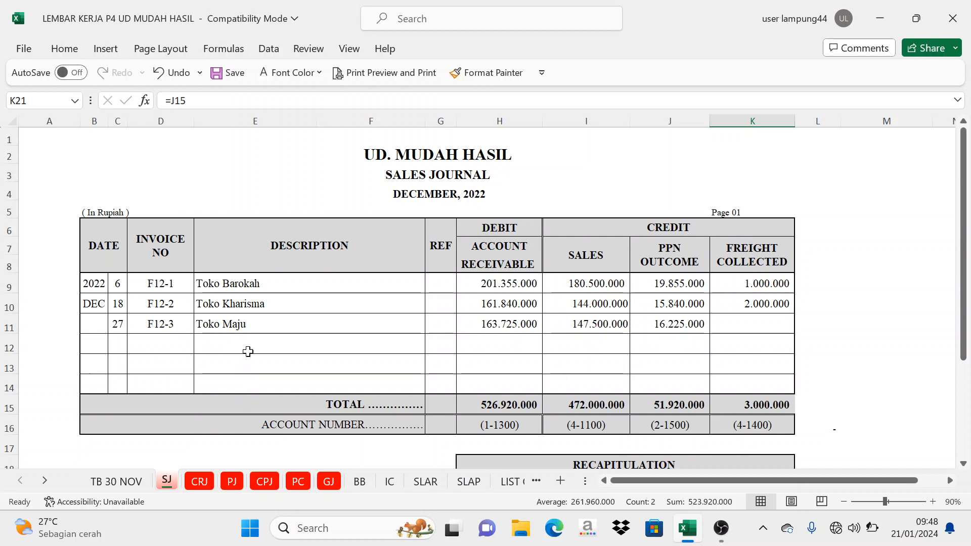
Review the December journal sheets from the sales journal SJ through the general journal GJ and back
{"action": "left_click", "coordinate": [211, 479]}
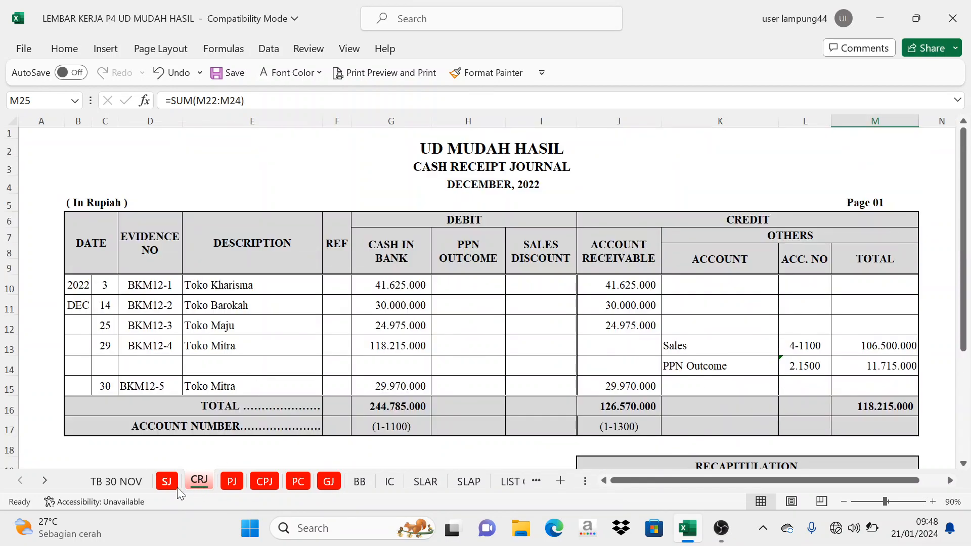
{"action": "left_click", "coordinate": [167, 481]}
{"action": "left_click", "coordinate": [209, 481]}
{"action": "left_click", "coordinate": [231, 481]}
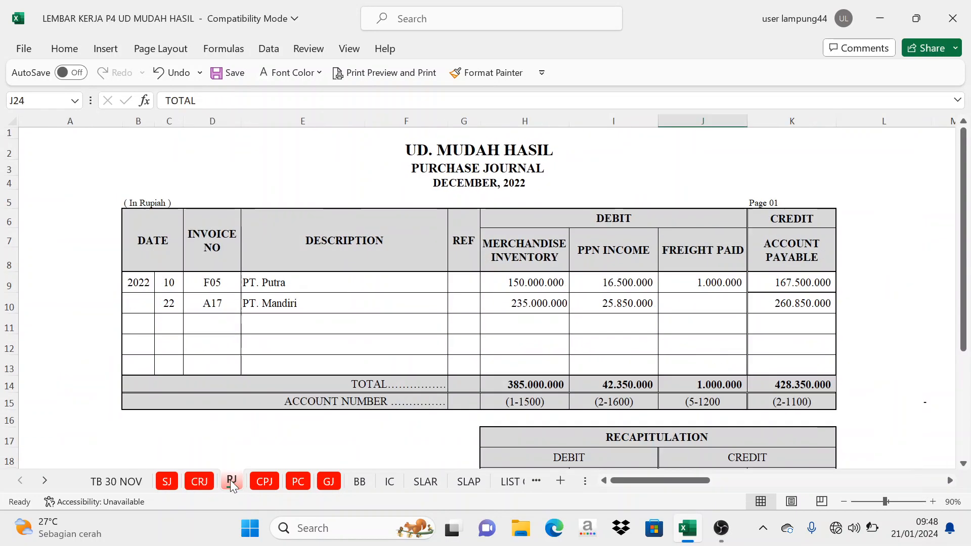
{"action": "left_click", "coordinate": [273, 483]}
{"action": "left_click", "coordinate": [298, 480]}
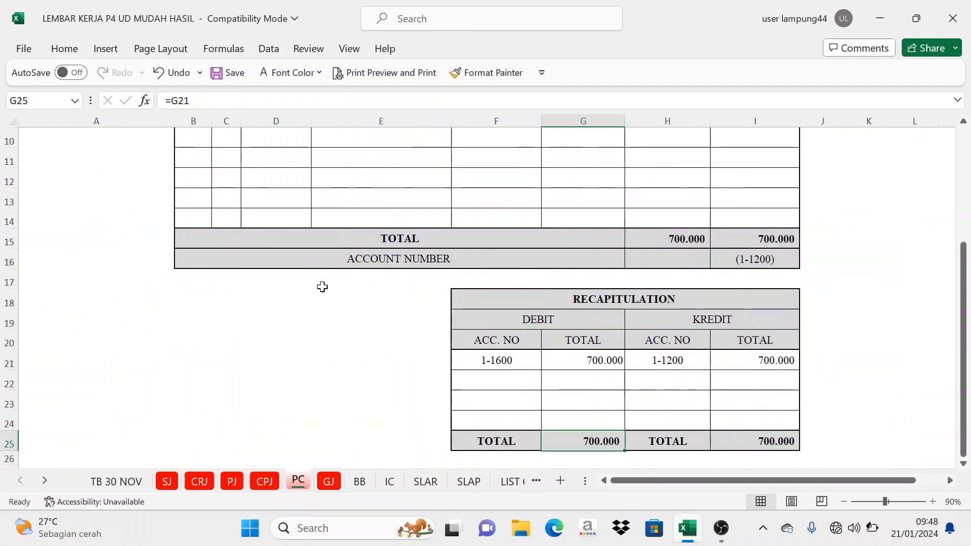
{"action": "scroll", "coordinate": [329, 423], "scroll_direction": "up", "scroll_amount": 3}
{"action": "left_click", "coordinate": [329, 482]}
{"action": "left_click", "coordinate": [298, 481]}
{"action": "left_click", "coordinate": [258, 480]}
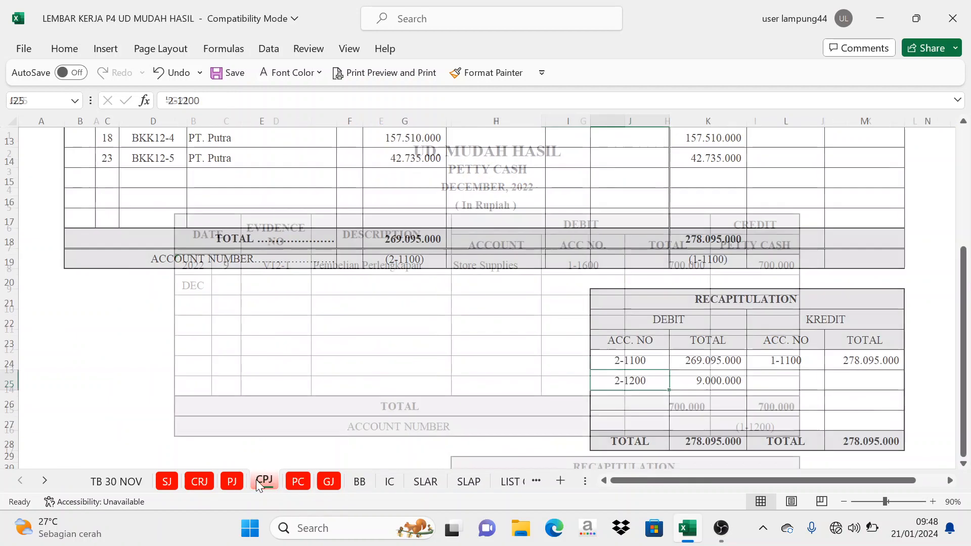
{"action": "left_click", "coordinate": [231, 481]}
{"action": "left_click", "coordinate": [206, 480]}
{"action": "left_click", "coordinate": [176, 481]}
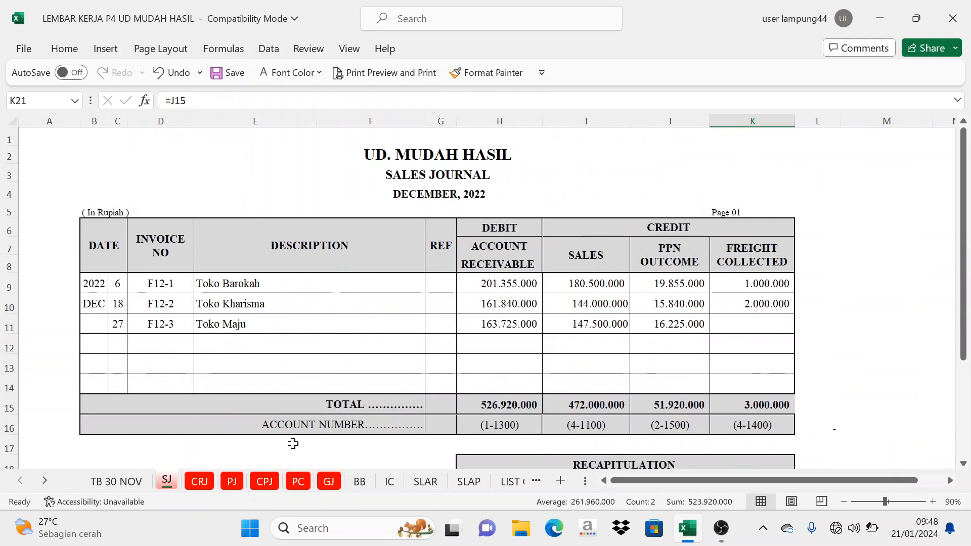
Examine the SJ, CRJ, PJ and CPJ journal sheets again and open the general ledger sheet BB
{"action": "left_click", "coordinate": [208, 482]}
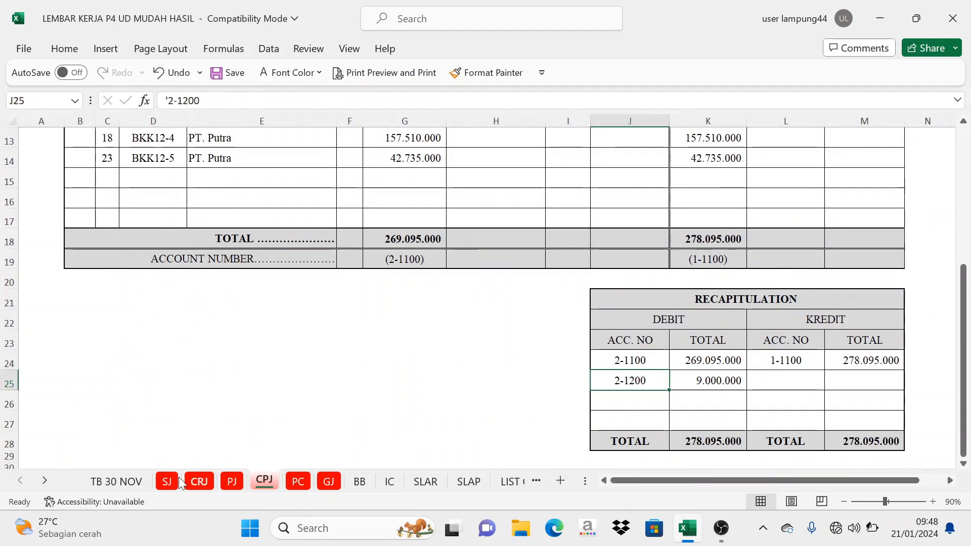
{"action": "left_click", "coordinate": [178, 481]}
{"action": "left_click", "coordinate": [199, 482]}
{"action": "left_click", "coordinate": [231, 481]}
{"action": "left_click", "coordinate": [264, 481]}
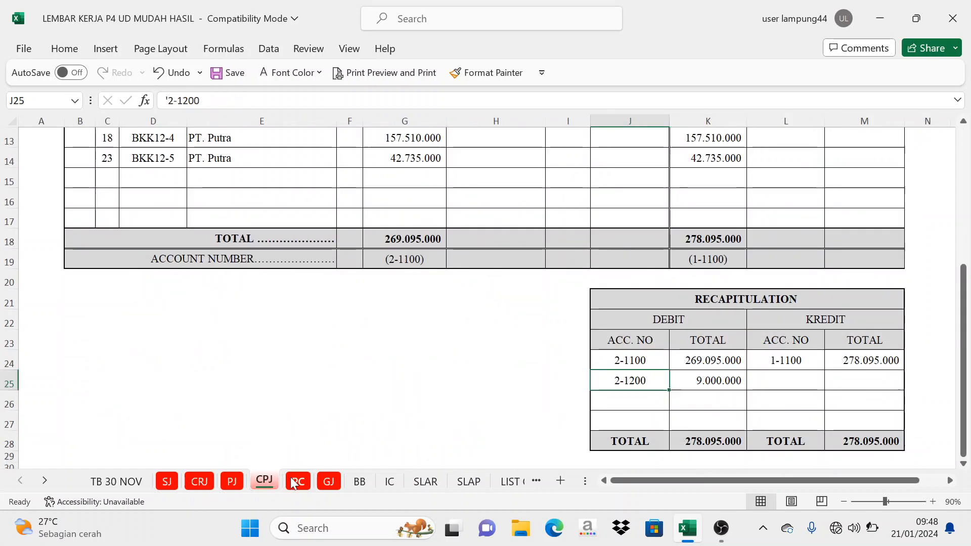
{"action": "scroll", "coordinate": [269, 428], "scroll_direction": "up", "scroll_amount": 4}
{"action": "left_click", "coordinate": [359, 482]}
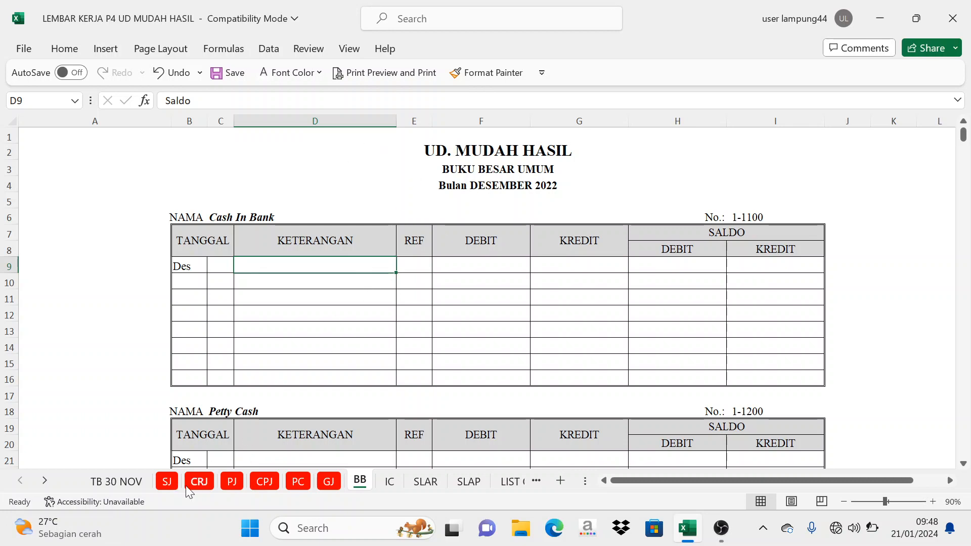
Compare the journal sheets with the BB ledger and look through its account forms from Cash In Bank onward
{"action": "left_click", "coordinate": [199, 482]}
{"action": "left_click", "coordinate": [238, 481]}
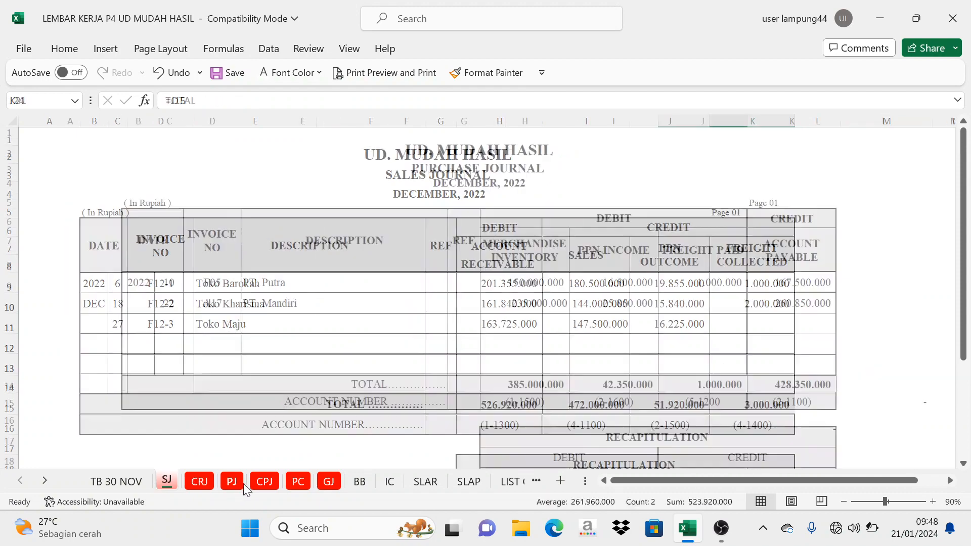
{"action": "left_click", "coordinate": [264, 482]}
{"action": "left_click", "coordinate": [298, 482]}
{"action": "left_click", "coordinate": [360, 482]}
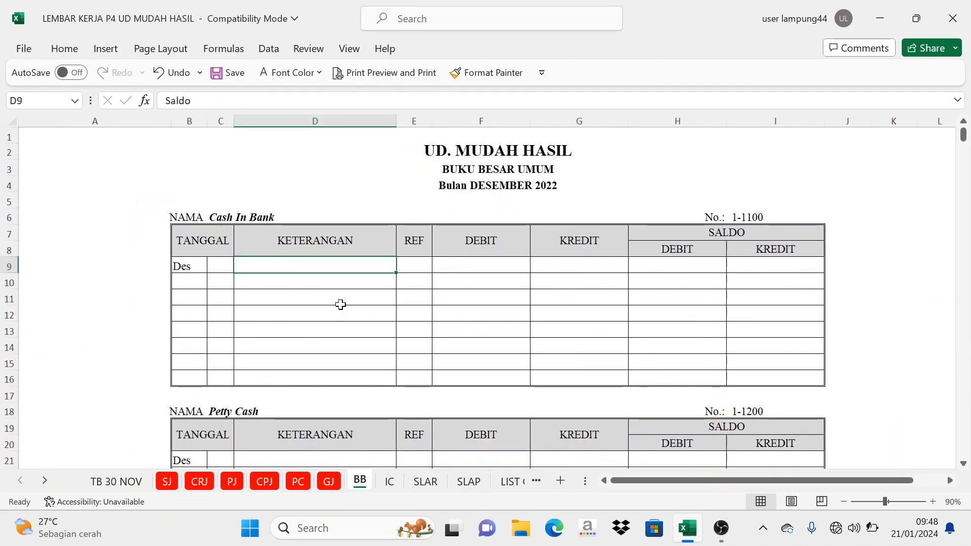
{"action": "scroll", "coordinate": [311, 275], "scroll_direction": "down", "scroll_amount": 3}
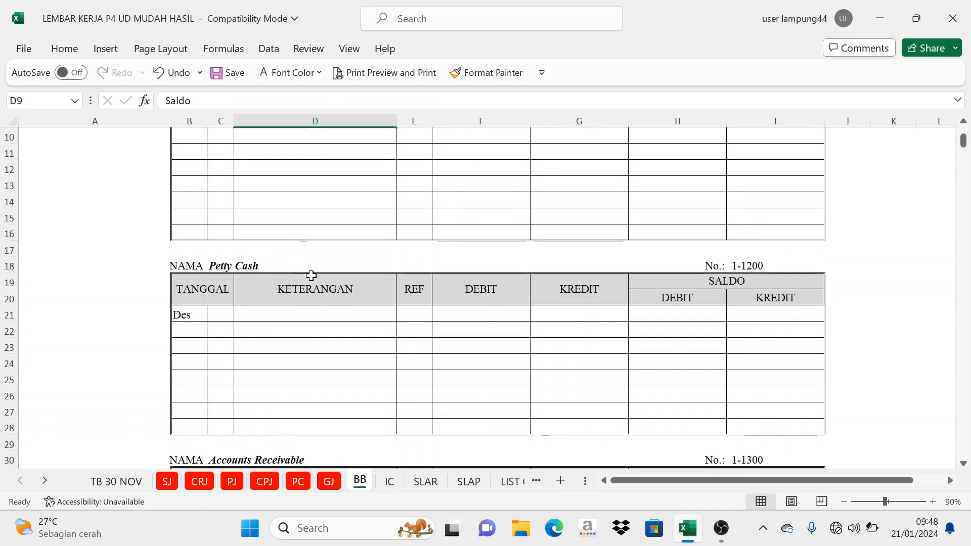
{"action": "scroll", "coordinate": [311, 276], "scroll_direction": "down", "scroll_amount": 11}
{"action": "scroll", "coordinate": [309, 295], "scroll_direction": "up", "scroll_amount": 7}
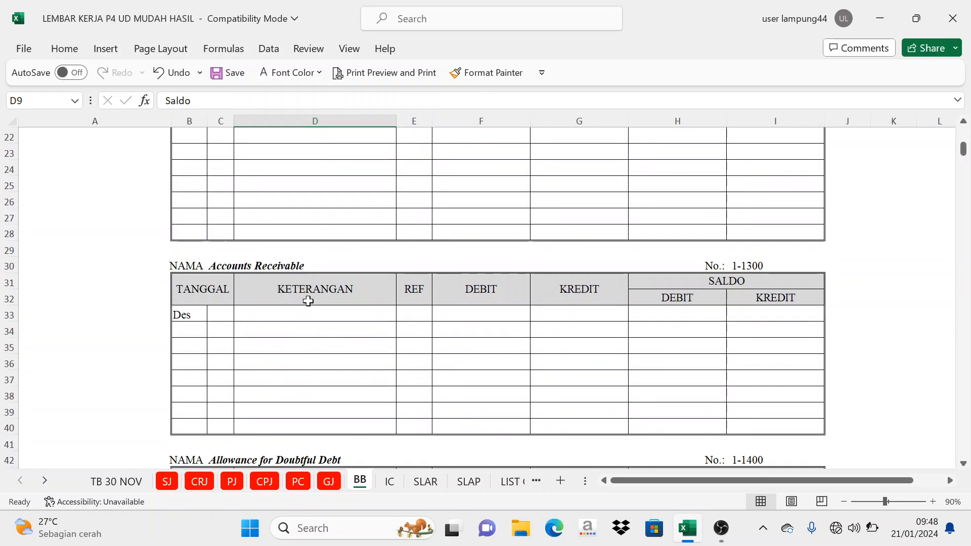
{"action": "scroll", "coordinate": [308, 301], "scroll_direction": "up", "scroll_amount": 7}
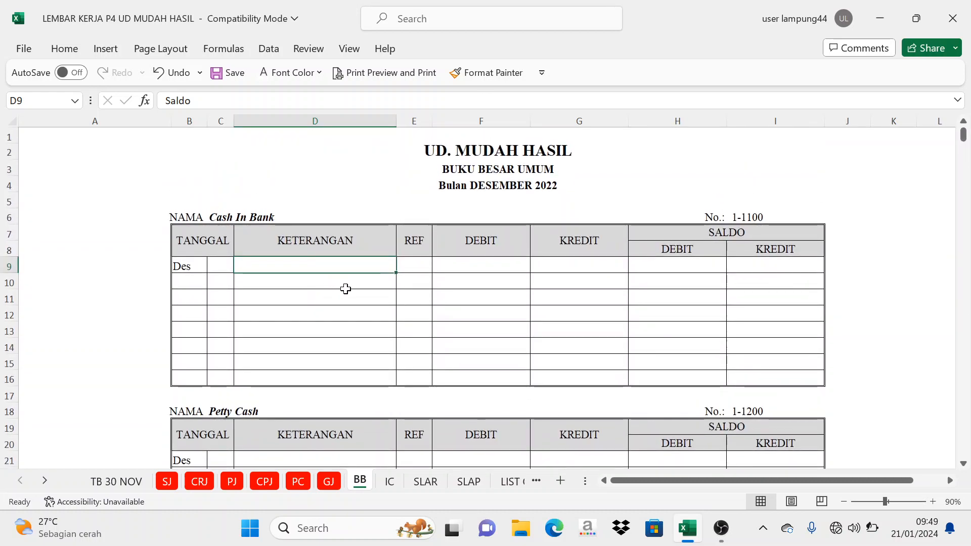
Check the Cash in Bank debit balance on the TB 30 NOV sheet against the Cash In Bank account in BB
{"action": "left_click", "coordinate": [139, 481]}
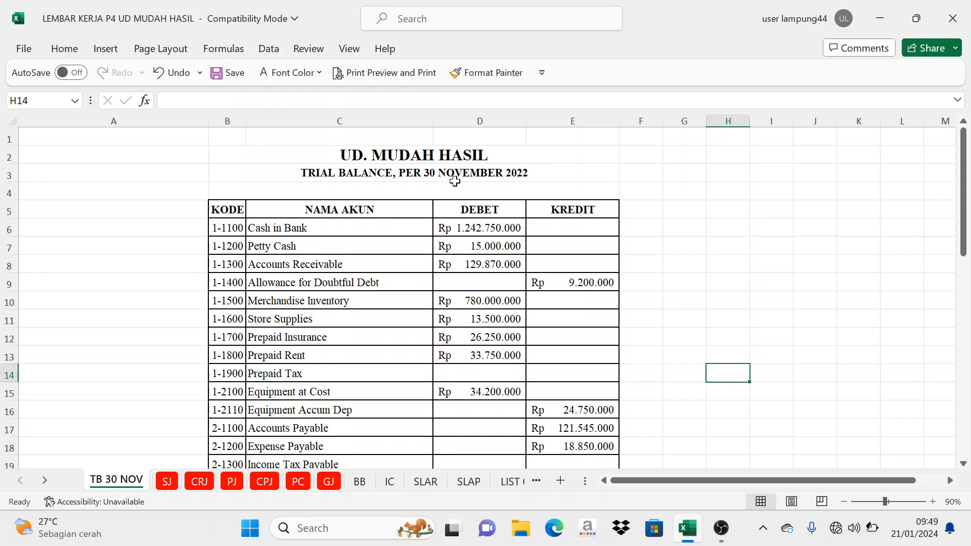
{"action": "left_click", "coordinate": [275, 228]}
{"action": "left_click", "coordinate": [458, 226]}
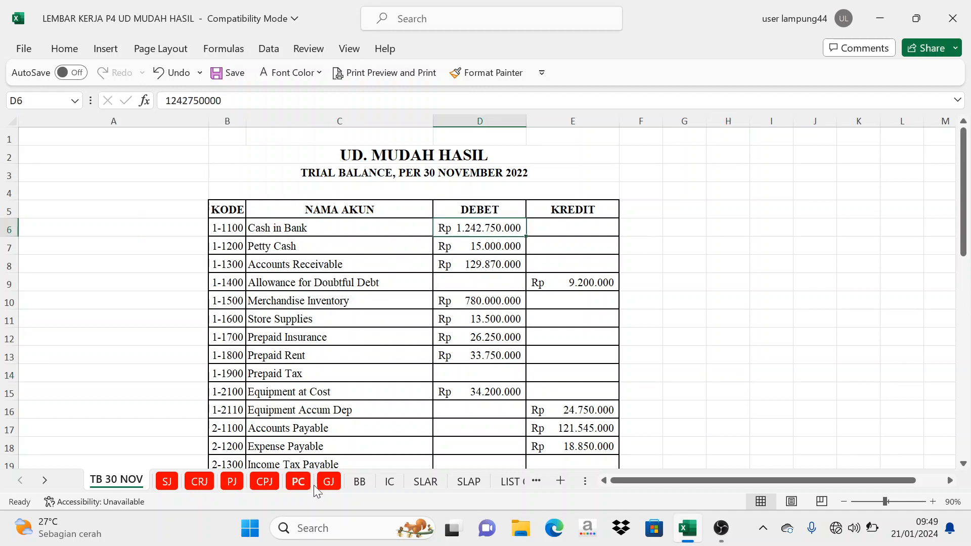
{"action": "left_click", "coordinate": [359, 480]}
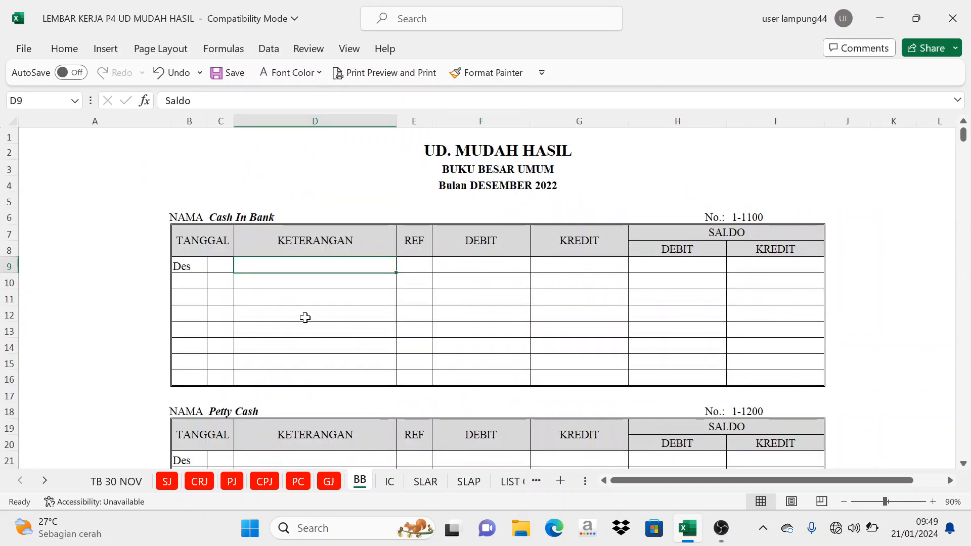
{"action": "left_click", "coordinate": [140, 485]}
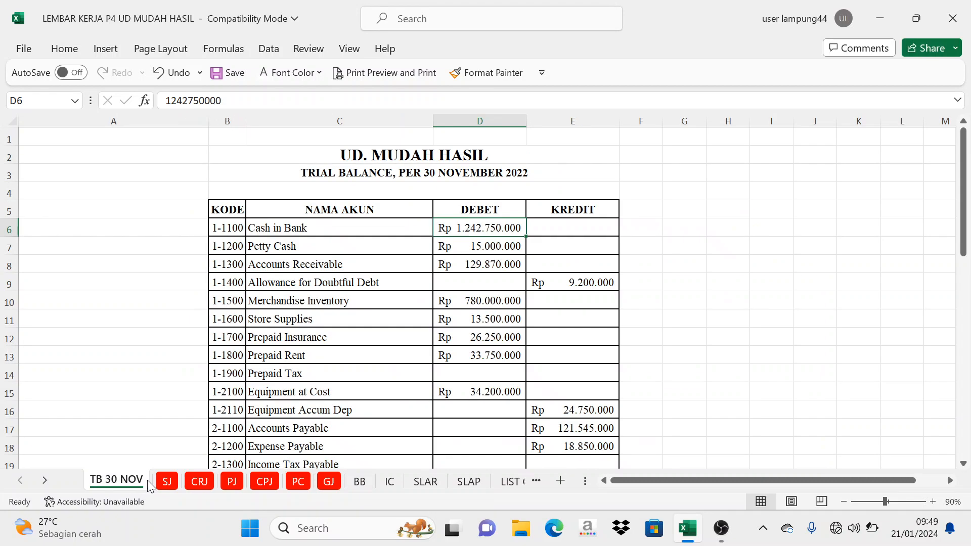
{"action": "left_click", "coordinate": [297, 236]}
{"action": "left_click", "coordinate": [482, 229]}
In BB, make the Cash In Bank opening entry's day and Saldo text (C9:D9) and debit balance (H9) black
{"action": "left_click", "coordinate": [360, 482]}
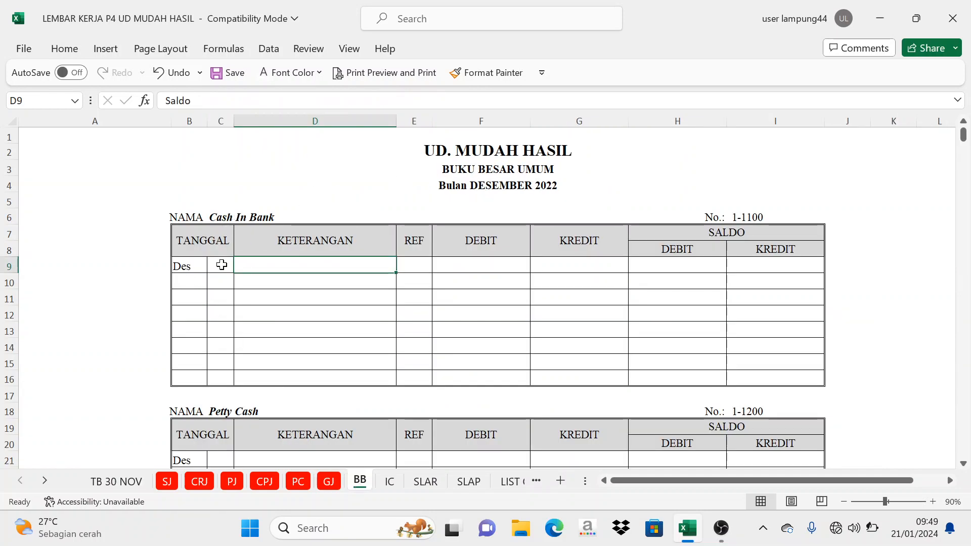
{"action": "left_click_drag", "start_coordinate": [221, 265], "coordinate": [313, 260]}
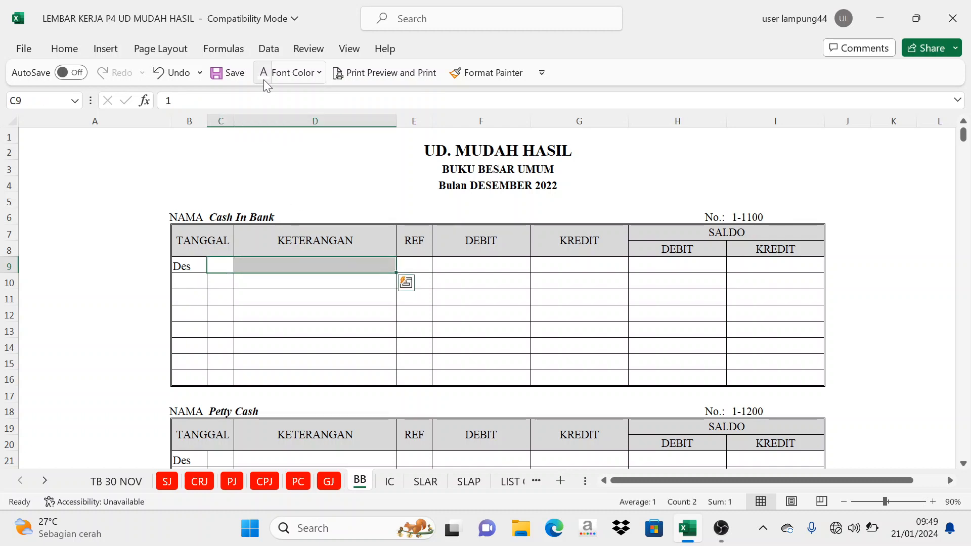
{"action": "left_click", "coordinate": [319, 74]}
{"action": "left_click", "coordinate": [287, 96]}
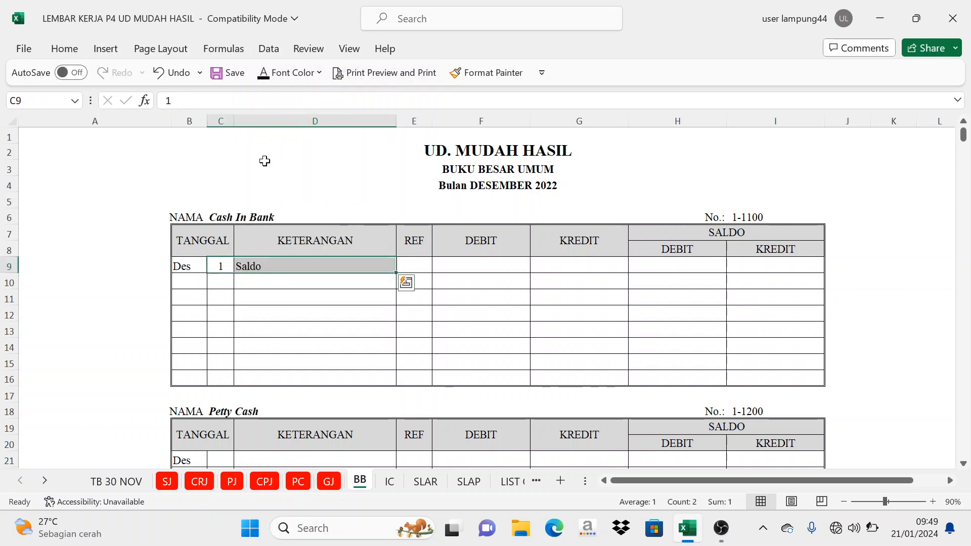
{"action": "left_click", "coordinate": [353, 263]}
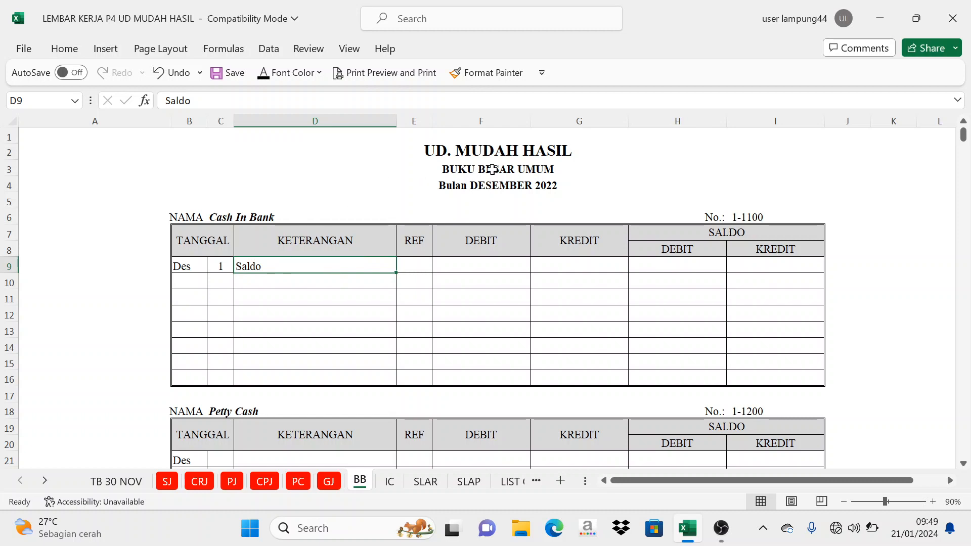
{"action": "left_click", "coordinate": [694, 267]}
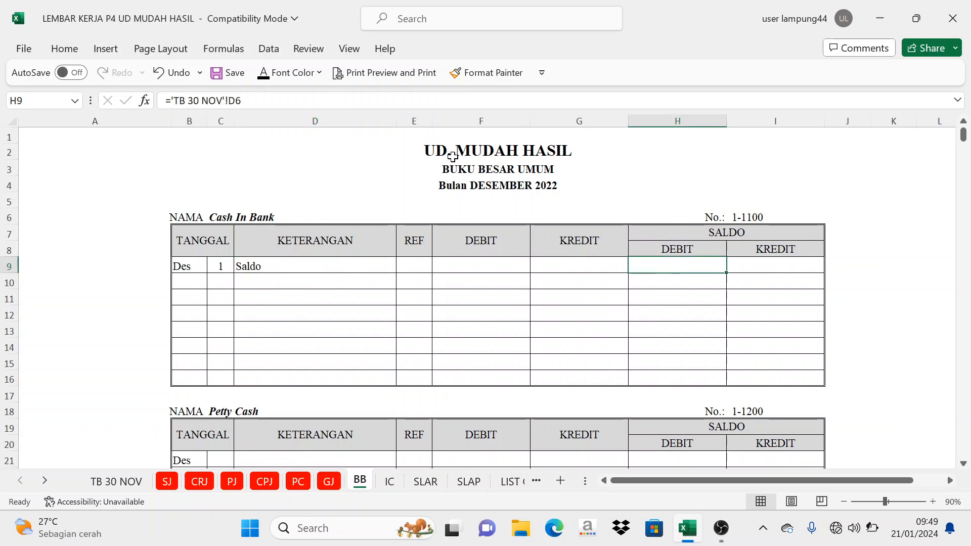
{"action": "left_click", "coordinate": [268, 74]}
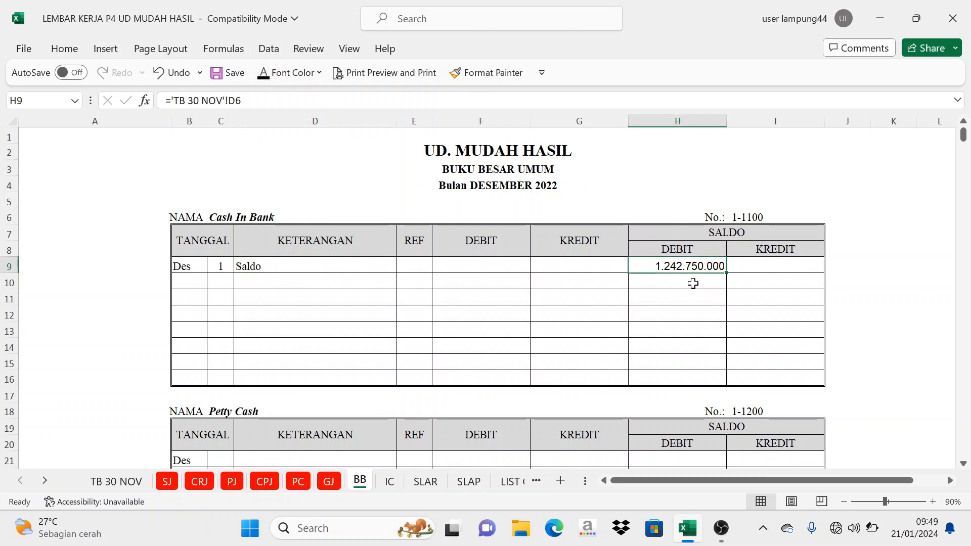
Make the day, Saldo description and TB reference of the Petty Cash opening entry (C21:E21) black
{"action": "scroll", "coordinate": [323, 423], "scroll_direction": "down", "scroll_amount": 2}
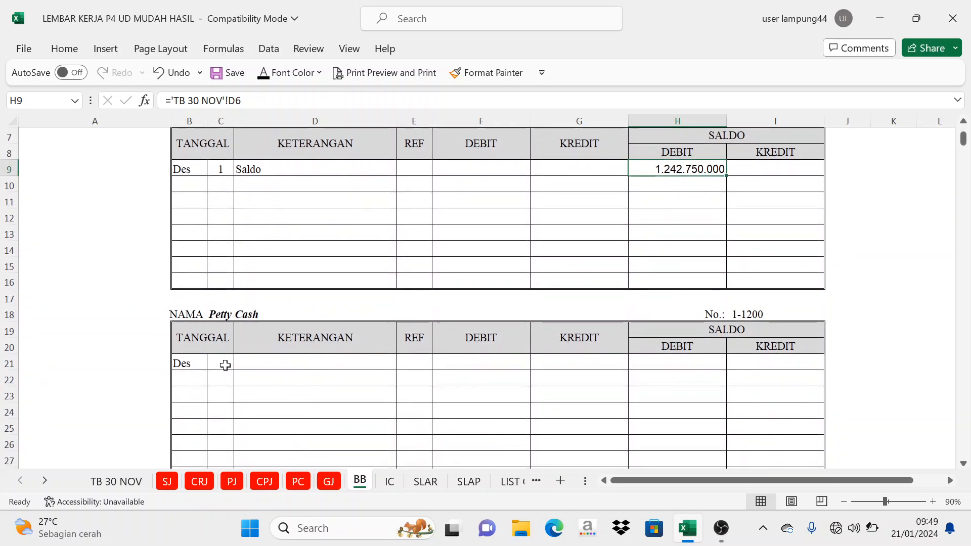
{"action": "left_click_drag", "start_coordinate": [232, 363], "coordinate": [399, 362]}
{"action": "key", "text": "ctrl+c"}
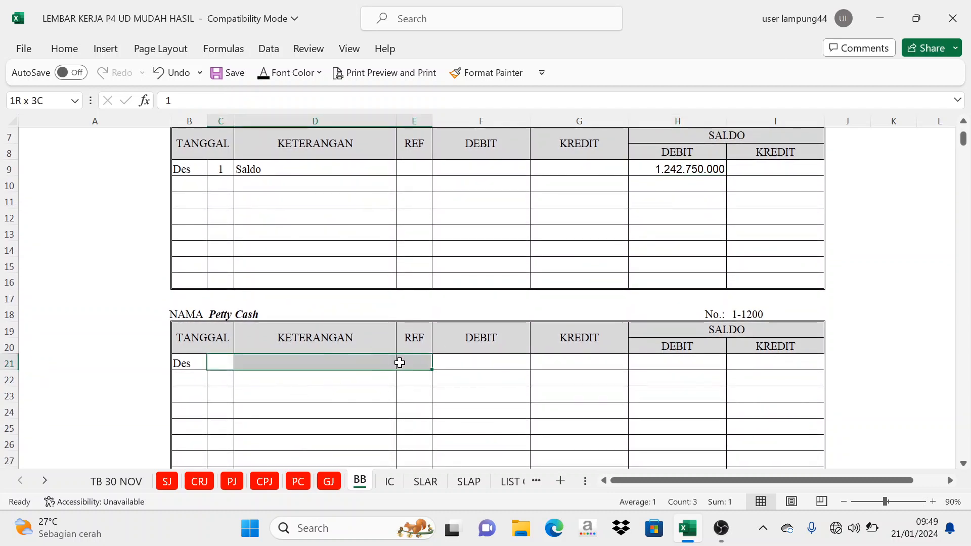
{"action": "left_click", "coordinate": [266, 74]}
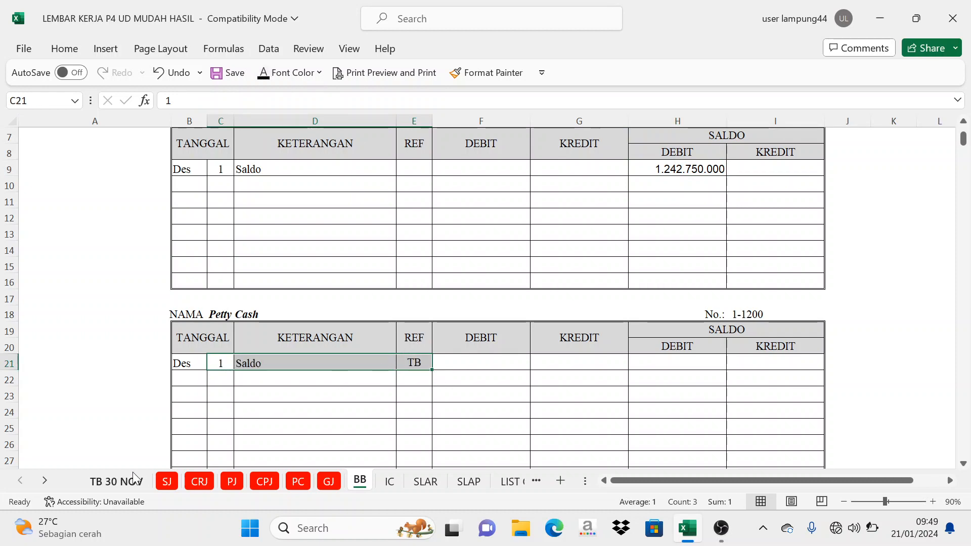
Check the Petty Cash balance on TB 30 NOV and make the account's opening debit balance in BB cell H21 black
{"action": "left_click", "coordinate": [133, 479]}
{"action": "left_click", "coordinate": [236, 249]}
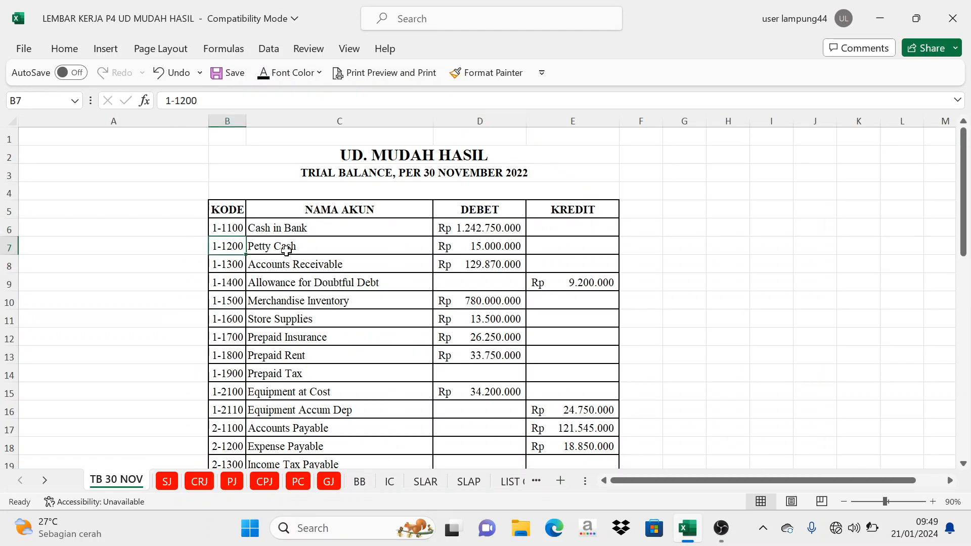
{"action": "left_click", "coordinate": [413, 244]}
{"action": "left_click", "coordinate": [458, 249]}
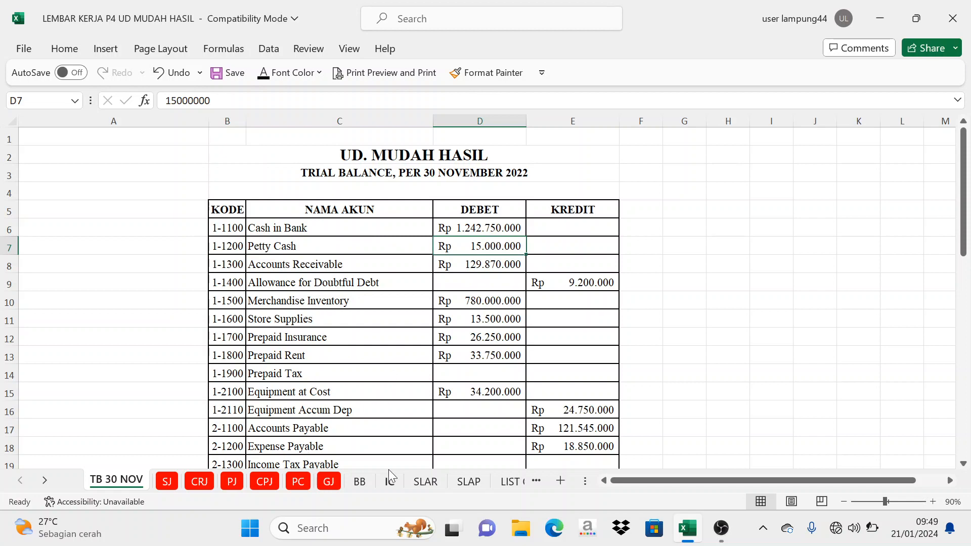
{"action": "left_click", "coordinate": [363, 480]}
{"action": "scroll", "coordinate": [703, 212], "scroll_direction": "up", "scroll_amount": 1}
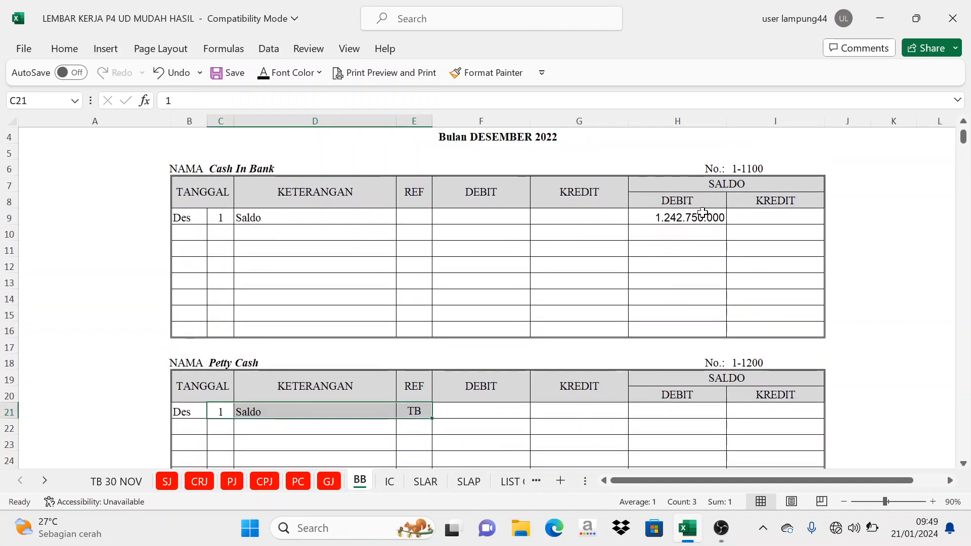
{"action": "left_click", "coordinate": [702, 206]}
{"action": "left_click", "coordinate": [670, 413]}
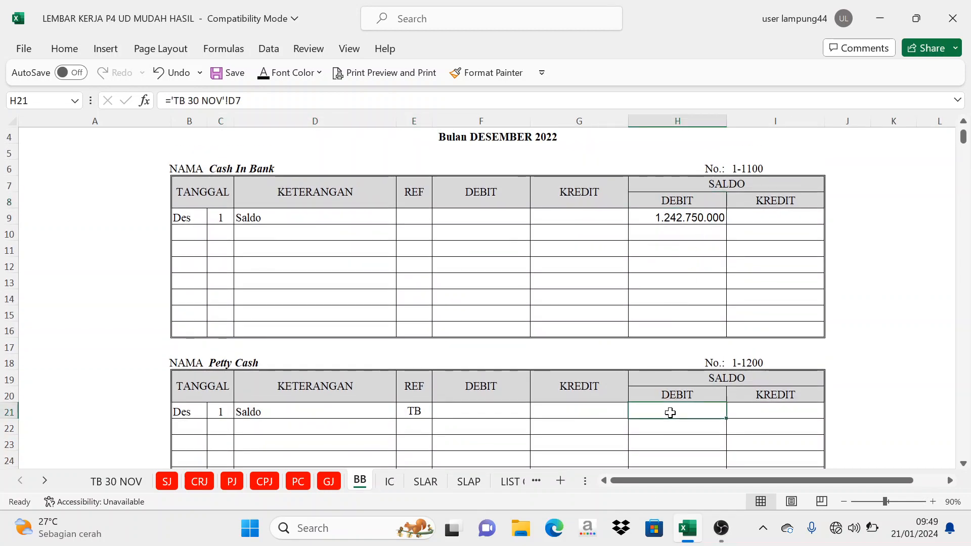
{"action": "left_click", "coordinate": [263, 74]}
Check Accounts Receivable on TB 30 NOV and make its opening day, Saldo text and TB reference in BB (C33:E33) black
{"action": "scroll", "coordinate": [677, 398], "scroll_direction": "down", "scroll_amount": 1}
{"action": "scroll", "coordinate": [685, 383], "scroll_direction": "down", "scroll_amount": 6}
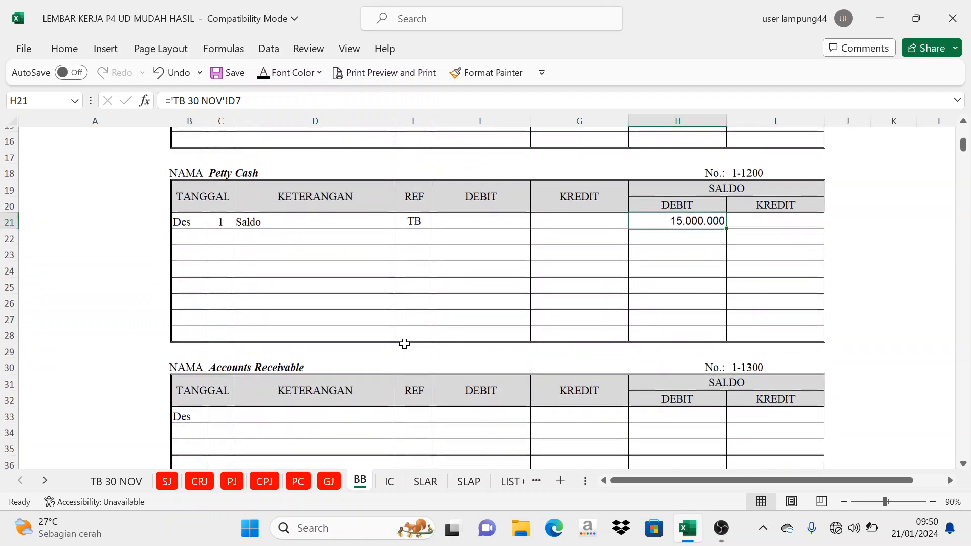
{"action": "left_click", "coordinate": [134, 482]}
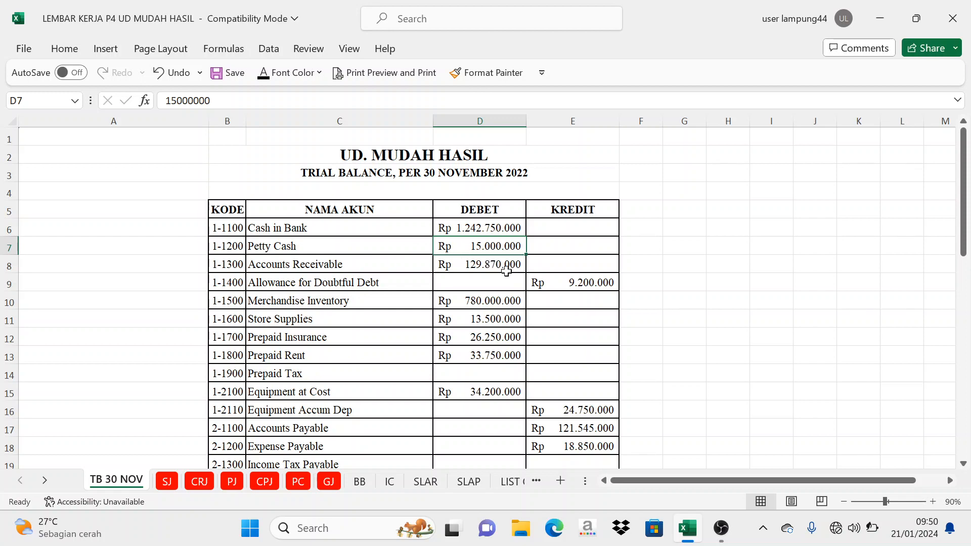
{"action": "left_click", "coordinate": [360, 482]}
{"action": "left_click_drag", "start_coordinate": [218, 267], "coordinate": [404, 264]}
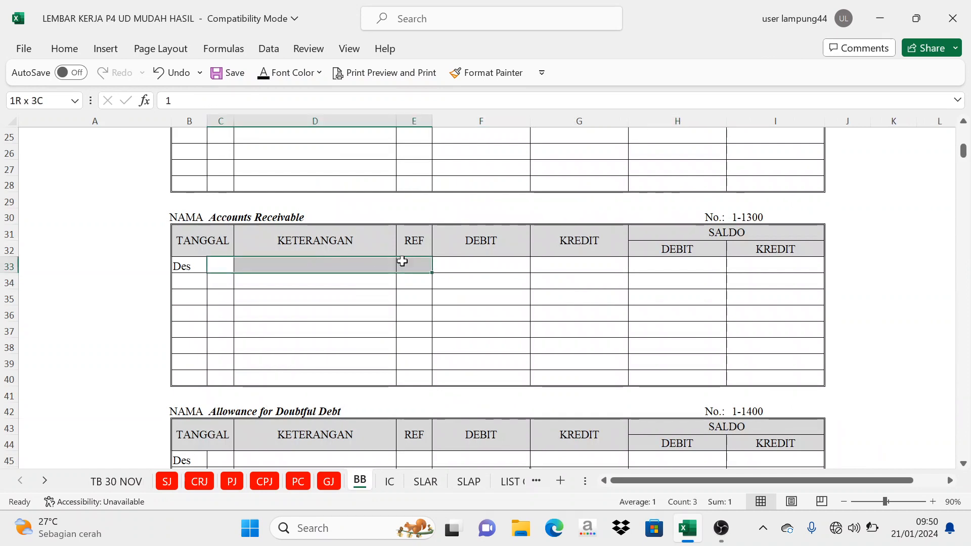
{"action": "key", "text": "ctrl+v"}
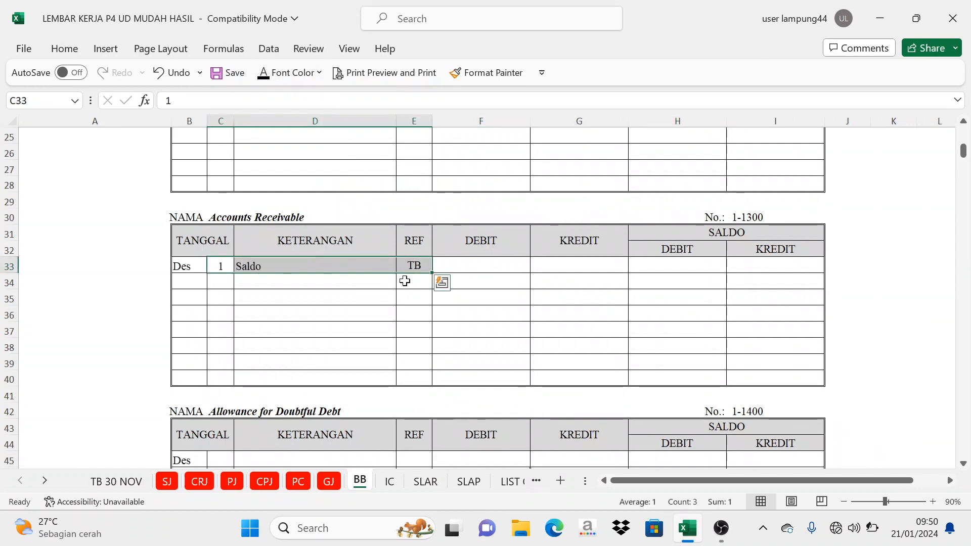
Make the Accounts Receivable opening debit balance in BB cell H33 black
{"action": "left_click", "coordinate": [722, 236]}
{"action": "left_click", "coordinate": [689, 262]}
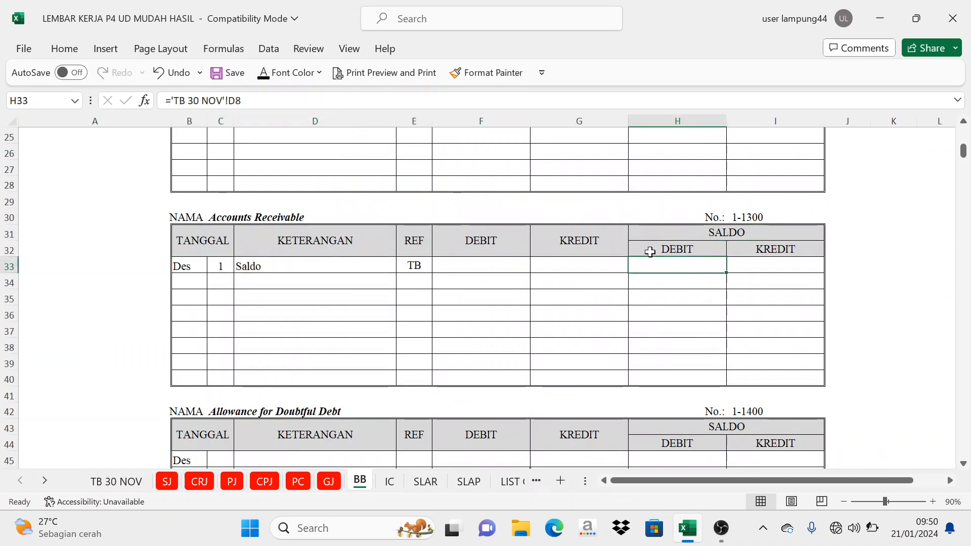
{"action": "left_click", "coordinate": [263, 72]}
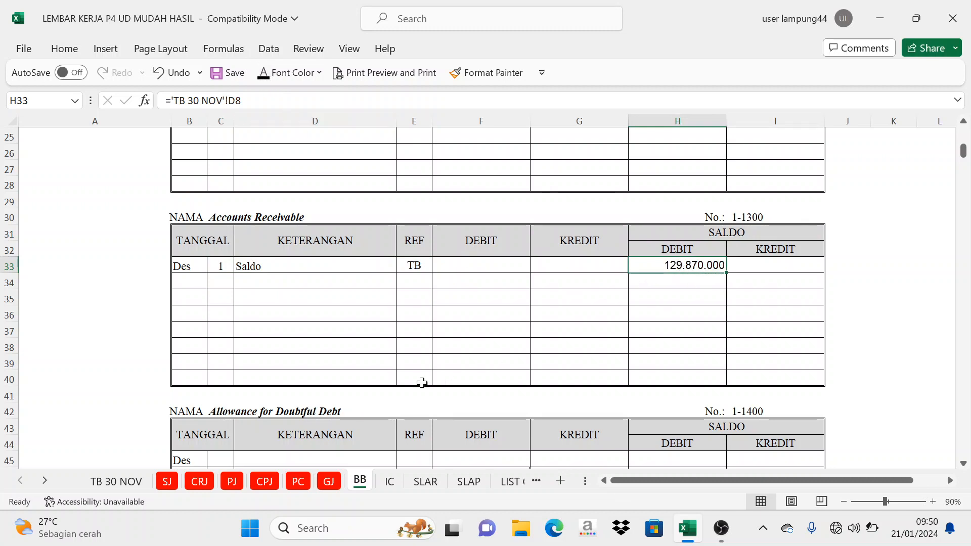
Check Allowance for Doubtful Debt on TB 30 NOV and make its opening day, Saldo text and TB reference in BB (C45:E45) black
{"action": "scroll", "coordinate": [325, 450], "scroll_direction": "down", "scroll_amount": 4}
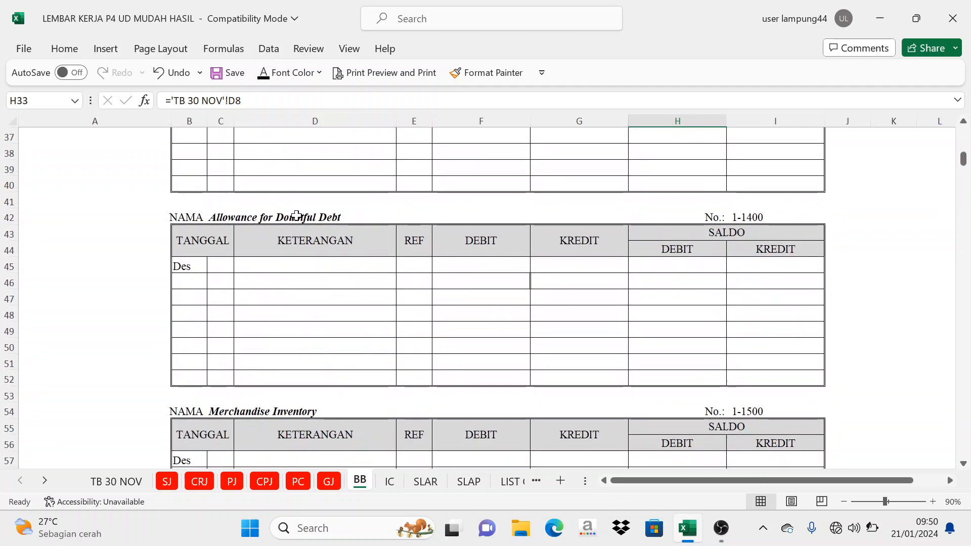
{"action": "left_click", "coordinate": [117, 481]}
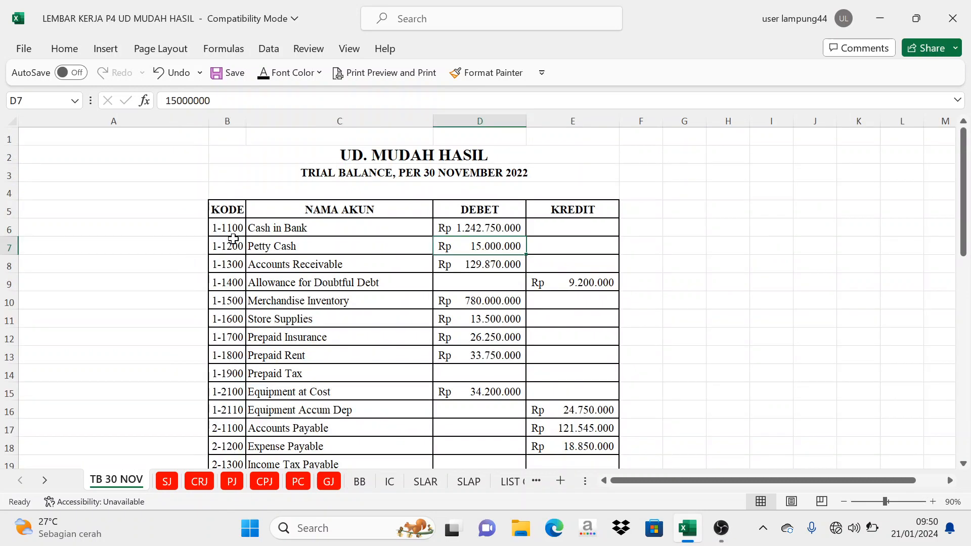
{"action": "left_click", "coordinate": [296, 290]}
{"action": "left_click", "coordinate": [564, 281]}
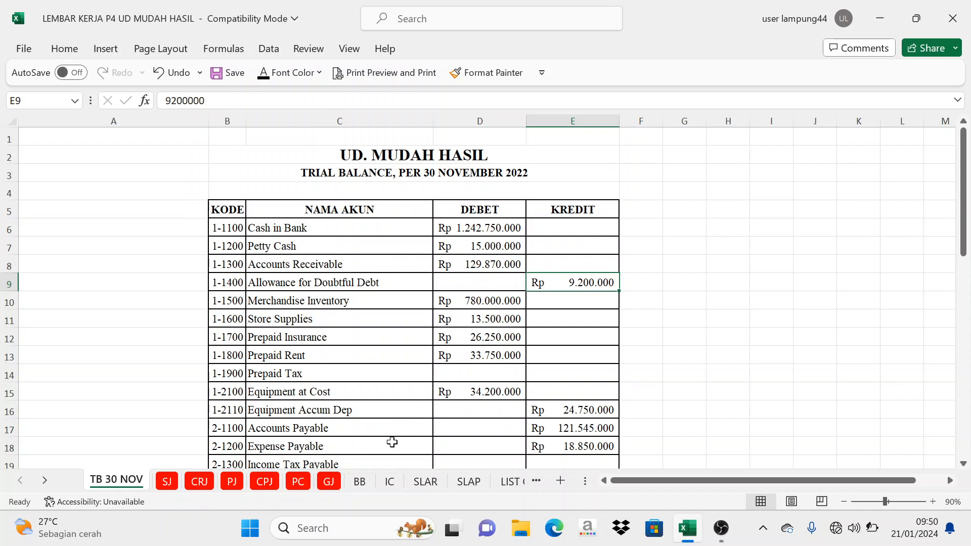
{"action": "left_click", "coordinate": [359, 482]}
{"action": "left_click_drag", "start_coordinate": [222, 265], "coordinate": [399, 264]}
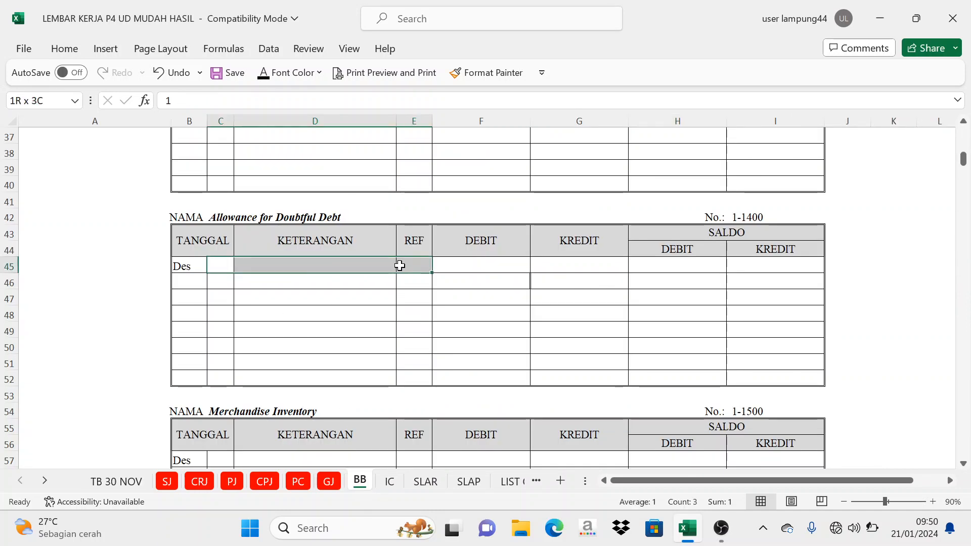
{"action": "left_click", "coordinate": [268, 77]}
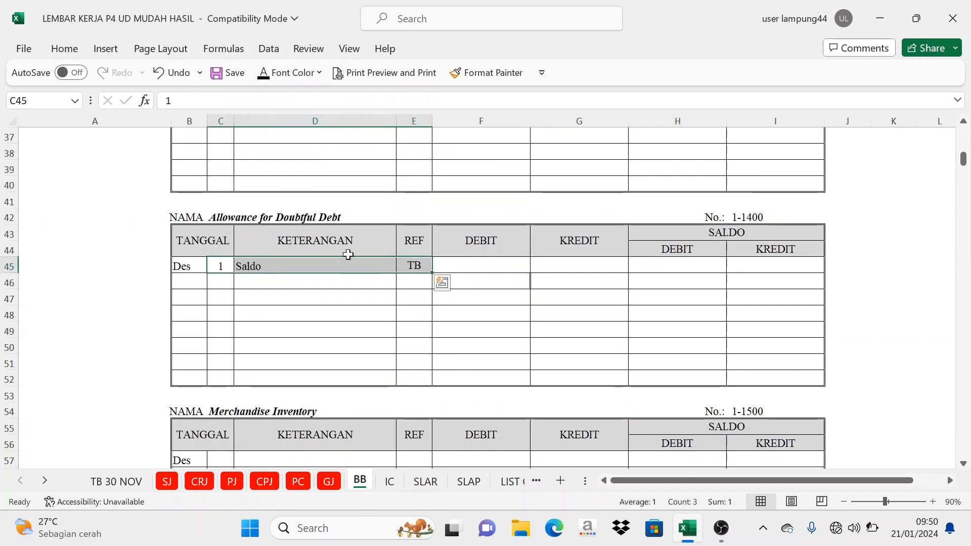
Make the Allowance for Doubtful Debt opening credit balance in cell I45 black
{"action": "left_click", "coordinate": [722, 236]}
{"action": "left_click", "coordinate": [763, 264]}
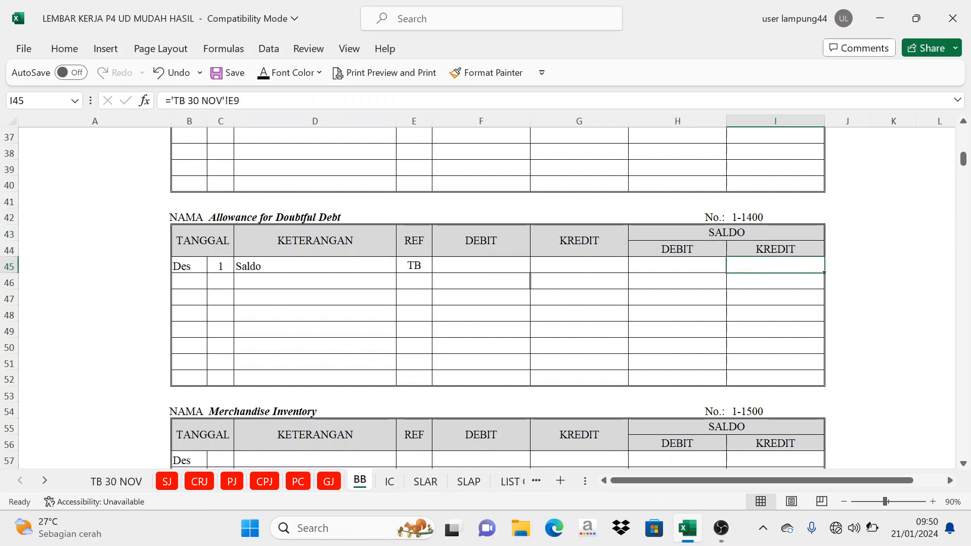
{"action": "left_click", "coordinate": [265, 73]}
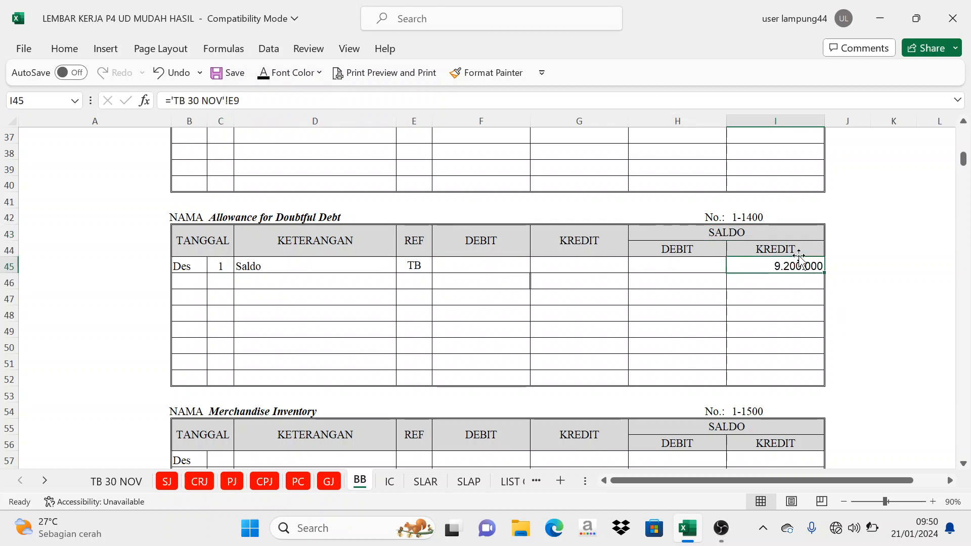
Review the remaining account balances on TB 30 NOV, from Merchandise Inventory down to Income Tax Expense
{"action": "left_click", "coordinate": [133, 480]}
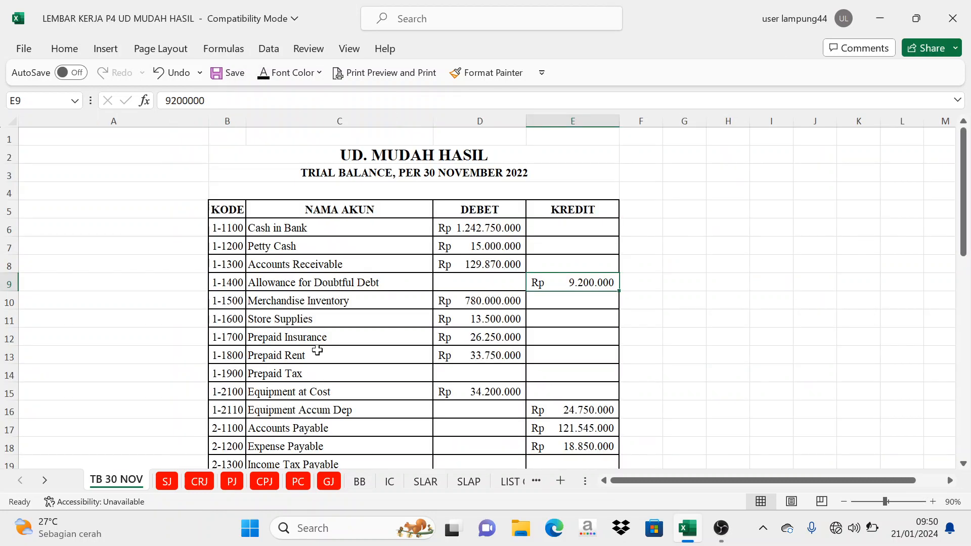
{"action": "left_click_drag", "start_coordinate": [445, 302], "coordinate": [556, 427]}
{"action": "scroll", "coordinate": [493, 365], "scroll_direction": "down", "scroll_amount": 2}
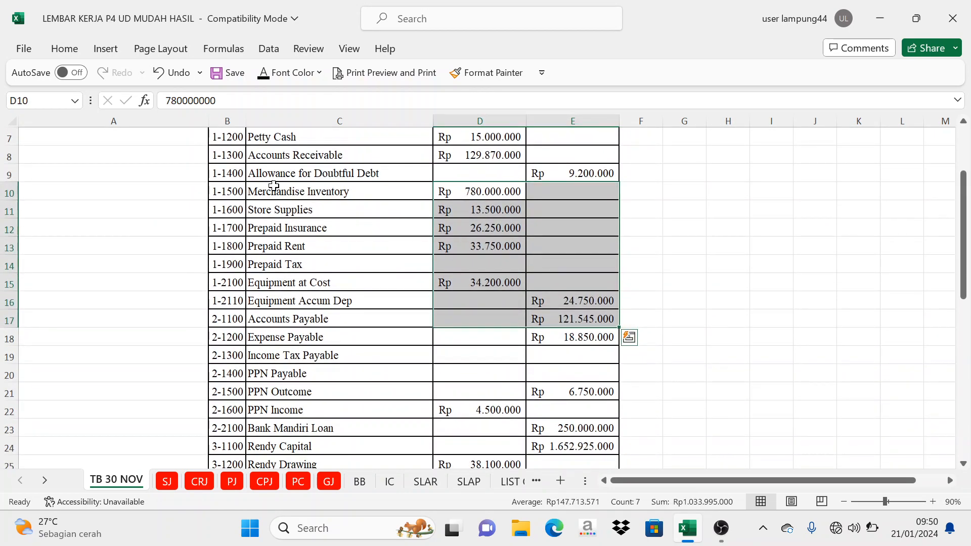
{"action": "scroll", "coordinate": [522, 262], "scroll_direction": "down", "scroll_amount": 9}
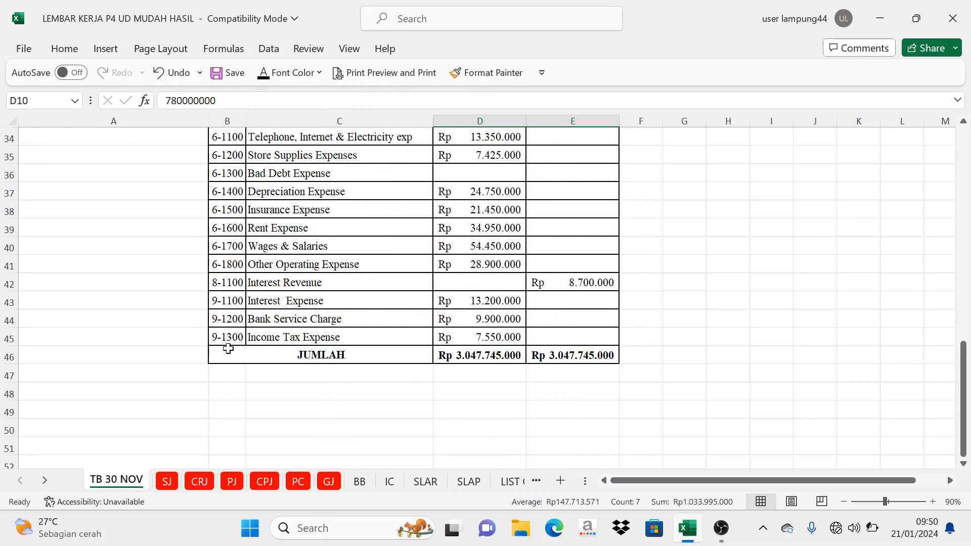
{"action": "left_click", "coordinate": [505, 337]}
{"action": "scroll", "coordinate": [471, 313], "scroll_direction": "up", "scroll_amount": 8}
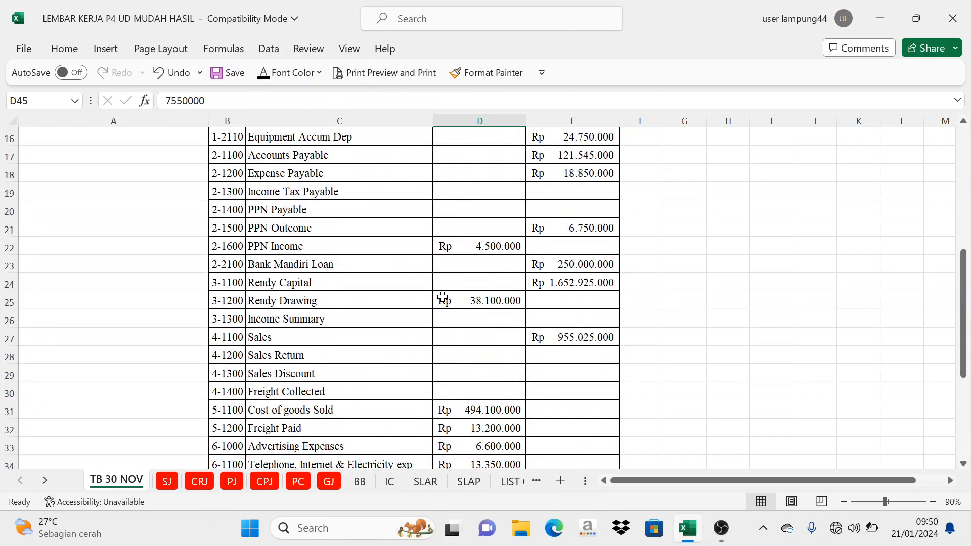
In BB, make the whole Merchandise Inventory opening entry (C57:I57) black
{"action": "left_click", "coordinate": [360, 481]}
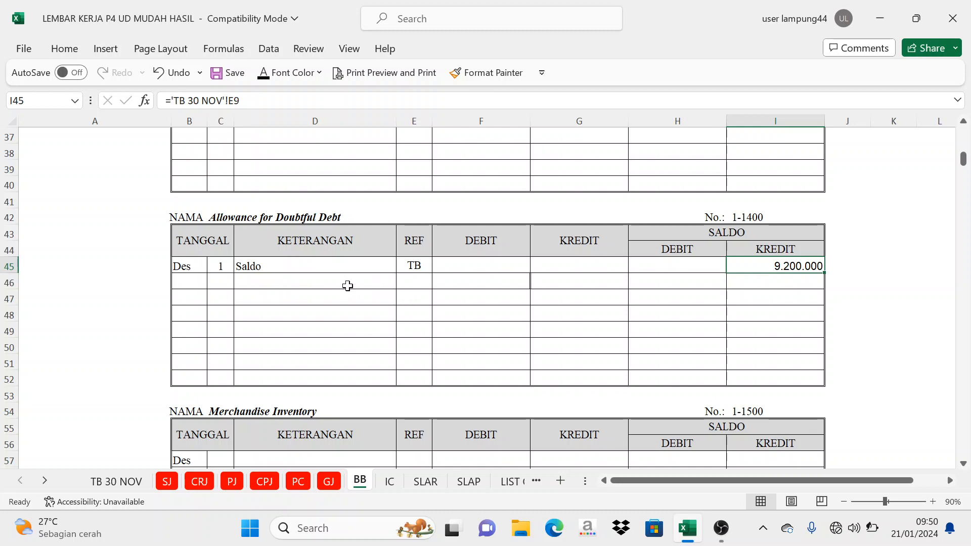
{"action": "scroll", "coordinate": [376, 286], "scroll_direction": "down", "scroll_amount": 2}
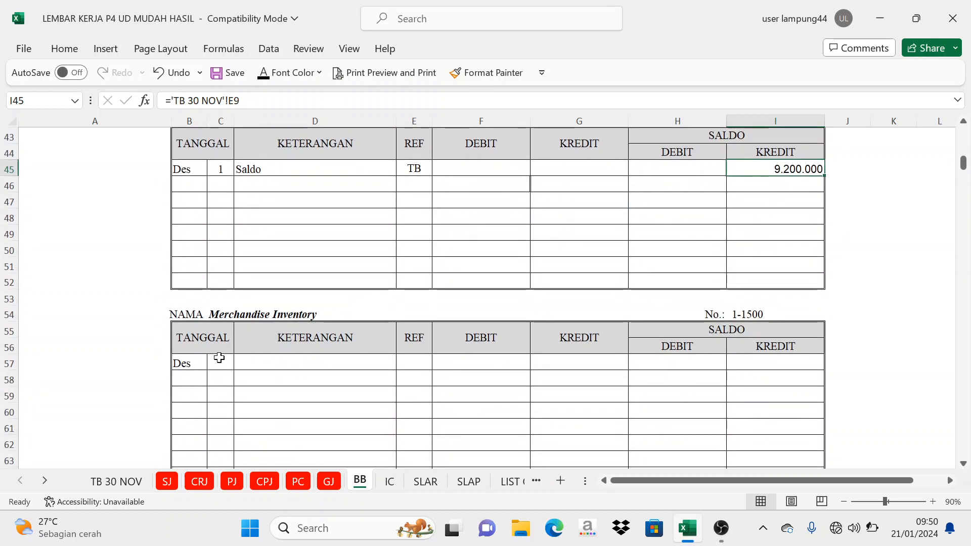
{"action": "left_click", "coordinate": [218, 360]}
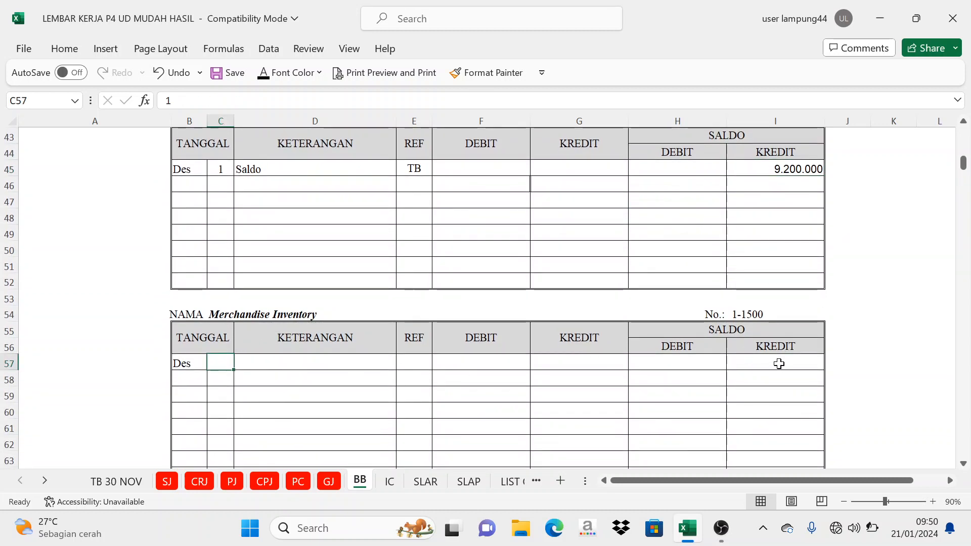
{"action": "type", "text": "1\tSaldo\tTB\t\t\t780.000.000"}
Make the Store Supplies opening entry (C69:I69) black
{"action": "scroll", "coordinate": [338, 306], "scroll_direction": "down", "scroll_amount": 4}
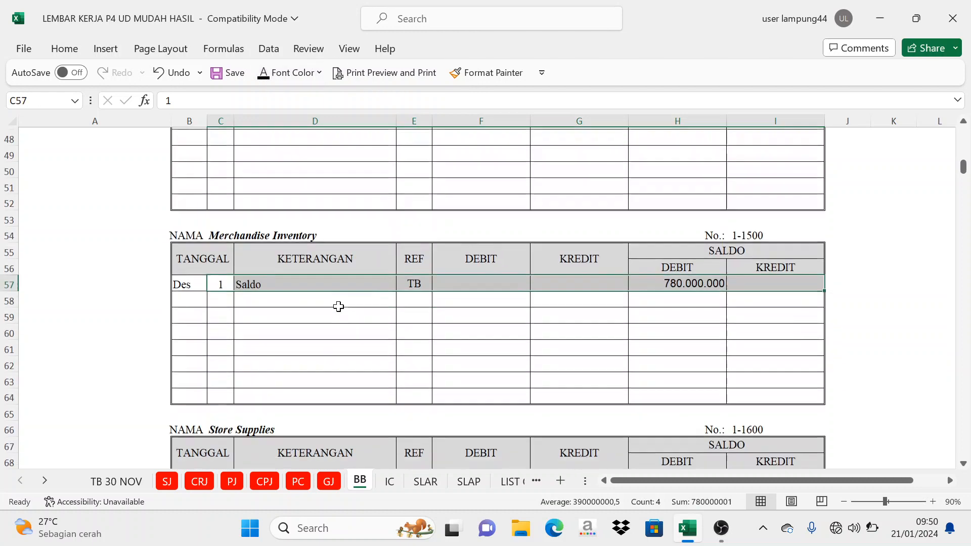
{"action": "left_click", "coordinate": [217, 362]}
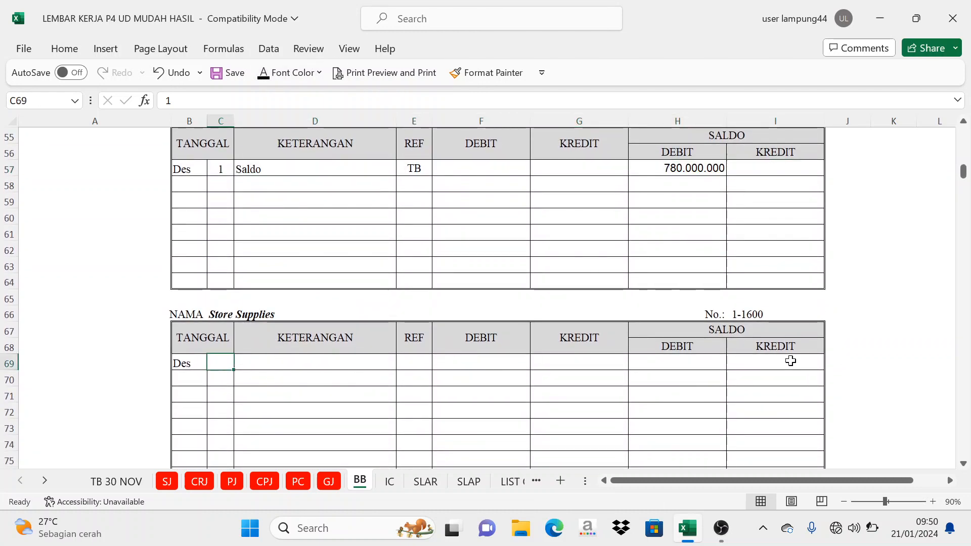
{"action": "left_click", "coordinate": [790, 361], "text": "shift"}
{"action": "type", "text": "1\tSaldo\tTB\t\t\t13.500.000"}
Make the Prepaid Insurance opening entry (C81:I81) black
{"action": "scroll", "coordinate": [230, 312], "scroll_direction": "down", "scroll_amount": 4}
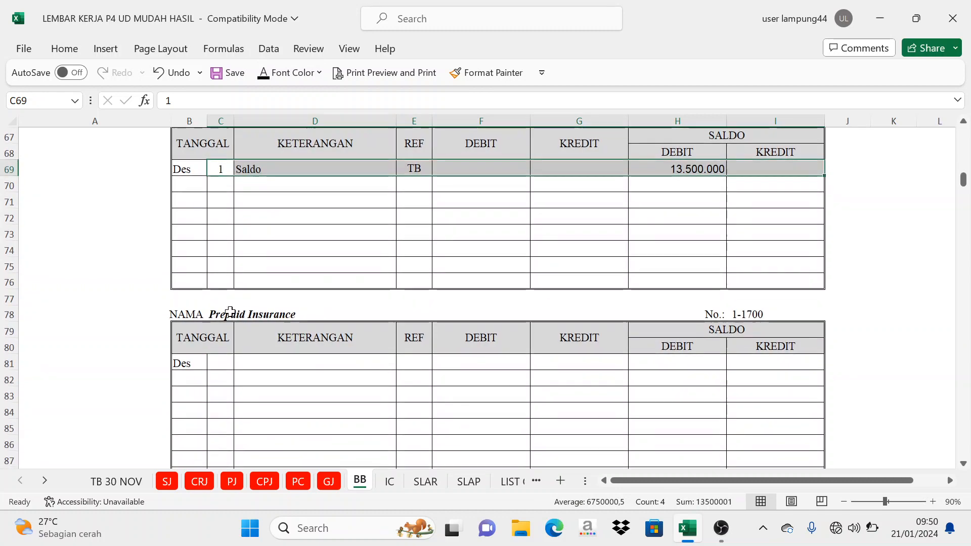
{"action": "left_click", "coordinate": [217, 363]}
{"action": "left_click", "coordinate": [764, 364], "text": "shift"}
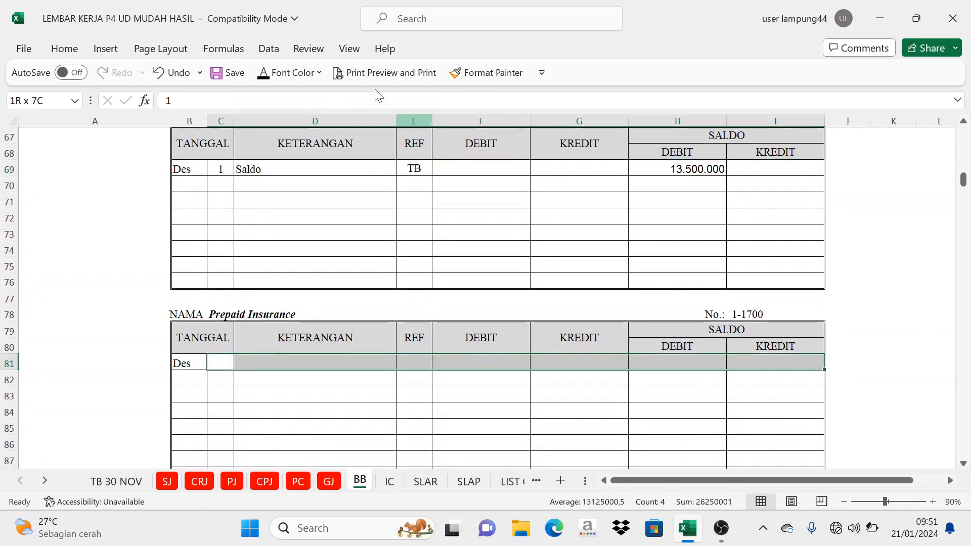
{"action": "type", "text": "1\tSaldo\tTB\t\t\t26.250.000"}
Make the Prepaid Rent opening entry (C93:I93) black
{"action": "scroll", "coordinate": [241, 303], "scroll_direction": "down", "scroll_amount": 5}
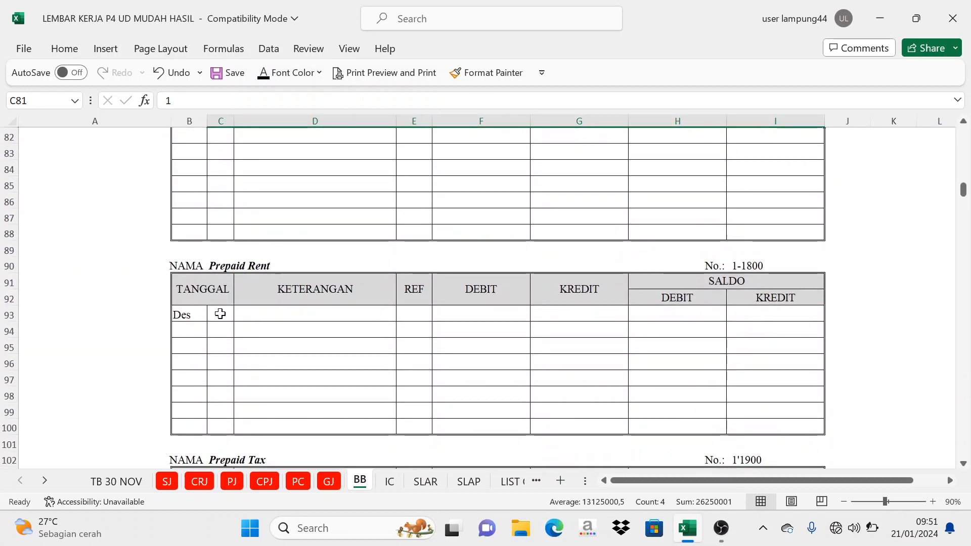
{"action": "left_click", "coordinate": [220, 314]}
{"action": "left_click", "coordinate": [773, 314], "text": "shift"}
{"action": "type", "text": "1\tSaldo\tTB\t\t\t33.750.000"}
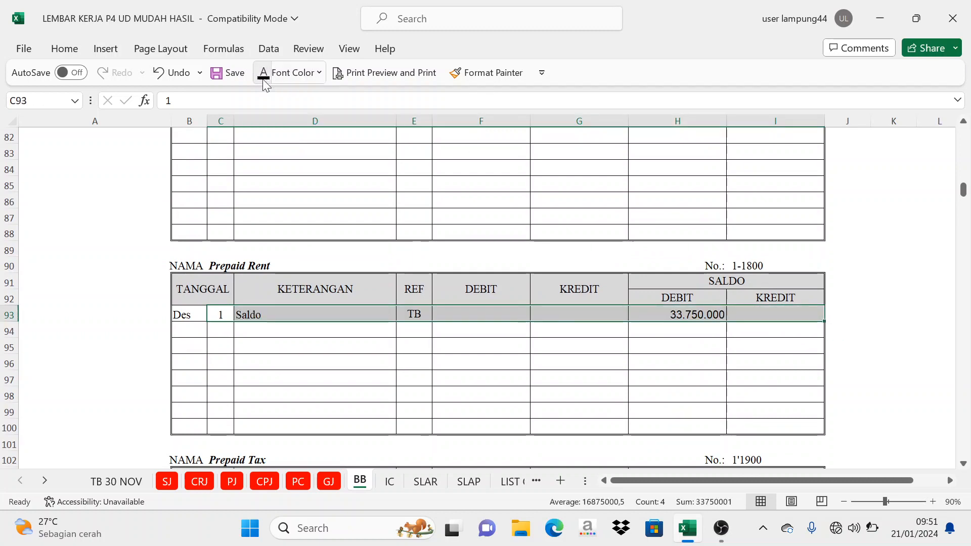
Make the Prepaid Tax opening entry (C105:I105) black
{"action": "scroll", "coordinate": [238, 306], "scroll_direction": "down", "scroll_amount": 3}
{"action": "left_click", "coordinate": [218, 362]}
{"action": "left_click", "coordinate": [758, 362], "text": "shift"}
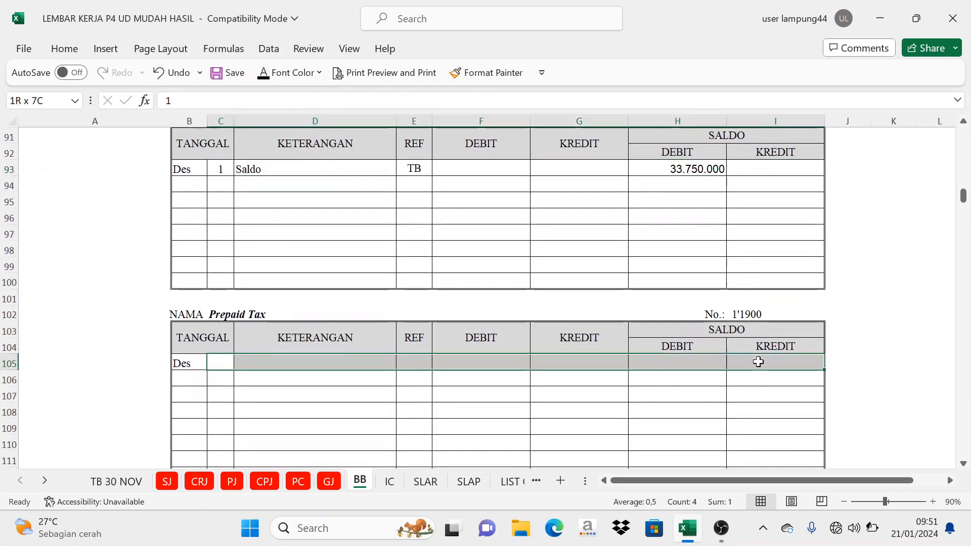
{"action": "type", "text": "1\tSaldo\tTB\t\t\tRp -"}
Make the Equitment at Cost opening entry (C117:I117) black
{"action": "scroll", "coordinate": [278, 212], "scroll_direction": "down", "scroll_amount": 4}
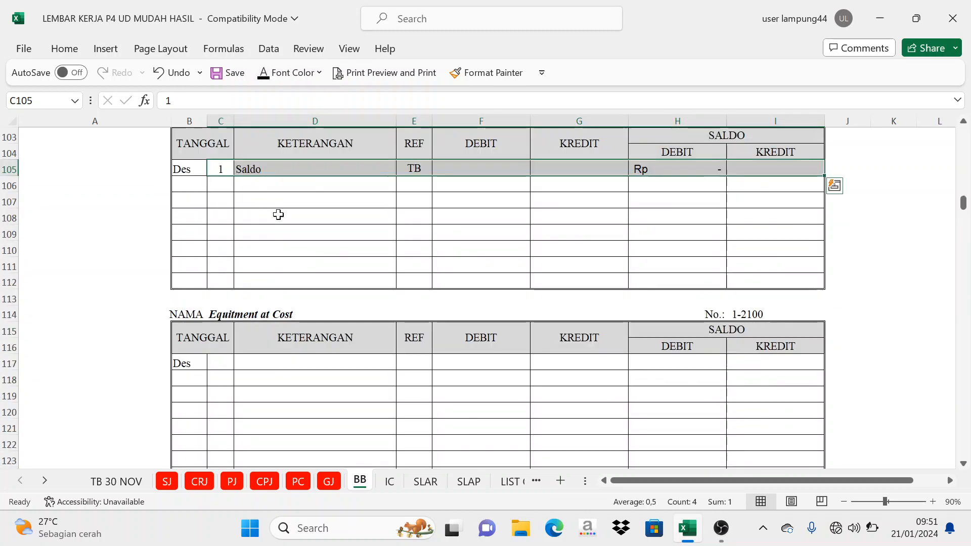
{"action": "left_click", "coordinate": [222, 363]}
{"action": "left_click", "coordinate": [804, 363], "text": "shift"}
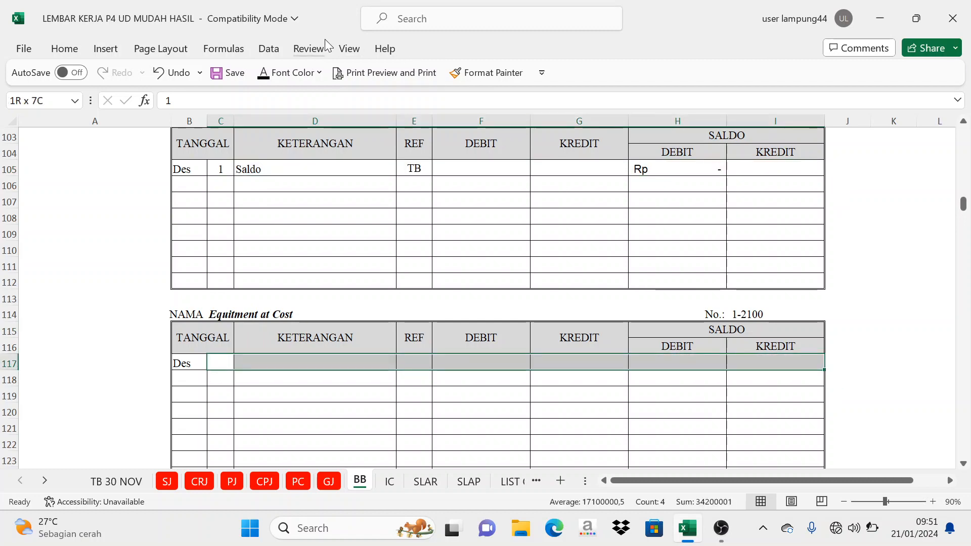
{"action": "key", "text": "ctrl+v"}
Make the Equitment Accum Dep opening entry (C129:I129) black
{"action": "scroll", "coordinate": [273, 189], "scroll_direction": "down", "scroll_amount": 5}
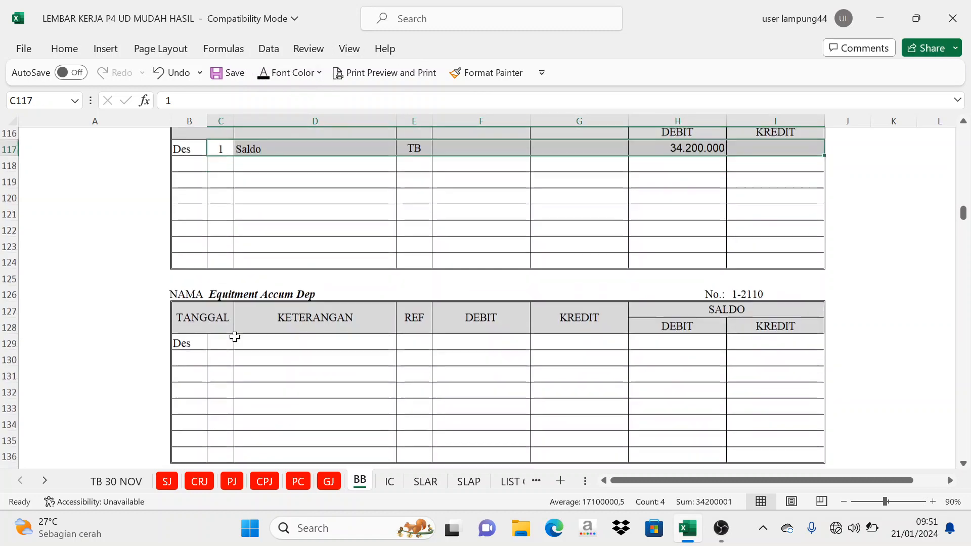
{"action": "left_click", "coordinate": [216, 320]}
{"action": "left_click", "coordinate": [794, 316], "text": "shift"}
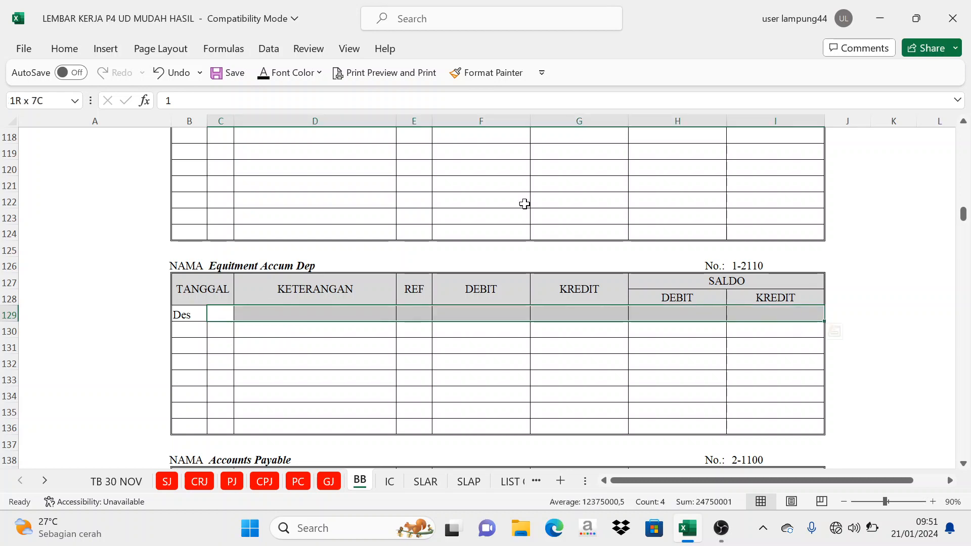
{"action": "type", "text": "1\tSaldo\tTB\t\t\t\t24.750.000"}
Make the Accounts Payable opening entry (C141:I141) black, covering only that single row
{"action": "scroll", "coordinate": [210, 379], "scroll_direction": "down", "scroll_amount": 4}
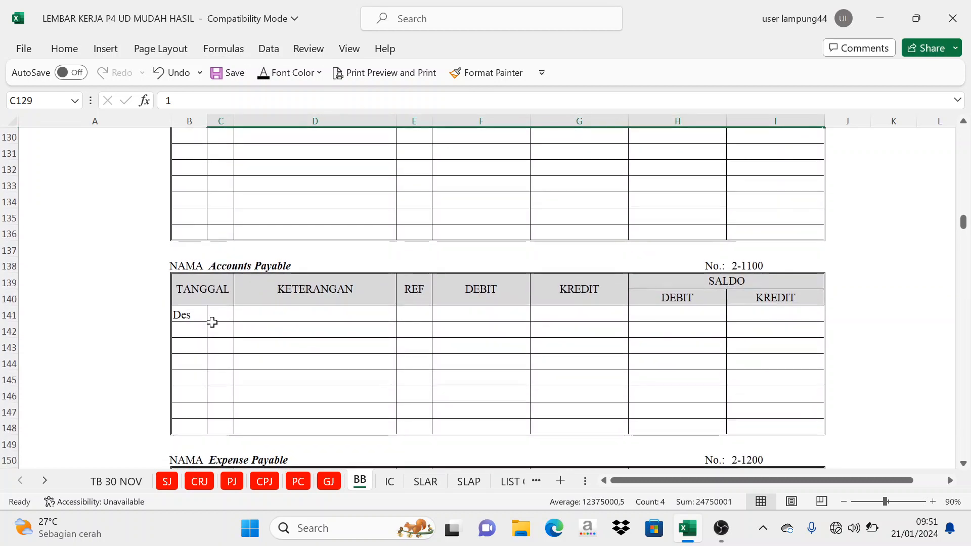
{"action": "left_click", "coordinate": [213, 319]}
{"action": "left_click", "coordinate": [741, 329], "text": "shift"}
{"action": "key", "text": "ctrl+v"}
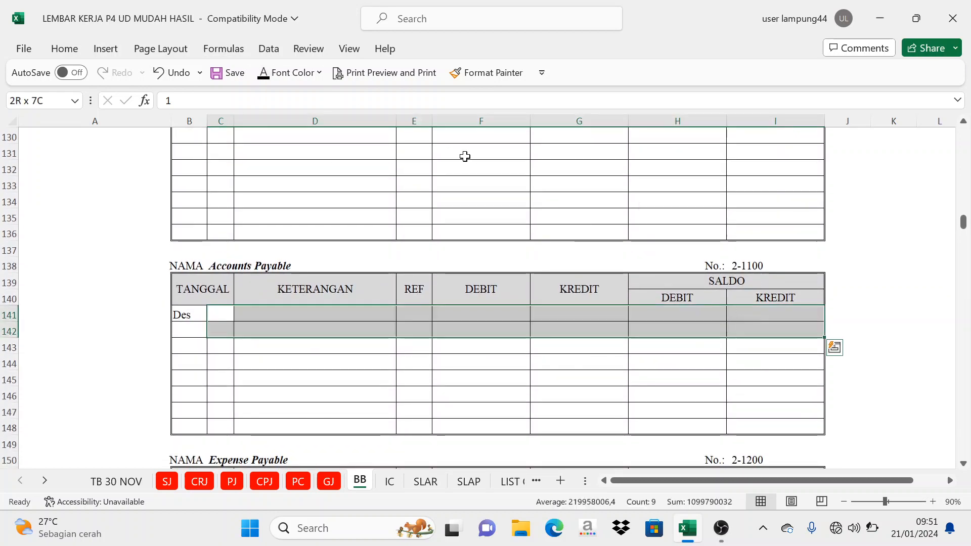
{"action": "left_click", "coordinate": [747, 312], "text": "shift"}
{"action": "left_click", "coordinate": [264, 73]}
Make the Expense Payable opening entry (C153:I153) black
{"action": "scroll", "coordinate": [216, 205], "scroll_direction": "down", "scroll_amount": 3}
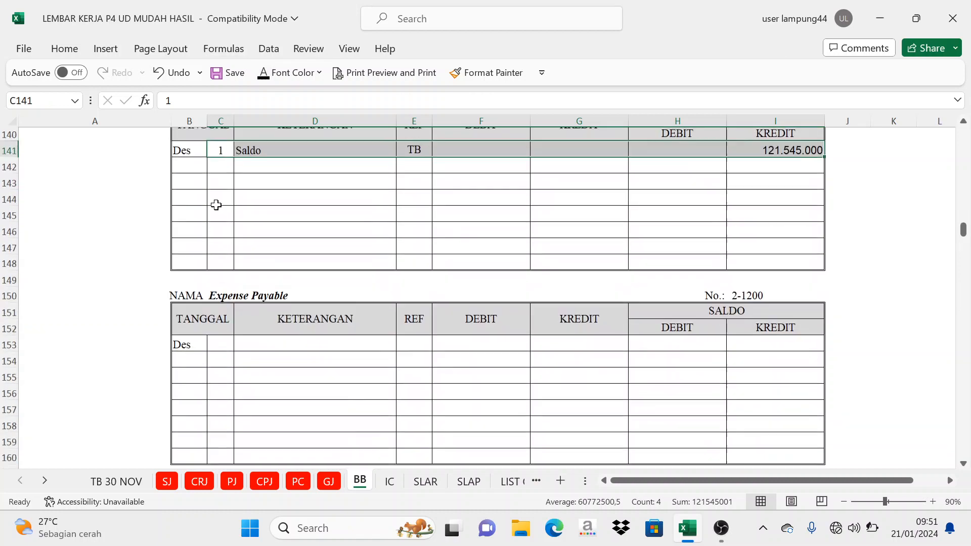
{"action": "scroll", "coordinate": [216, 205], "scroll_direction": "down", "scroll_amount": 2}
{"action": "left_click", "coordinate": [222, 266]}
{"action": "left_click", "coordinate": [744, 265], "text": "shift"}
{"action": "key", "text": "ctrl+v"}
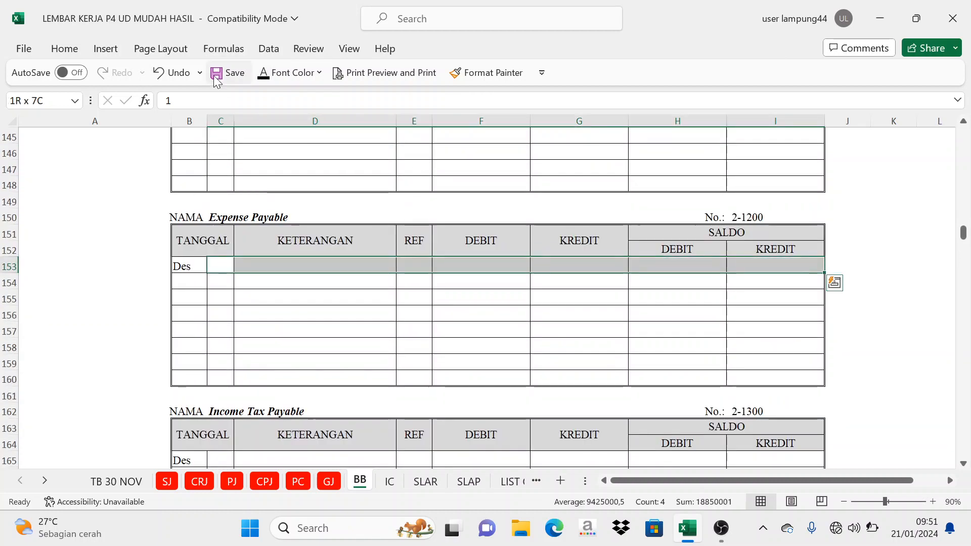
{"action": "left_click", "coordinate": [264, 73]}
Make the Income Tax Payable opening entry (C165:I165) black
{"action": "scroll", "coordinate": [238, 222], "scroll_direction": "down", "scroll_amount": 5}
{"action": "left_click", "coordinate": [219, 220]}
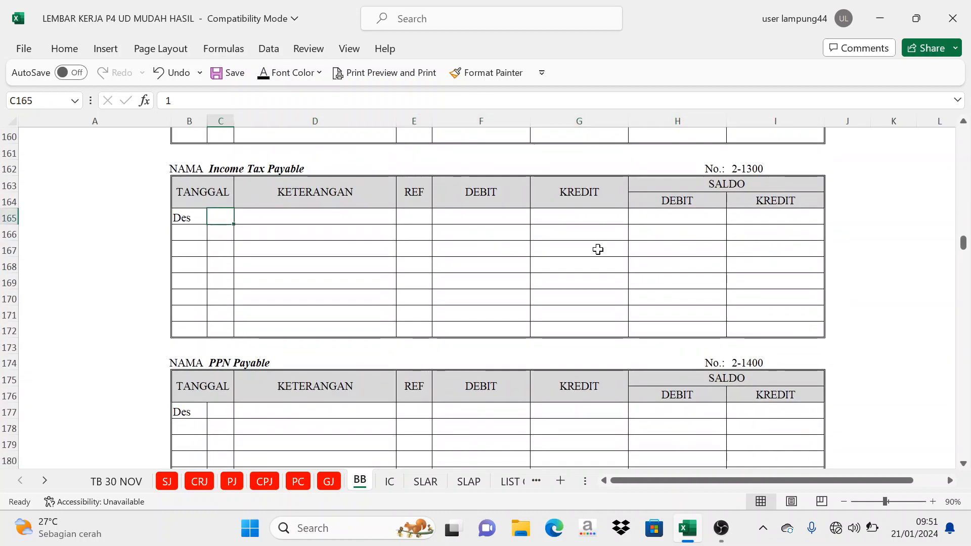
{"action": "left_click", "coordinate": [773, 219], "text": "shift"}
{"action": "key", "text": "ctrl+v"}
{"action": "left_click", "coordinate": [264, 72]}
Make the PPN Payable opening entry (C177:I177) black
{"action": "scroll", "coordinate": [267, 141], "scroll_direction": "down", "scroll_amount": 1}
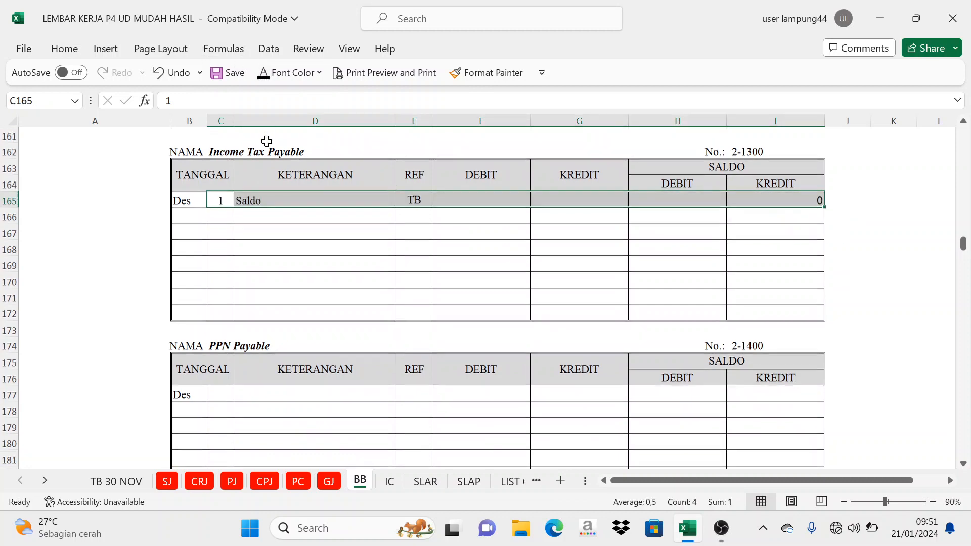
{"action": "scroll", "coordinate": [267, 141], "scroll_direction": "down", "scroll_amount": 4}
{"action": "left_click", "coordinate": [222, 215]}
{"action": "left_click", "coordinate": [768, 219], "text": "shift"}
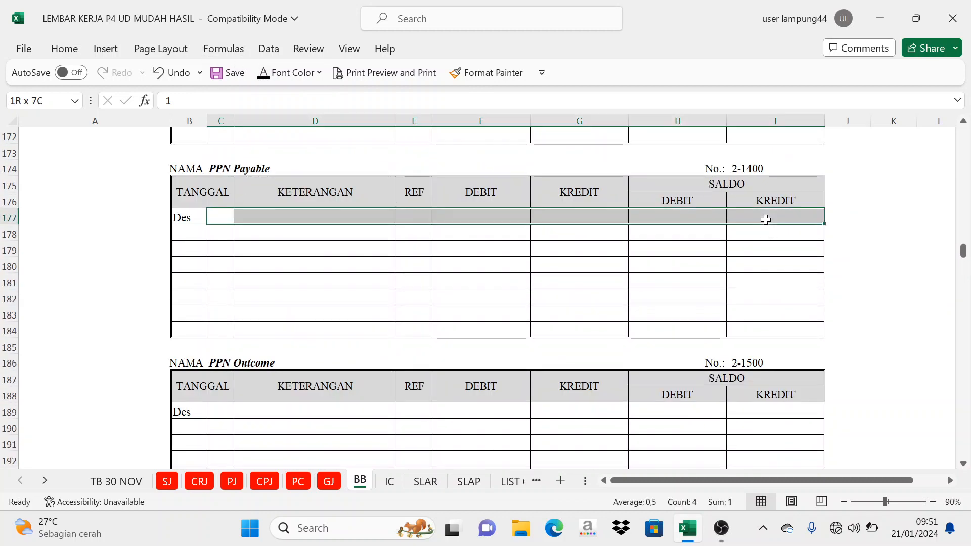
{"action": "key", "text": "ctrl+v"}
{"action": "left_click", "coordinate": [264, 73]}
Make the PPN Outcome opening entry (C189:I189) black
{"action": "scroll", "coordinate": [255, 172], "scroll_direction": "down", "scroll_amount": 3}
{"action": "scroll", "coordinate": [255, 171], "scroll_direction": "down", "scroll_amount": 2}
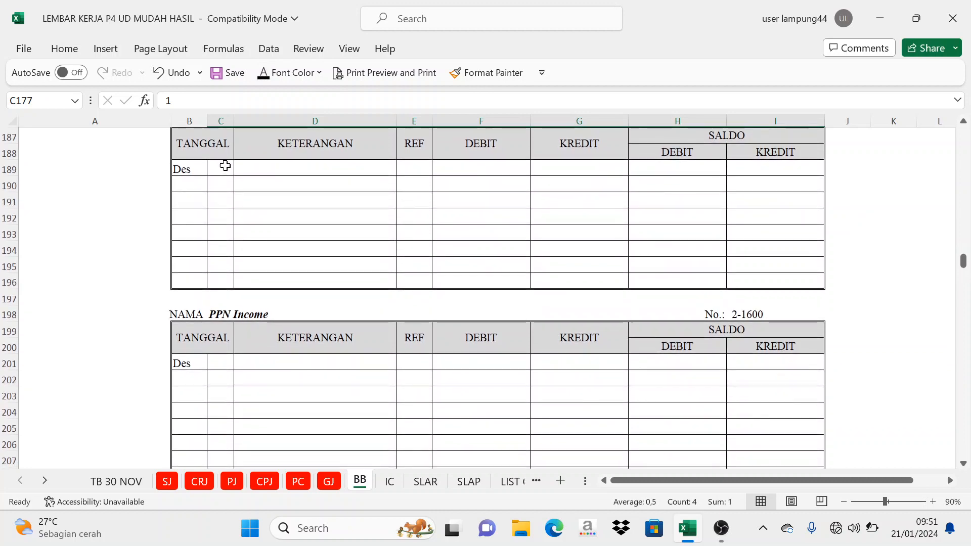
{"action": "left_click", "coordinate": [221, 158]}
{"action": "left_click", "coordinate": [221, 168]}
{"action": "left_click", "coordinate": [744, 171], "text": "shift"}
{"action": "key", "text": "ctrl+v"}
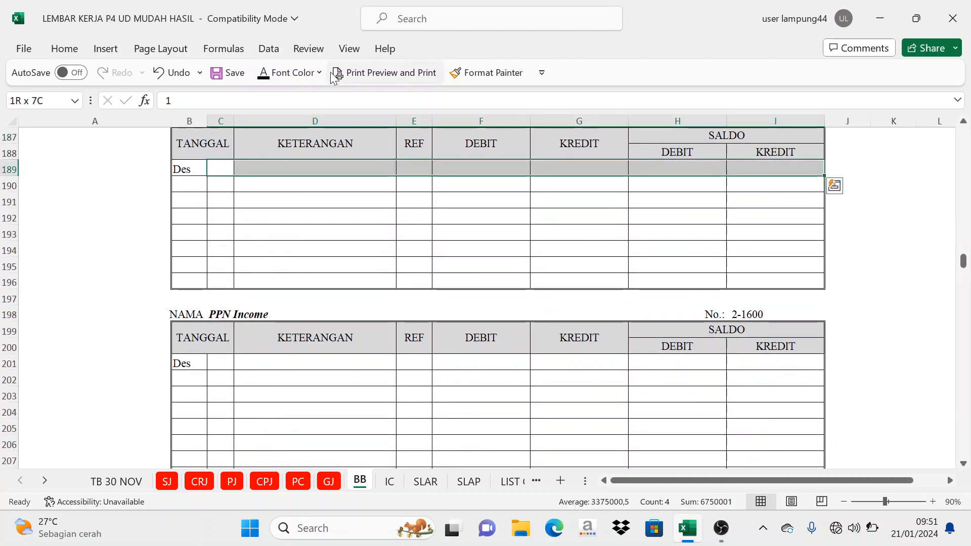
{"action": "left_click", "coordinate": [264, 73]}
Make the opening entries of PPN Income (C201:I201) and Bank Mandiri Loan (C213:I213) black
{"action": "scroll", "coordinate": [219, 221], "scroll_direction": "down", "scroll_amount": 3}
{"action": "left_click", "coordinate": [215, 221]}
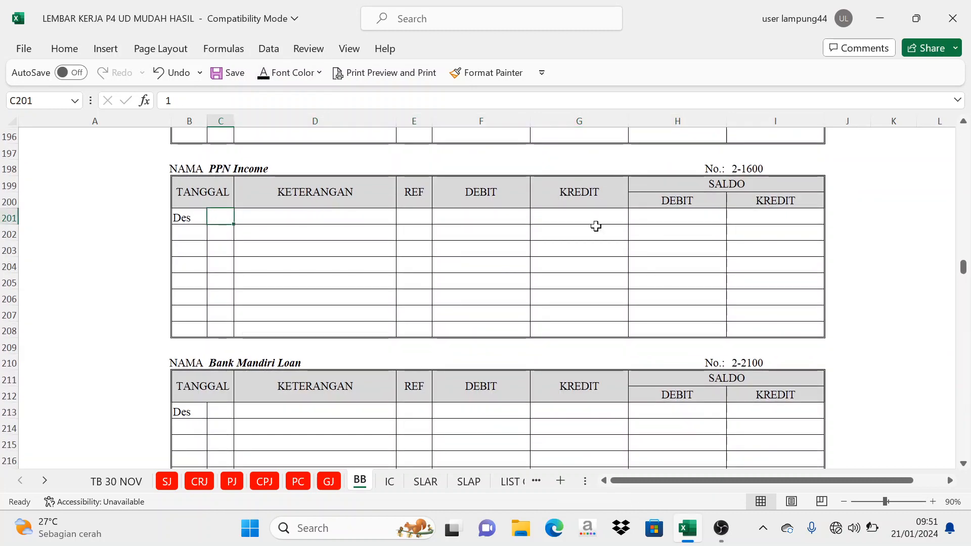
{"action": "left_click", "coordinate": [759, 218], "text": "shift"}
{"action": "key", "text": "ctrl+v"}
{"action": "left_click", "coordinate": [264, 73]}
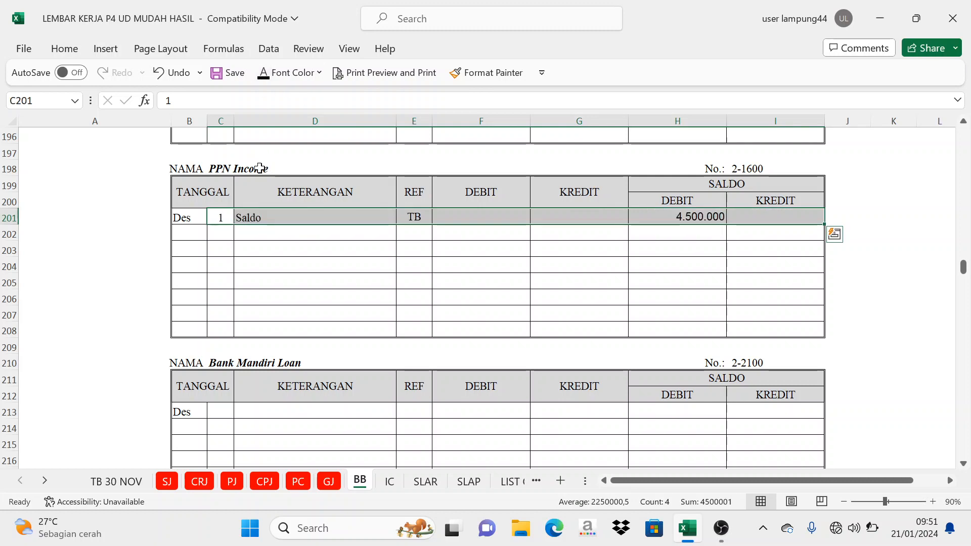
{"action": "scroll", "coordinate": [236, 212], "scroll_direction": "down", "scroll_amount": 4}
{"action": "left_click", "coordinate": [228, 217]}
{"action": "left_click", "coordinate": [736, 222], "text": "shift"}
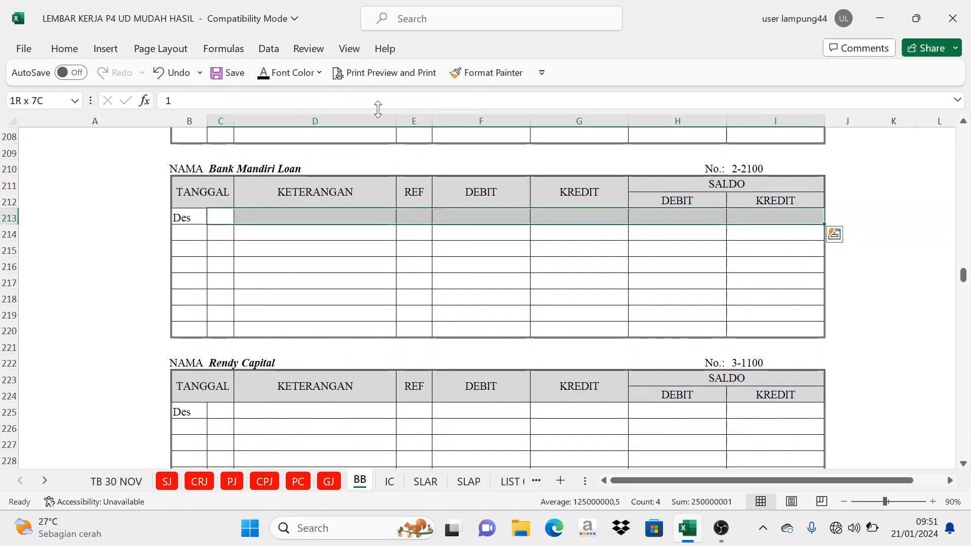
{"action": "left_click", "coordinate": [263, 73]}
Make the opening entries of the owner's capital (C225:I225) and owner's drawing (C237:I237) accounts black
{"action": "scroll", "coordinate": [233, 182], "scroll_direction": "down", "scroll_amount": 4}
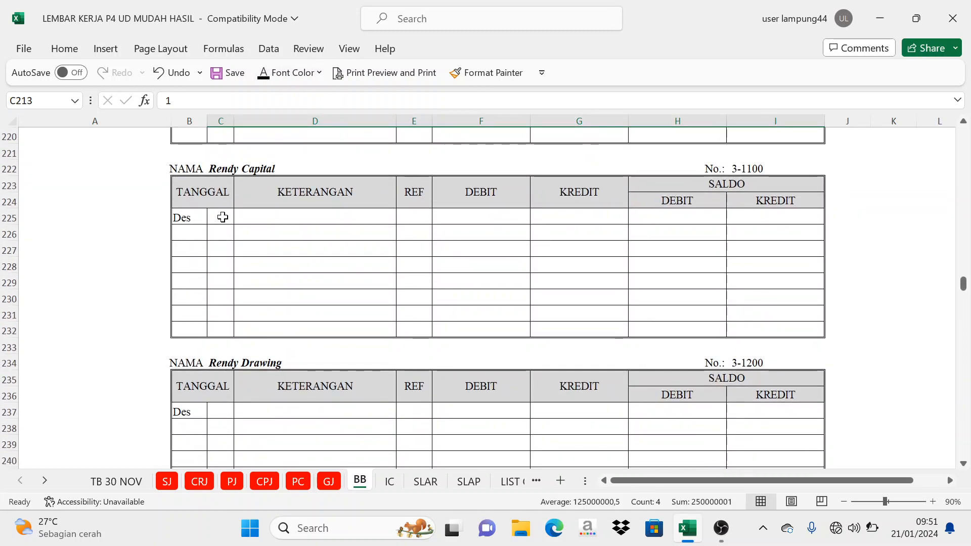
{"action": "left_click", "coordinate": [221, 217]}
{"action": "left_click", "coordinate": [769, 217], "text": "shift"}
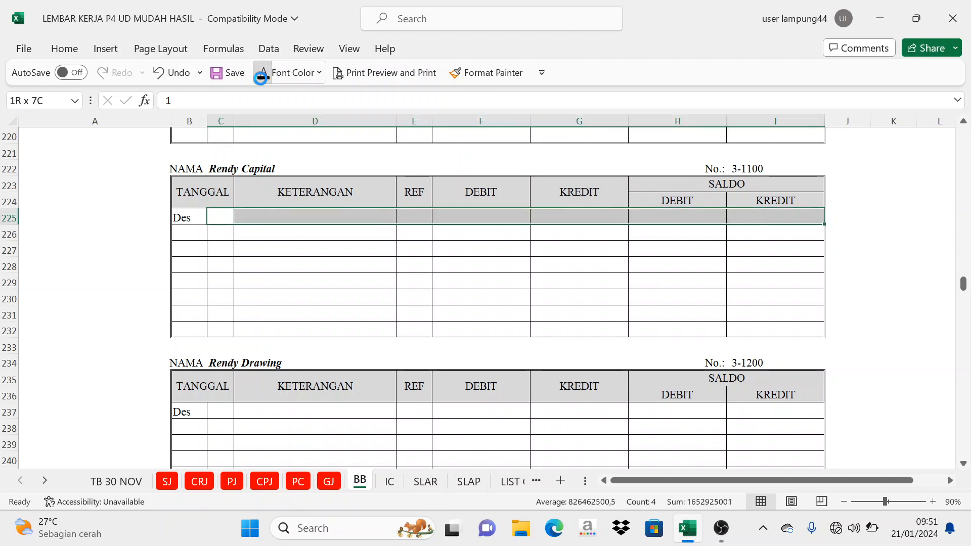
{"action": "left_click", "coordinate": [263, 74]}
{"action": "scroll", "coordinate": [263, 192], "scroll_direction": "down", "scroll_amount": 4}
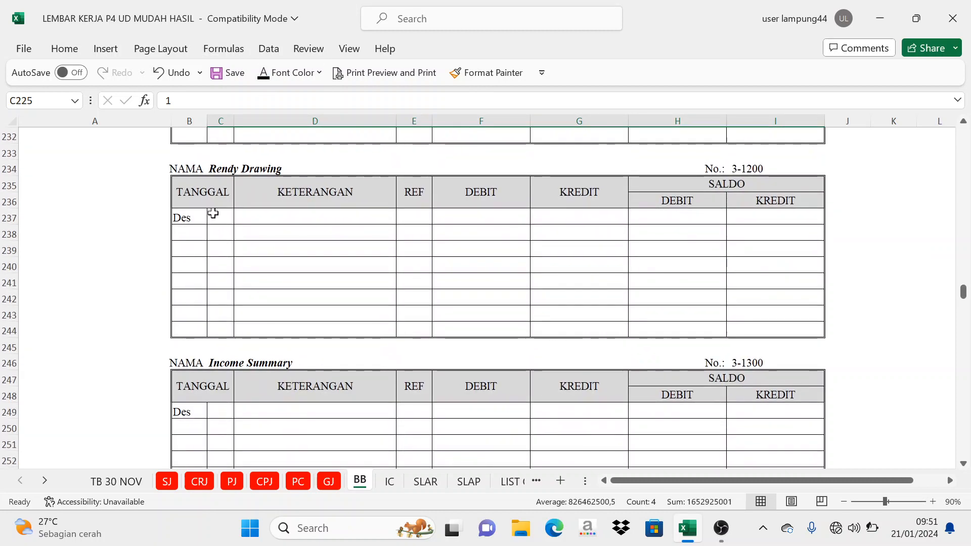
{"action": "left_click", "coordinate": [217, 217]}
{"action": "left_click", "coordinate": [738, 216], "text": "shift"}
{"action": "left_click", "coordinate": [263, 74]}
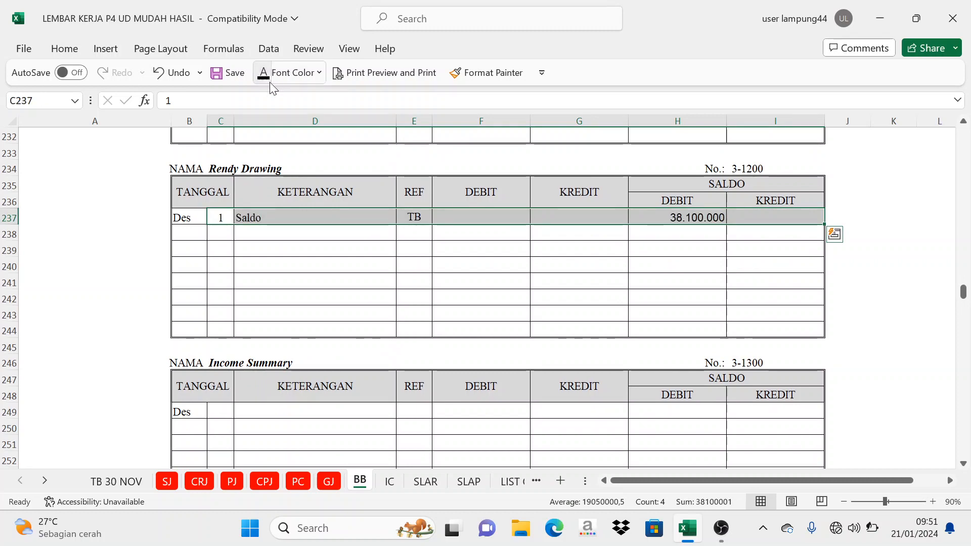
Make the opening entries of Income Summary (C249:I249) and Sales (C261:I261) black
{"action": "scroll", "coordinate": [283, 165], "scroll_direction": "down", "scroll_amount": 4}
{"action": "left_click", "coordinate": [220, 217]}
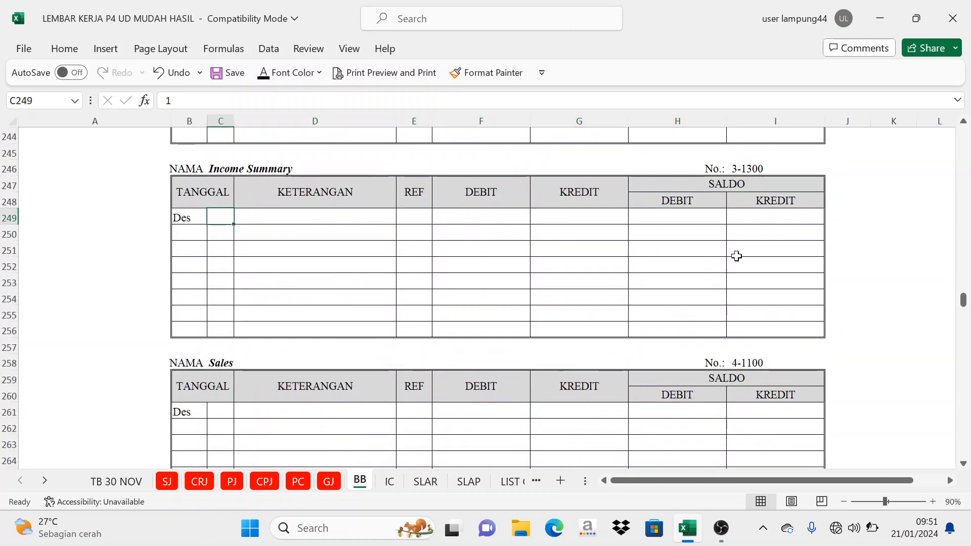
{"action": "left_click", "coordinate": [753, 217], "text": "shift"}
{"action": "left_click", "coordinate": [263, 73]}
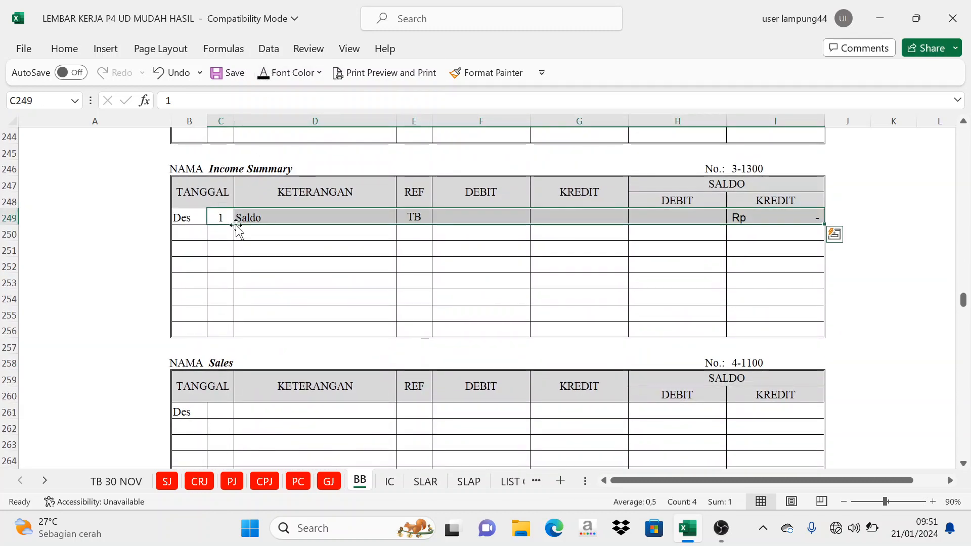
{"action": "scroll", "coordinate": [212, 260], "scroll_direction": "down", "scroll_amount": 3}
{"action": "left_click", "coordinate": [221, 267]}
{"action": "left_click", "coordinate": [749, 263], "text": "shift"}
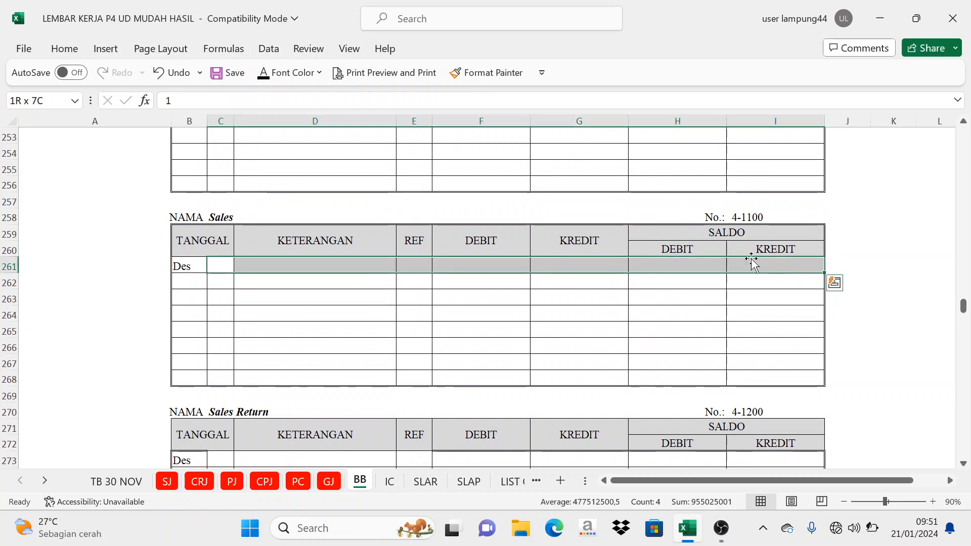
{"action": "left_click", "coordinate": [263, 73]}
Make the opening entries of Sales Return (C273:I273) and Sales Discount (C285:I285) black
{"action": "scroll", "coordinate": [226, 191], "scroll_direction": "down", "scroll_amount": 4}
{"action": "left_click", "coordinate": [218, 218]}
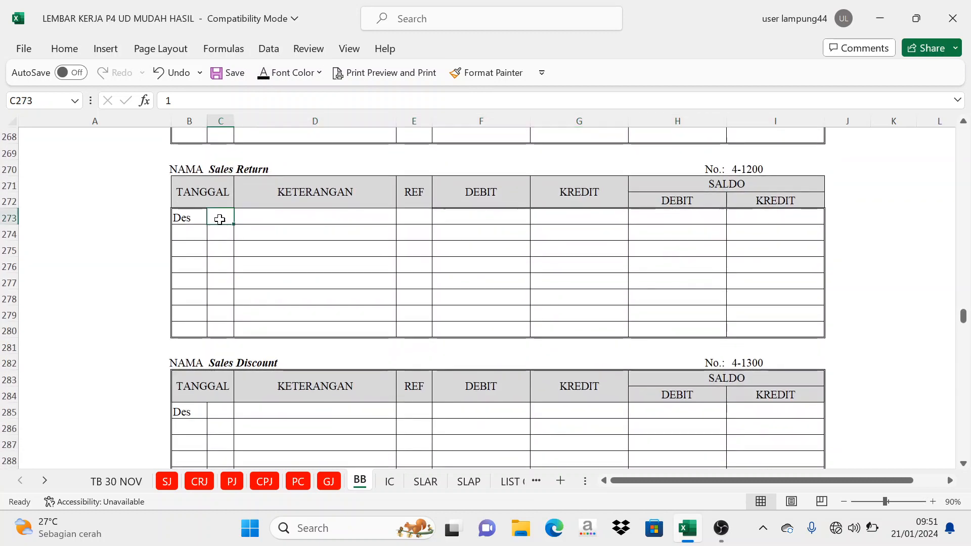
{"action": "left_click", "coordinate": [776, 216], "text": "shift"}
{"action": "left_click", "coordinate": [277, 76]}
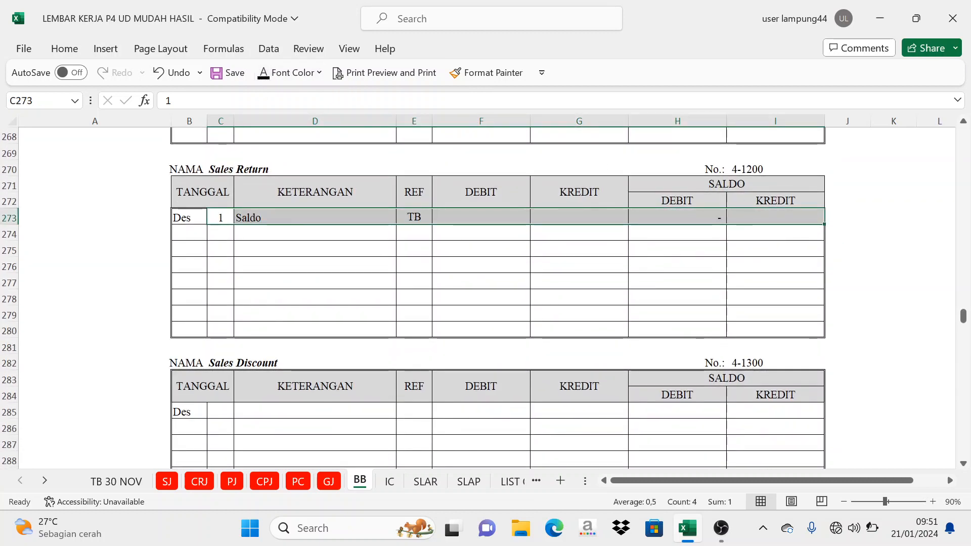
{"action": "scroll", "coordinate": [263, 212], "scroll_direction": "down", "scroll_amount": 4}
{"action": "left_click", "coordinate": [220, 216]}
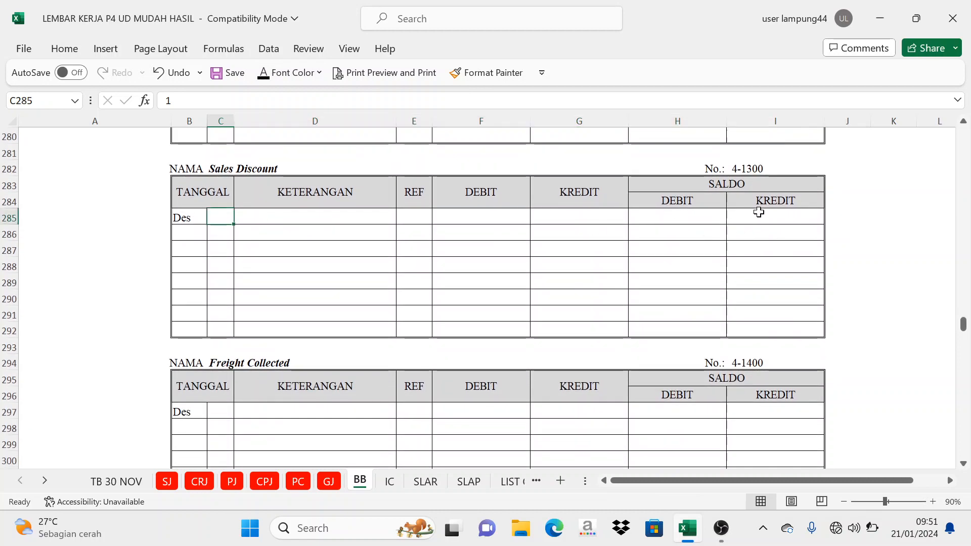
{"action": "left_click", "coordinate": [759, 212], "text": "shift"}
{"action": "left_click", "coordinate": [263, 73]}
Make the opening entries of Freight Collected (C297:I297) and Cost of Goods Sold (C309:I309) black
{"action": "scroll", "coordinate": [222, 212], "scroll_direction": "down", "scroll_amount": 4}
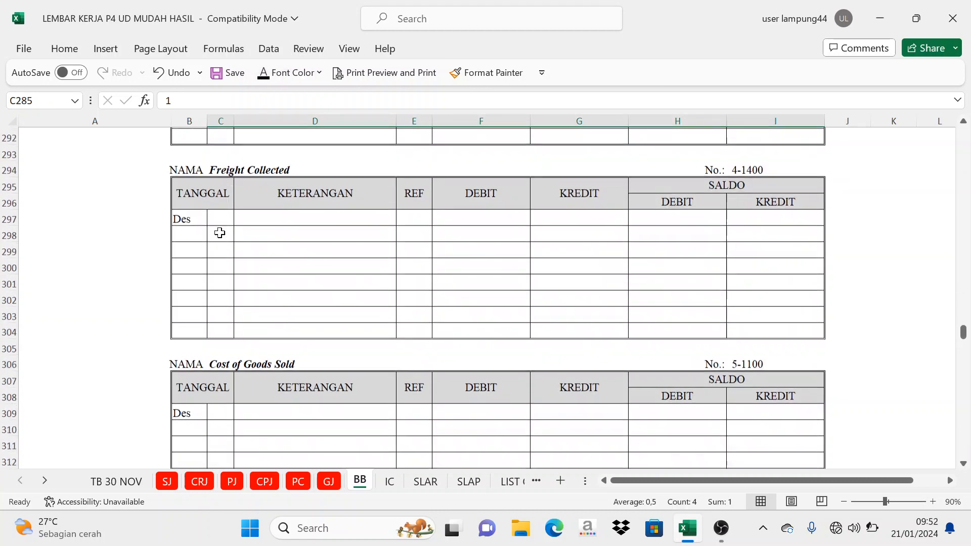
{"action": "left_click", "coordinate": [218, 218]}
{"action": "left_click", "coordinate": [773, 216], "text": "shift"}
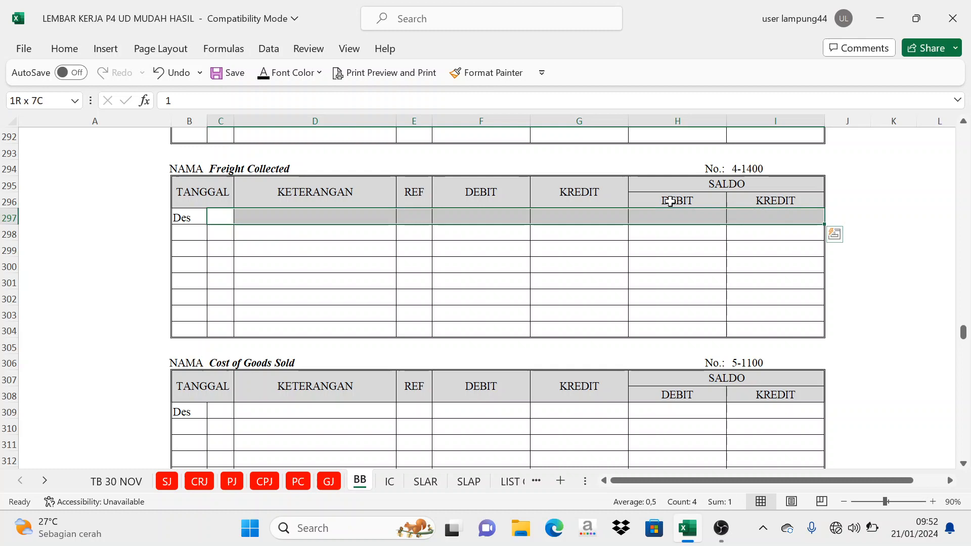
{"action": "left_click", "coordinate": [264, 74]}
{"action": "scroll", "coordinate": [251, 197], "scroll_direction": "down", "scroll_amount": 4}
{"action": "left_click", "coordinate": [217, 168]}
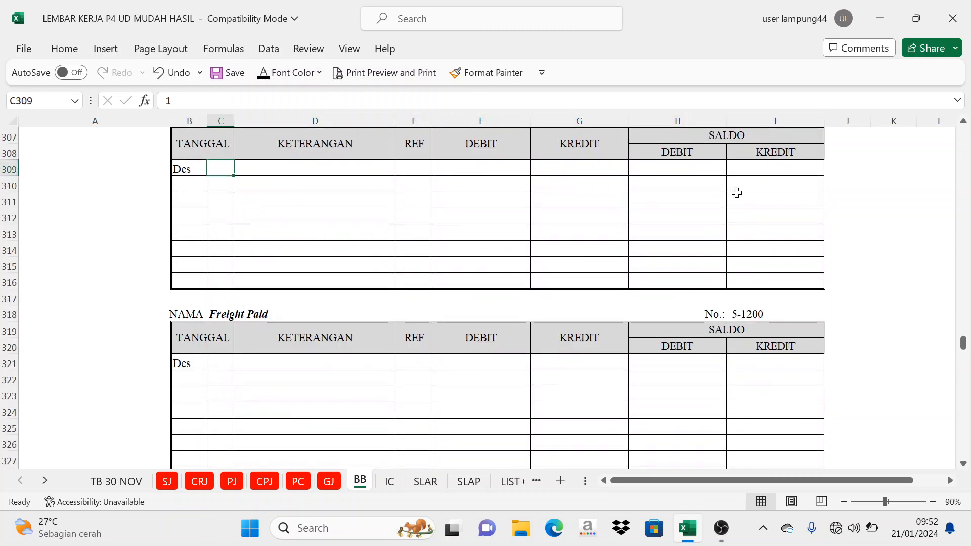
{"action": "left_click", "coordinate": [779, 167], "text": "shift"}
{"action": "left_click", "coordinate": [264, 73]}
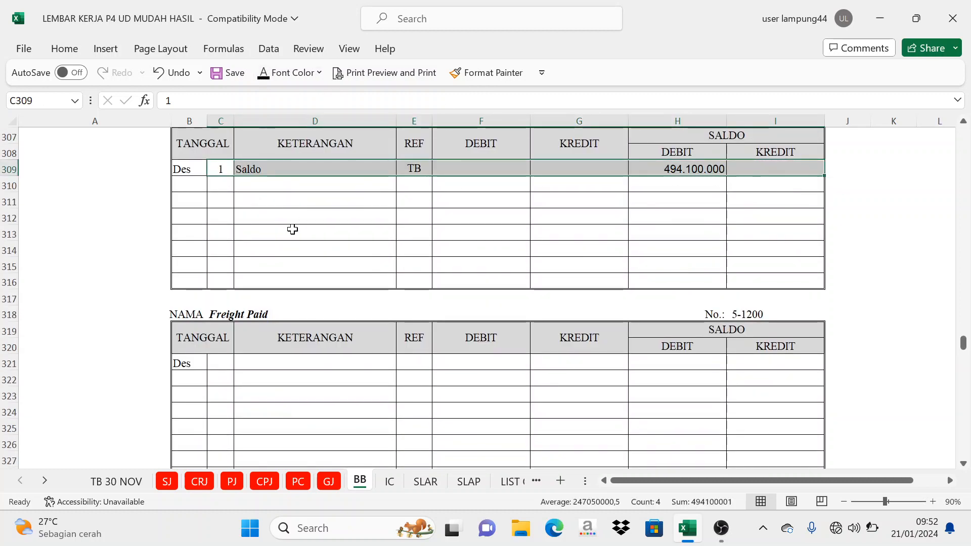
Make the opening entries of Freight Paid (C321:I321) and Advertising Expenses (C333:I333) black
{"action": "scroll", "coordinate": [233, 227], "scroll_direction": "down", "scroll_amount": 4}
{"action": "left_click", "coordinate": [216, 169]}
{"action": "left_click", "coordinate": [766, 169], "text": "shift"}
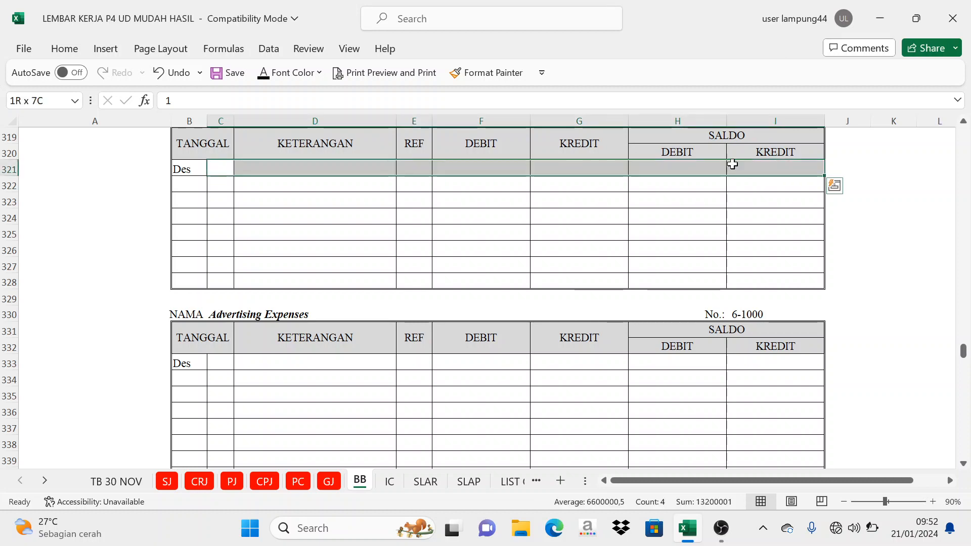
{"action": "left_click", "coordinate": [264, 74]}
{"action": "scroll", "coordinate": [262, 197], "scroll_direction": "down", "scroll_amount": 4}
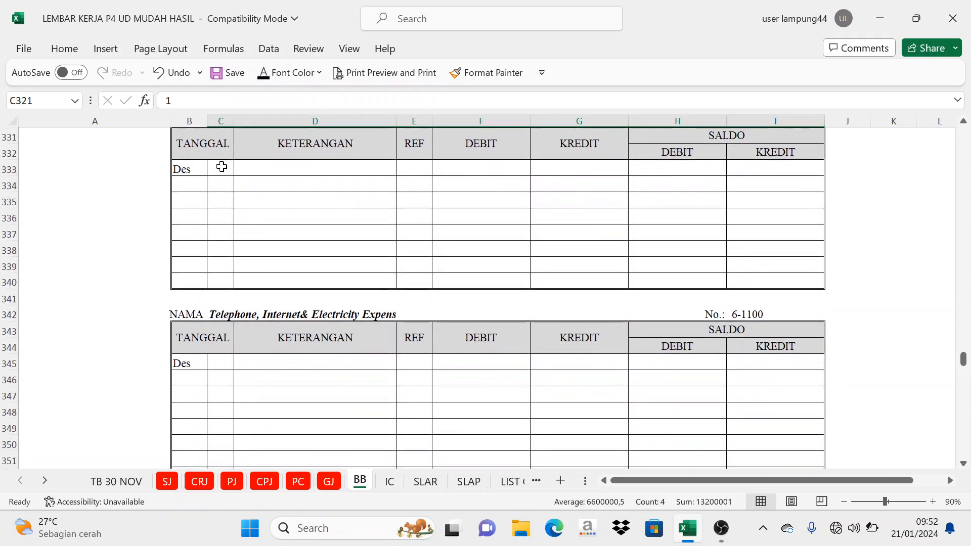
{"action": "left_click", "coordinate": [219, 168]}
{"action": "left_click", "coordinate": [722, 169], "text": "shift"}
{"action": "left_click", "coordinate": [264, 73]}
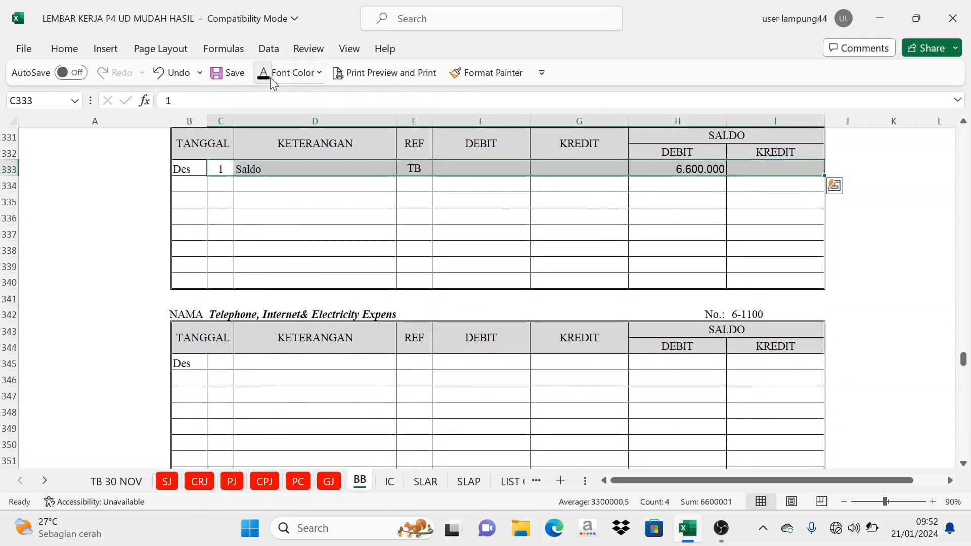
Make the opening entries of the telephone, internet and electricity expense (C345:I345) and Store Supplies Expenses (C357:I357) black
{"action": "scroll", "coordinate": [267, 153], "scroll_direction": "down", "scroll_amount": 3}
{"action": "left_click", "coordinate": [219, 169]}
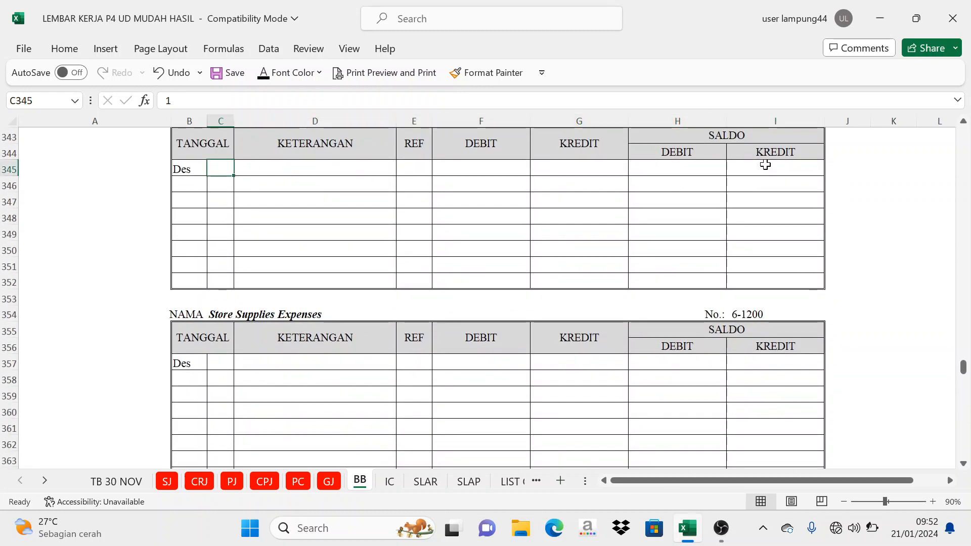
{"action": "left_click", "coordinate": [765, 165], "text": "shift"}
{"action": "left_click", "coordinate": [264, 74]}
{"action": "scroll", "coordinate": [245, 206], "scroll_direction": "down", "scroll_amount": 3}
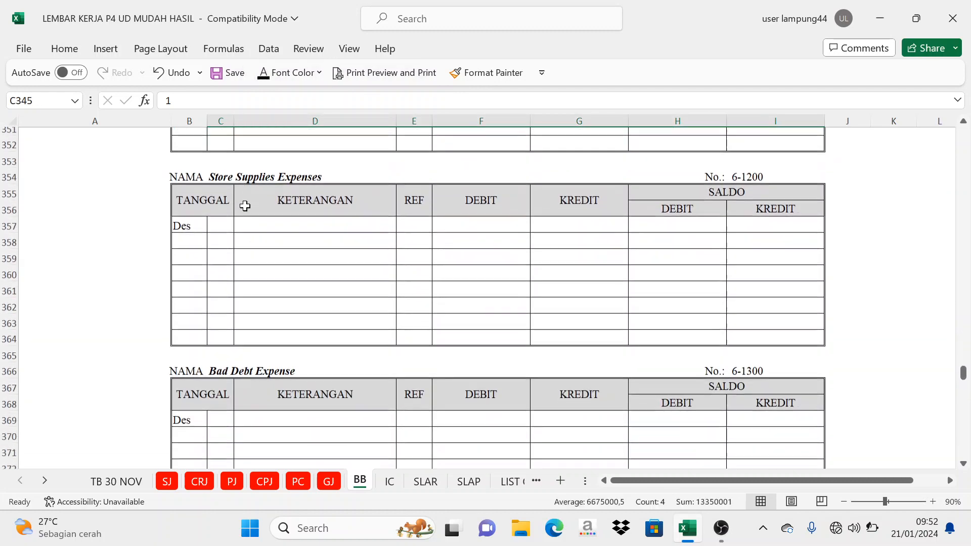
{"action": "left_click", "coordinate": [210, 217]}
{"action": "left_click", "coordinate": [758, 216], "text": "shift"}
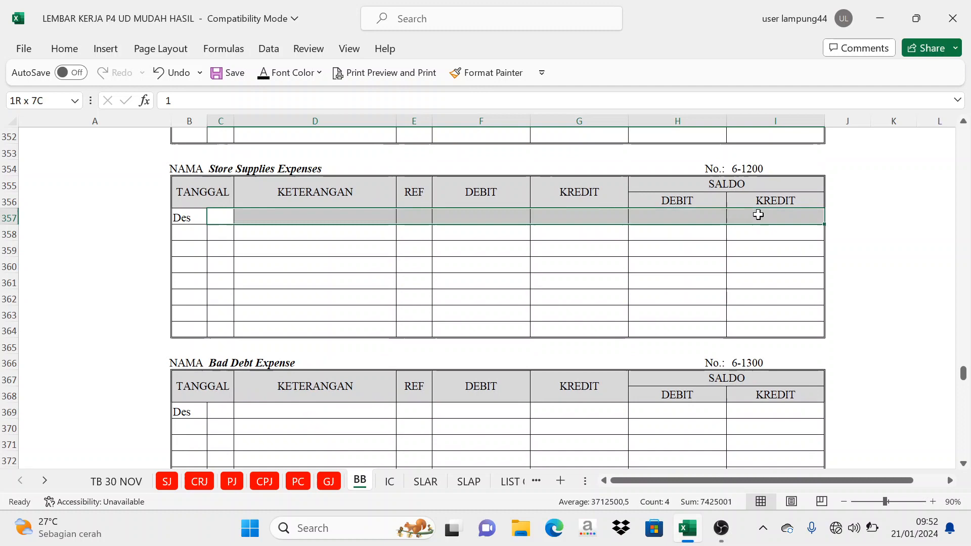
{"action": "left_click", "coordinate": [293, 73]}
Make the opening entries of Bad Debt Expense (C369:I369) and Depreciation Expense (C381:I381) black
{"action": "scroll", "coordinate": [273, 195], "scroll_direction": "down", "scroll_amount": 4}
{"action": "left_click", "coordinate": [226, 215]}
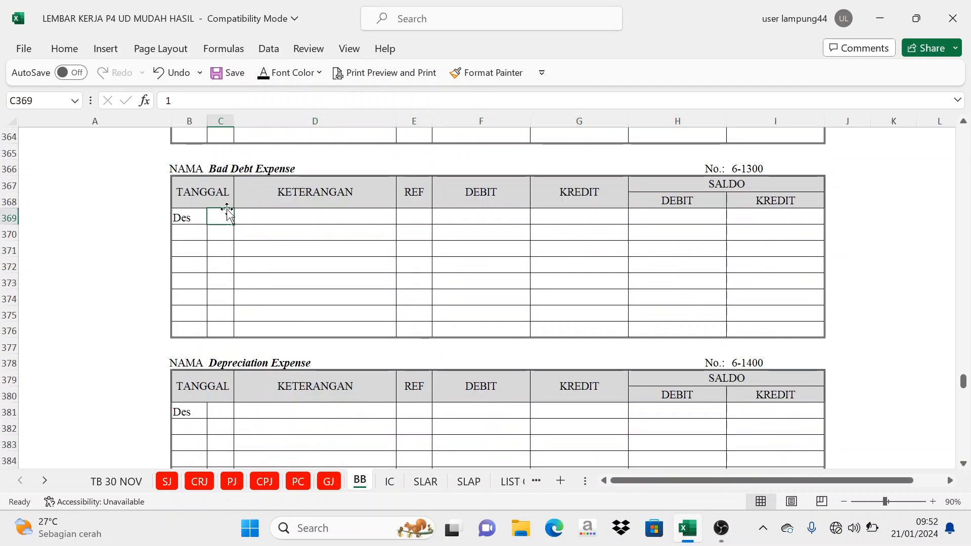
{"action": "left_click", "coordinate": [763, 223], "text": "shift"}
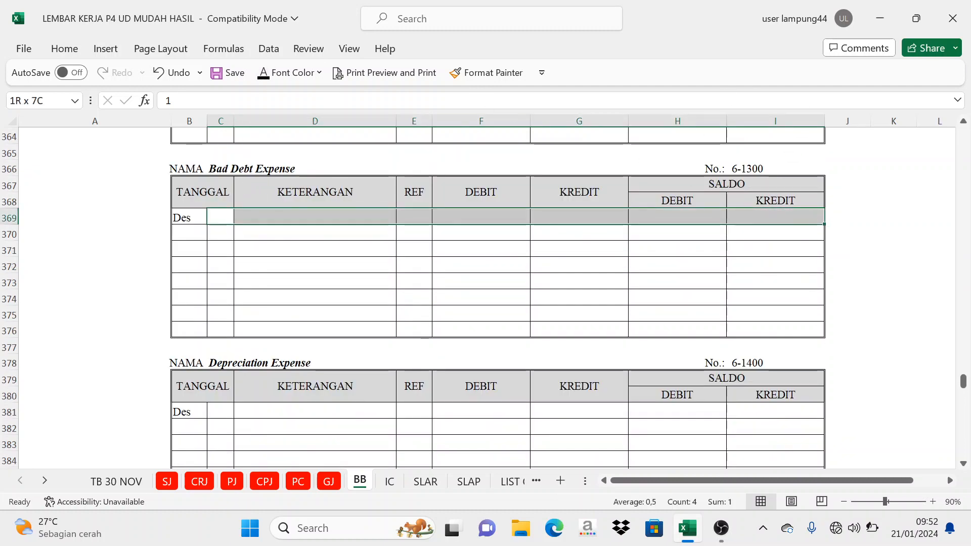
{"action": "left_click", "coordinate": [264, 74]}
{"action": "scroll", "coordinate": [203, 265], "scroll_direction": "down", "scroll_amount": 3}
{"action": "left_click", "coordinate": [220, 265]}
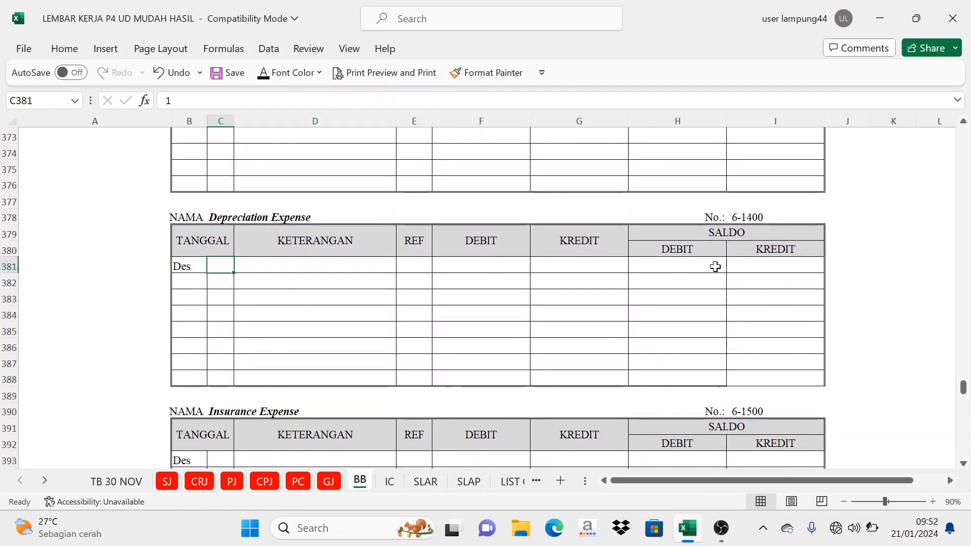
{"action": "left_click", "coordinate": [759, 265], "text": "shift"}
{"action": "left_click", "coordinate": [287, 76]}
Make the opening entries of Insurance Expense (C393:I393) and Rent Expense (C405:I405) black
{"action": "scroll", "coordinate": [245, 262], "scroll_direction": "down", "scroll_amount": 4}
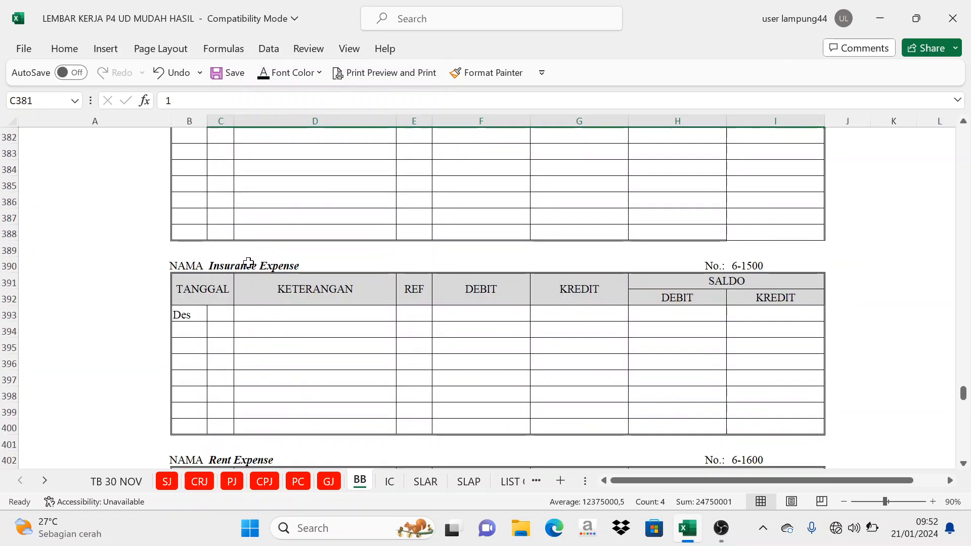
{"action": "left_click", "coordinate": [221, 265]}
{"action": "left_click", "coordinate": [774, 266], "text": "shift"}
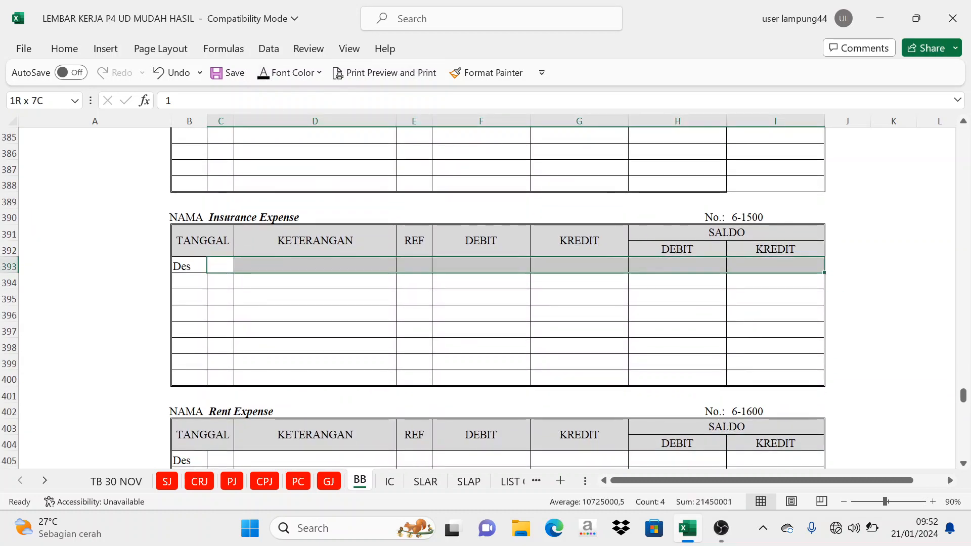
{"action": "left_click", "coordinate": [264, 73]}
{"action": "scroll", "coordinate": [268, 217], "scroll_direction": "down", "scroll_amount": 4}
{"action": "left_click", "coordinate": [221, 266]}
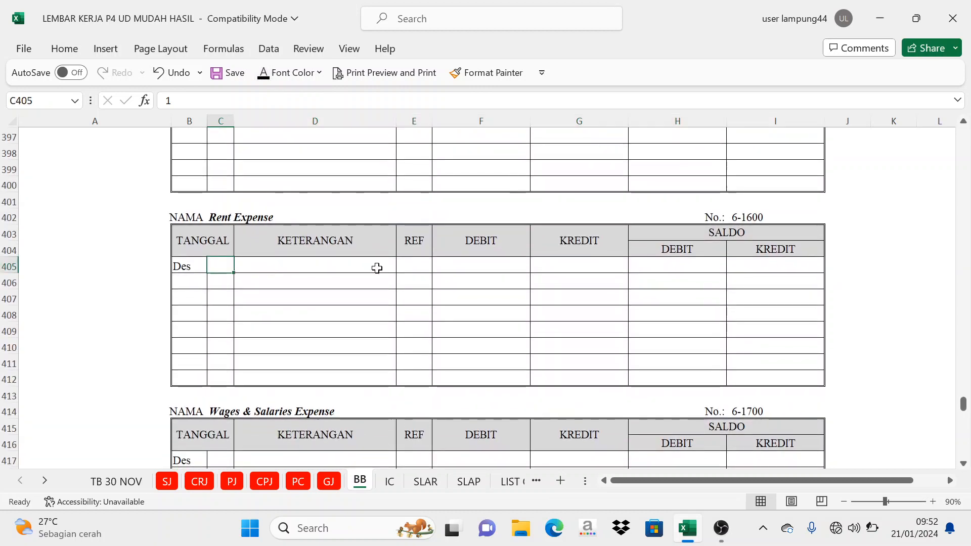
{"action": "left_click", "coordinate": [793, 267], "text": "shift"}
{"action": "left_click", "coordinate": [263, 76]}
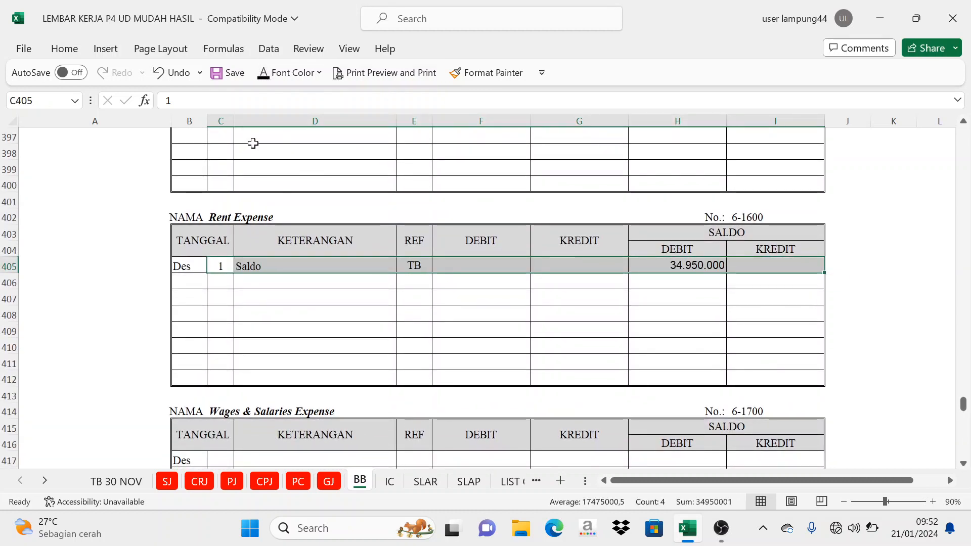
Make the Wages & Salaries Expense opening entry (C417:I417) black
{"action": "scroll", "coordinate": [251, 143], "scroll_direction": "down", "scroll_amount": 4}
{"action": "left_click", "coordinate": [217, 267]}
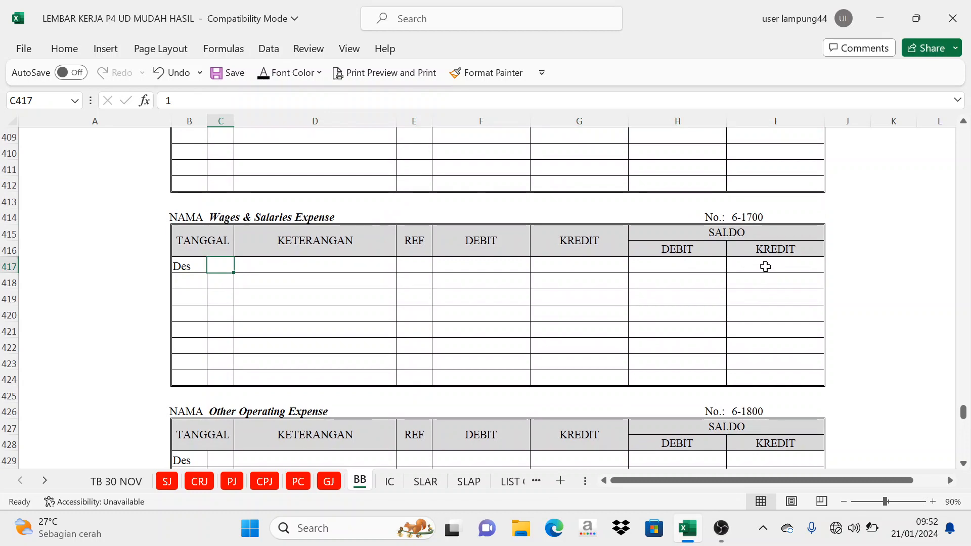
{"action": "left_click", "coordinate": [762, 265], "text": "shift"}
{"action": "left_click", "coordinate": [263, 74]}
Make the opening entries of Other Operating Expense (C429:I429) and Interest Revenue (C441:I441) black
{"action": "scroll", "coordinate": [241, 303], "scroll_direction": "down", "scroll_amount": 3}
{"action": "scroll", "coordinate": [241, 303], "scroll_direction": "down", "scroll_amount": 1}
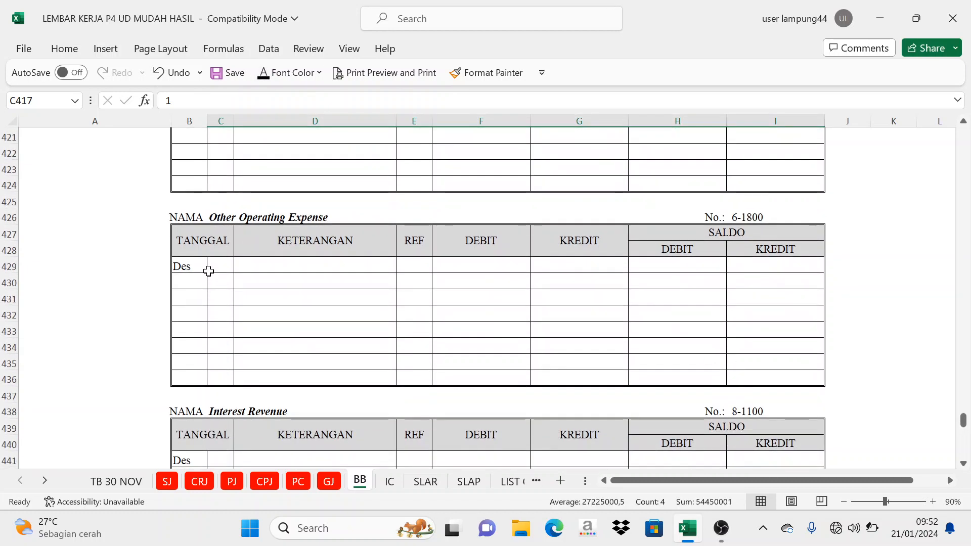
{"action": "left_click", "coordinate": [218, 266]}
{"action": "left_click", "coordinate": [752, 264], "text": "shift"}
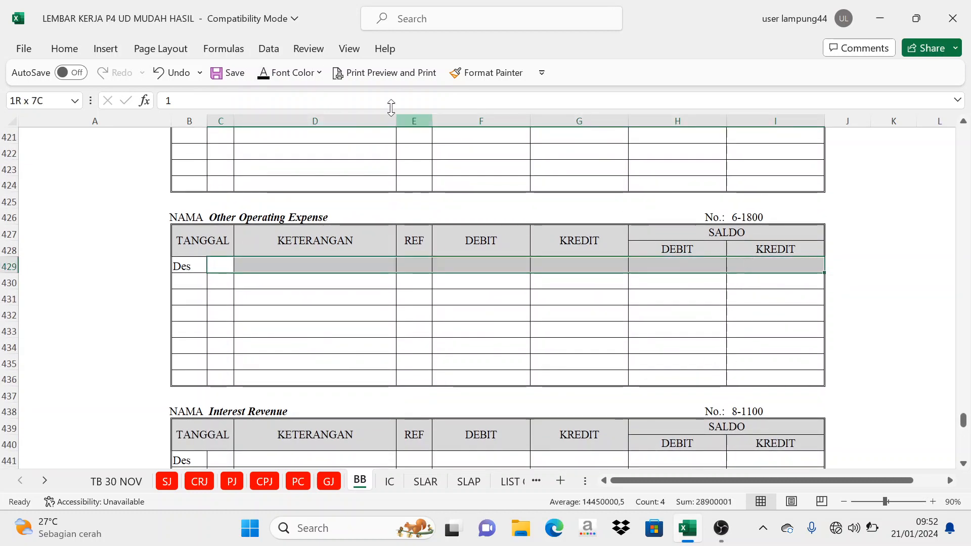
{"action": "left_click", "coordinate": [263, 74]}
{"action": "scroll", "coordinate": [248, 233], "scroll_direction": "down", "scroll_amount": 4}
{"action": "left_click", "coordinate": [228, 265]}
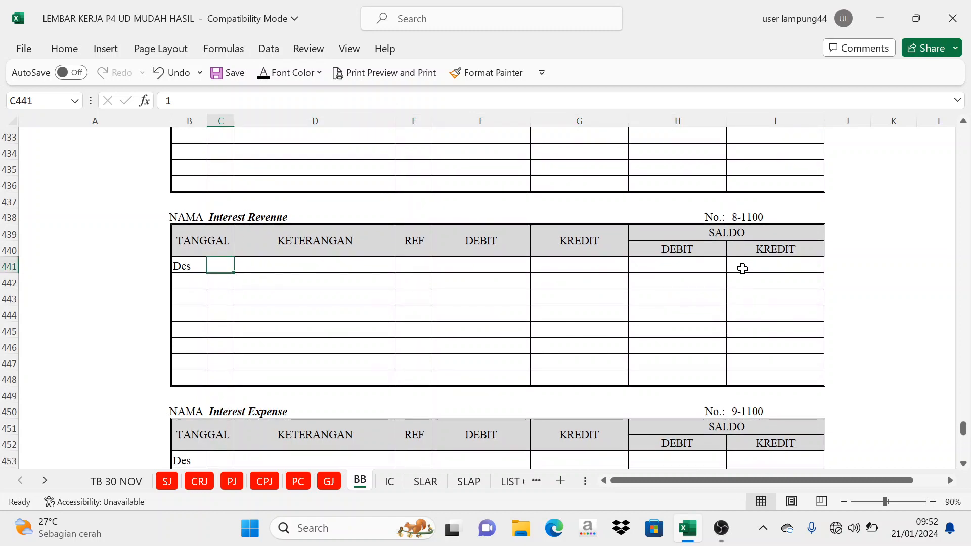
{"action": "left_click", "coordinate": [758, 266], "text": "shift"}
{"action": "left_click", "coordinate": [262, 74]}
Make the opening entries of Interest Expense (C453:I453) and Bank Service Charge (C465:I465) black
{"action": "scroll", "coordinate": [246, 231], "scroll_direction": "down", "scroll_amount": 3}
{"action": "scroll", "coordinate": [247, 232], "scroll_direction": "down", "scroll_amount": 2}
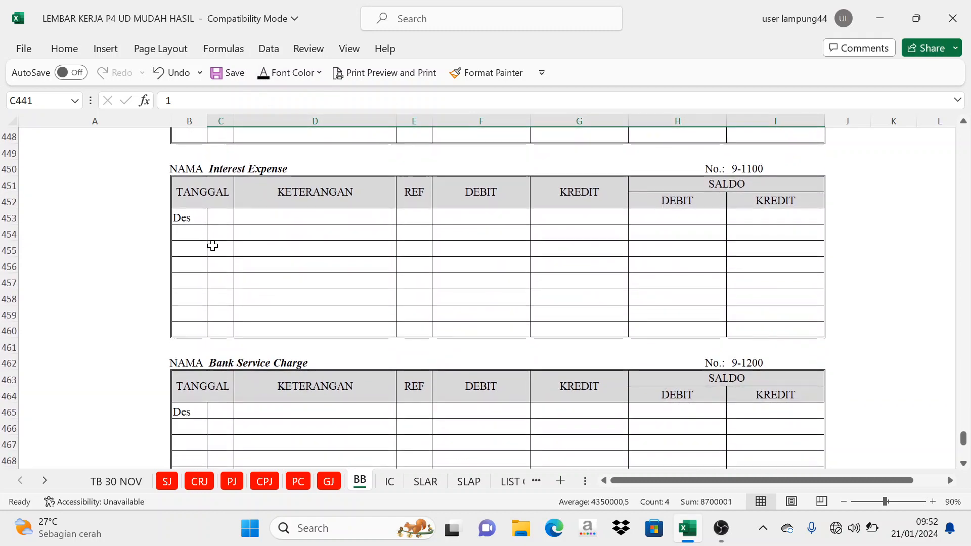
{"action": "left_click", "coordinate": [222, 217]}
{"action": "left_click", "coordinate": [778, 217], "text": "shift"}
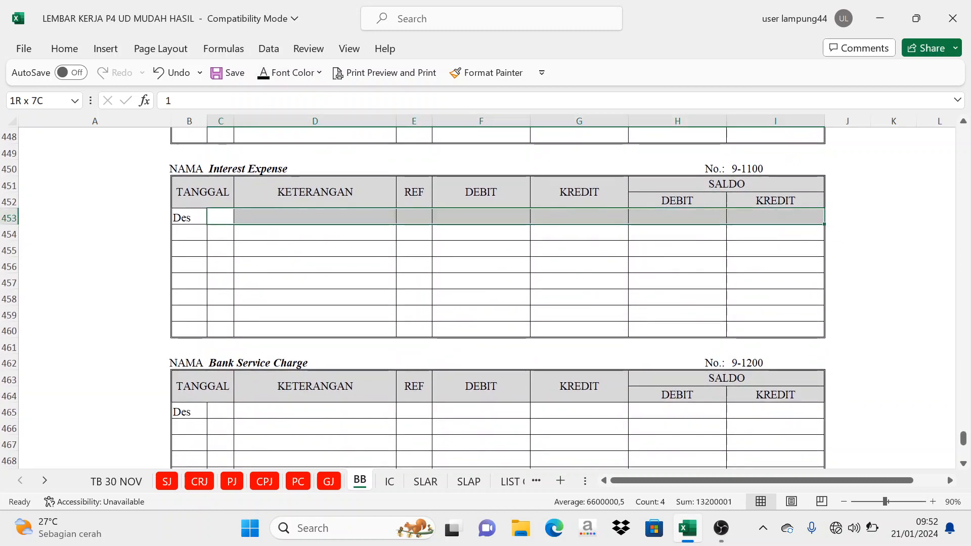
{"action": "left_click", "coordinate": [263, 74]}
{"action": "scroll", "coordinate": [244, 284], "scroll_direction": "down", "scroll_amount": 3}
{"action": "left_click", "coordinate": [220, 267]}
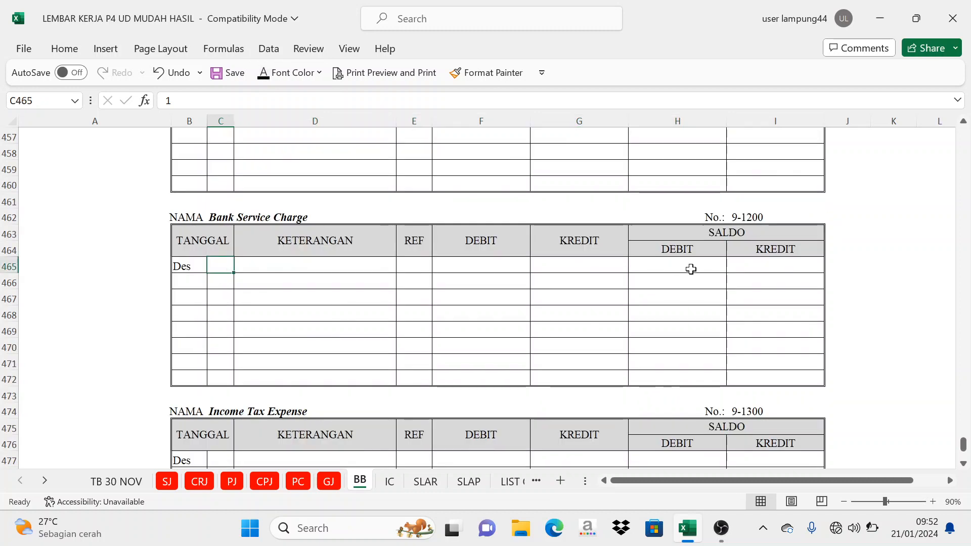
{"action": "left_click", "coordinate": [753, 268], "text": "shift"}
{"action": "left_click", "coordinate": [266, 77]}
Make the Income Tax Expense opening entry (C477:I477) black
{"action": "scroll", "coordinate": [280, 262], "scroll_direction": "down", "scroll_amount": 3}
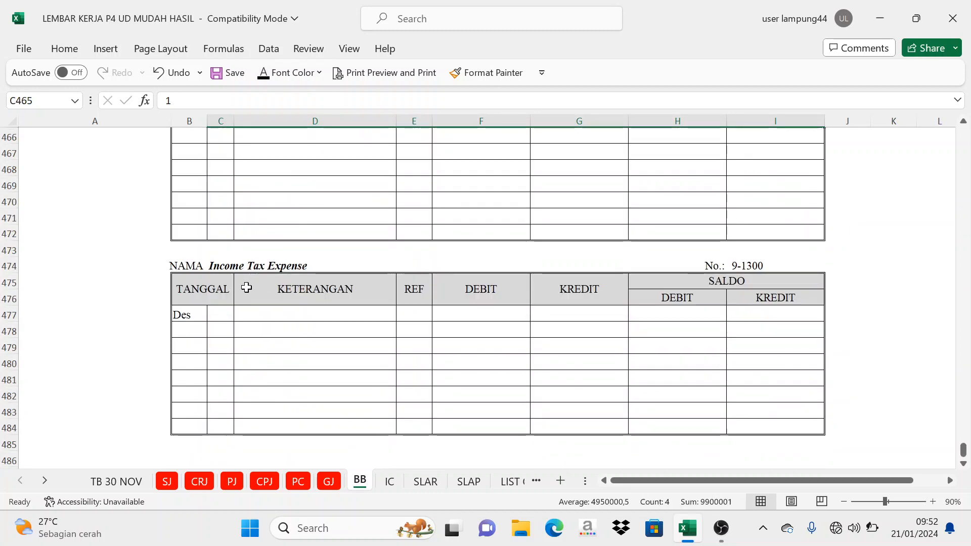
{"action": "left_click", "coordinate": [220, 313]}
{"action": "left_click", "coordinate": [805, 314], "text": "shift"}
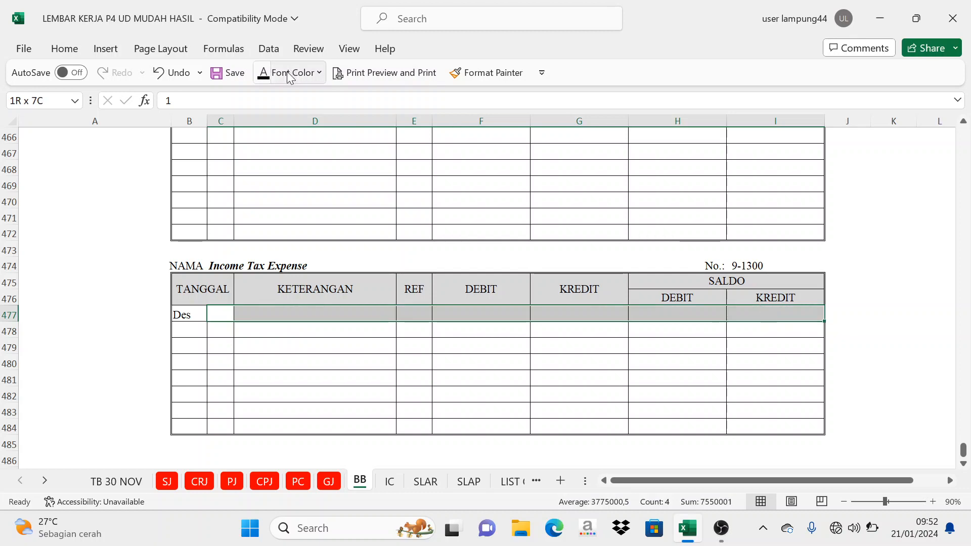
{"action": "left_click", "coordinate": [263, 73]}
{"action": "scroll", "coordinate": [266, 252], "scroll_direction": "down", "scroll_amount": 3}
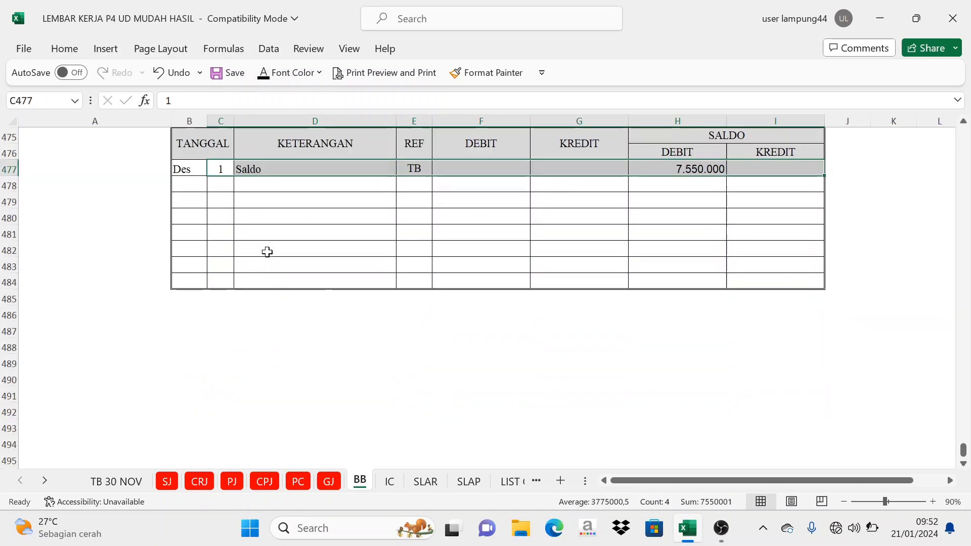
Review the ledger's opening entries from Income Tax Expense back up to Cash In Bank
{"action": "scroll", "coordinate": [318, 239], "scroll_direction": "up", "scroll_amount": 3}
{"action": "scroll", "coordinate": [318, 239], "scroll_direction": "up", "scroll_amount": 20}
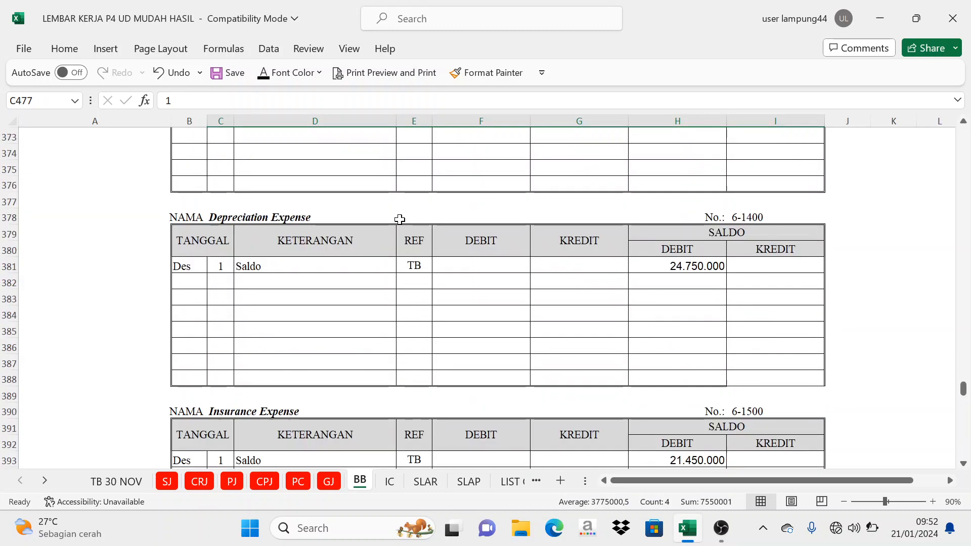
{"action": "scroll", "coordinate": [412, 227], "scroll_direction": "up", "scroll_amount": 20}
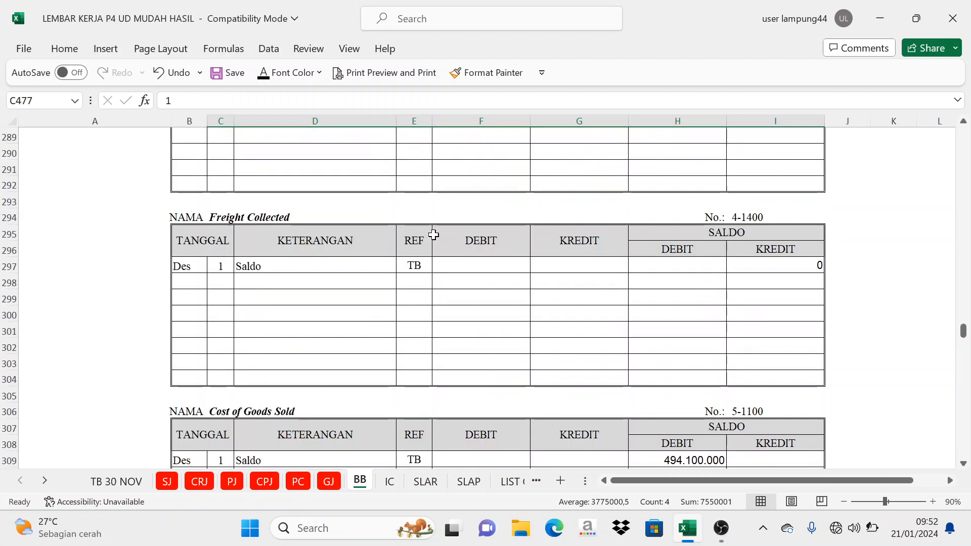
{"action": "scroll", "coordinate": [430, 236], "scroll_direction": "up", "scroll_amount": 20}
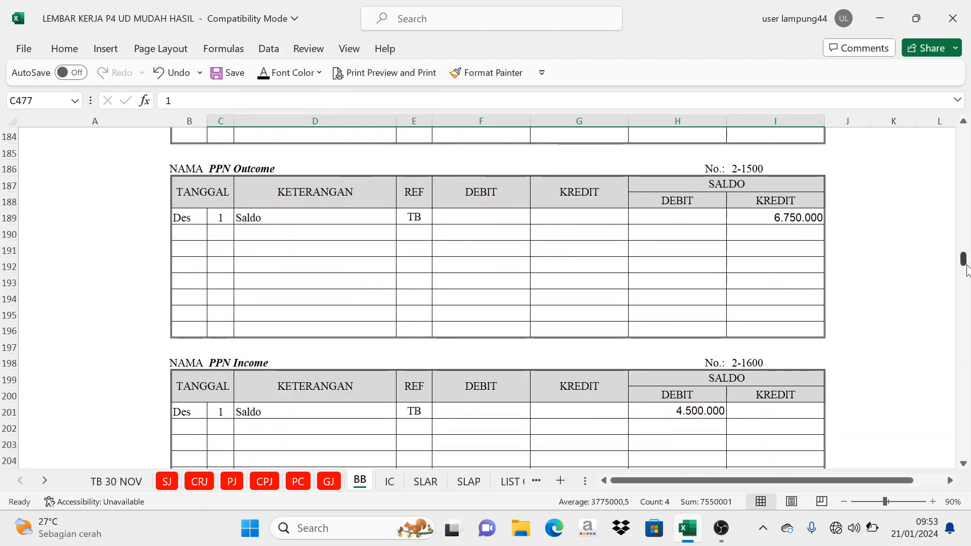
{"action": "left_click_drag", "start_coordinate": [963, 259], "coordinate": [963, 134]}
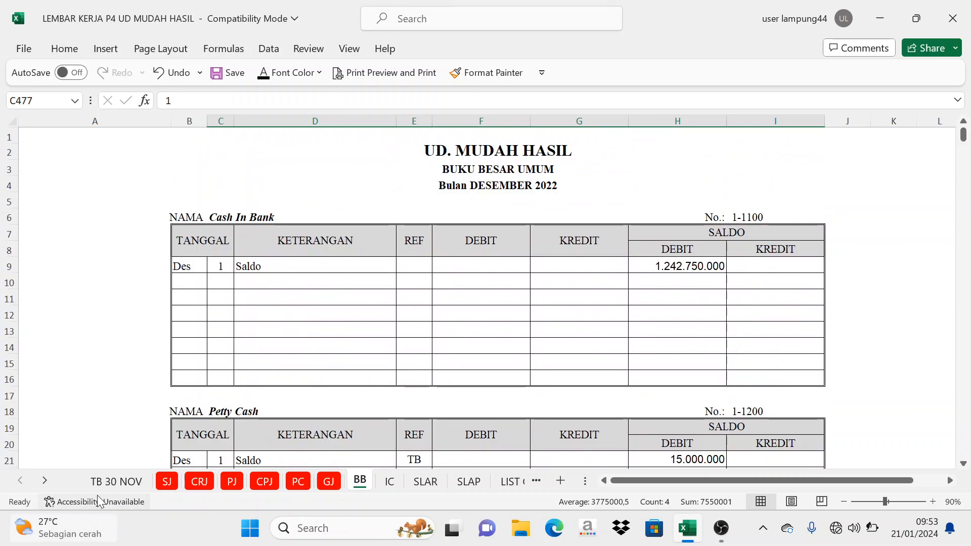
Examine the December 2022 sales journal on the SJ sheet, including its invoice entries, column totals and recapitulation
{"action": "left_click", "coordinate": [167, 483]}
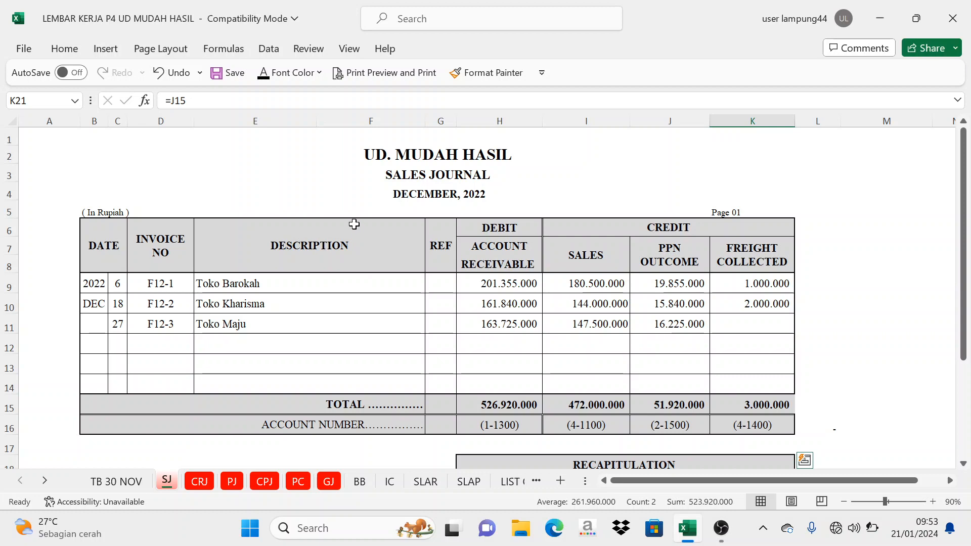
{"action": "scroll", "coordinate": [342, 290], "scroll_direction": "down", "scroll_amount": 3}
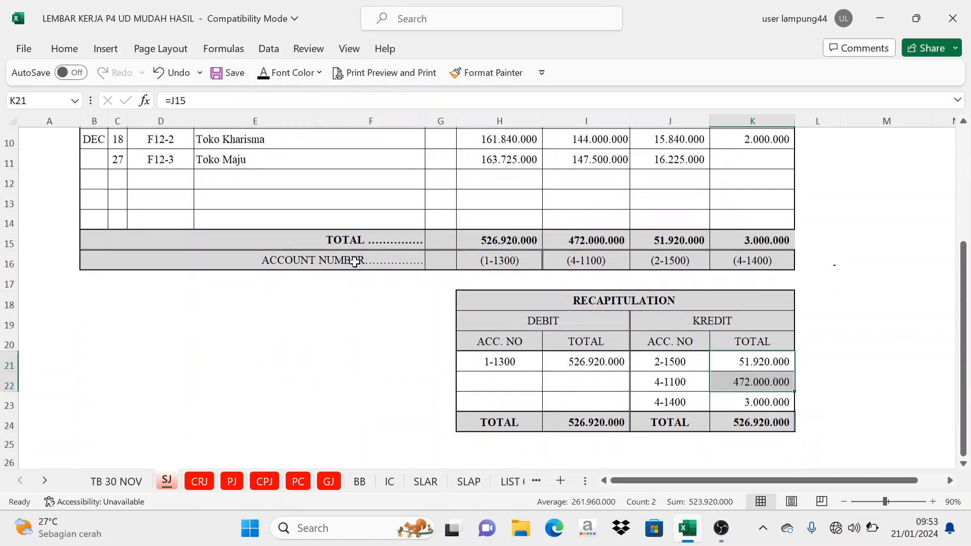
{"action": "scroll", "coordinate": [327, 380], "scroll_direction": "up", "scroll_amount": 2}
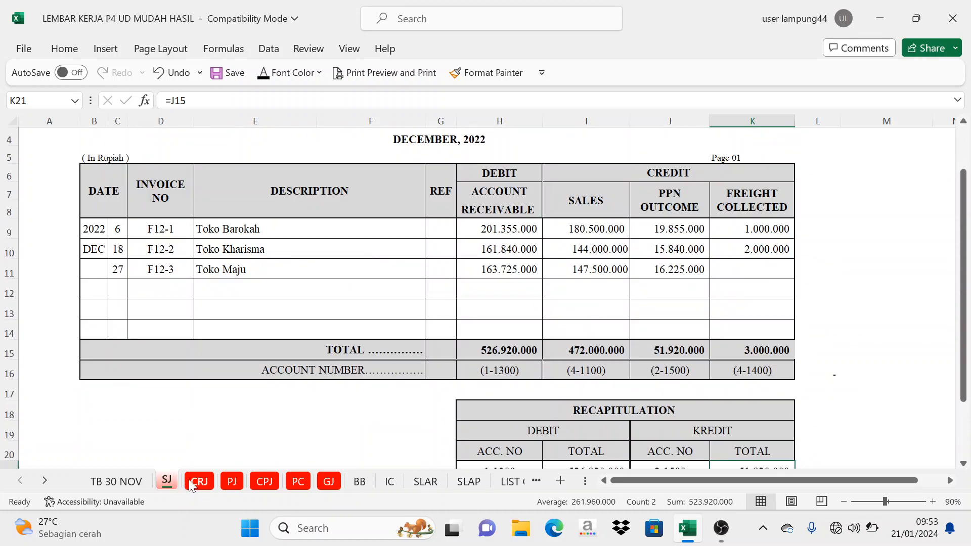
{"action": "left_click", "coordinate": [198, 482]}
{"action": "left_click", "coordinate": [167, 482]}
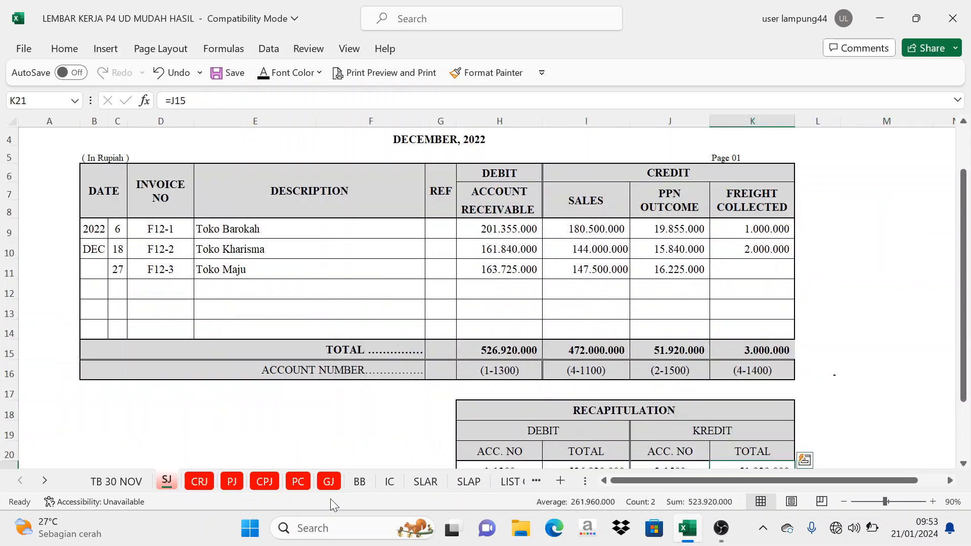
{"action": "left_click", "coordinate": [359, 482]}
{"action": "left_click", "coordinate": [167, 481]}
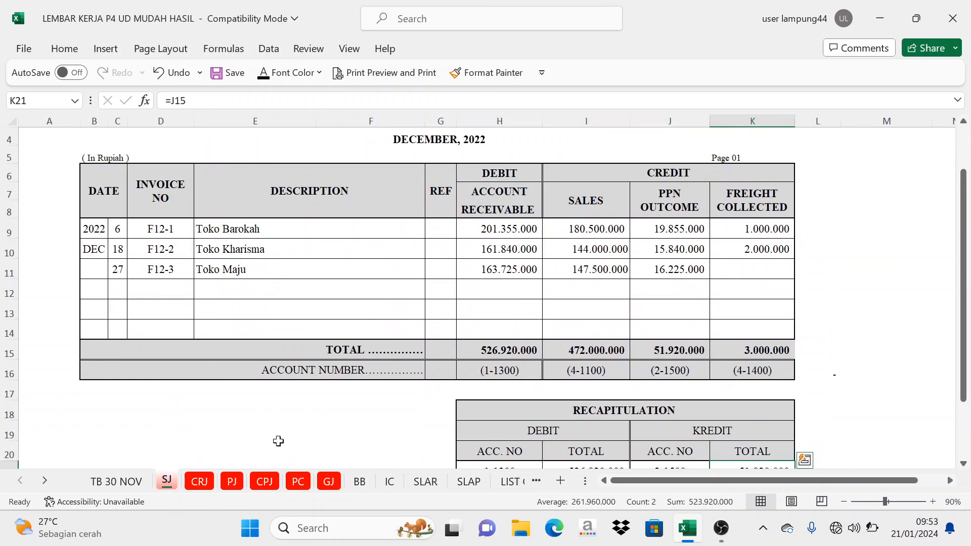
{"action": "scroll", "coordinate": [380, 352], "scroll_direction": "down", "scroll_amount": 3}
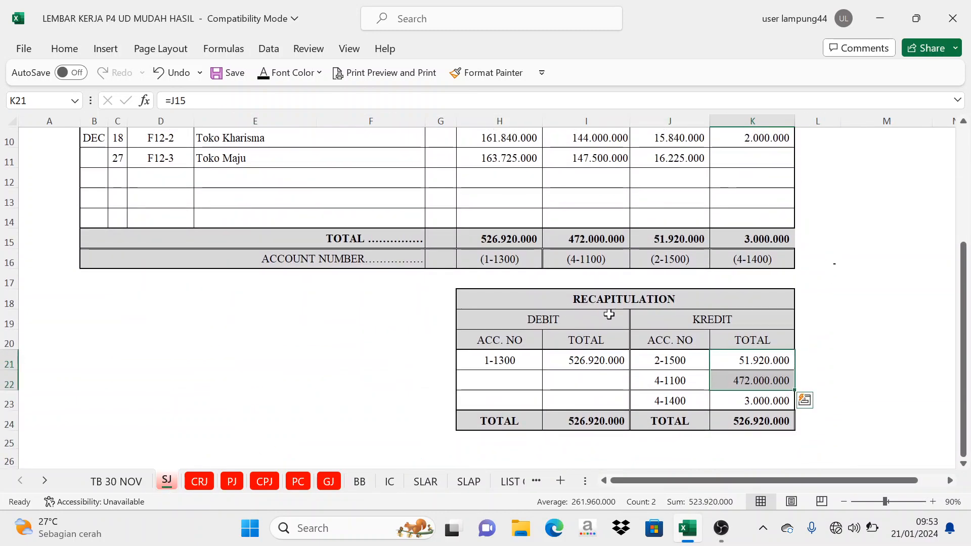
{"action": "left_click", "coordinate": [558, 239]}
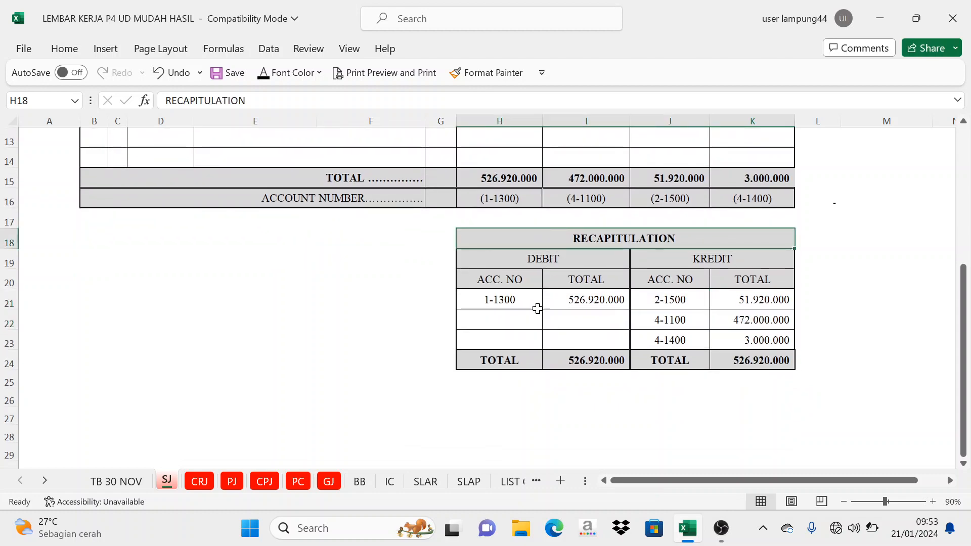
{"action": "scroll", "coordinate": [511, 298], "scroll_direction": "up", "scroll_amount": 4}
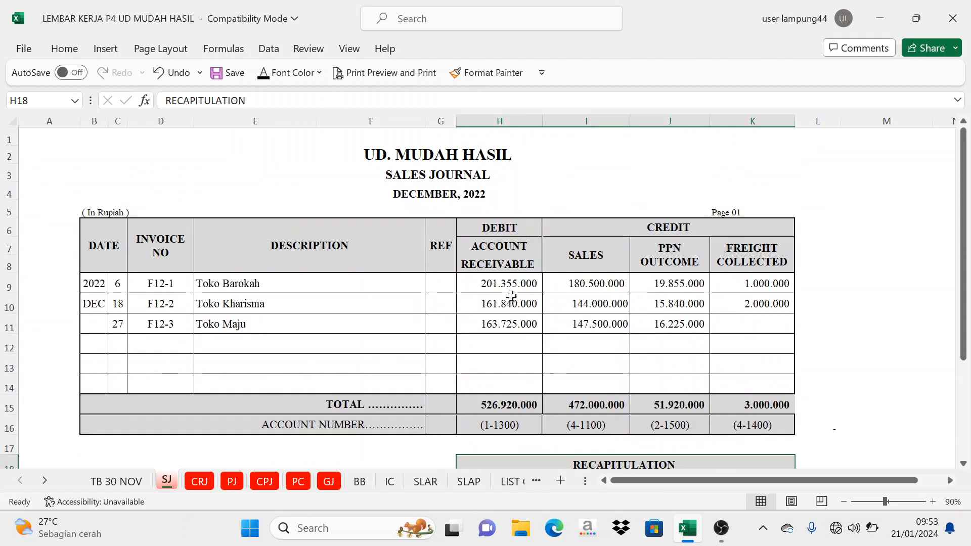
Compare the sales journal's debit and credit columns with the recapitulation, and check the debit account number to post to
{"action": "left_click_drag", "start_coordinate": [504, 237], "coordinate": [504, 364]}
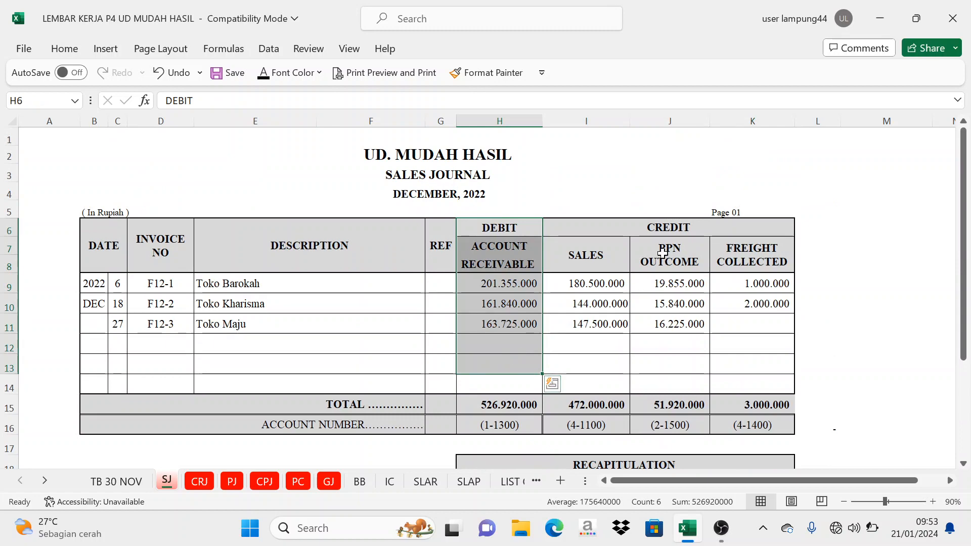
{"action": "left_click", "coordinate": [666, 231]}
{"action": "left_click_drag", "start_coordinate": [666, 244], "coordinate": [665, 379]}
{"action": "scroll", "coordinate": [602, 374], "scroll_direction": "down", "scroll_amount": 5}
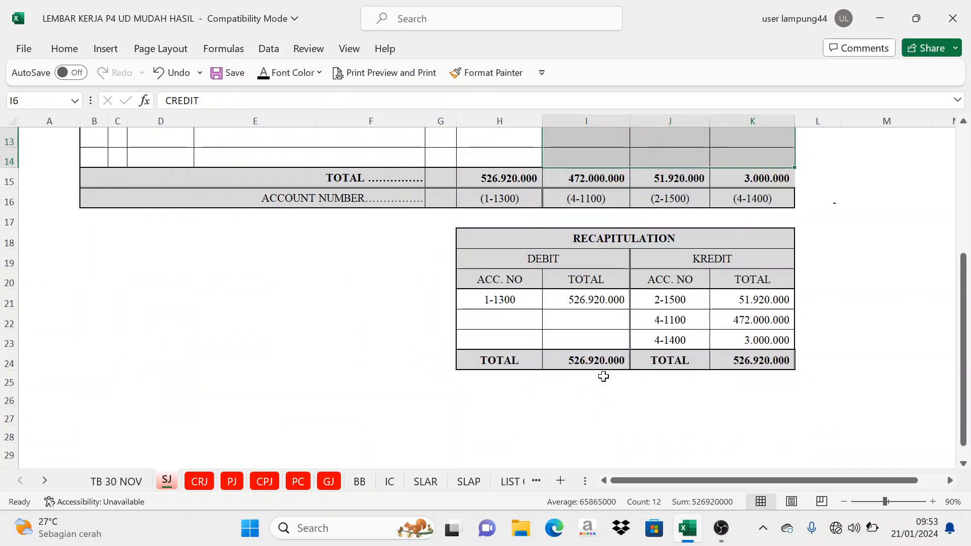
{"action": "left_click", "coordinate": [577, 238]}
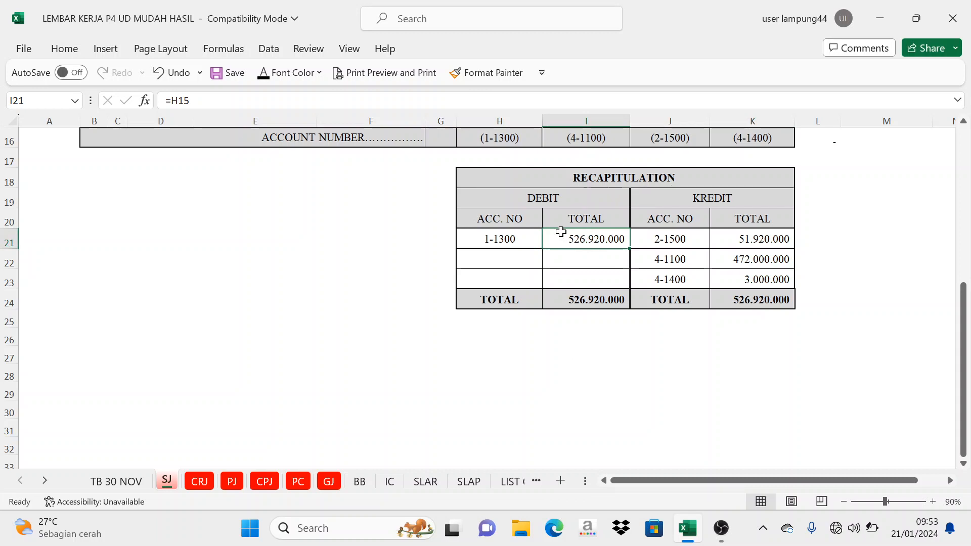
{"action": "scroll", "coordinate": [553, 241], "scroll_direction": "down", "scroll_amount": 1}
{"action": "scroll", "coordinate": [553, 242], "scroll_direction": "up", "scroll_amount": 2}
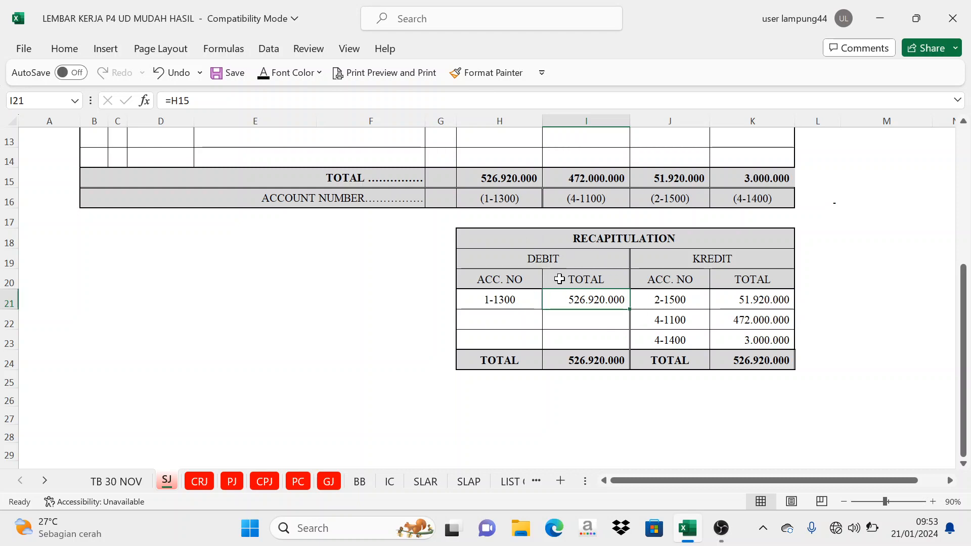
{"action": "left_click", "coordinate": [549, 261]}
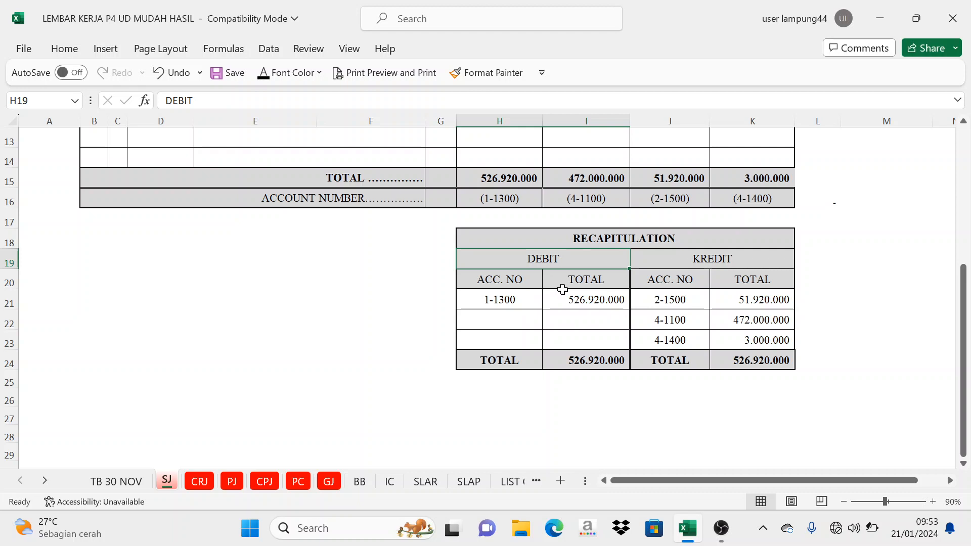
{"action": "left_click", "coordinate": [504, 303]}
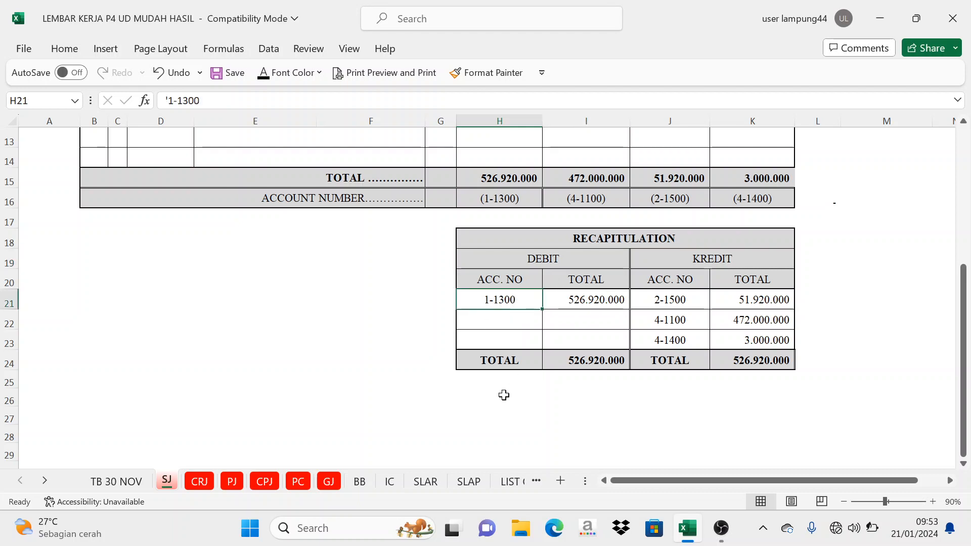
In the BB sheet's Accounts Receivable ledger (1-1300), make the day 31 and Sales Journal description (C34:D34) black
{"action": "left_click", "coordinate": [362, 485]}
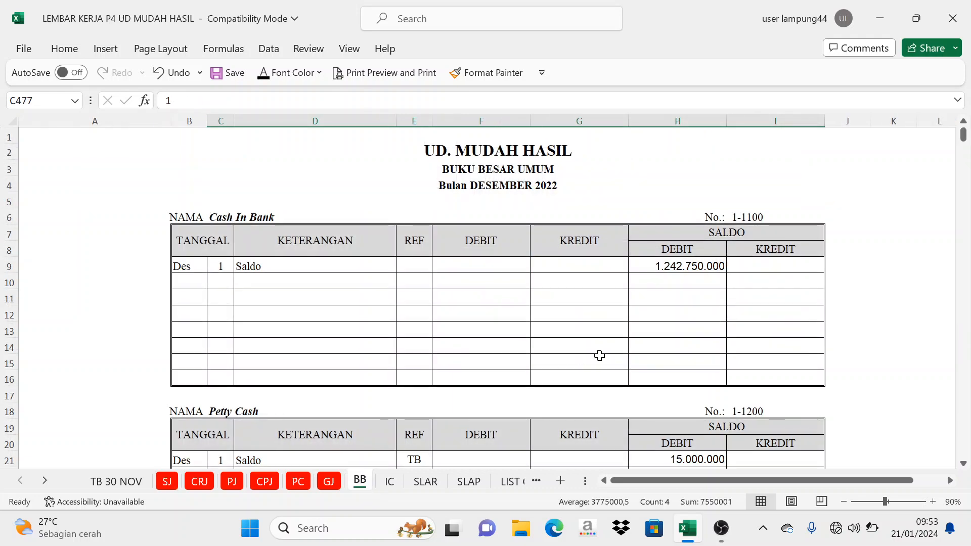
{"action": "scroll", "coordinate": [599, 356], "scroll_direction": "down", "scroll_amount": 4}
{"action": "scroll", "coordinate": [601, 369], "scroll_direction": "down", "scroll_amount": 3}
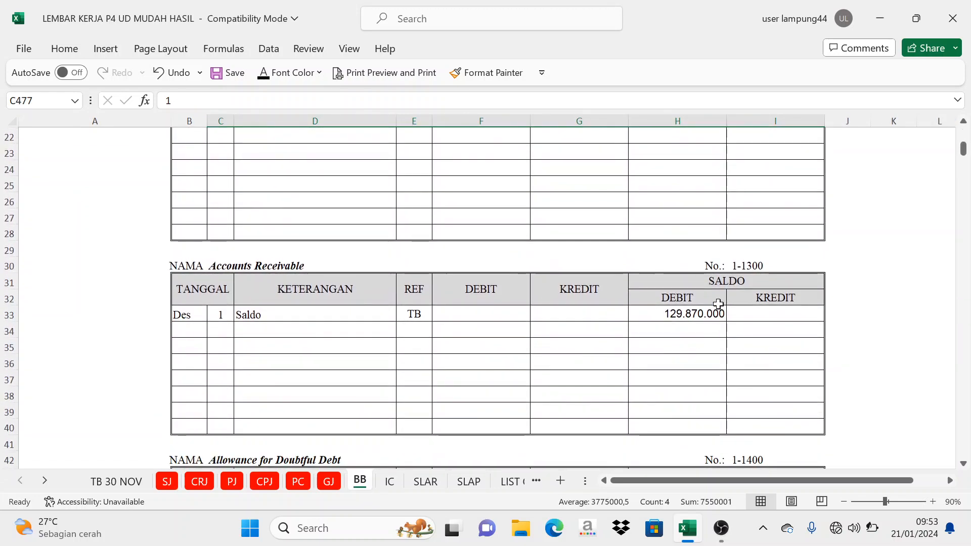
{"action": "left_click", "coordinate": [750, 266]}
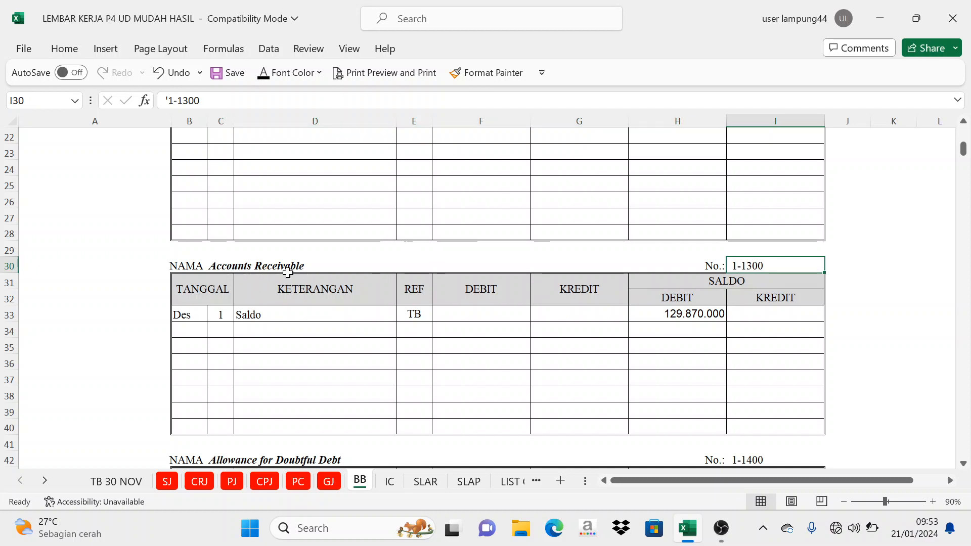
{"action": "left_click_drag", "start_coordinate": [216, 330], "coordinate": [275, 329]}
{"action": "left_click", "coordinate": [264, 81]}
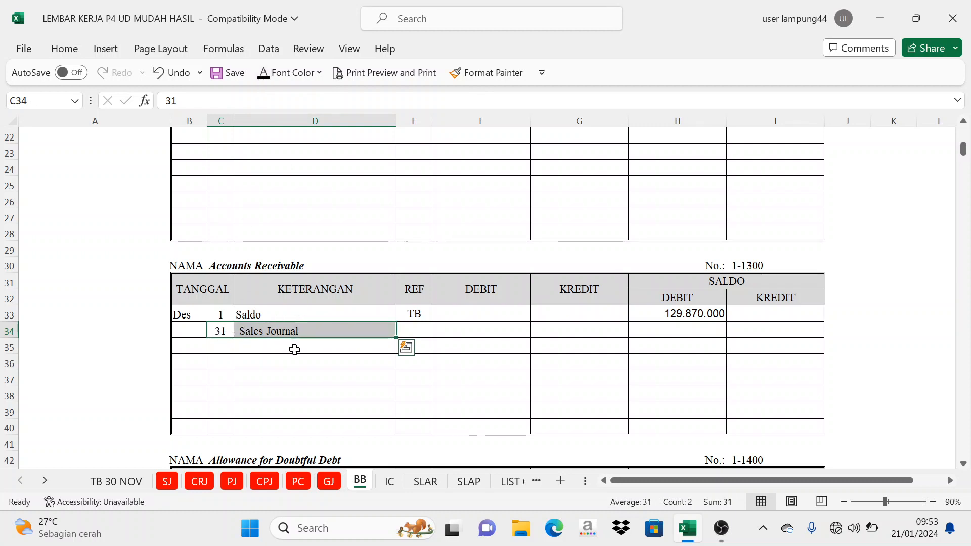
Recheck the SJ sheet's recapitulation, and make the SJ reference of the Accounts Receivable posting (E34) black
{"action": "left_click", "coordinate": [165, 481]}
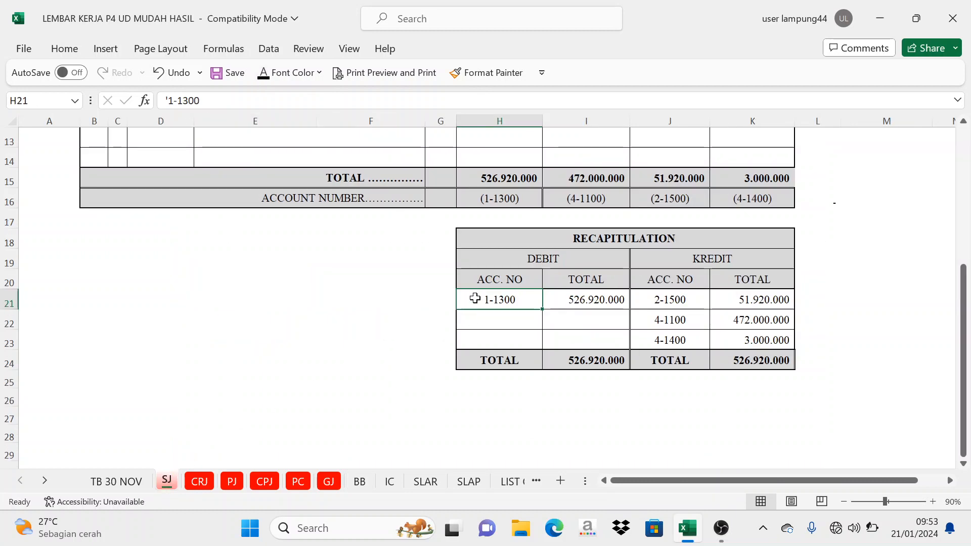
{"action": "left_click", "coordinate": [359, 482]}
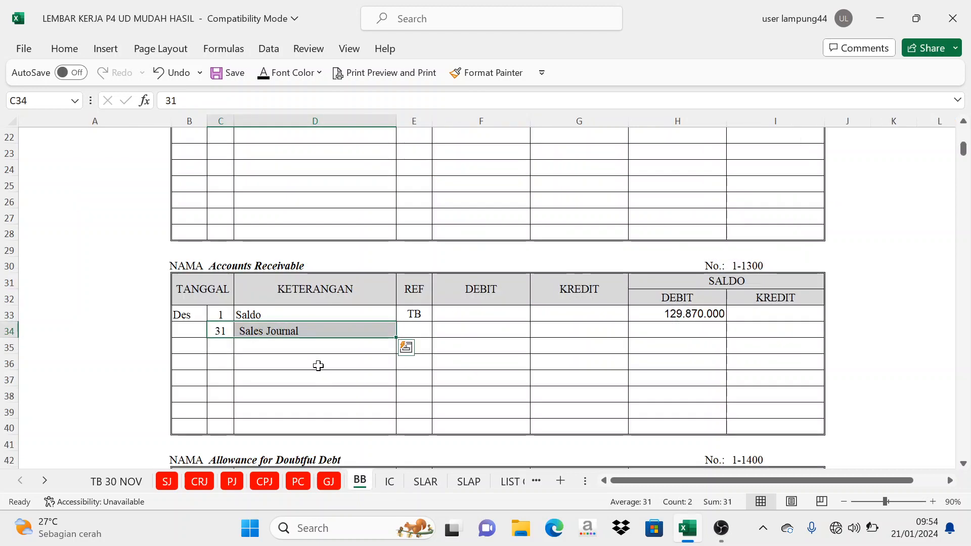
{"action": "left_click", "coordinate": [324, 297]}
{"action": "left_click", "coordinate": [291, 331]}
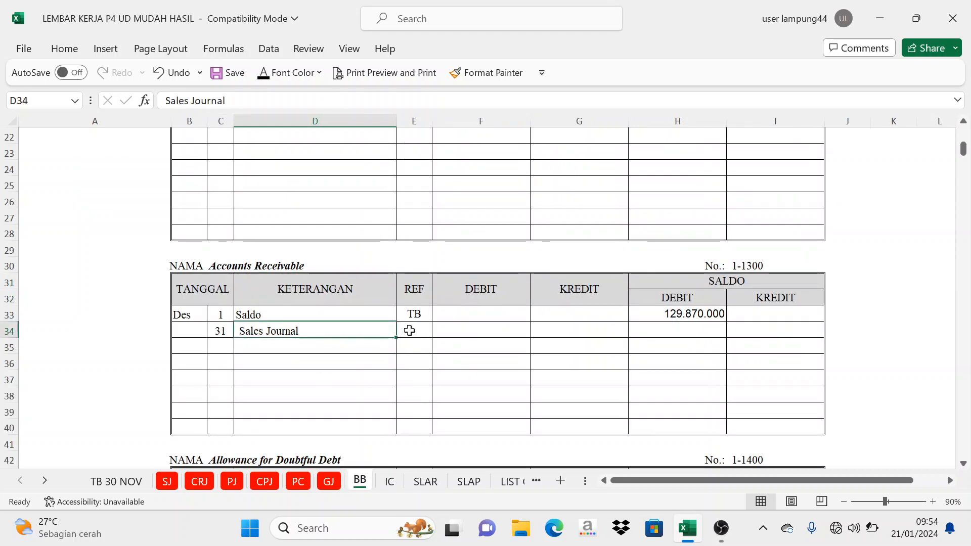
{"action": "left_click", "coordinate": [410, 329]}
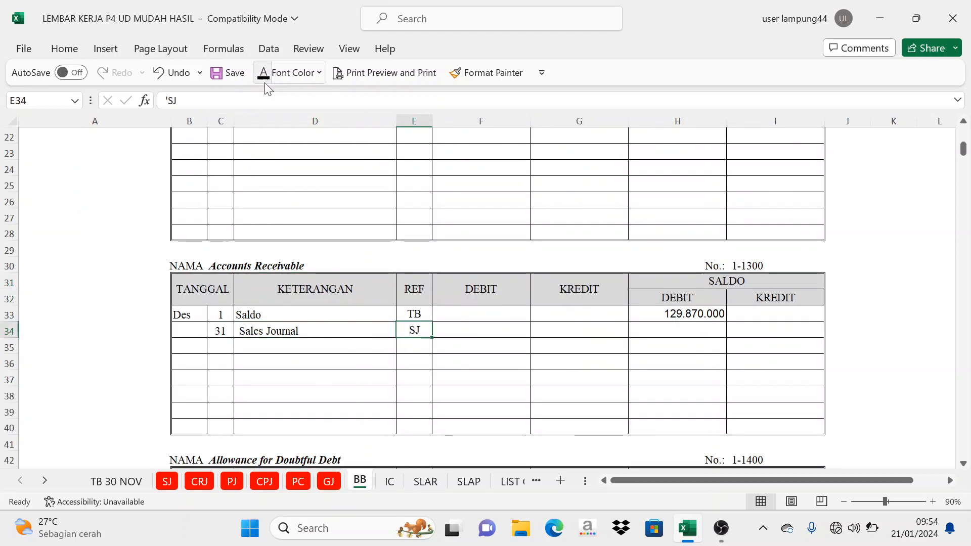
Recheck the SJ sheet's recapitulated debit total, and make the Accounts Receivable ledger's sales journal debit amount (F34) on the BB sheet black
{"action": "left_click", "coordinate": [271, 342]}
{"action": "left_click", "coordinate": [415, 329]}
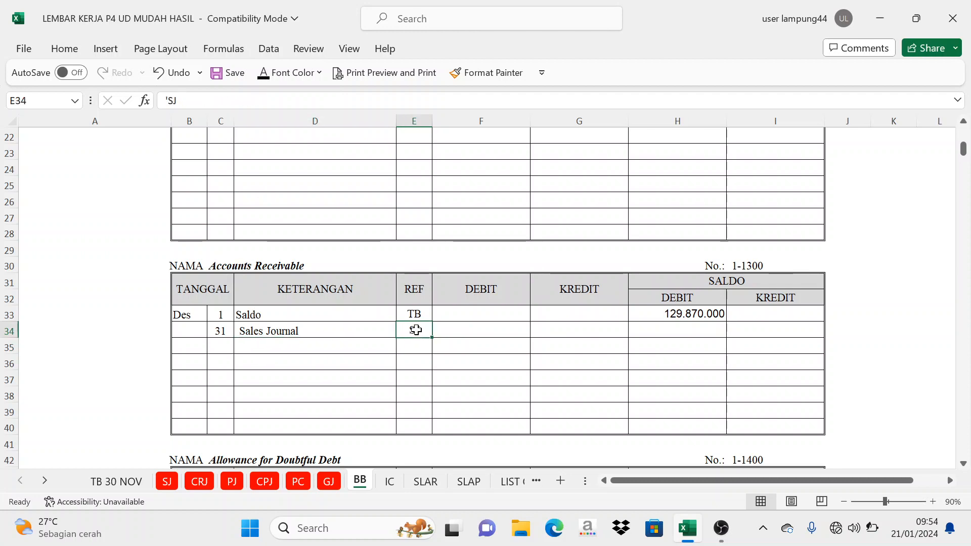
{"action": "left_click", "coordinate": [167, 482]}
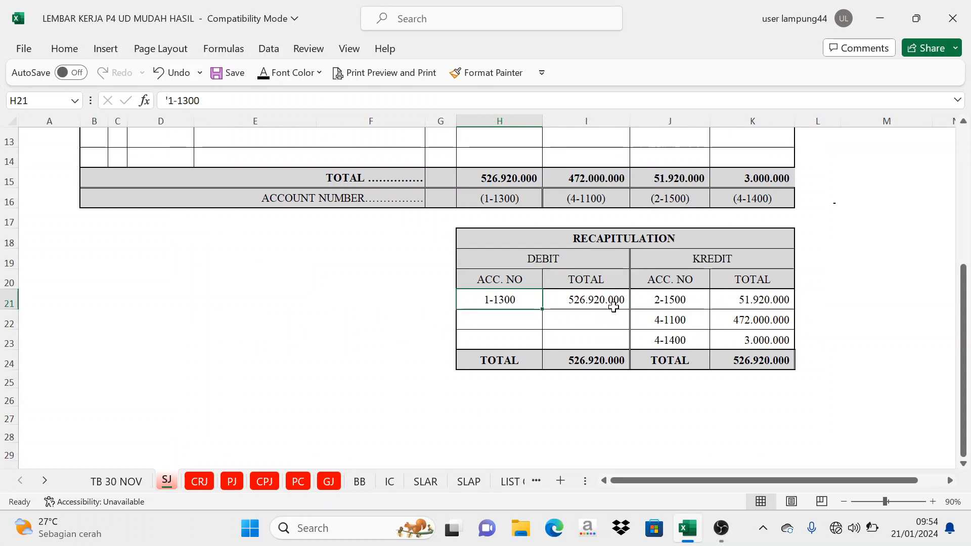
{"action": "left_click", "coordinate": [360, 483]}
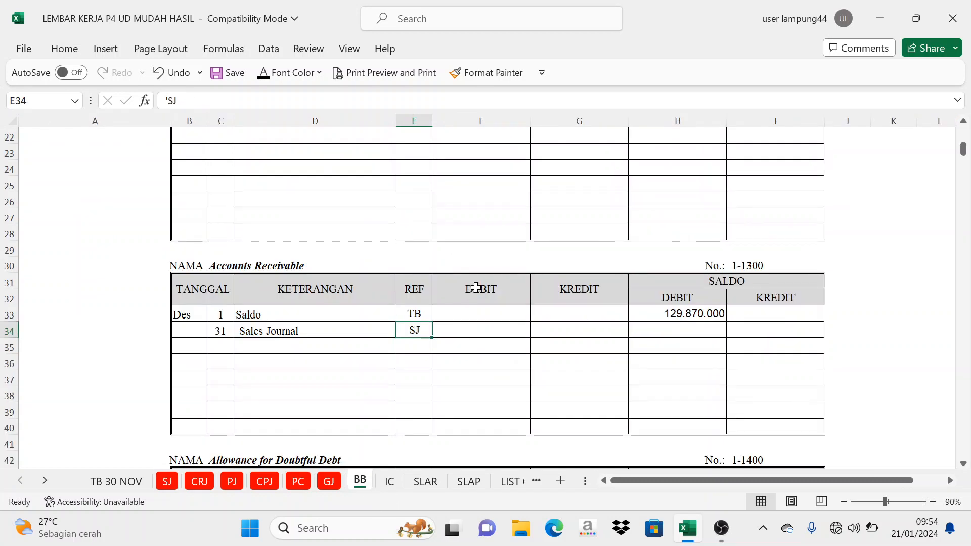
{"action": "left_click_drag", "start_coordinate": [475, 287], "coordinate": [557, 285]}
{"action": "left_click", "coordinate": [489, 296]}
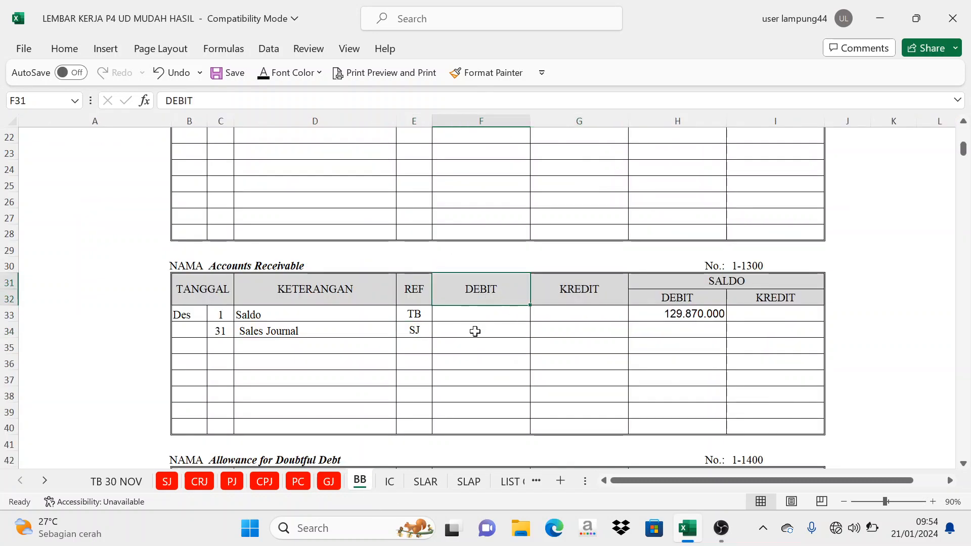
{"action": "left_click", "coordinate": [475, 332]}
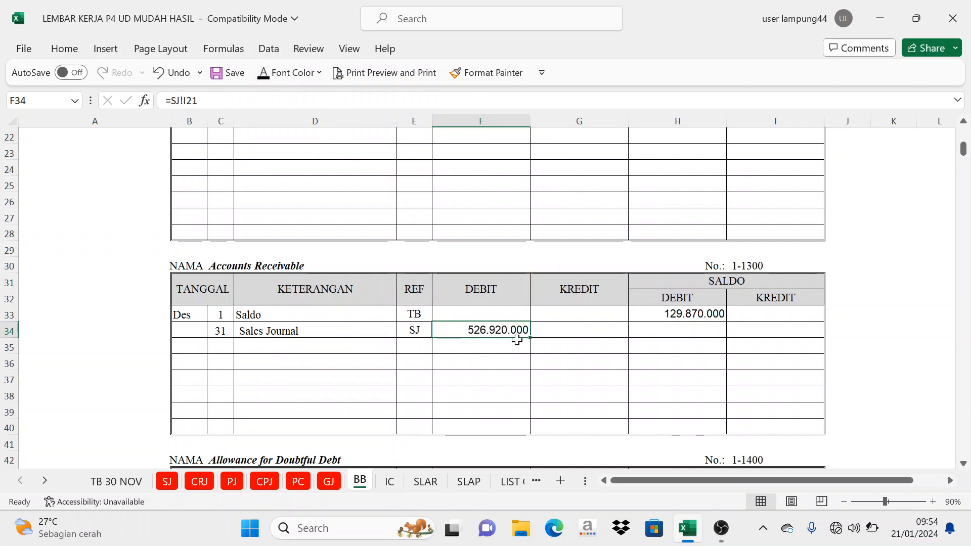
{"action": "left_click_drag", "start_coordinate": [506, 297], "coordinate": [564, 300]}
{"action": "left_click", "coordinate": [506, 329]}
{"action": "left_click", "coordinate": [521, 330]}
Compare the Accounts Receivable sales posting's debit side with the opening balance to see which balance column it affects
{"action": "left_click", "coordinate": [723, 276]}
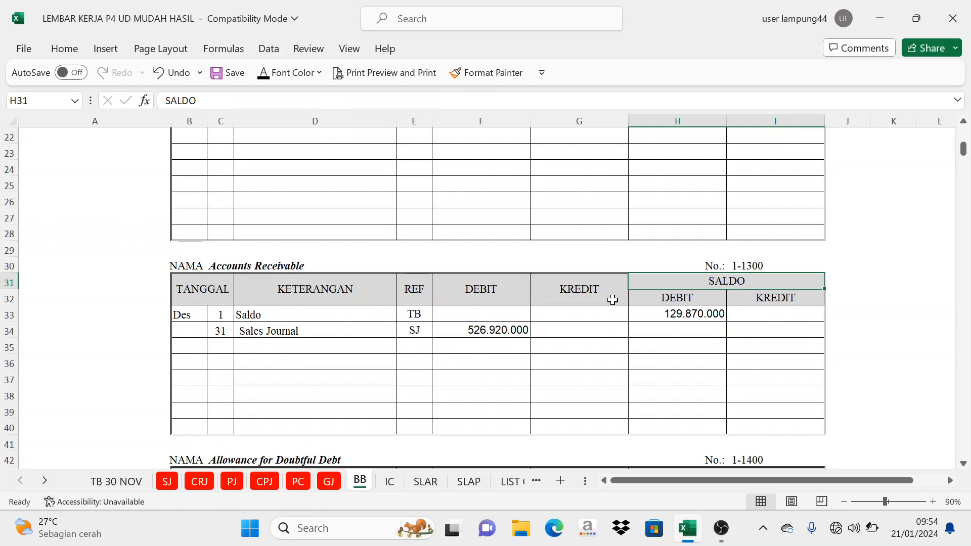
{"action": "left_click", "coordinate": [686, 316]}
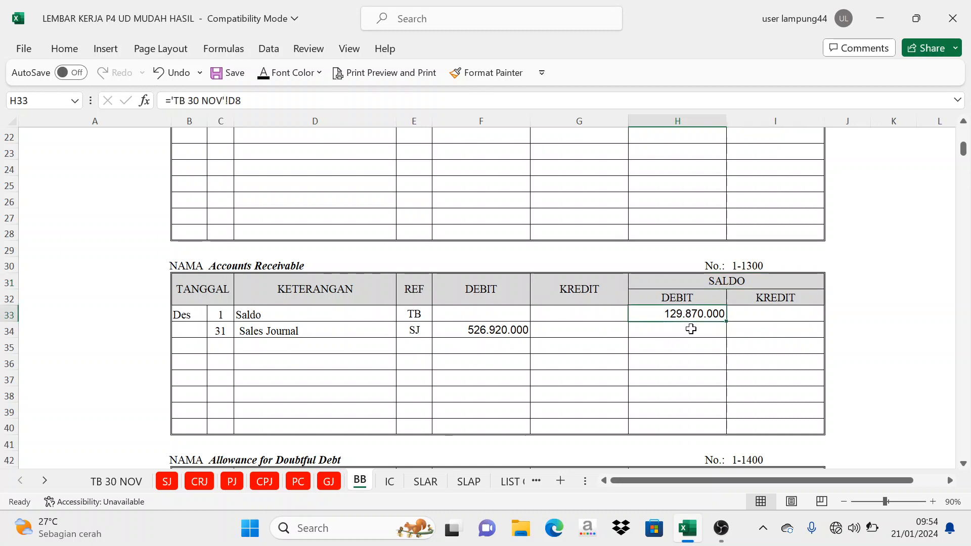
{"action": "left_click", "coordinate": [496, 328]}
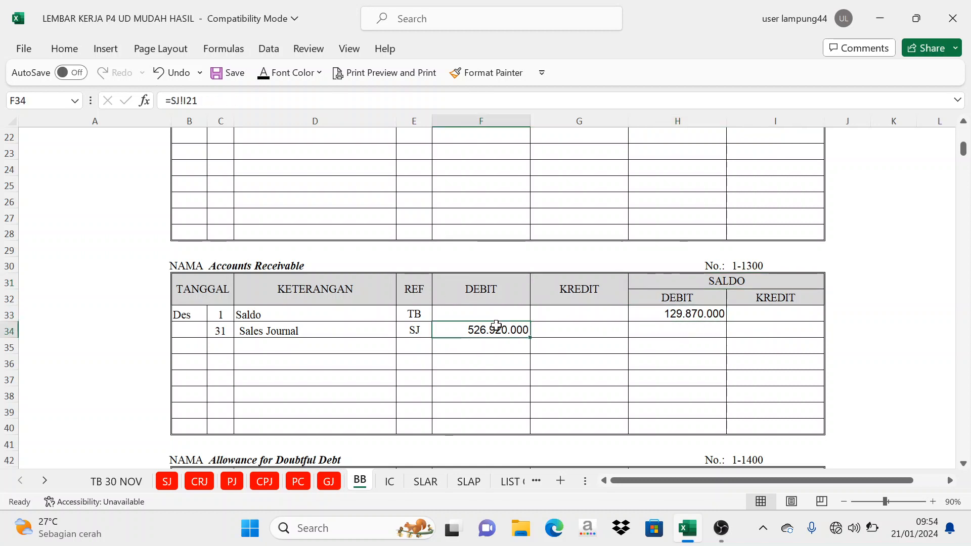
{"action": "left_click", "coordinate": [267, 332]}
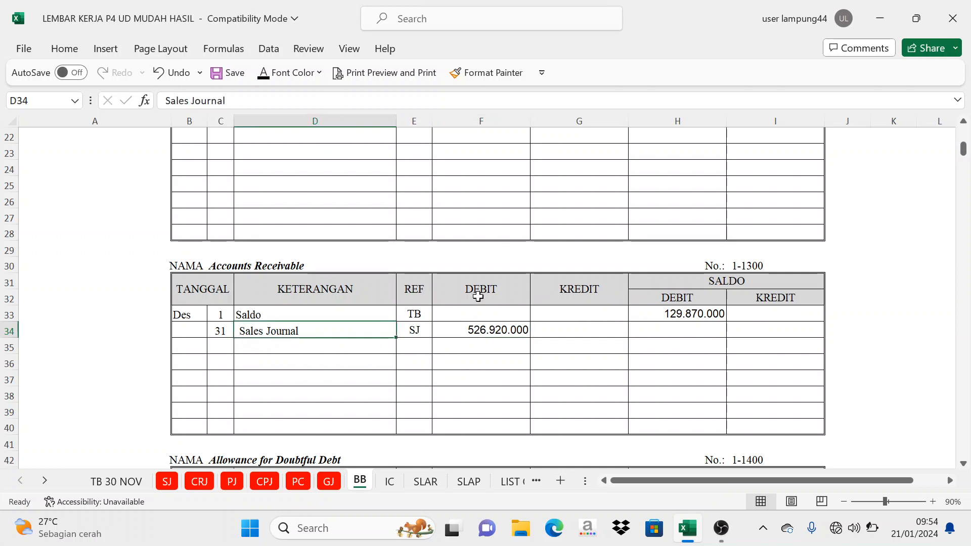
{"action": "left_click", "coordinate": [481, 298]}
{"action": "left_click", "coordinate": [490, 331]}
{"action": "left_click", "coordinate": [490, 303]}
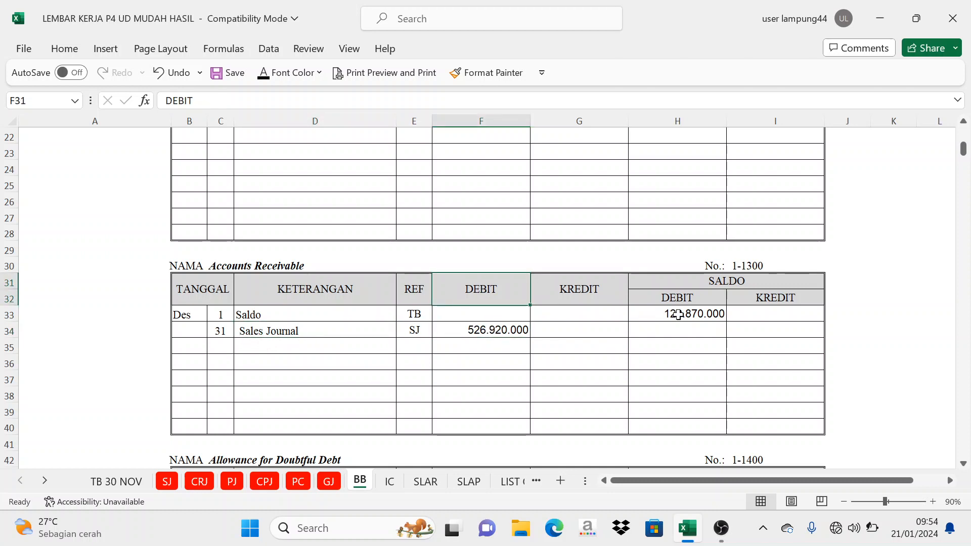
{"action": "left_click", "coordinate": [675, 300]}
{"action": "left_click_drag", "start_coordinate": [508, 315], "coordinate": [514, 300]}
{"action": "left_click", "coordinate": [501, 330]}
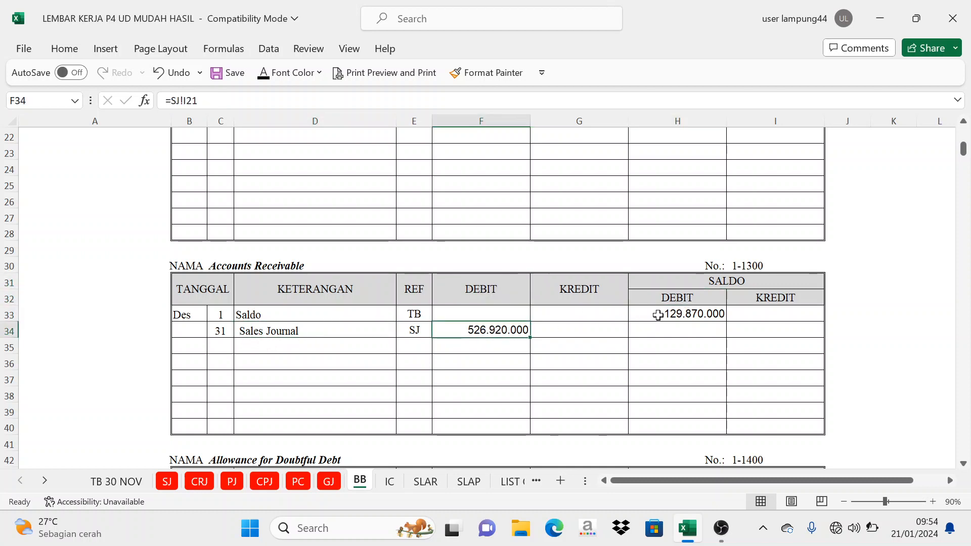
Make the Accounts Receivable ledger's debit balance after the sales journal posting (H34) black
{"action": "left_click", "coordinate": [661, 314]}
{"action": "left_click", "coordinate": [672, 333]}
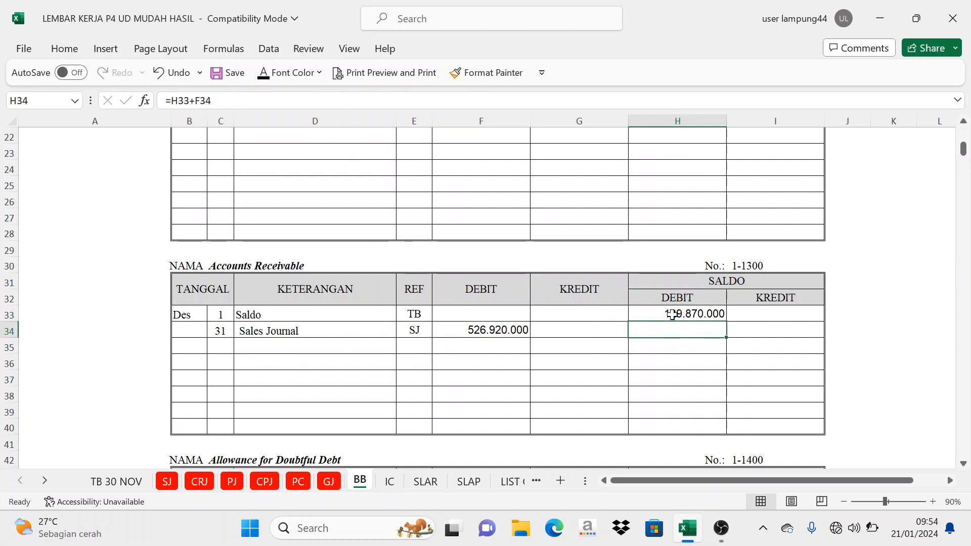
{"action": "left_click", "coordinate": [273, 74]}
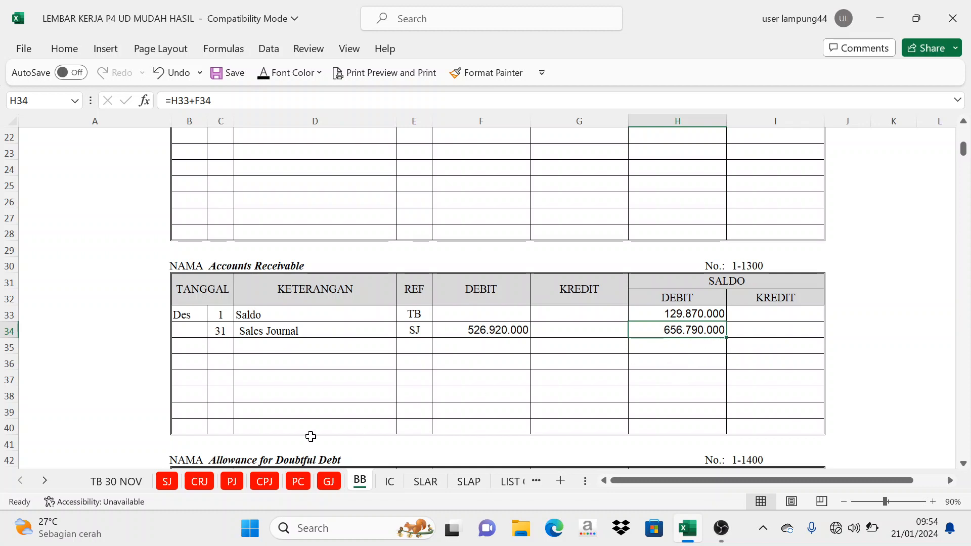
Examine the credit side of the SJ sheet's recapitulation for the accounts to post: 2-1500, 4-1100 and 4-1400
{"action": "left_click", "coordinate": [167, 482]}
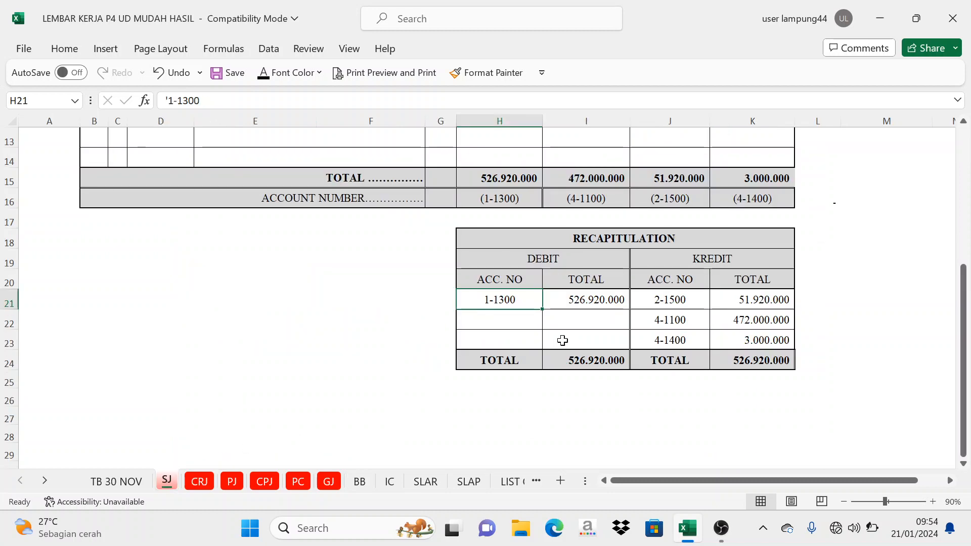
{"action": "left_click", "coordinate": [705, 260]}
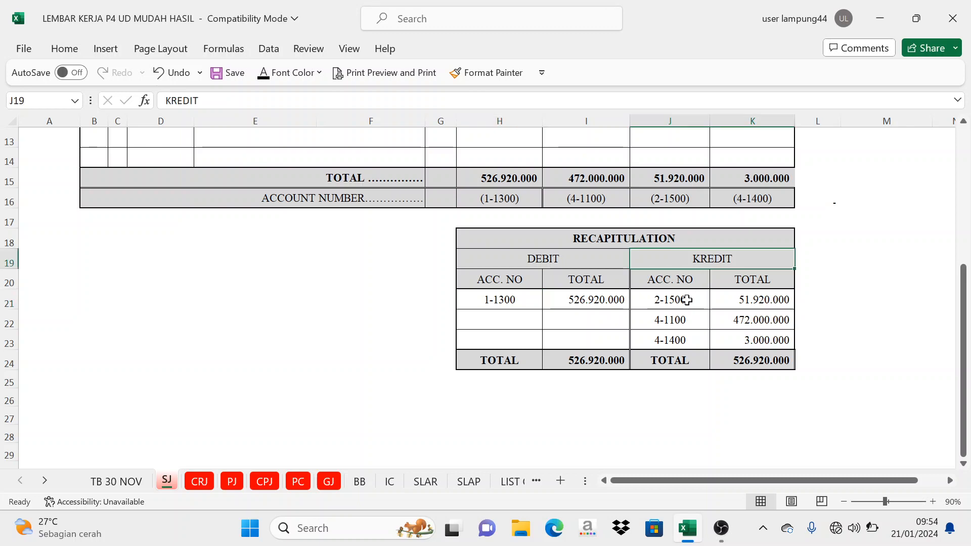
{"action": "left_click_drag", "start_coordinate": [686, 300], "coordinate": [683, 338]}
{"action": "left_click", "coordinate": [748, 300]}
{"action": "left_click", "coordinate": [696, 303]}
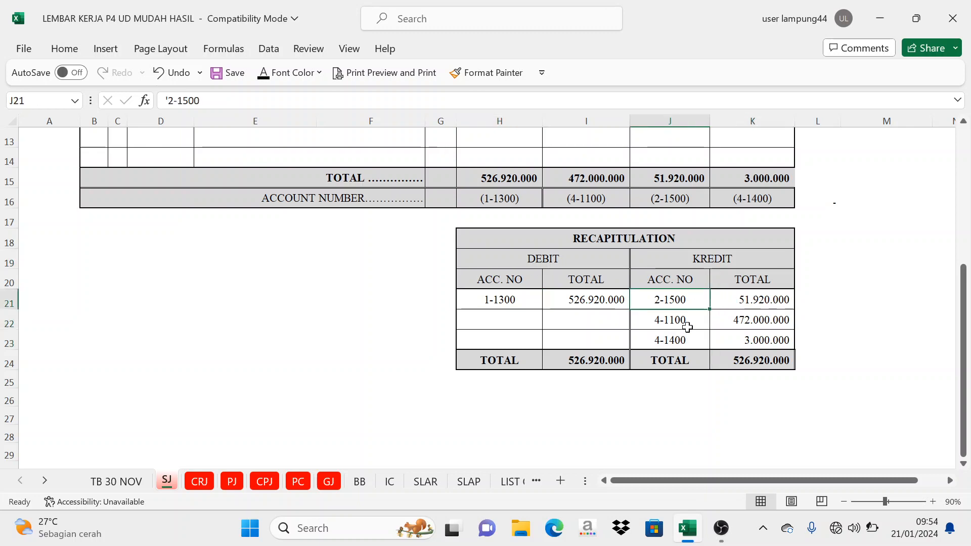
{"action": "left_click", "coordinate": [677, 333]}
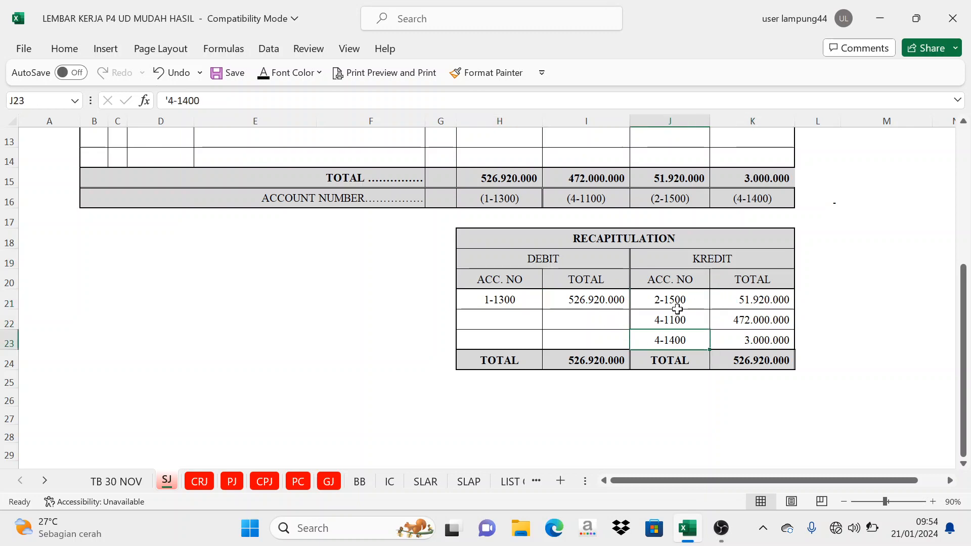
{"action": "left_click", "coordinate": [676, 303]}
{"action": "left_click", "coordinate": [674, 322]}
{"action": "left_click", "coordinate": [665, 338]}
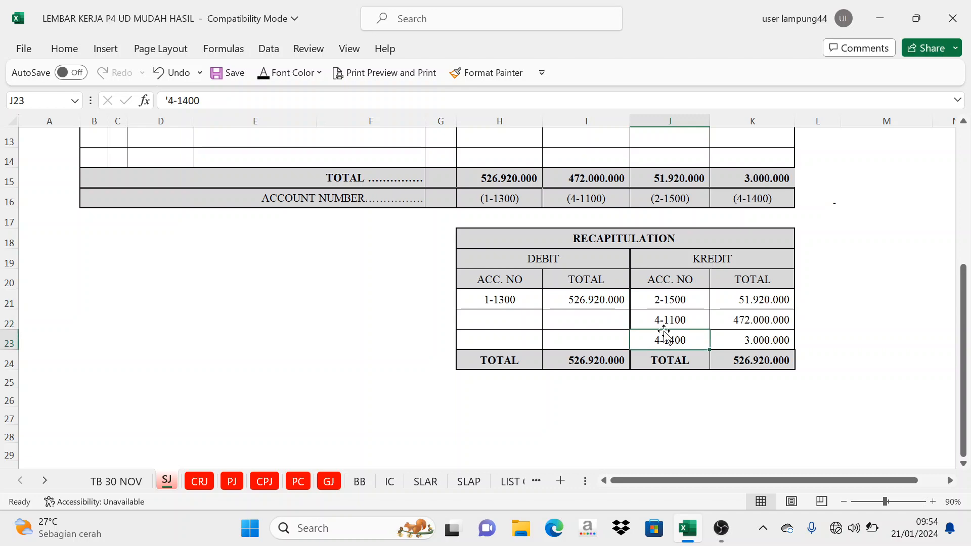
{"action": "left_click", "coordinate": [670, 299]}
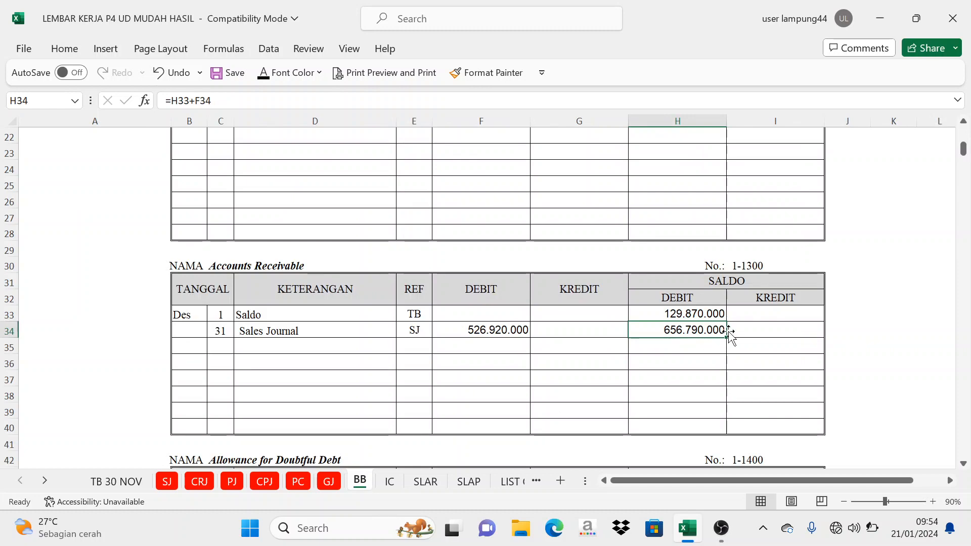
In the BB sheet's PPN Outcome ledger (2-1500), make the day 31, Sales Journal description and SJ reference (C190:E190) black
{"action": "scroll", "coordinate": [719, 347], "scroll_direction": "down", "scroll_amount": 19}
{"action": "scroll", "coordinate": [713, 380], "scroll_direction": "down", "scroll_amount": 20}
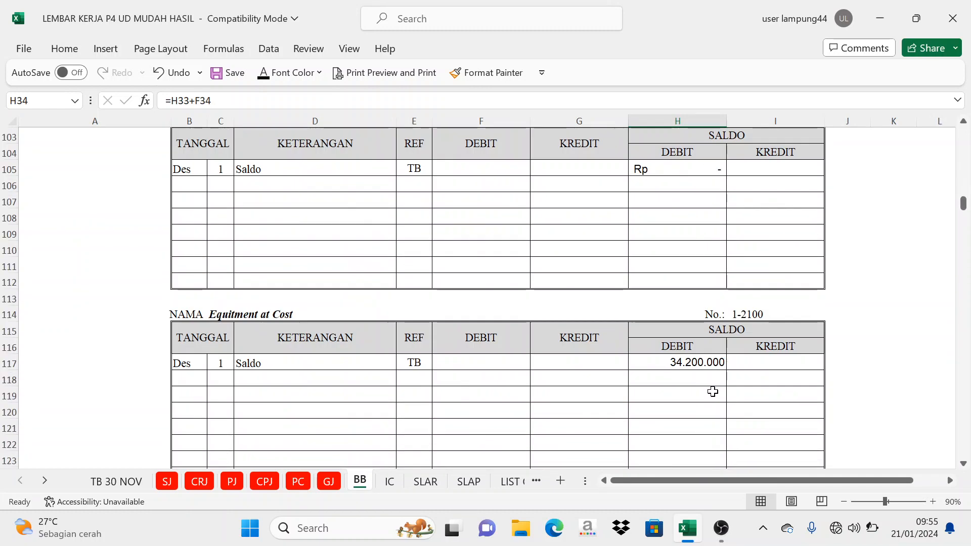
{"action": "scroll", "coordinate": [709, 410], "scroll_direction": "down", "scroll_amount": 4}
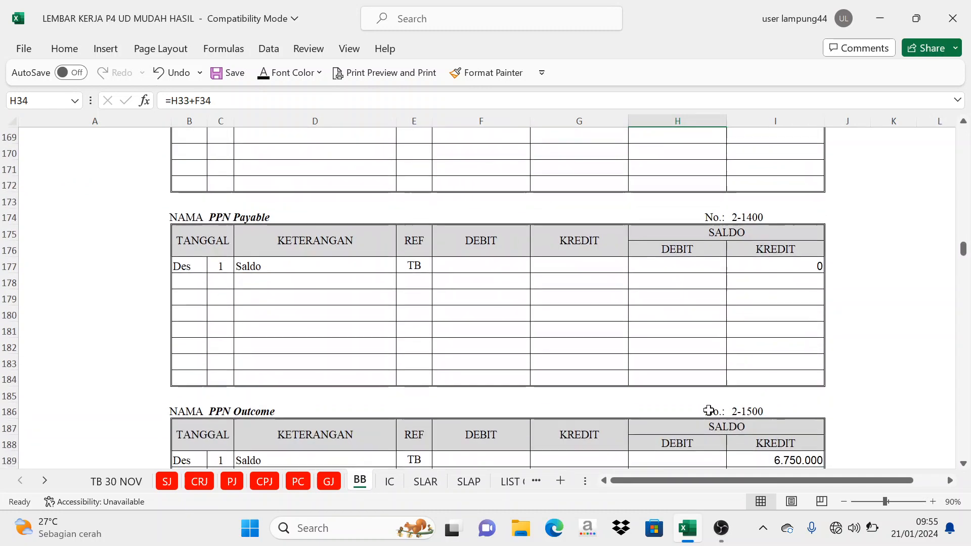
{"action": "left_click", "coordinate": [755, 267]}
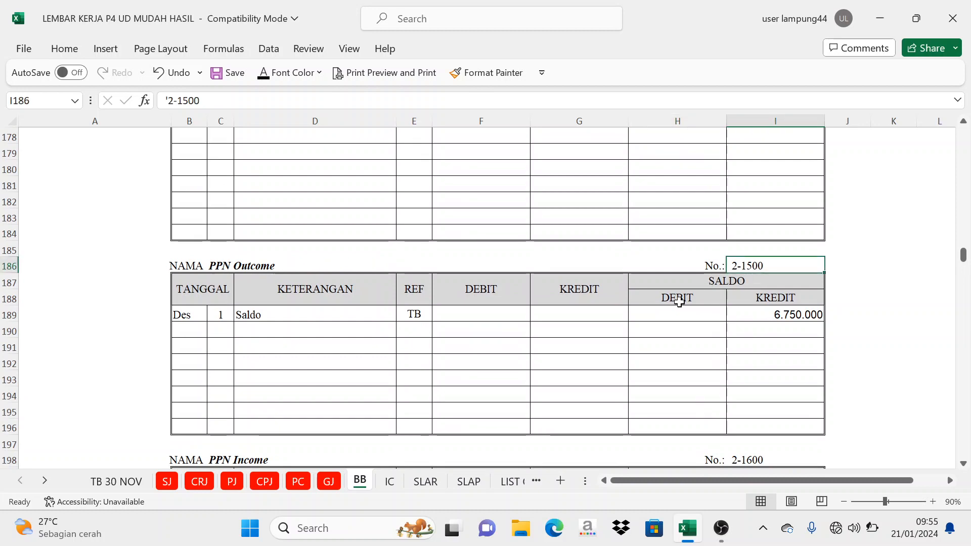
{"action": "scroll", "coordinate": [409, 301], "scroll_direction": "down", "scroll_amount": 2}
{"action": "left_click", "coordinate": [257, 172]}
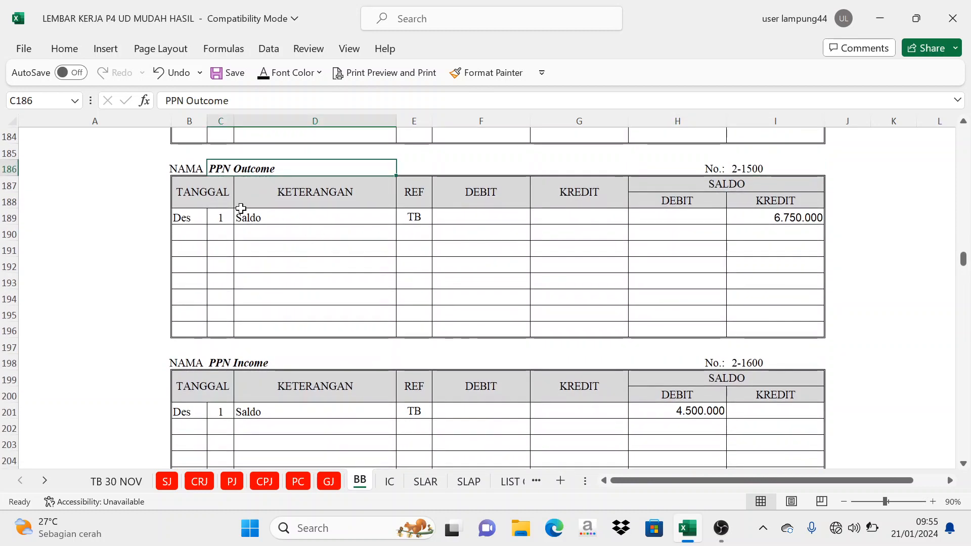
{"action": "left_click_drag", "start_coordinate": [219, 232], "coordinate": [299, 237]}
{"action": "left_click", "coordinate": [265, 78]}
{"action": "left_click", "coordinate": [416, 216]}
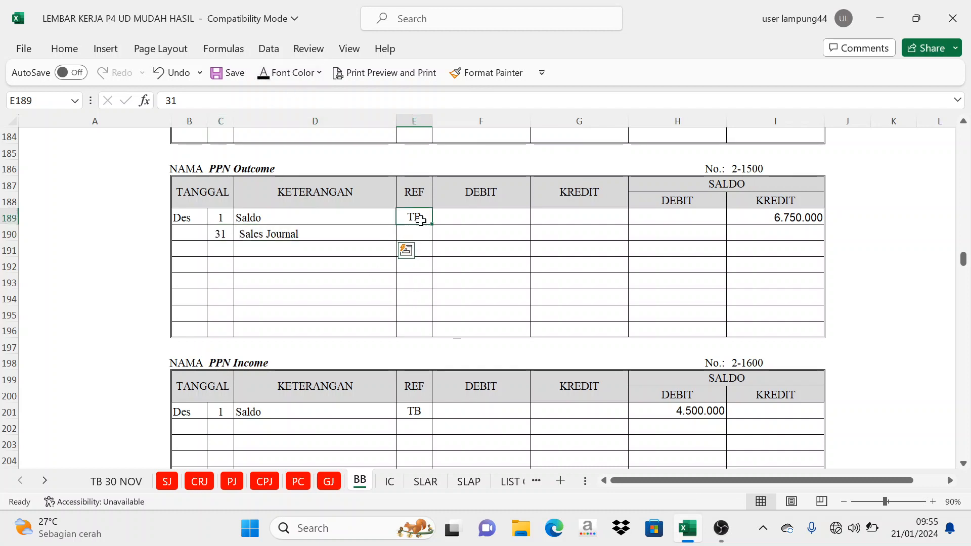
{"action": "left_click", "coordinate": [414, 231]}
{"action": "left_click", "coordinate": [265, 75]}
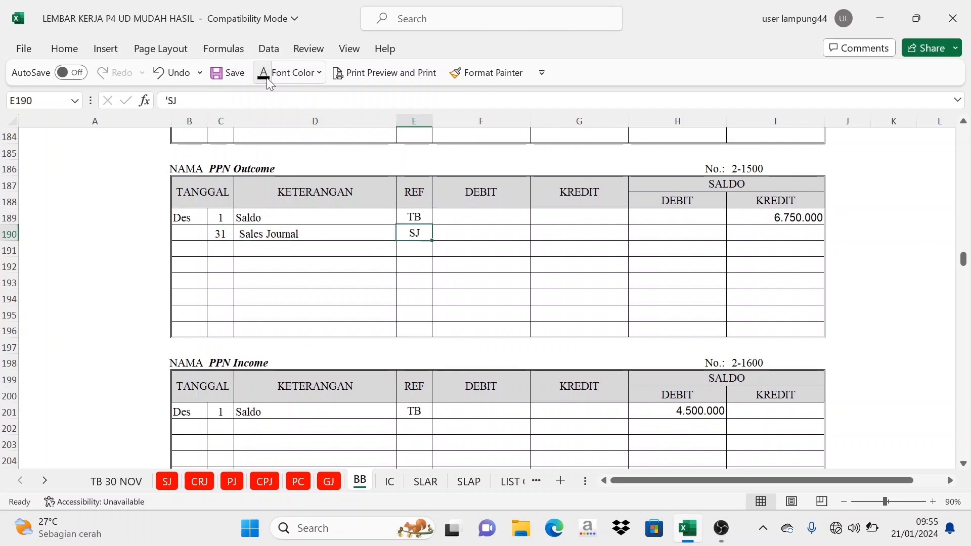
Check account 2-1500's credit total in the SJ recapitulation, and make the PPN Outcome ledger's credit amount (G190) black
{"action": "left_click", "coordinate": [311, 237]}
{"action": "left_click", "coordinate": [232, 167]}
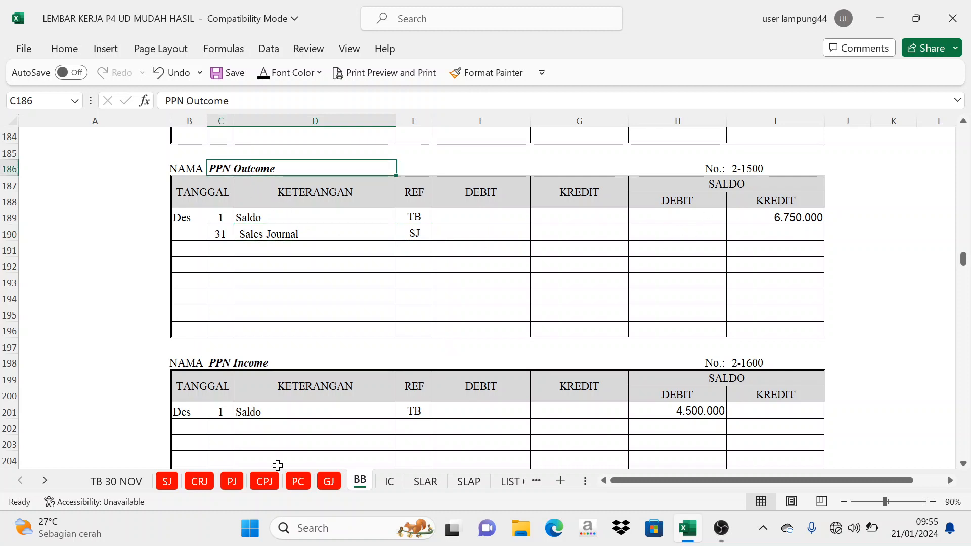
{"action": "left_click", "coordinate": [175, 482]}
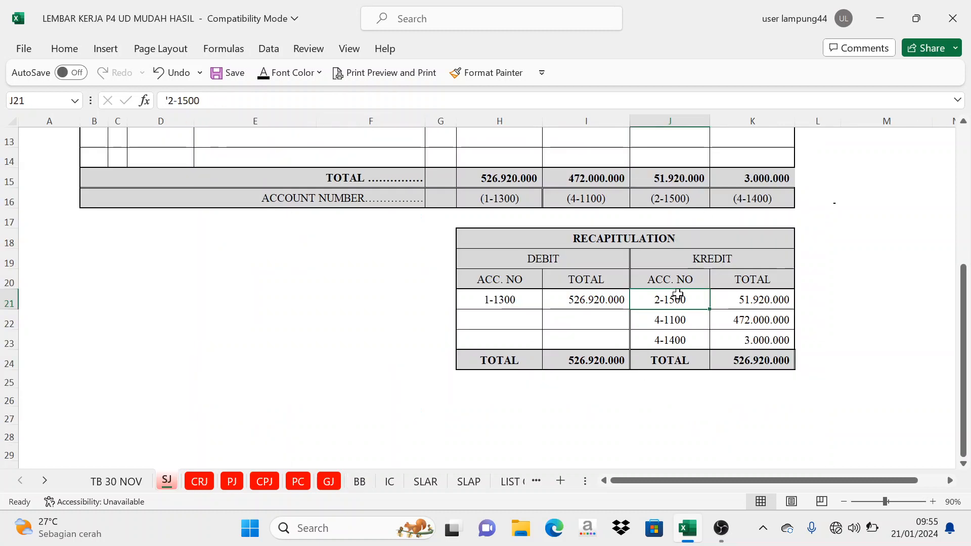
{"action": "left_click", "coordinate": [728, 297]}
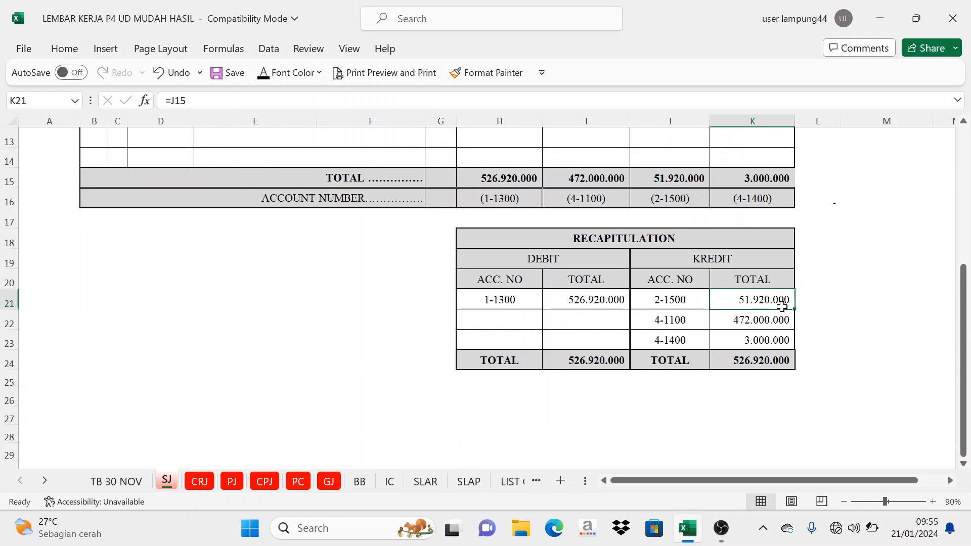
{"action": "left_click", "coordinate": [359, 481]}
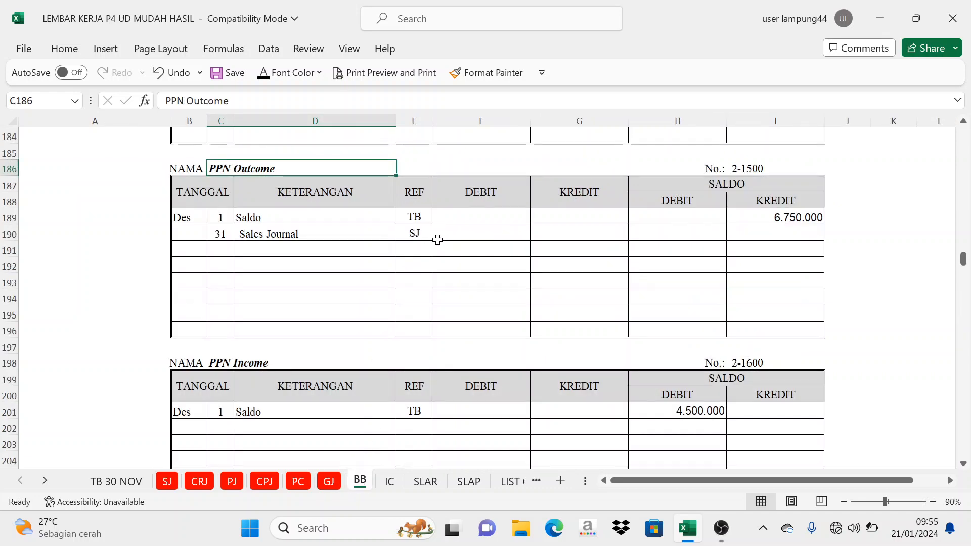
{"action": "left_click_drag", "start_coordinate": [471, 201], "coordinate": [557, 200]}
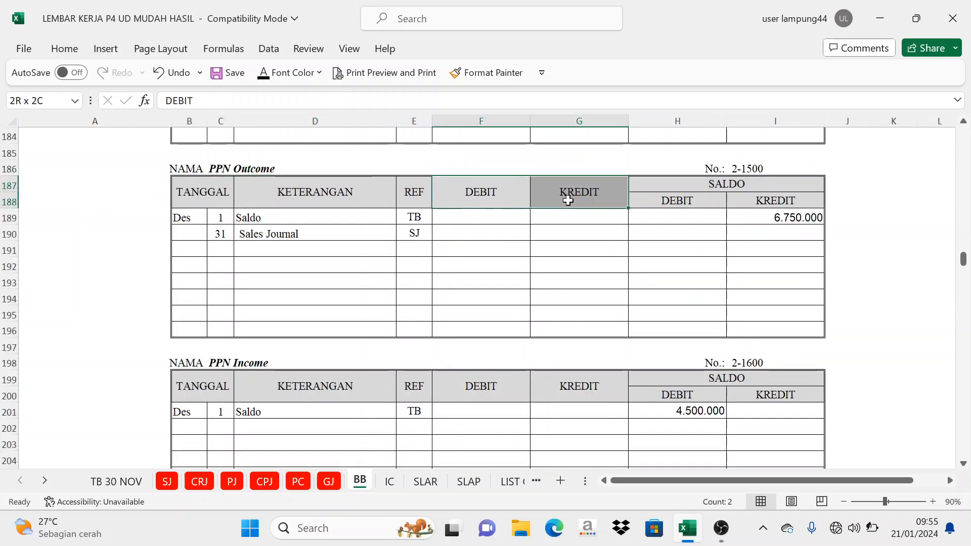
{"action": "left_click", "coordinate": [485, 233]}
{"action": "left_click", "coordinate": [542, 228]}
{"action": "left_click", "coordinate": [262, 77]}
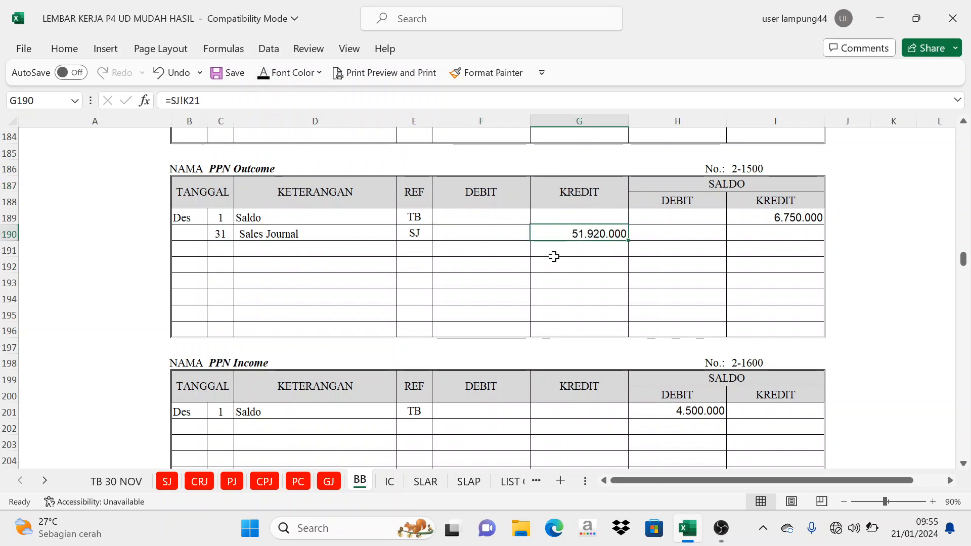
Make the PPN Outcome ledger's credit balance after the sales journal posting (I190) black
{"action": "left_click", "coordinate": [745, 188]}
{"action": "left_click", "coordinate": [625, 234]}
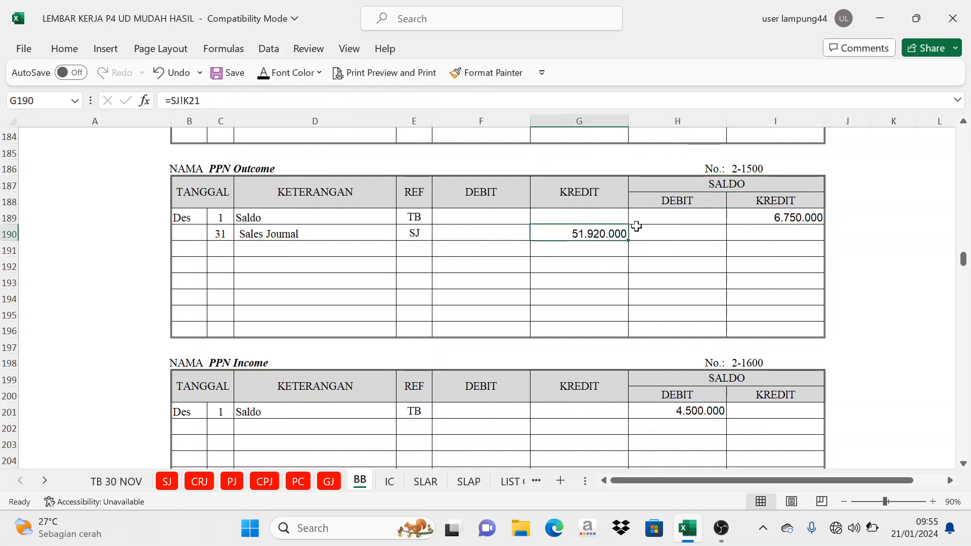
{"action": "left_click", "coordinate": [700, 190]}
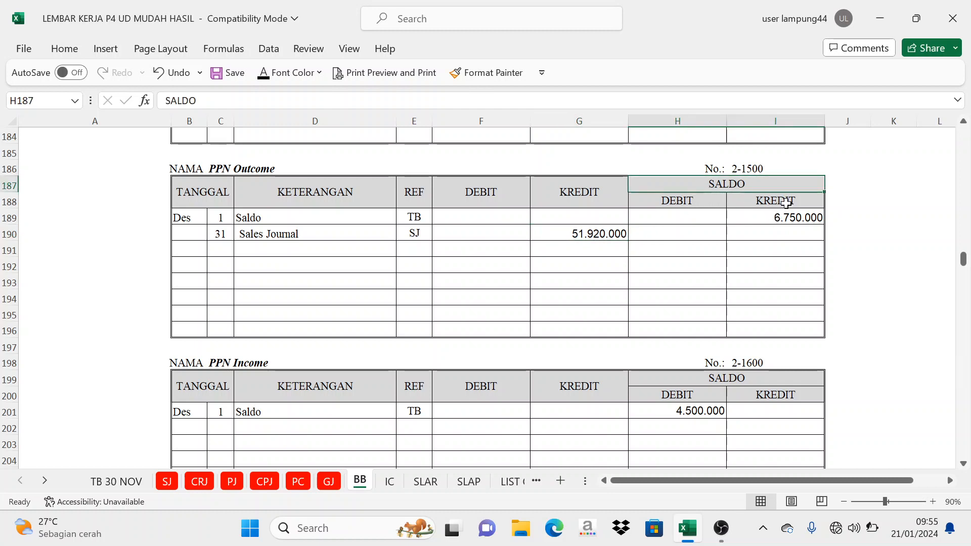
{"action": "left_click", "coordinate": [581, 231]}
{"action": "left_click", "coordinate": [324, 237]}
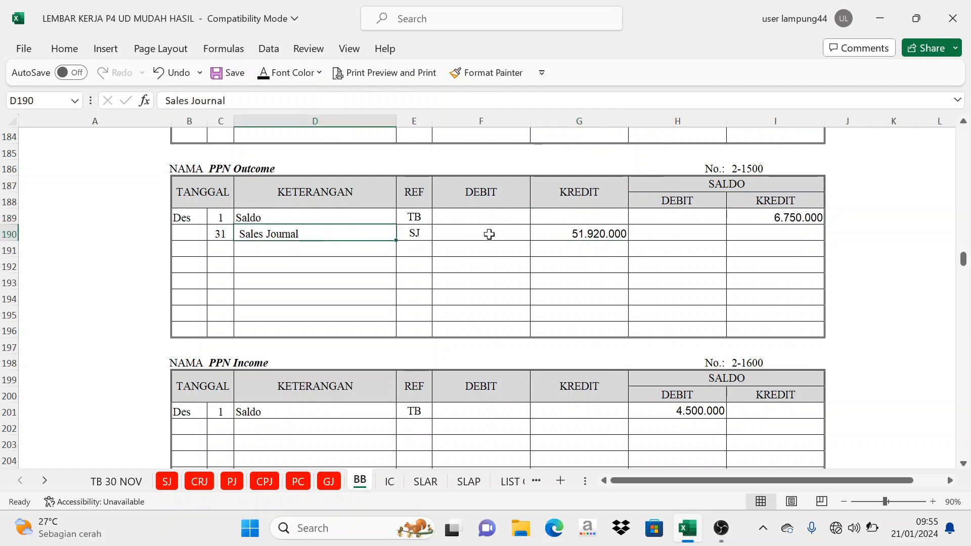
{"action": "left_click", "coordinate": [569, 202]}
{"action": "left_click", "coordinate": [570, 232]}
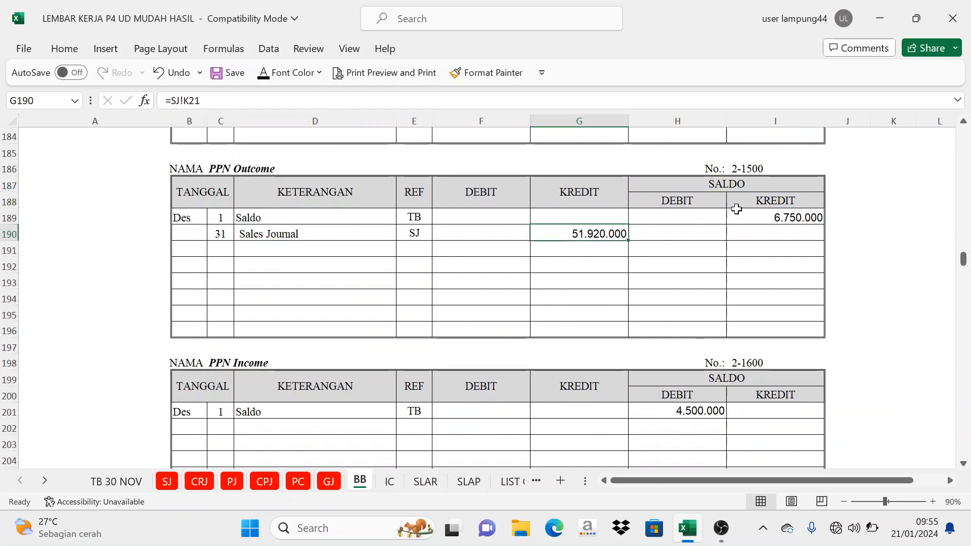
{"action": "left_click", "coordinate": [779, 200]}
{"action": "left_click", "coordinate": [689, 228]}
{"action": "left_click", "coordinate": [771, 204]}
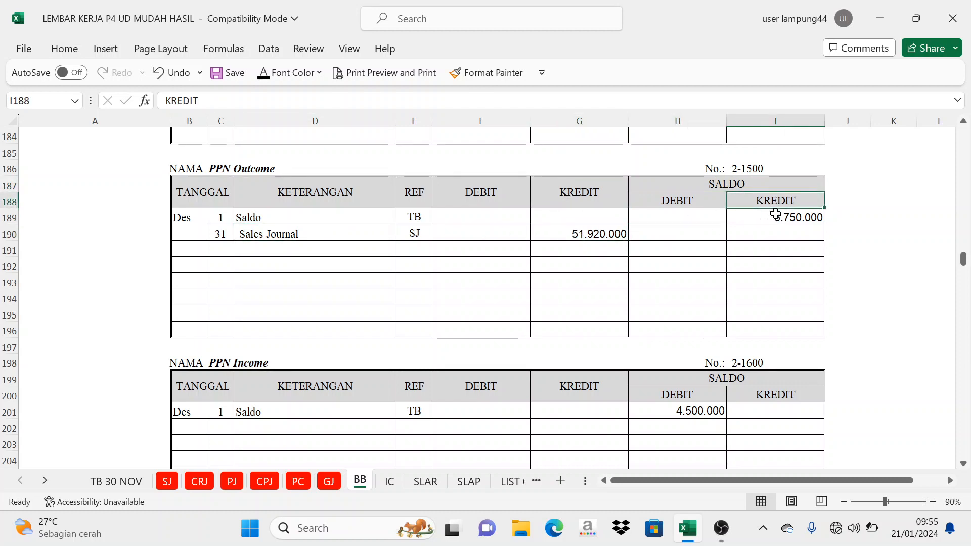
{"action": "left_click", "coordinate": [762, 235]}
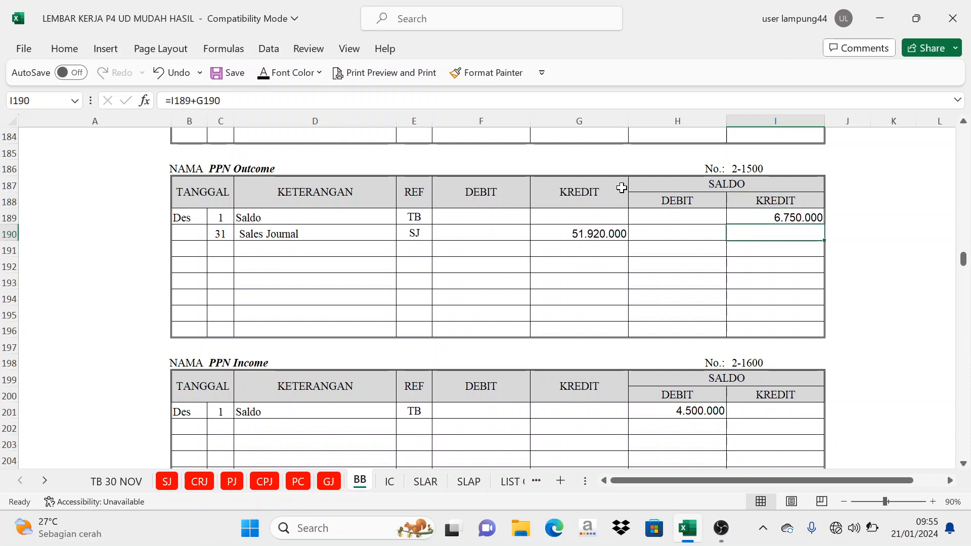
{"action": "left_click", "coordinate": [268, 78]}
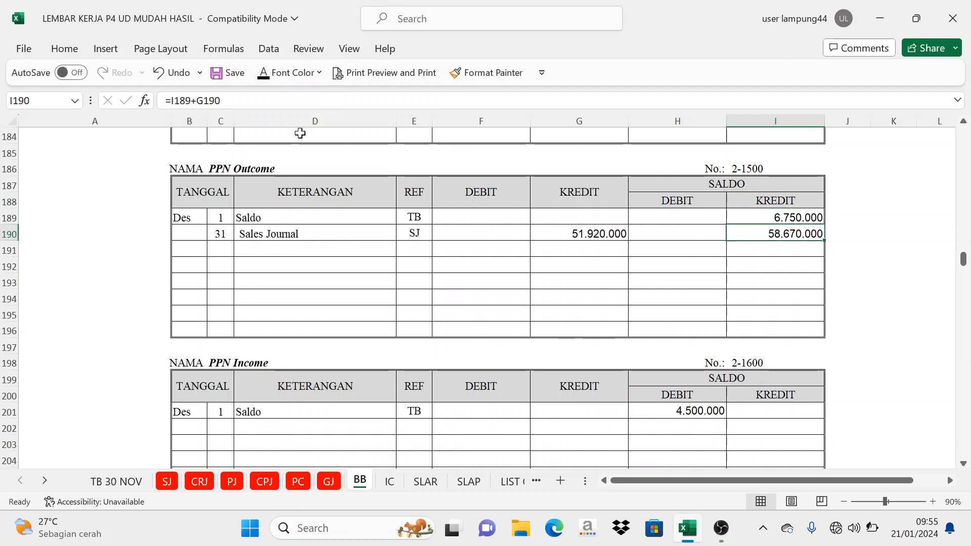
Check the SJ recapitulation, and in the BB sheet's Sales ledger (4-1100) make the day 31, Sales Journal description and SJ reference (C262:E262) black
{"action": "left_click", "coordinate": [164, 481]}
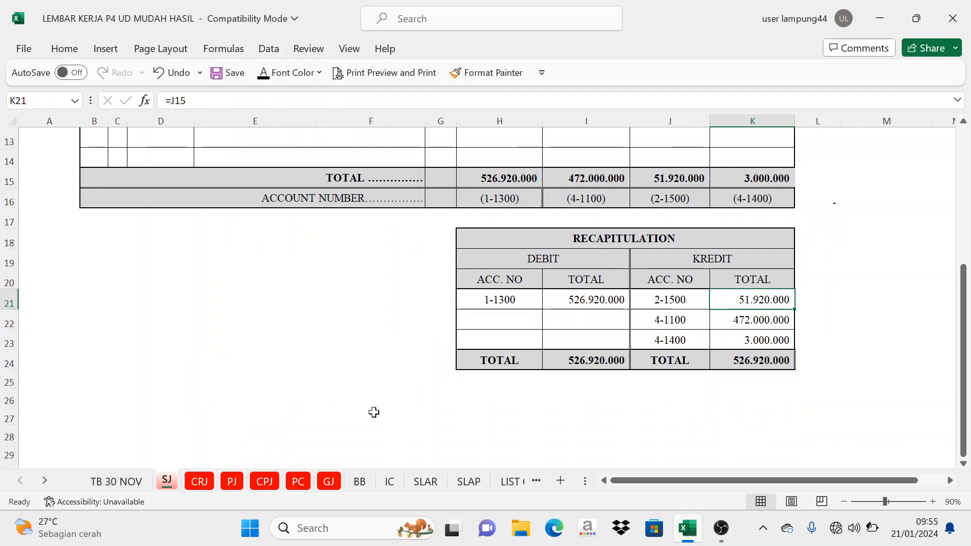
{"action": "left_click", "coordinate": [359, 481]}
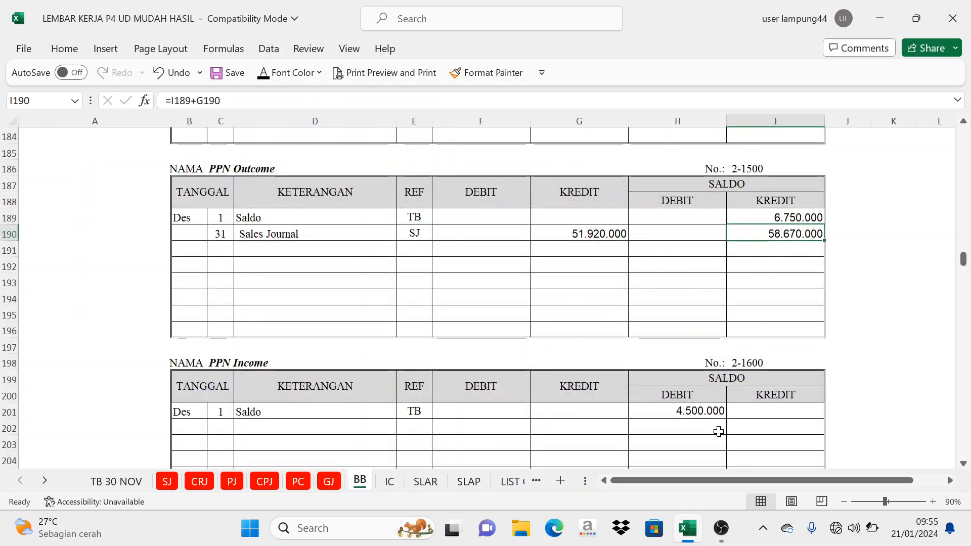
{"action": "scroll", "coordinate": [660, 379], "scroll_direction": "down", "scroll_amount": 4}
{"action": "scroll", "coordinate": [660, 379], "scroll_direction": "down", "scroll_amount": 20}
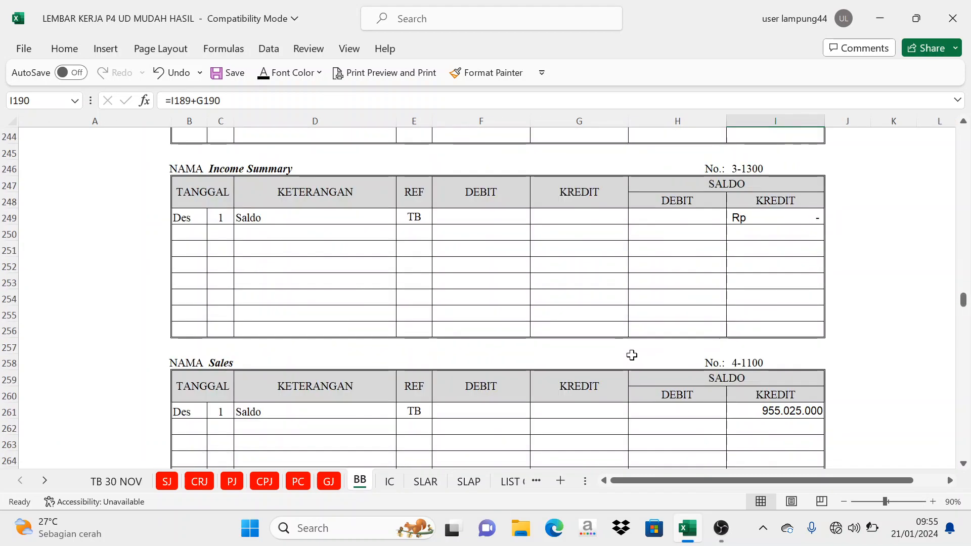
{"action": "scroll", "coordinate": [634, 358], "scroll_direction": "up", "scroll_amount": 3}
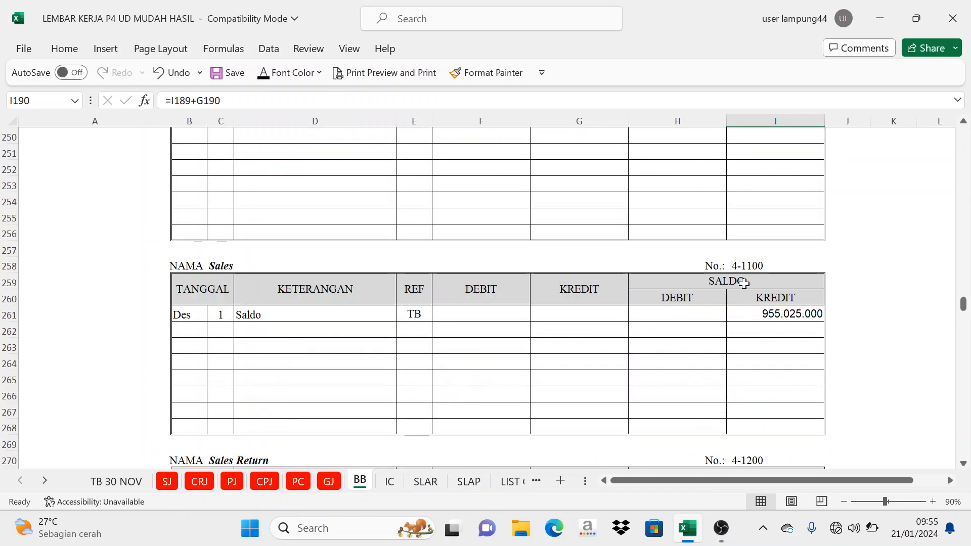
{"action": "left_click", "coordinate": [740, 265]}
{"action": "left_click", "coordinate": [230, 265]}
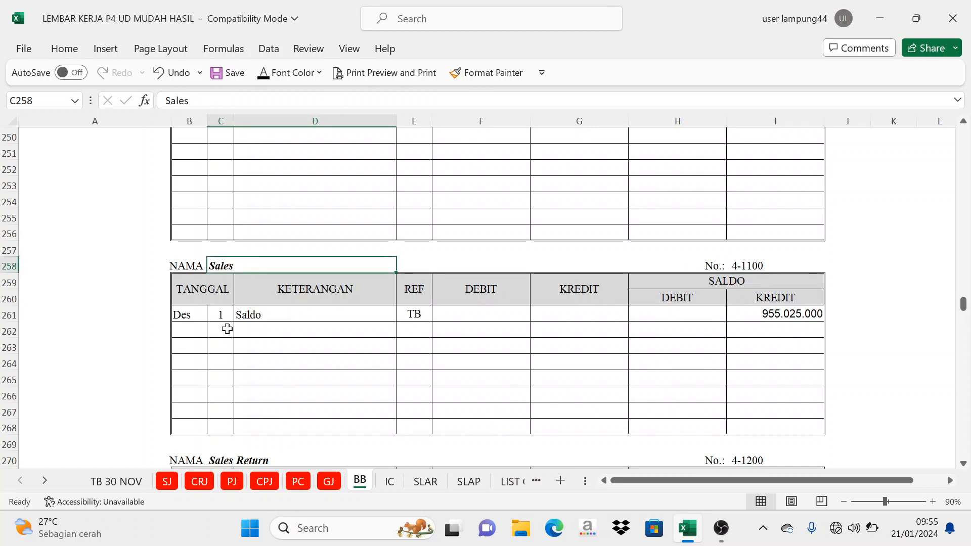
{"action": "left_click_drag", "start_coordinate": [225, 328], "coordinate": [397, 331]}
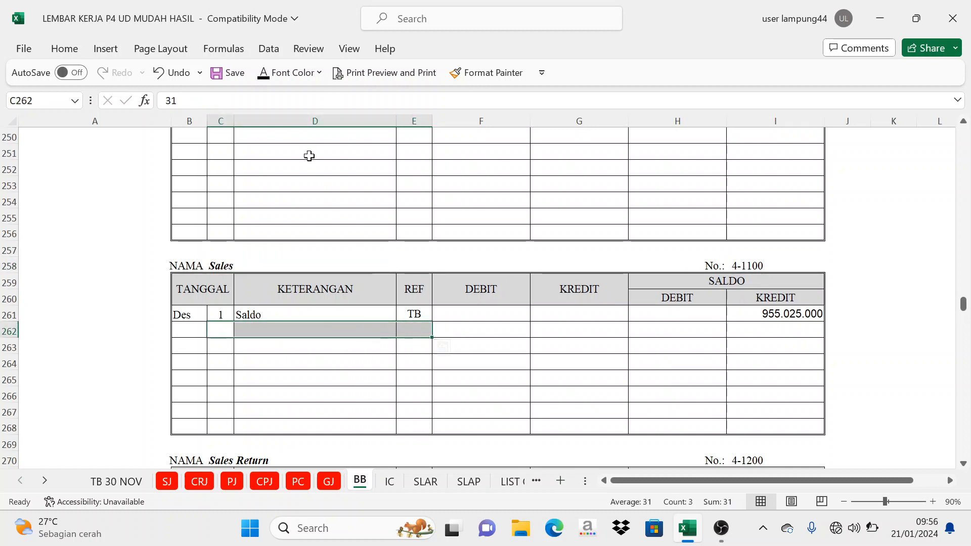
{"action": "left_click", "coordinate": [257, 76]}
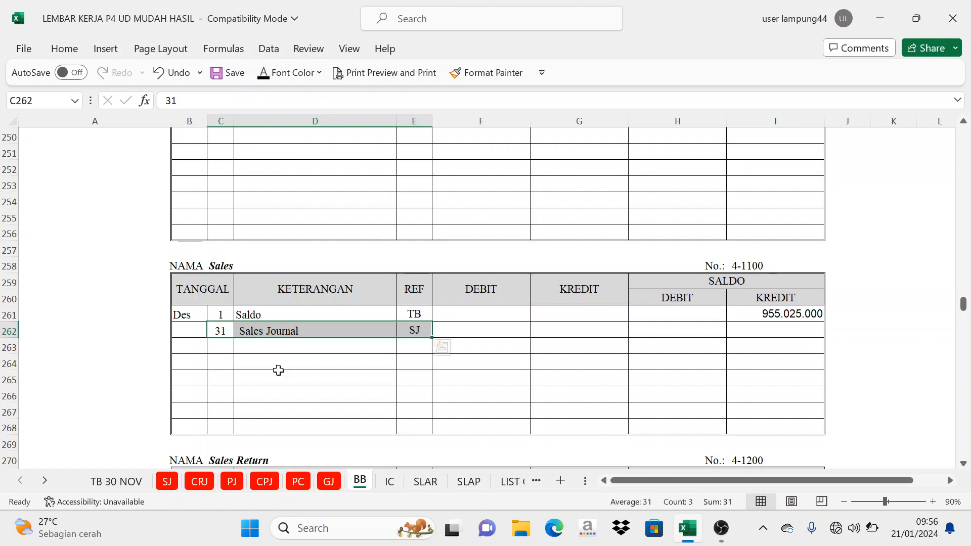
{"action": "left_click", "coordinate": [406, 329]}
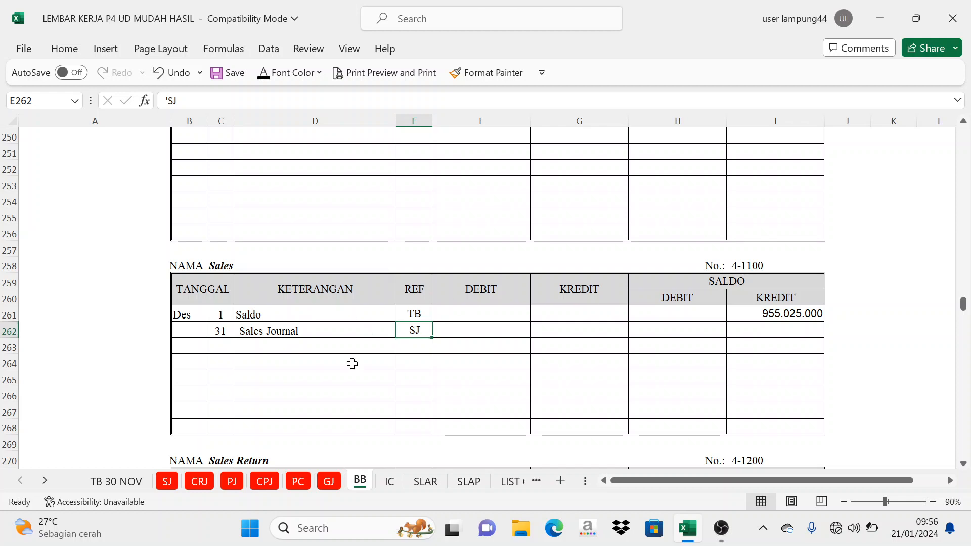
Check account 4-1100's credit total in the SJ recapitulation, and make the Sales ledger's credit amount (G262) black
{"action": "left_click", "coordinate": [172, 483]}
{"action": "left_click", "coordinate": [752, 321]}
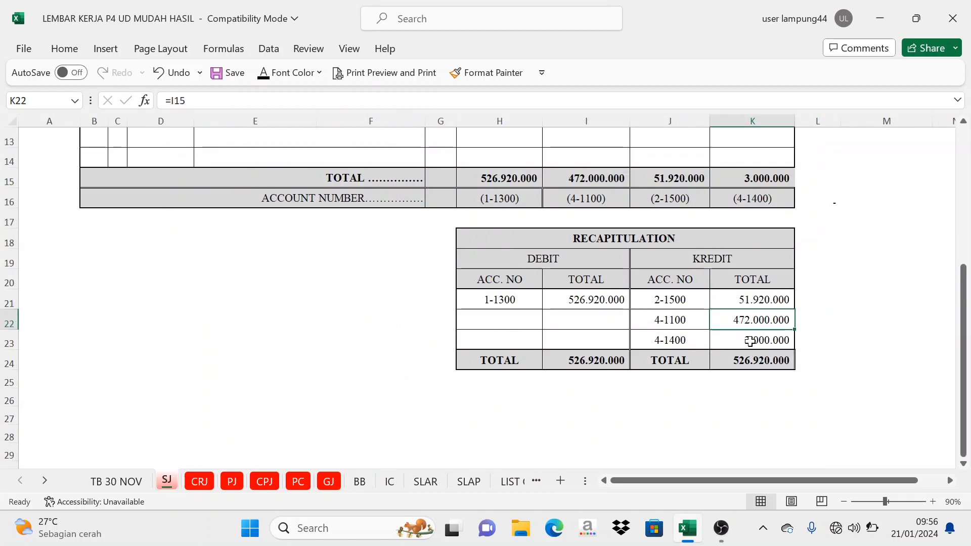
{"action": "left_click", "coordinate": [358, 482]}
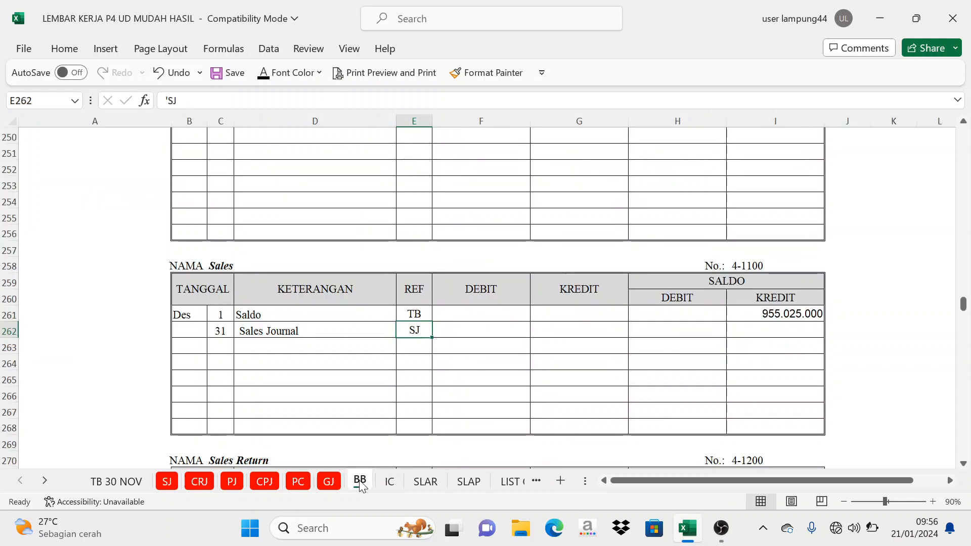
{"action": "left_click_drag", "start_coordinate": [494, 302], "coordinate": [594, 288]}
{"action": "left_click", "coordinate": [588, 326]}
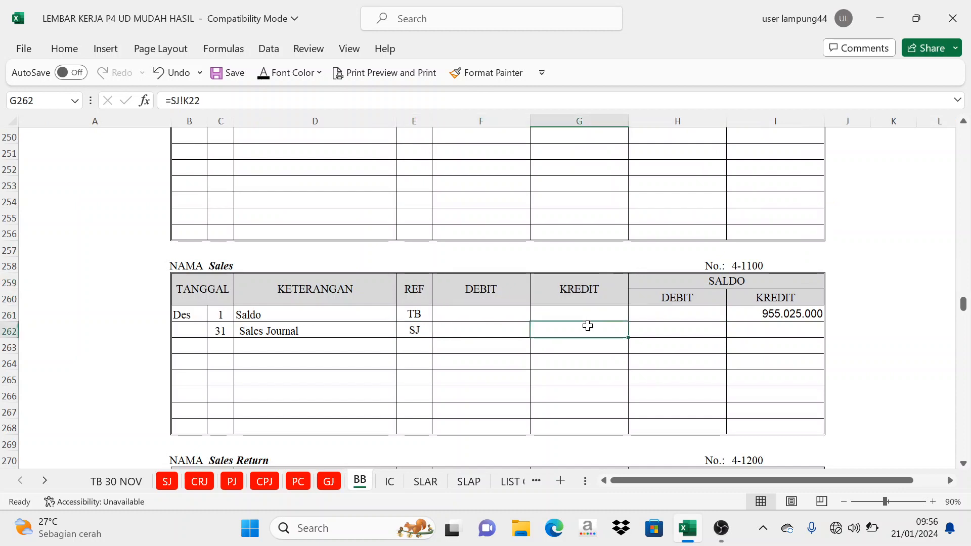
{"action": "left_click", "coordinate": [263, 72]}
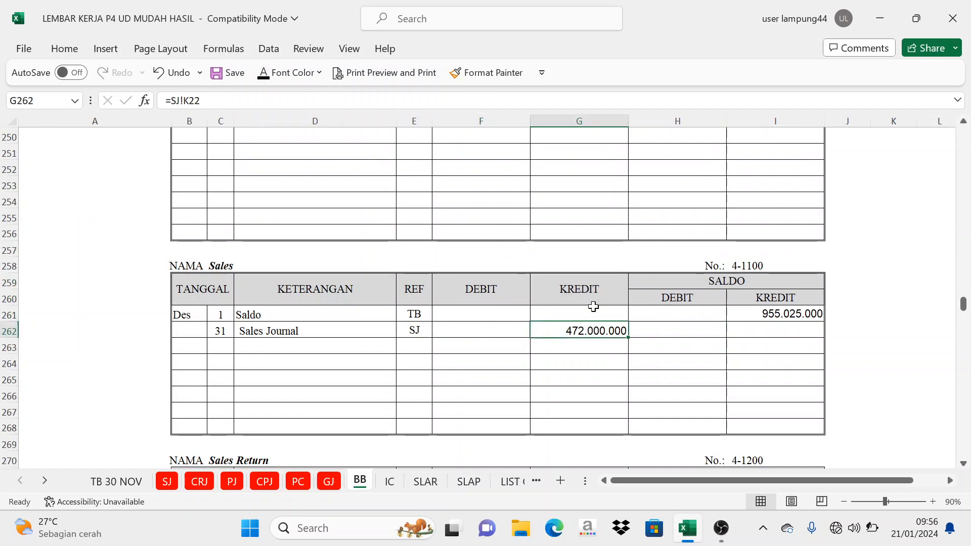
Make the Sales ledger's credit balance after the sales journal posting (I262) black
{"action": "left_click", "coordinate": [747, 297]}
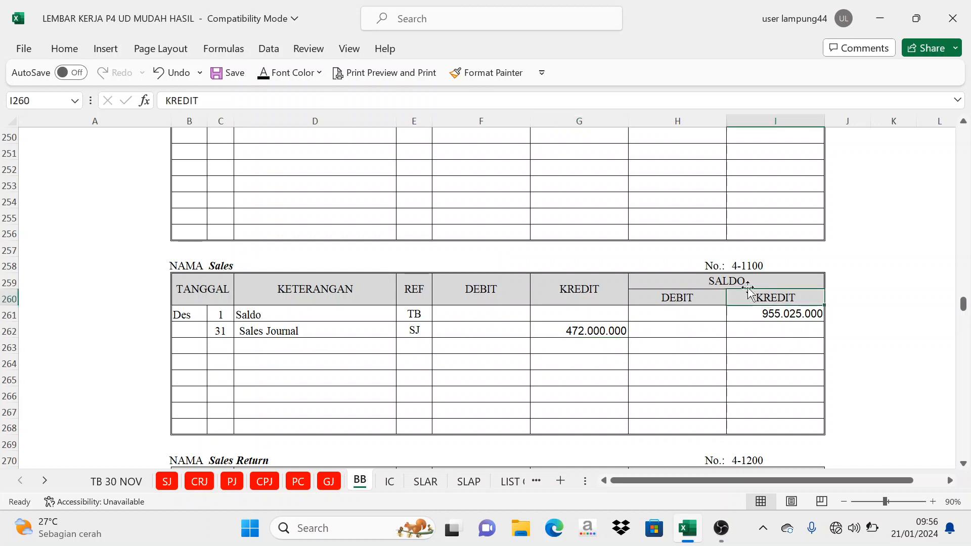
{"action": "left_click", "coordinate": [737, 286]}
{"action": "left_click", "coordinate": [779, 313]}
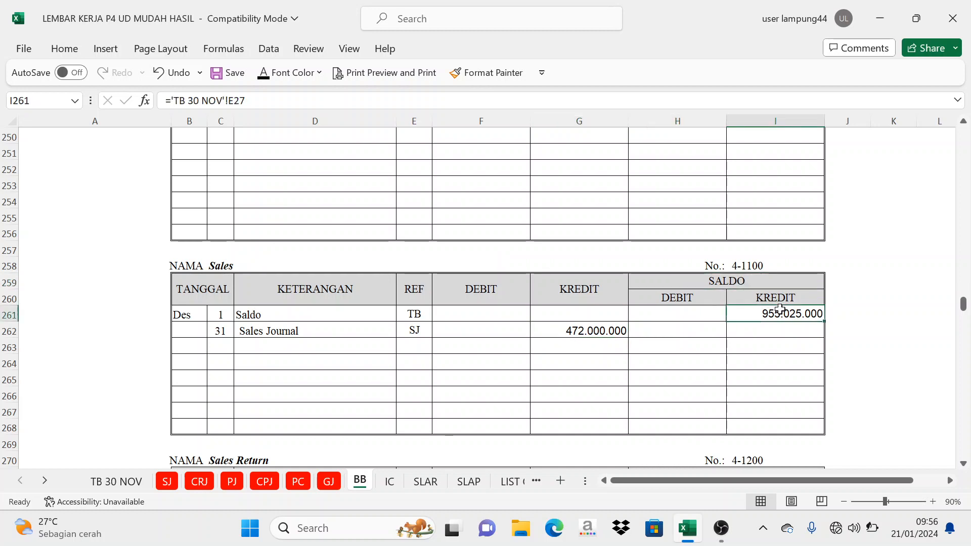
{"action": "left_click", "coordinate": [588, 332]}
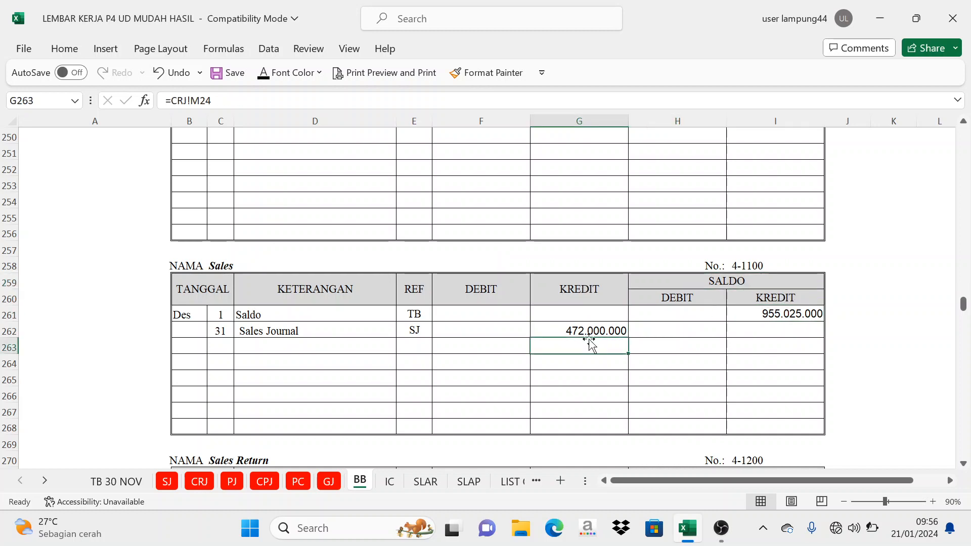
{"action": "left_click", "coordinate": [303, 328]}
{"action": "left_click", "coordinate": [516, 327]}
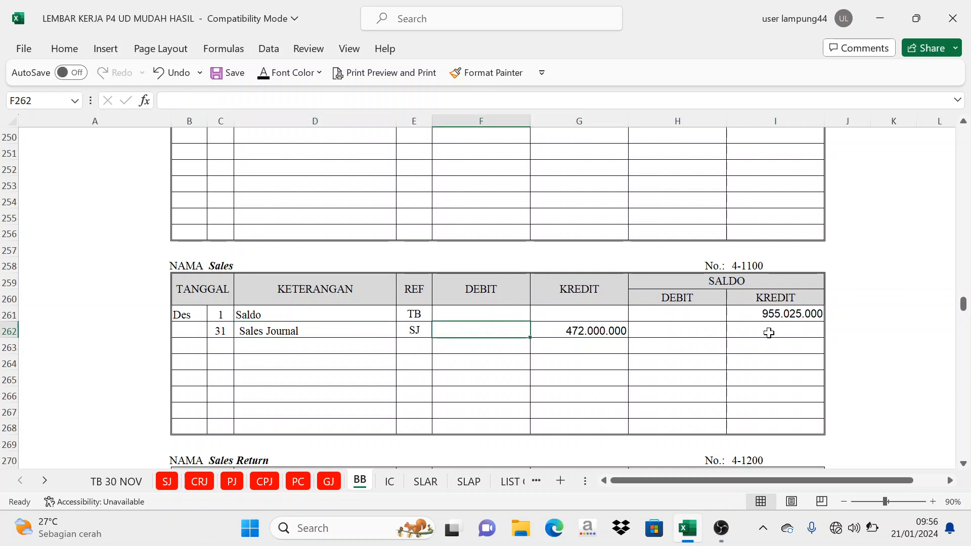
{"action": "left_click", "coordinate": [775, 298]}
{"action": "left_click", "coordinate": [614, 330]}
{"action": "left_click", "coordinate": [775, 331]}
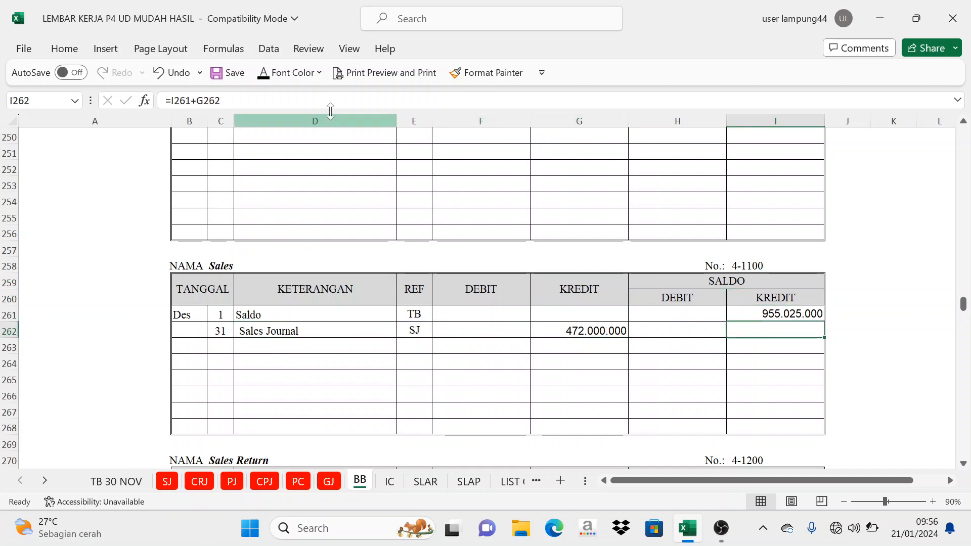
{"action": "left_click", "coordinate": [265, 75]}
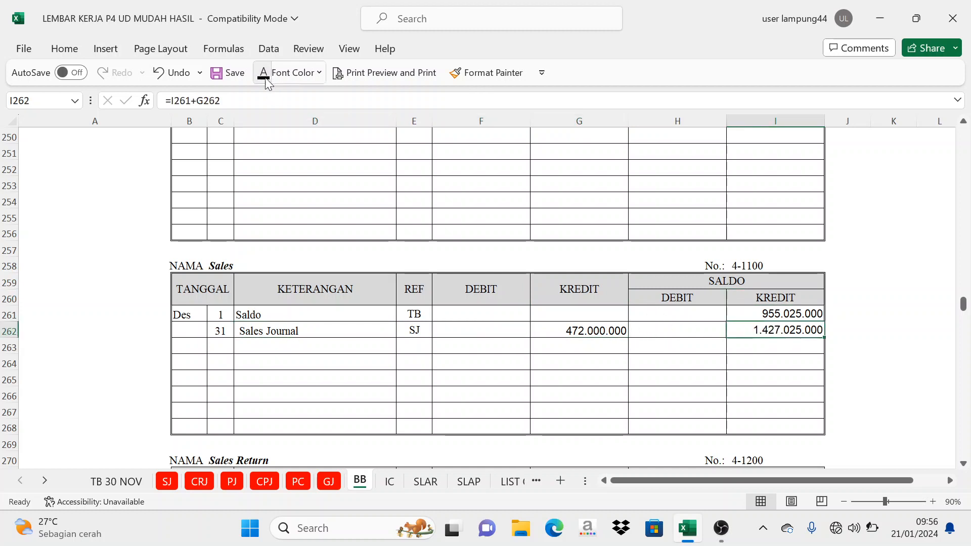
Check account 4-1400 in the SJ recapitulation, and make the Freight Collected ledger's day 31, Sales Journal description and SJ reference (C298:E298) black
{"action": "left_click", "coordinate": [168, 482]}
{"action": "left_click", "coordinate": [684, 343]}
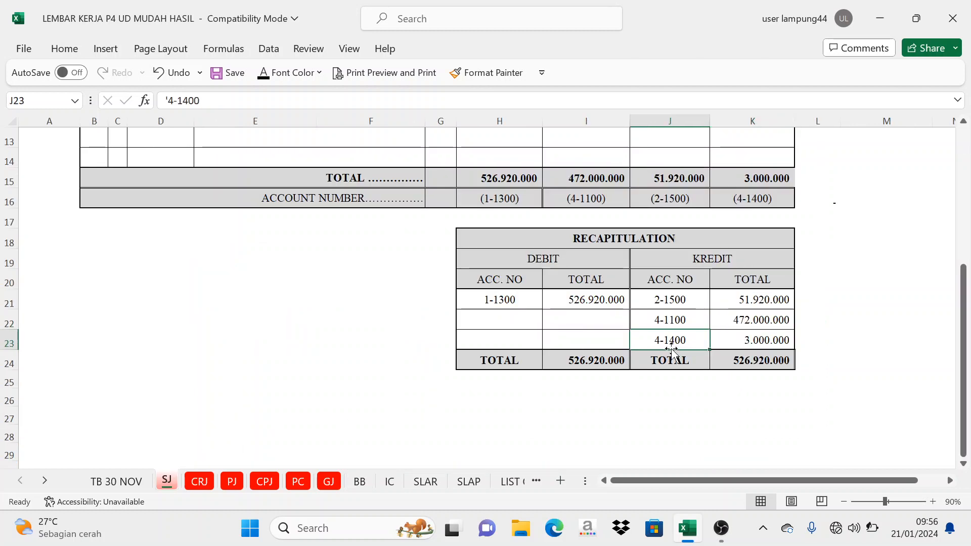
{"action": "left_click", "coordinate": [361, 483]}
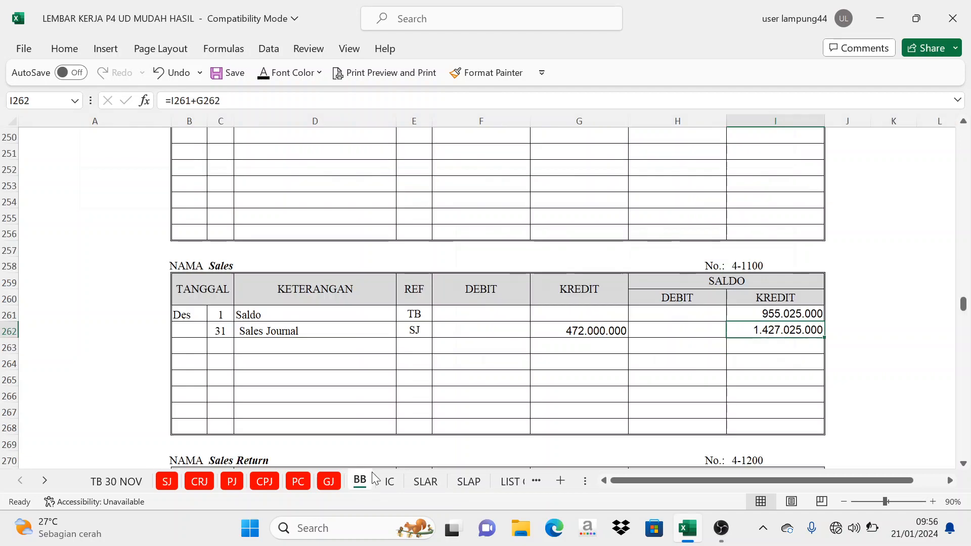
{"action": "scroll", "coordinate": [637, 388], "scroll_direction": "down", "scroll_amount": 3}
{"action": "scroll", "coordinate": [637, 389], "scroll_direction": "down", "scroll_amount": 8}
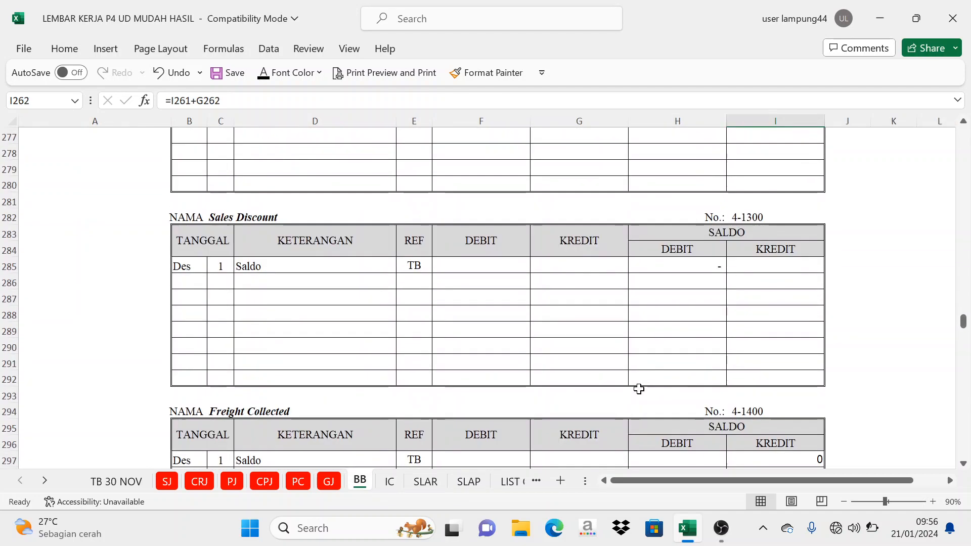
{"action": "left_click", "coordinate": [739, 318]}
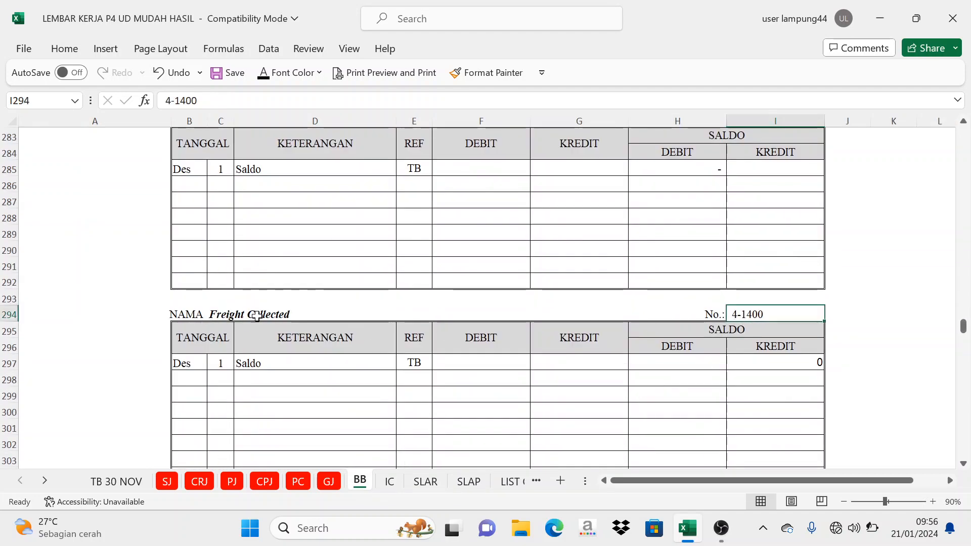
{"action": "scroll", "coordinate": [232, 329], "scroll_direction": "down", "scroll_amount": 1}
{"action": "left_click_drag", "start_coordinate": [225, 331], "coordinate": [402, 336]}
{"action": "left_click", "coordinate": [263, 72]}
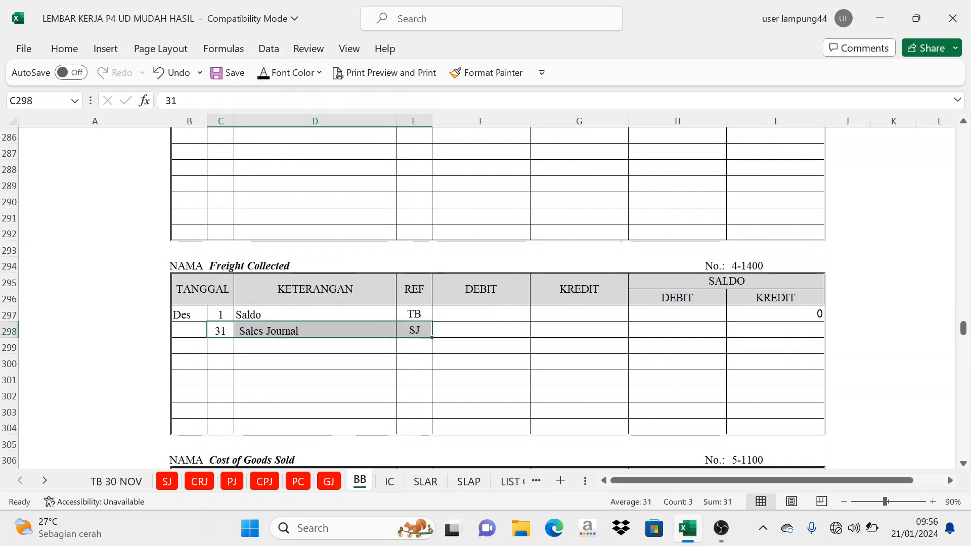
{"action": "left_click", "coordinate": [295, 349]}
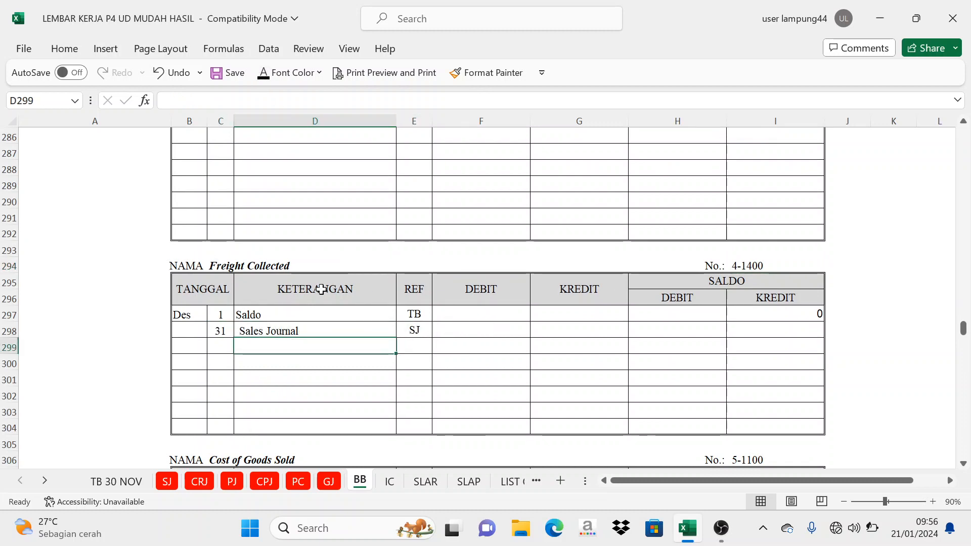
Check account 4-1400's credit total in the SJ recapitulation, and make the Freight Collected ledger's credit amount (G298) black
{"action": "left_click", "coordinate": [162, 484]}
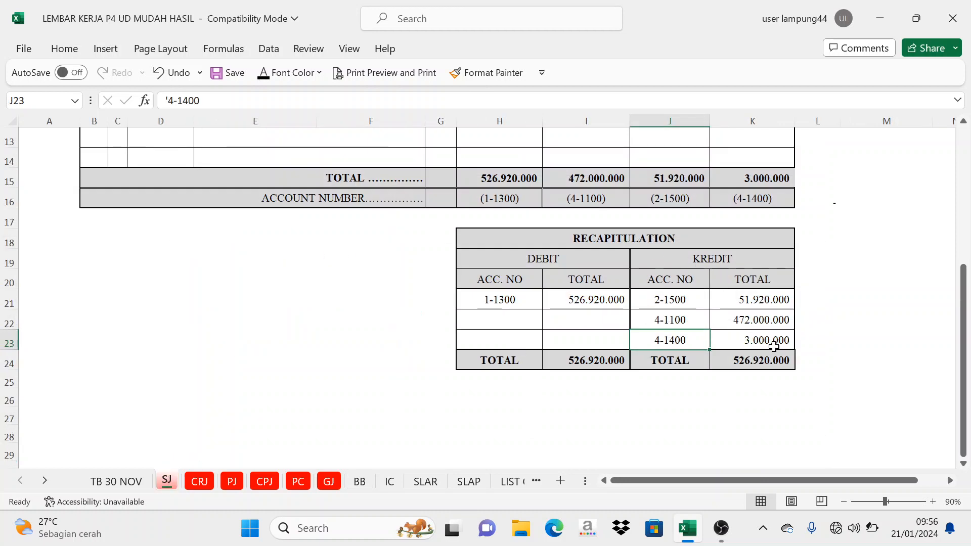
{"action": "left_click", "coordinate": [361, 481]}
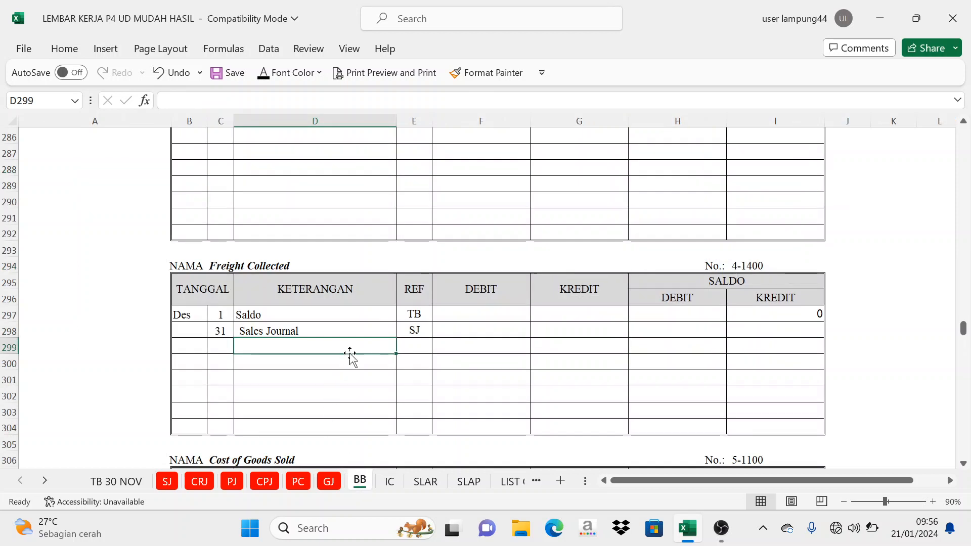
{"action": "left_click_drag", "start_coordinate": [458, 301], "coordinate": [542, 298]}
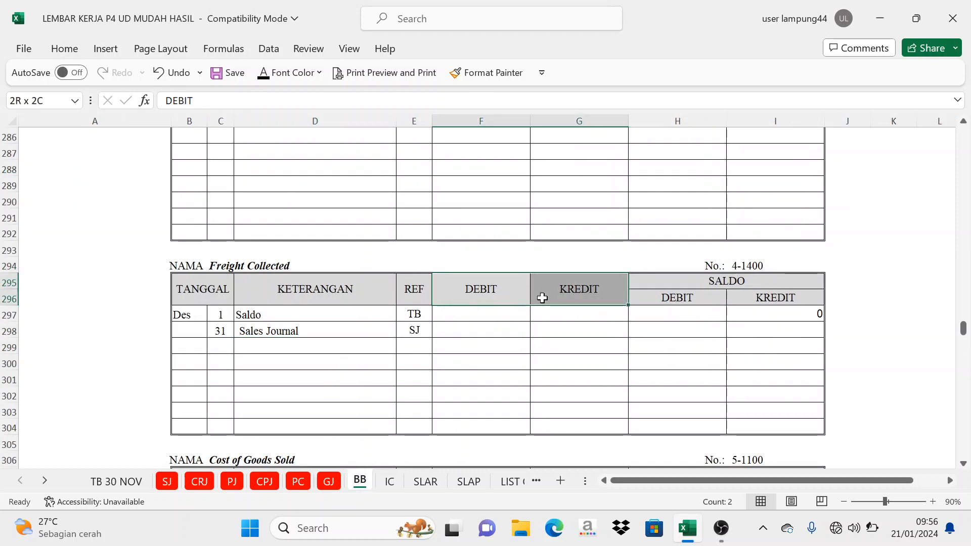
{"action": "left_click", "coordinate": [576, 332]}
{"action": "left_click", "coordinate": [261, 80]}
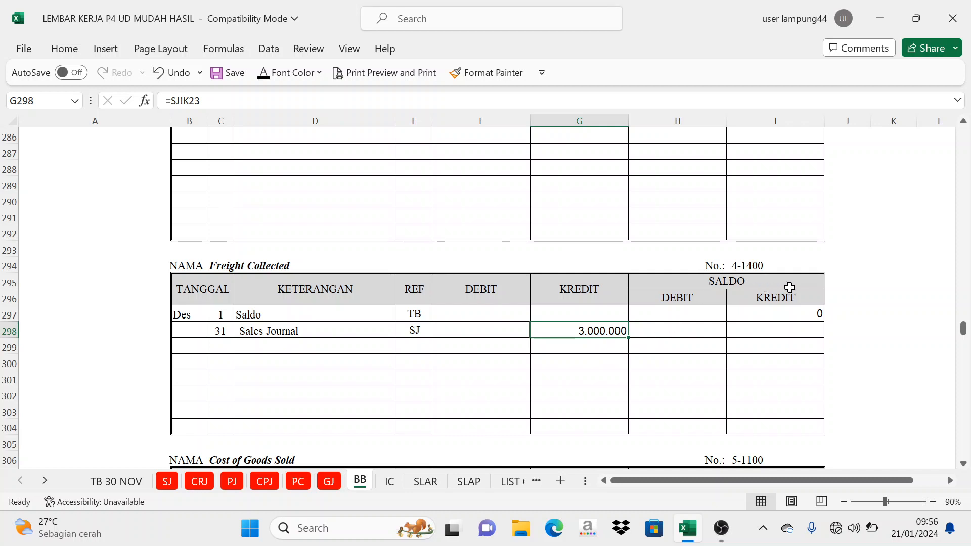
Make the Freight Collected ledger's credit balance after the sales journal posting (I298) black
{"action": "left_click", "coordinate": [798, 318]}
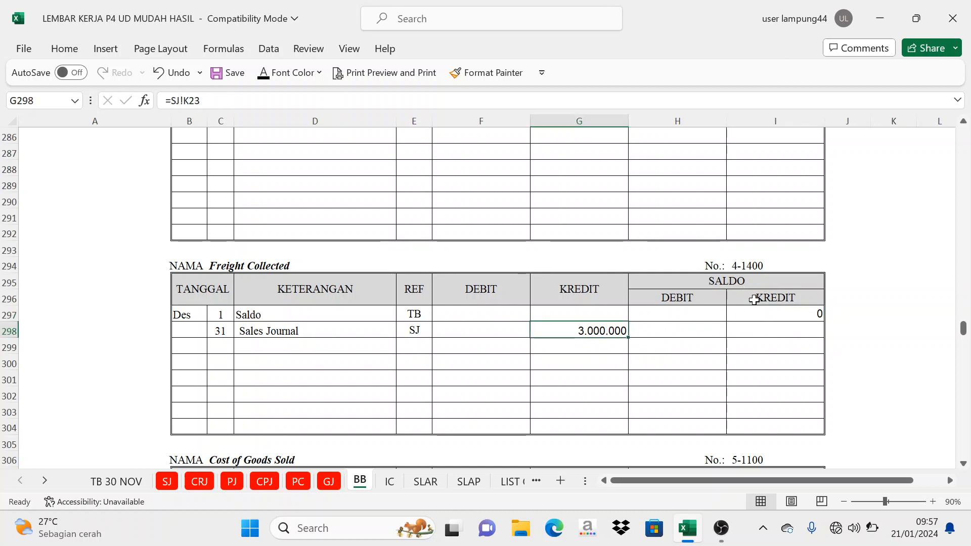
{"action": "left_click", "coordinate": [776, 329]}
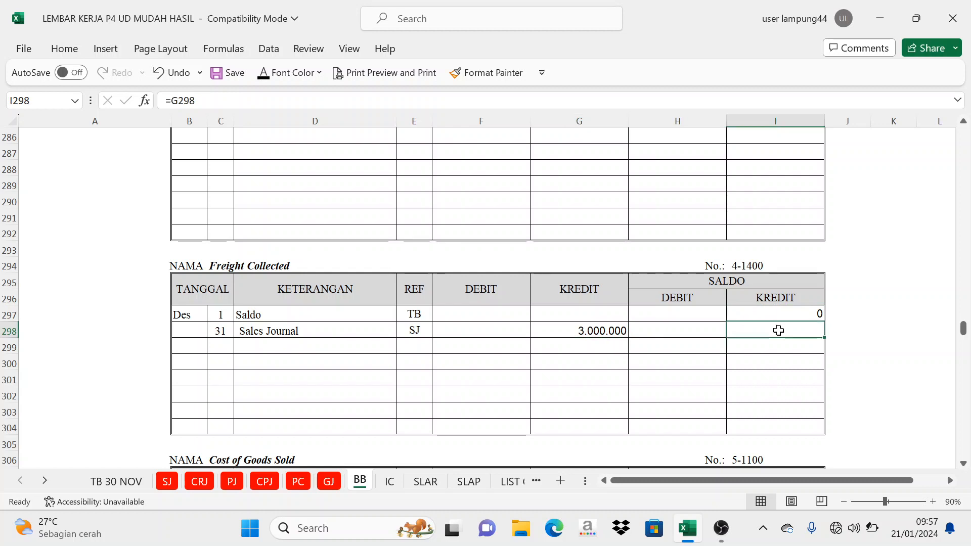
{"action": "left_click", "coordinate": [264, 75]}
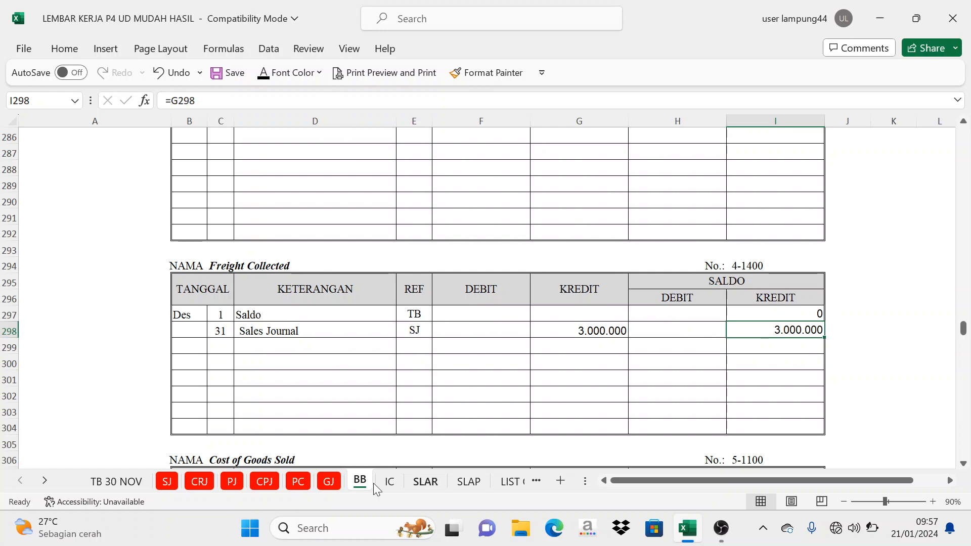
Review the sales journal once more, and examine the debit and credit account numbers in the CRJ recapitulation
{"action": "left_click", "coordinate": [167, 481]}
{"action": "scroll", "coordinate": [727, 230], "scroll_direction": "up", "scroll_amount": 4}
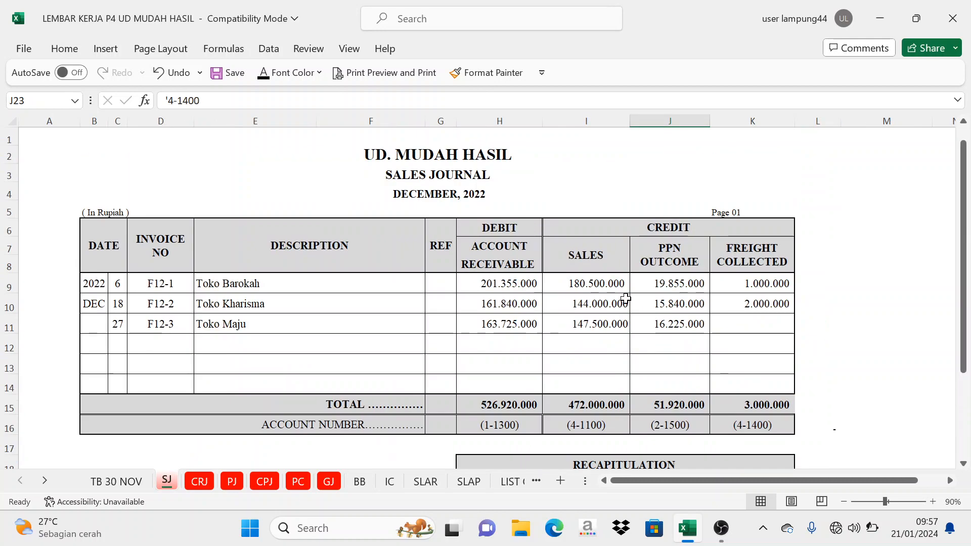
{"action": "left_click", "coordinate": [199, 482]}
{"action": "scroll", "coordinate": [470, 185], "scroll_direction": "down", "scroll_amount": 5}
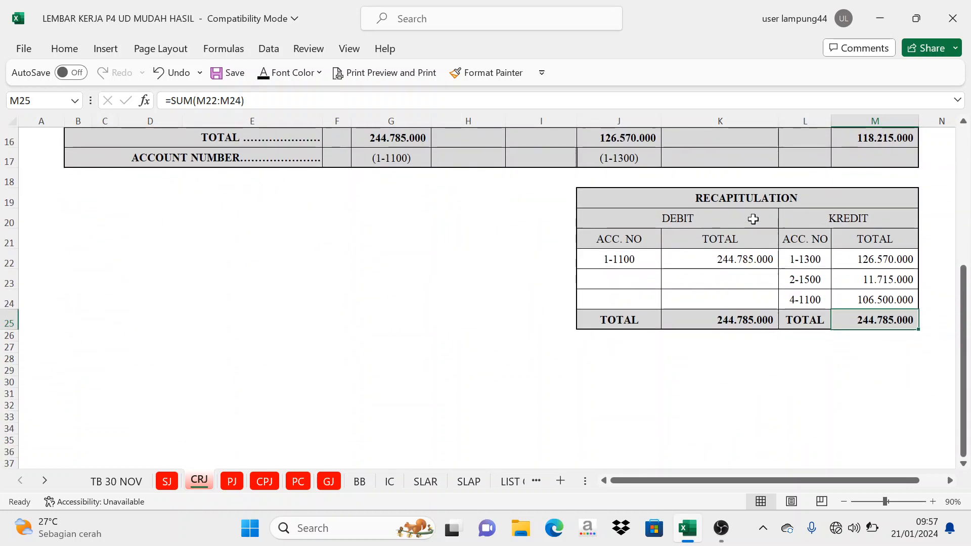
{"action": "left_click", "coordinate": [657, 215]}
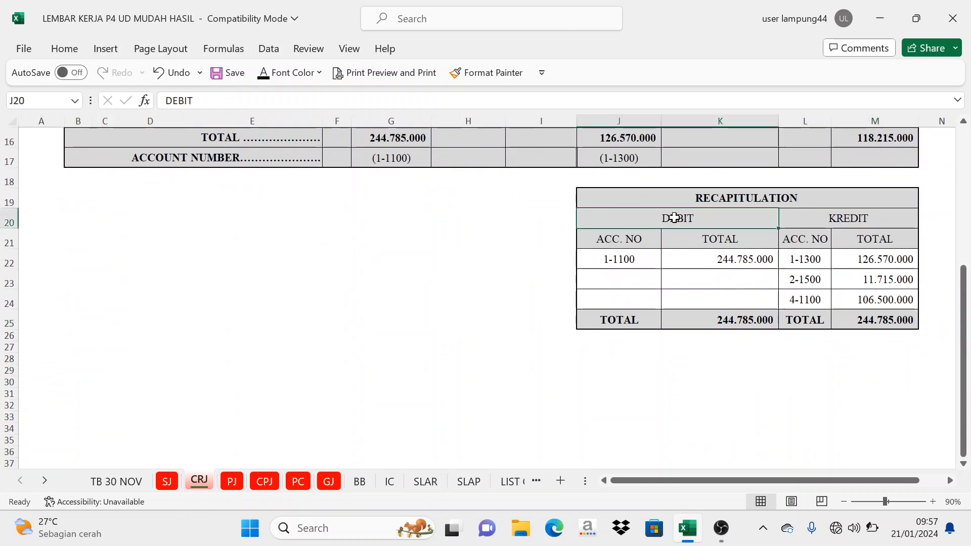
{"action": "left_click", "coordinate": [630, 260]}
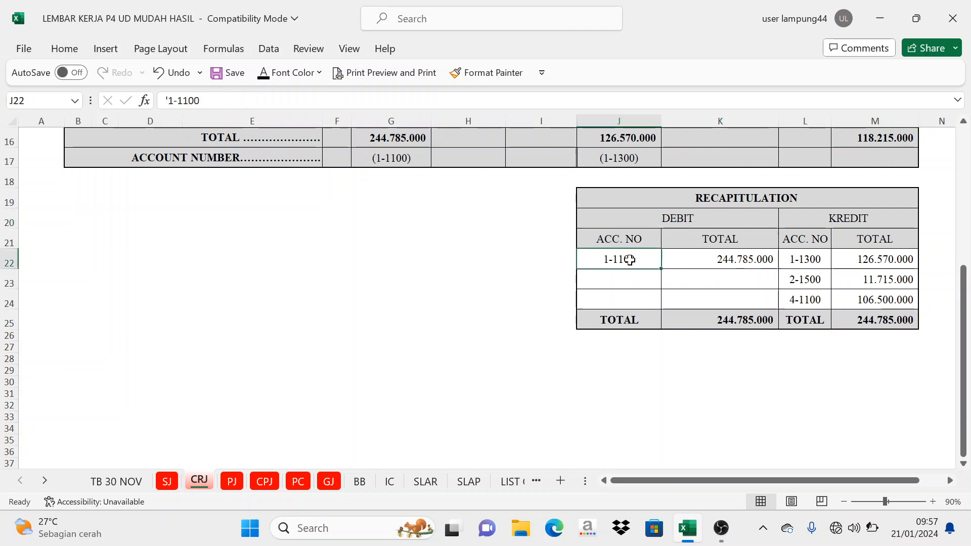
{"action": "left_click", "coordinate": [862, 220]}
{"action": "left_click", "coordinate": [806, 279]}
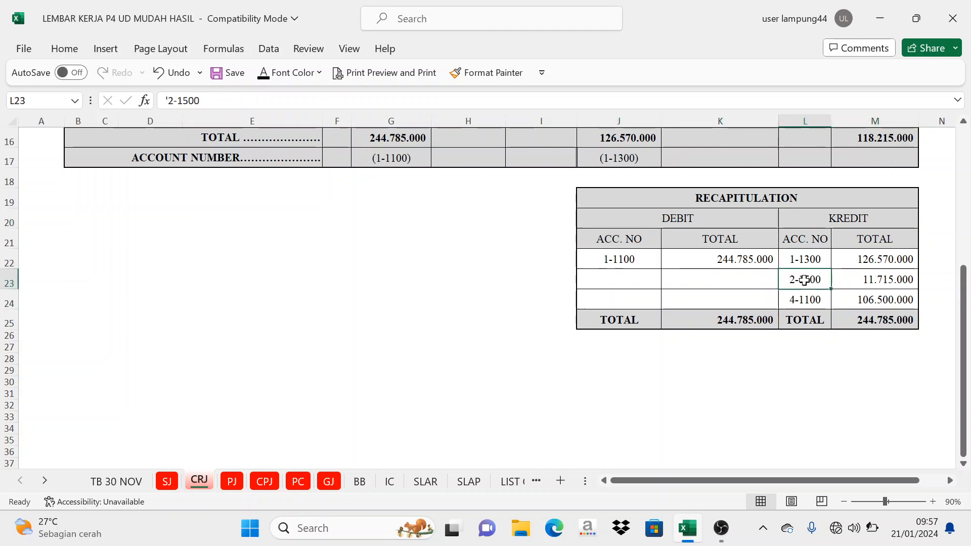
On the BB sheet, apply black font to C10:E10 of the Cash In Bank ledger to show 31, Cash Receipt Journal and CRJ
{"action": "left_click", "coordinate": [801, 299]}
{"action": "left_click", "coordinate": [639, 260]}
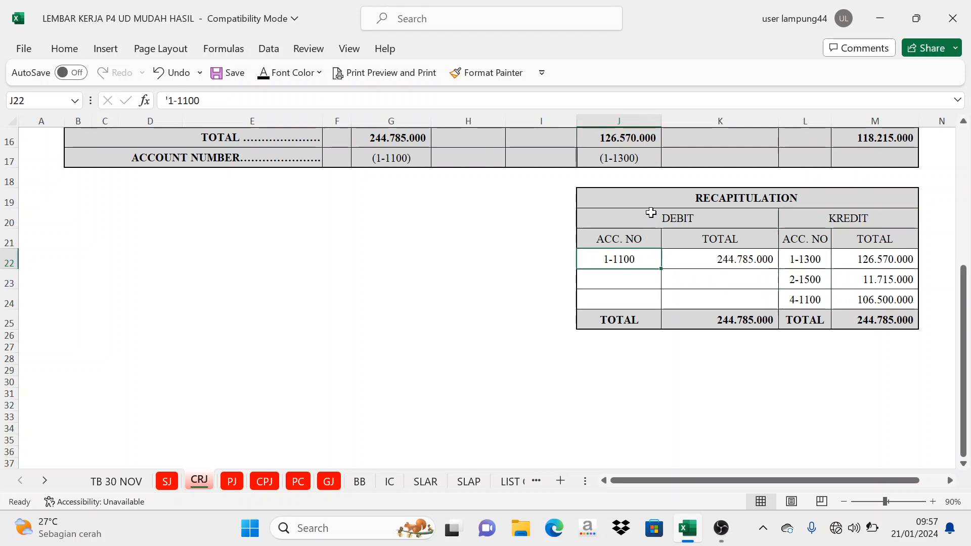
{"action": "left_click", "coordinate": [655, 240]}
{"action": "left_click", "coordinate": [671, 215]}
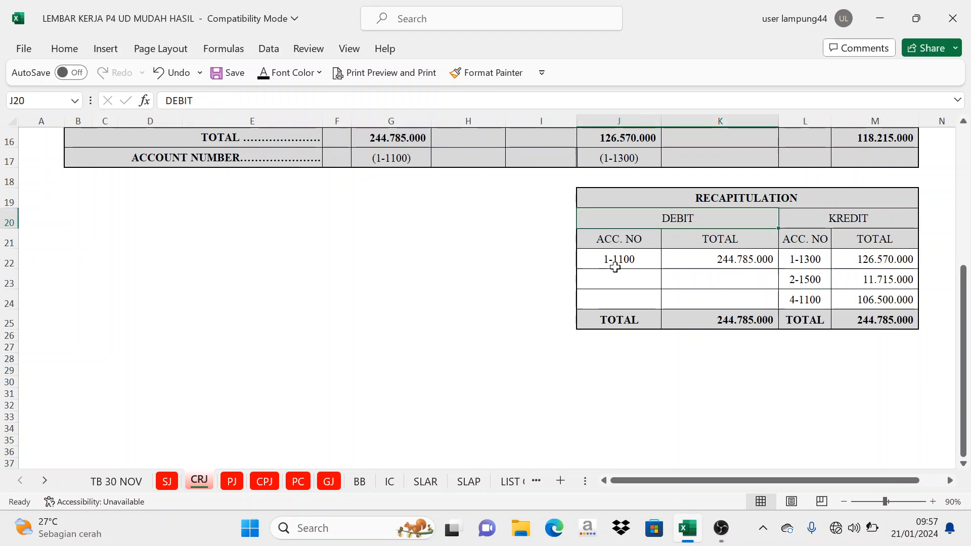
{"action": "left_click", "coordinate": [360, 481]}
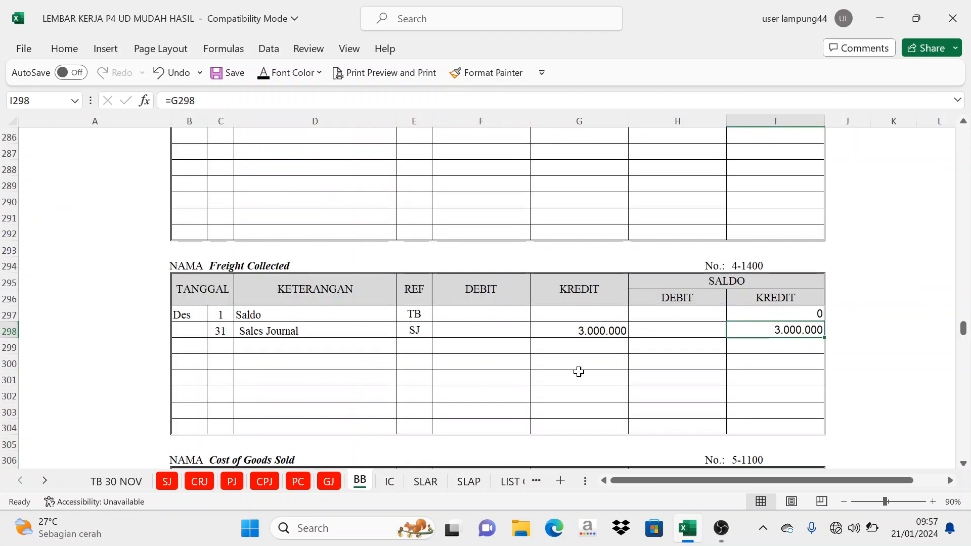
{"action": "scroll", "coordinate": [578, 370], "scroll_direction": "up", "scroll_amount": 7}
{"action": "left_click_drag", "start_coordinate": [963, 321], "coordinate": [963, 132]}
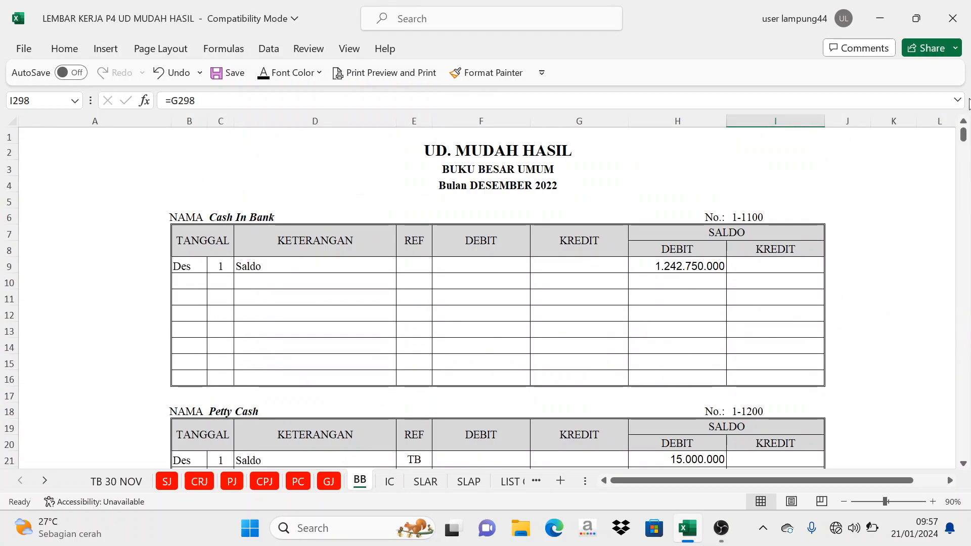
{"action": "left_click", "coordinate": [774, 218]}
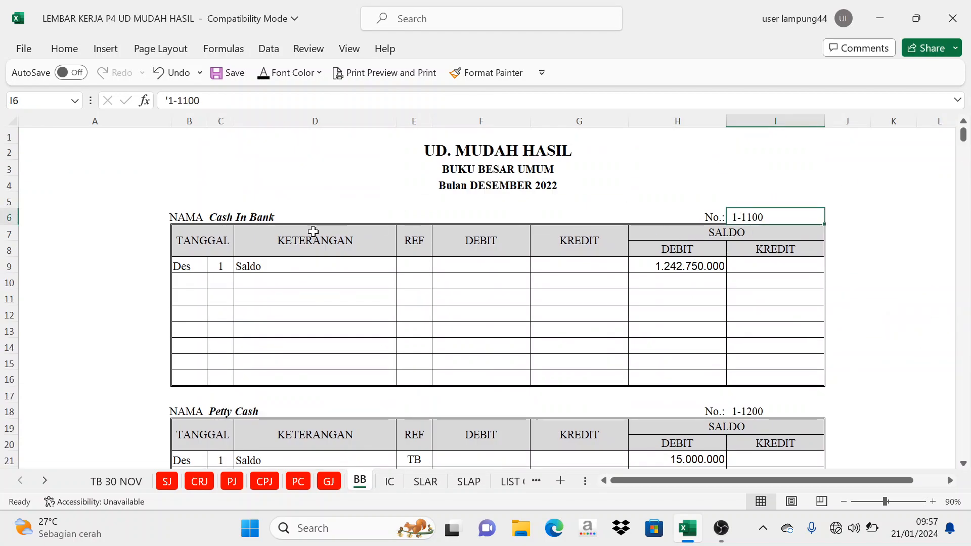
{"action": "left_click", "coordinate": [265, 217]}
{"action": "left_click_drag", "start_coordinate": [217, 284], "coordinate": [410, 281]}
{"action": "left_click", "coordinate": [263, 72]}
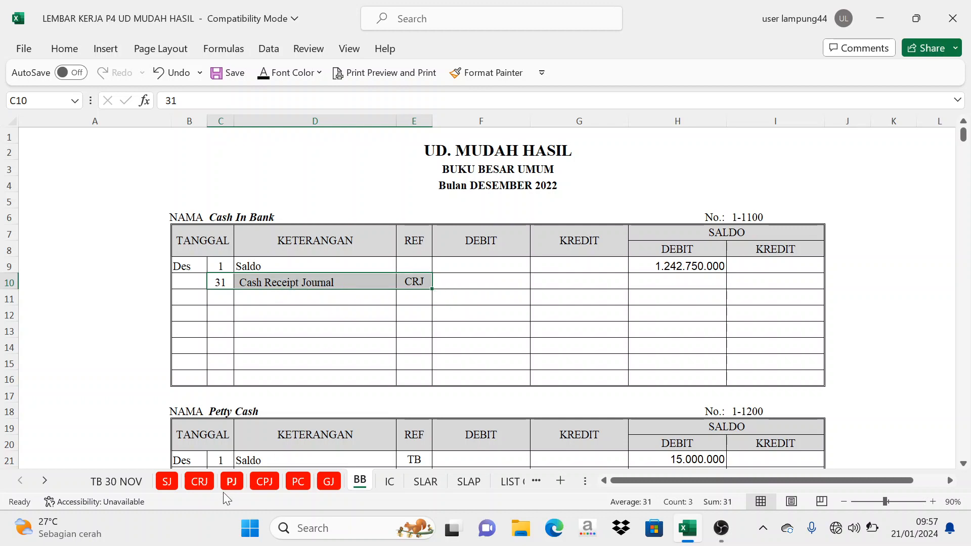
Check account 1-1100 in the CRJ debit recapitulation, then apply black font to Cash In Bank's debit cell F10, linked by =CRJ!K22
{"action": "left_click", "coordinate": [197, 482]}
{"action": "scroll", "coordinate": [674, 267], "scroll_direction": "up", "scroll_amount": 12}
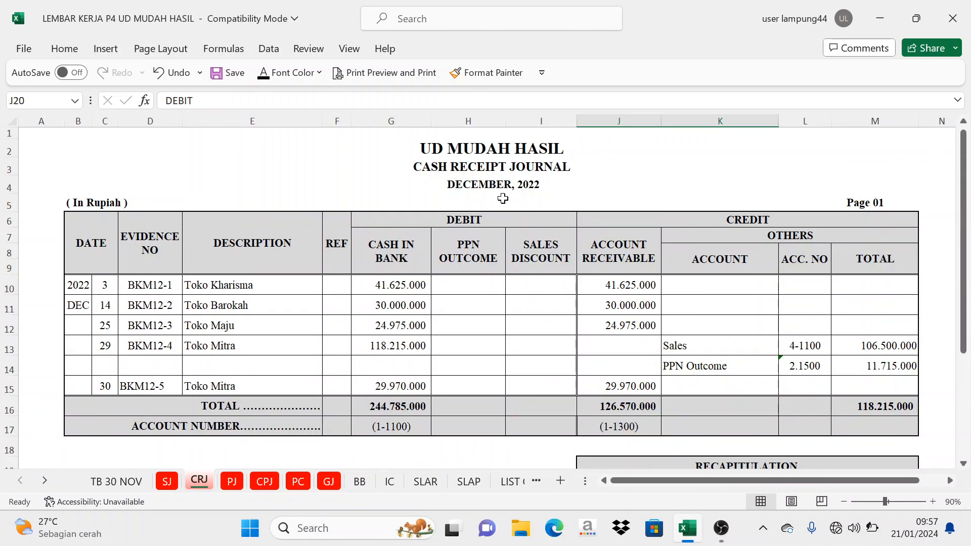
{"action": "scroll", "coordinate": [485, 328], "scroll_direction": "down", "scroll_amount": 5}
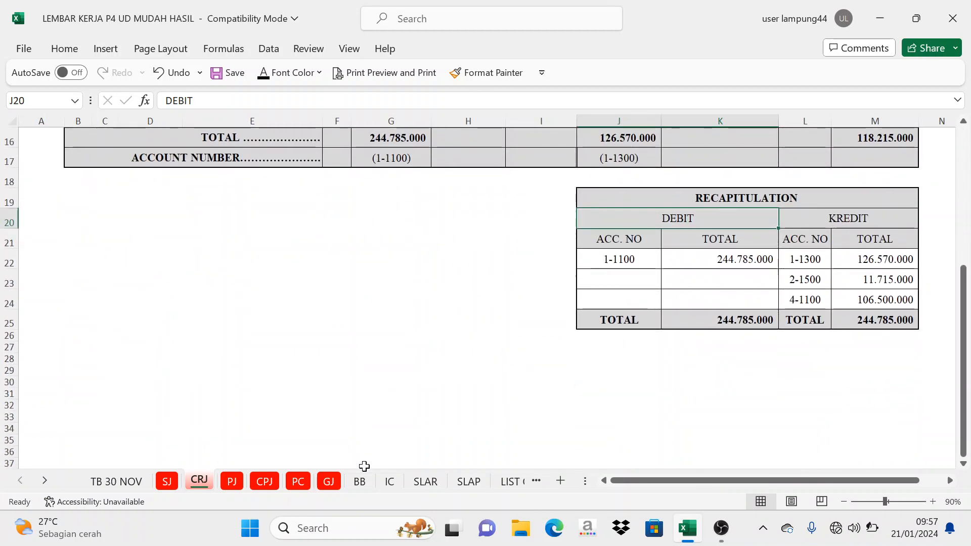
{"action": "left_click", "coordinate": [372, 481]}
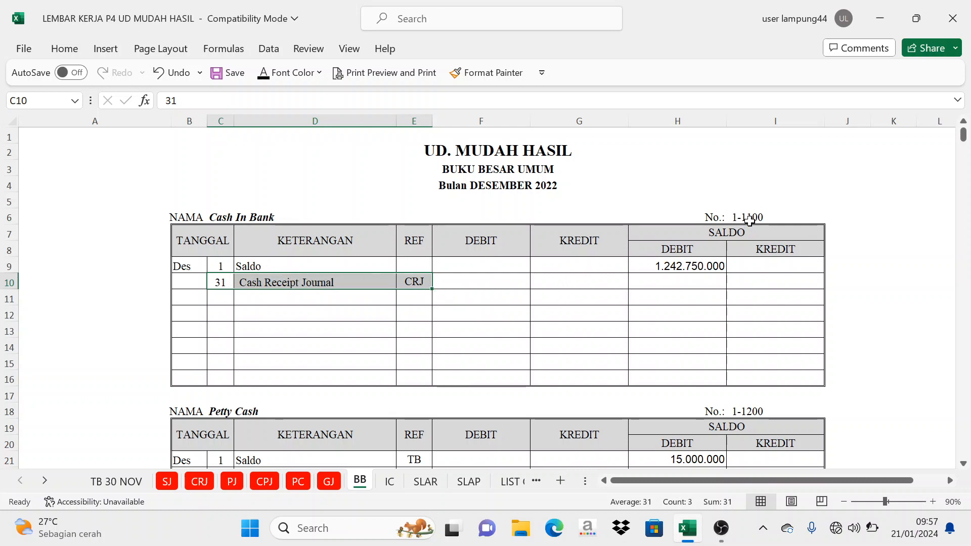
{"action": "left_click", "coordinate": [199, 481]}
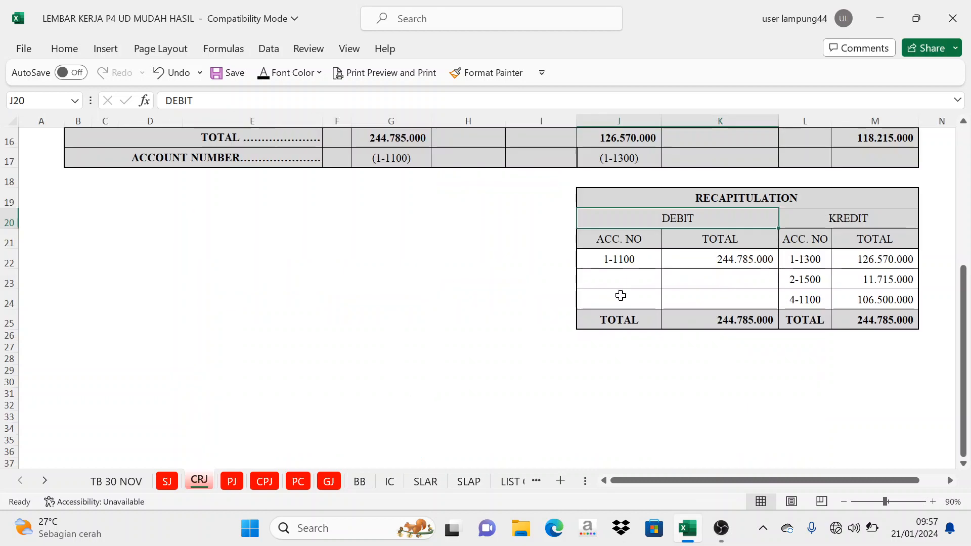
{"action": "left_click", "coordinate": [621, 261]}
{"action": "left_click", "coordinate": [728, 260]}
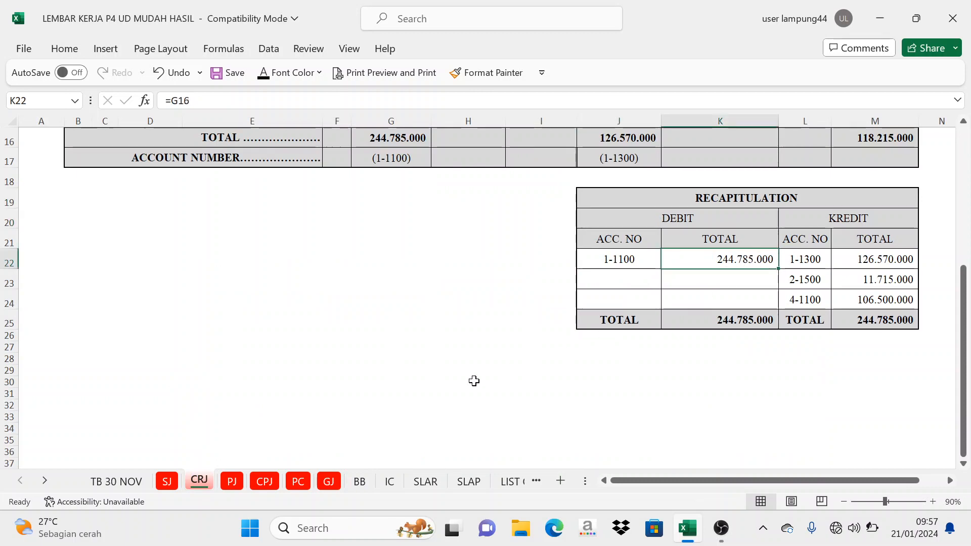
{"action": "left_click", "coordinate": [361, 482]}
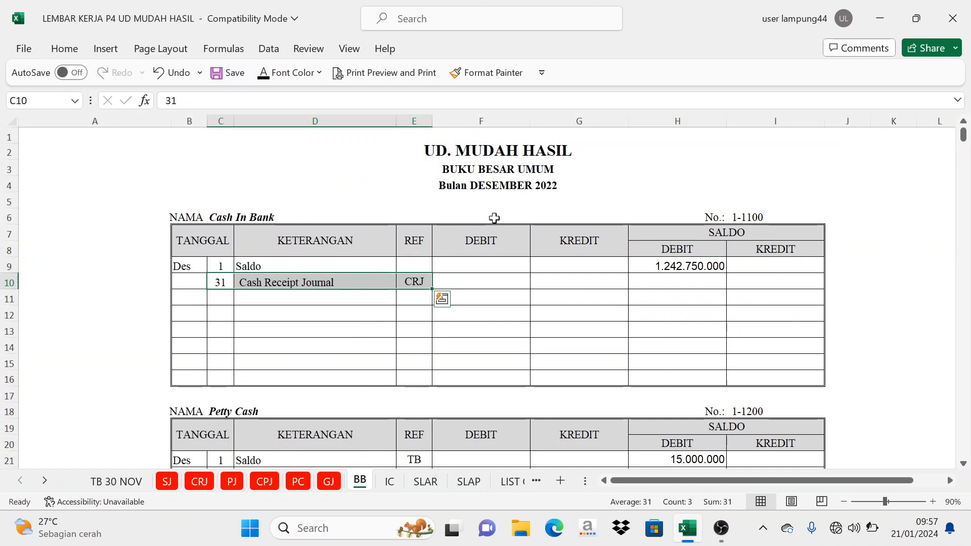
{"action": "left_click_drag", "start_coordinate": [481, 243], "coordinate": [568, 243]}
{"action": "left_click", "coordinate": [484, 281]}
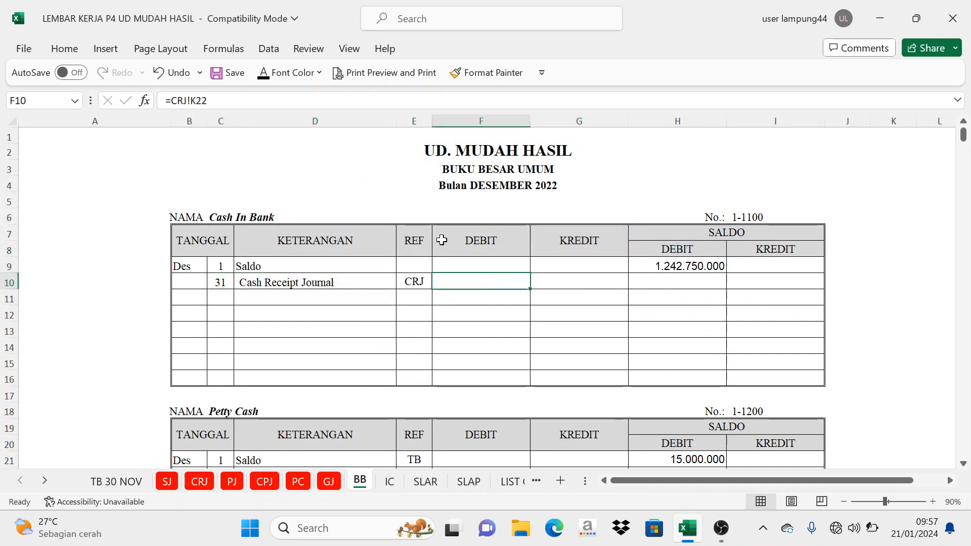
{"action": "left_click", "coordinate": [263, 72]}
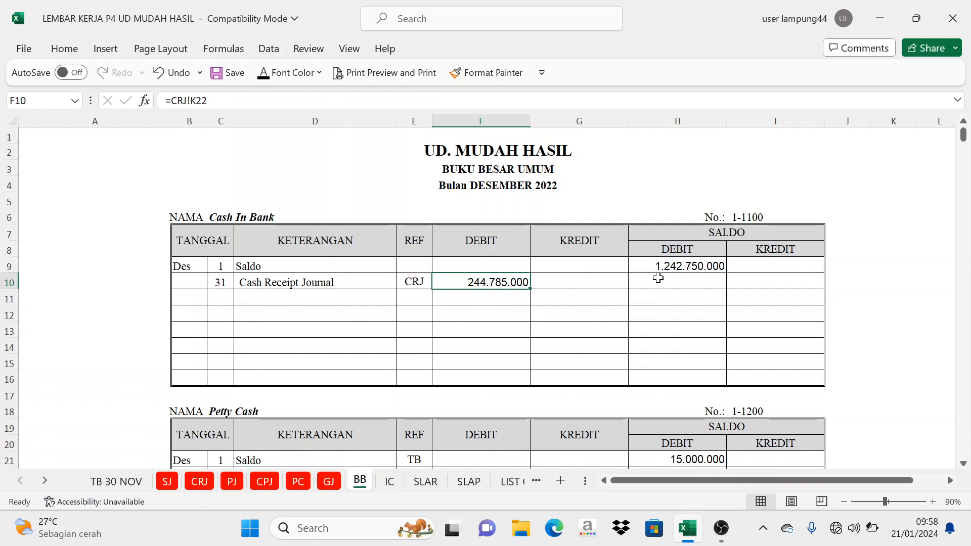
Show the Cash In Bank debit balance in H10, calculated with =H9+F10, by applying black font
{"action": "left_click", "coordinate": [725, 236]}
{"action": "left_click", "coordinate": [707, 268]}
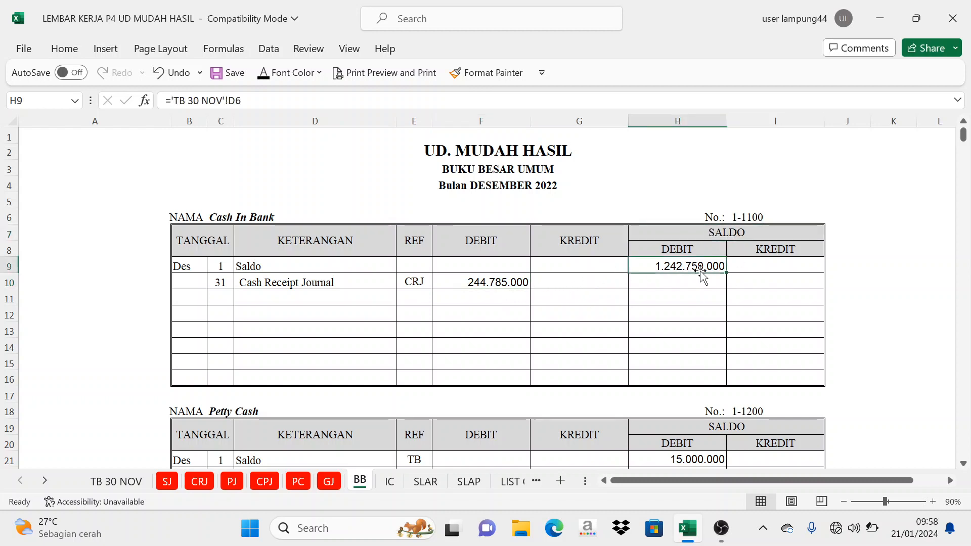
{"action": "left_click", "coordinate": [693, 250]}
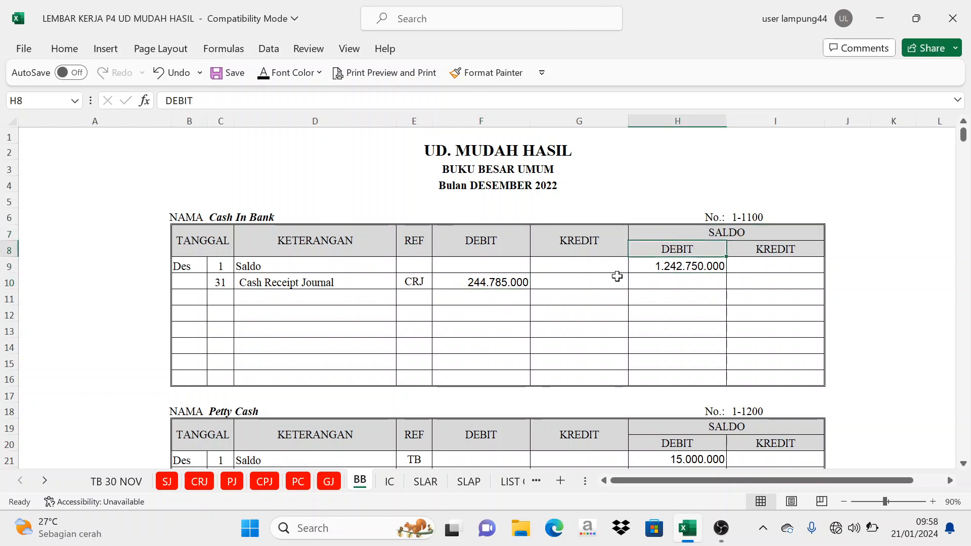
{"action": "left_click", "coordinate": [323, 284]}
{"action": "left_click", "coordinate": [457, 249]}
{"action": "left_click", "coordinate": [468, 275]}
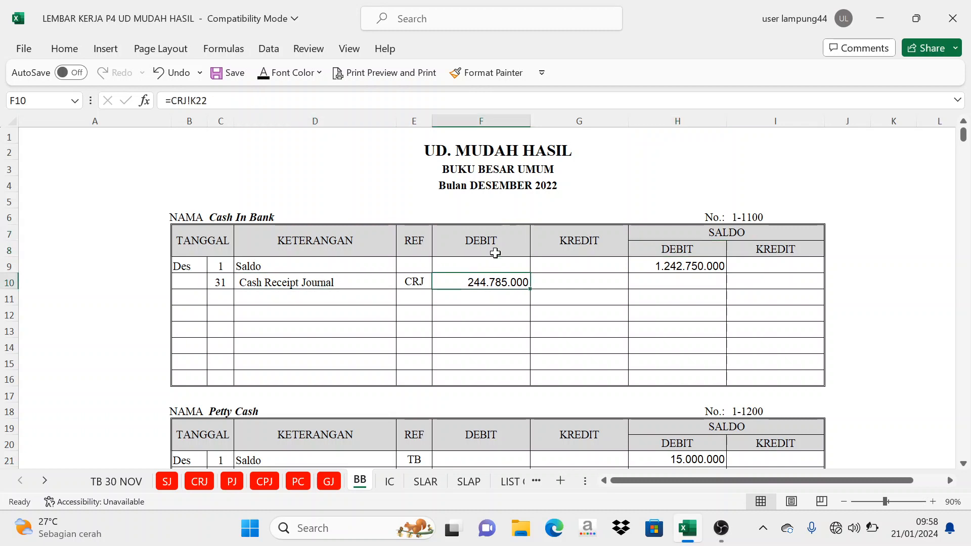
{"action": "left_click", "coordinate": [492, 254]}
{"action": "left_click", "coordinate": [663, 253]}
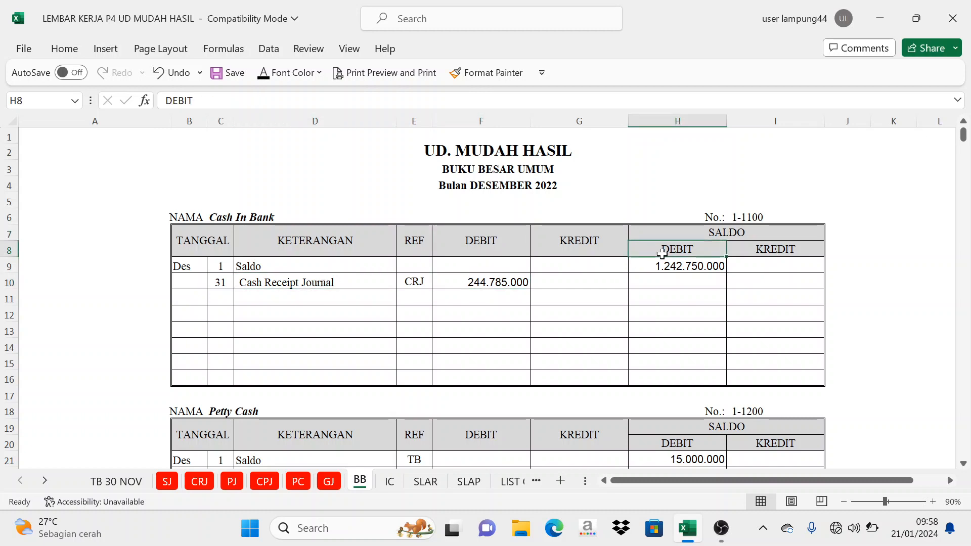
{"action": "left_click", "coordinate": [522, 290]}
{"action": "left_click", "coordinate": [652, 271]}
{"action": "left_click", "coordinate": [655, 284]}
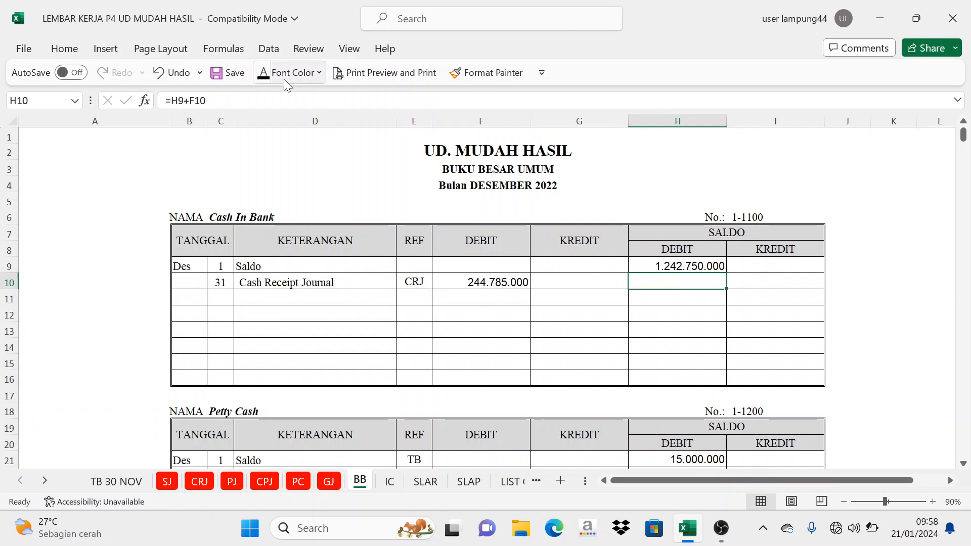
{"action": "left_click", "coordinate": [265, 80]}
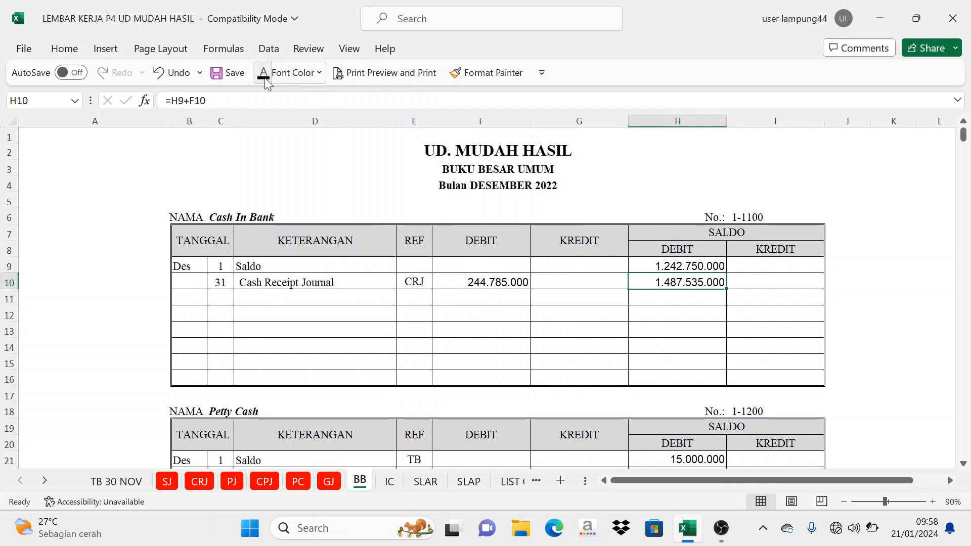
For CRJ credit account 1-1300, apply black font to C35:E35 in the Accounts Receivable ledger to show 31, Cash Receipt Journal and CRJ
{"action": "left_click", "coordinate": [199, 482]}
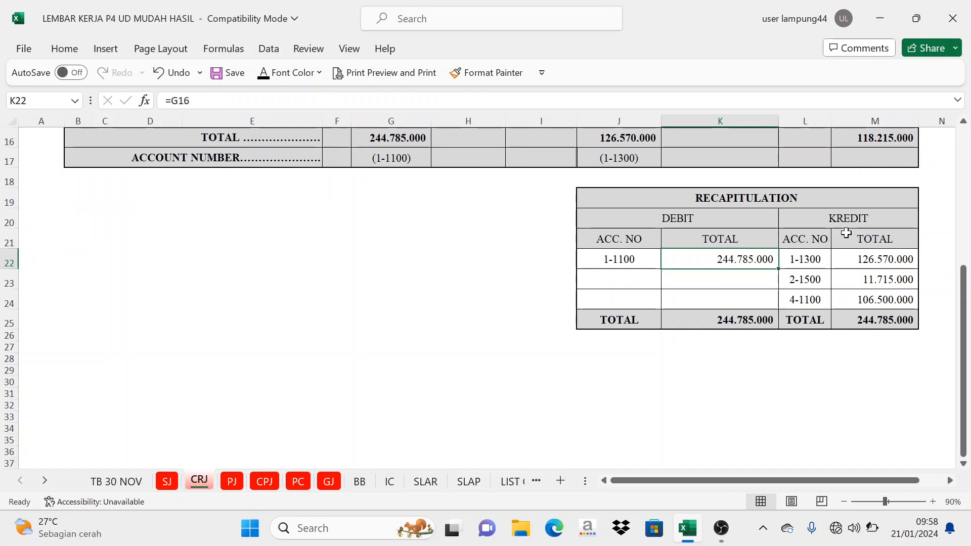
{"action": "left_click_drag", "start_coordinate": [847, 218], "coordinate": [848, 282]}
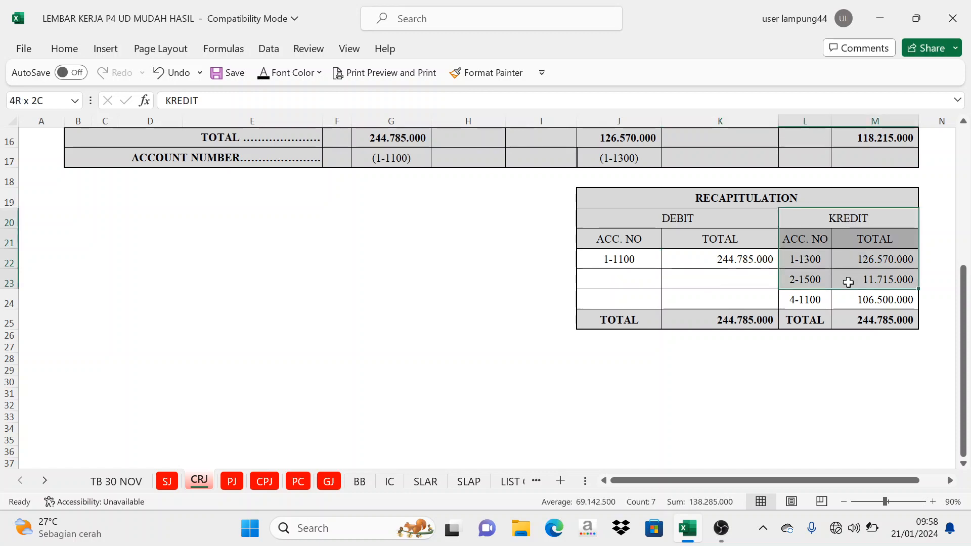
{"action": "left_click", "coordinate": [825, 259]}
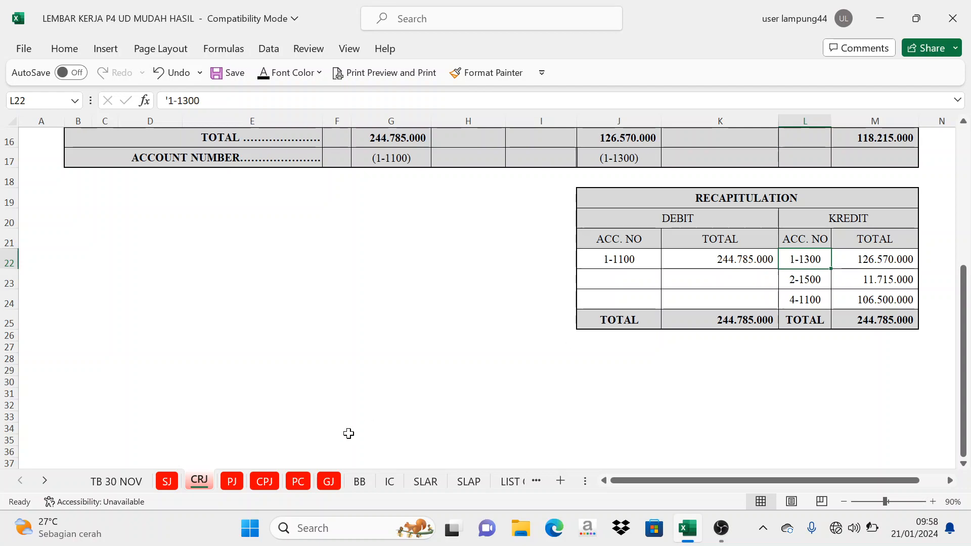
{"action": "left_click", "coordinate": [359, 481]}
{"action": "scroll", "coordinate": [788, 314], "scroll_direction": "down", "scroll_amount": 7}
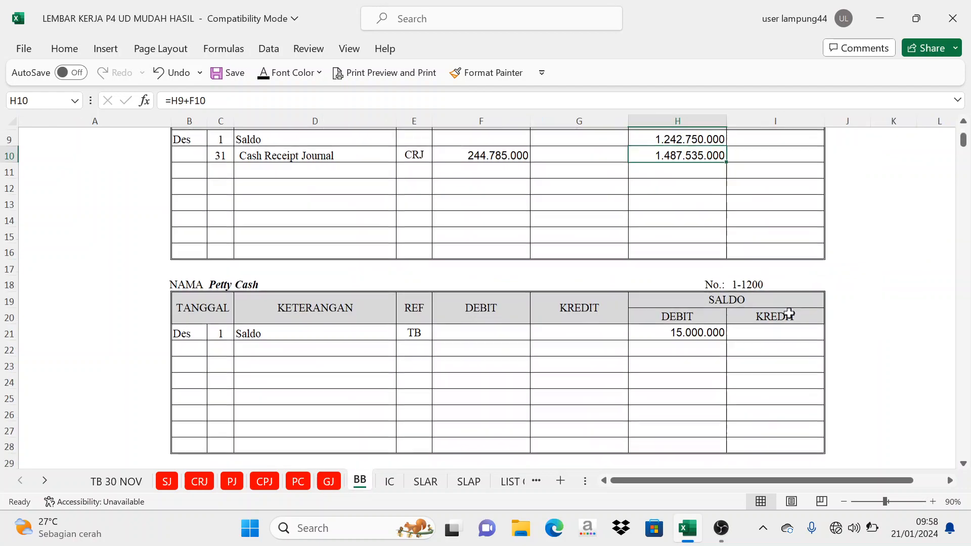
{"action": "left_click", "coordinate": [746, 267]}
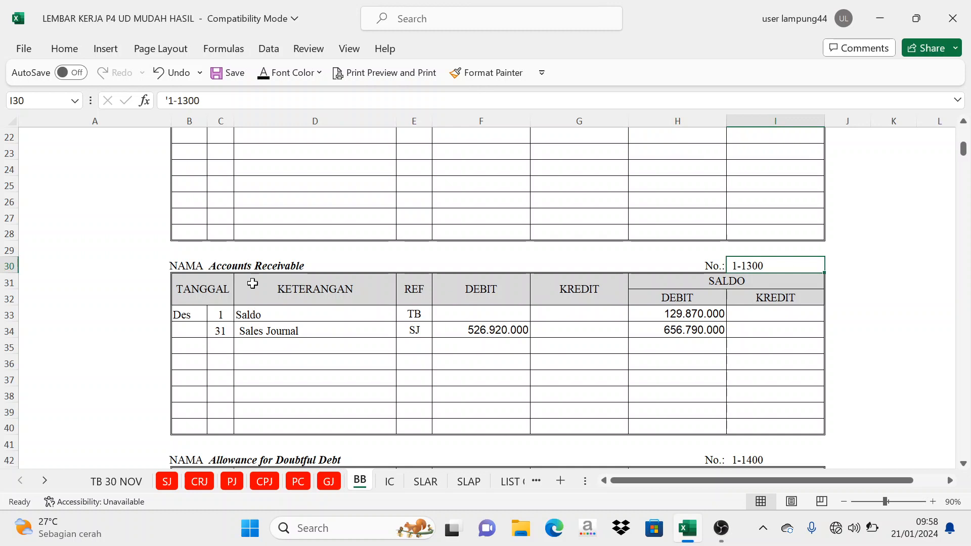
{"action": "left_click", "coordinate": [231, 267]}
{"action": "left_click_drag", "start_coordinate": [223, 348], "coordinate": [414, 346]}
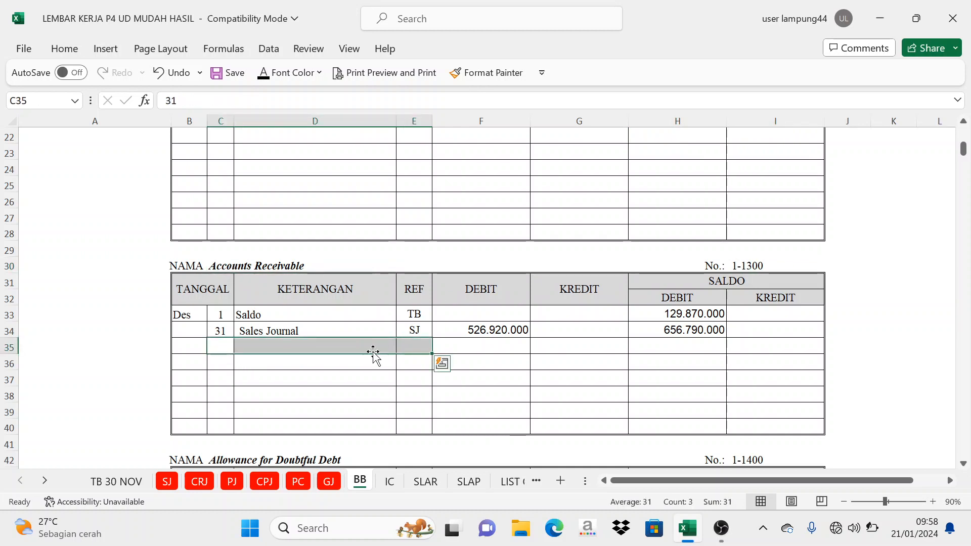
{"action": "left_click", "coordinate": [263, 72]}
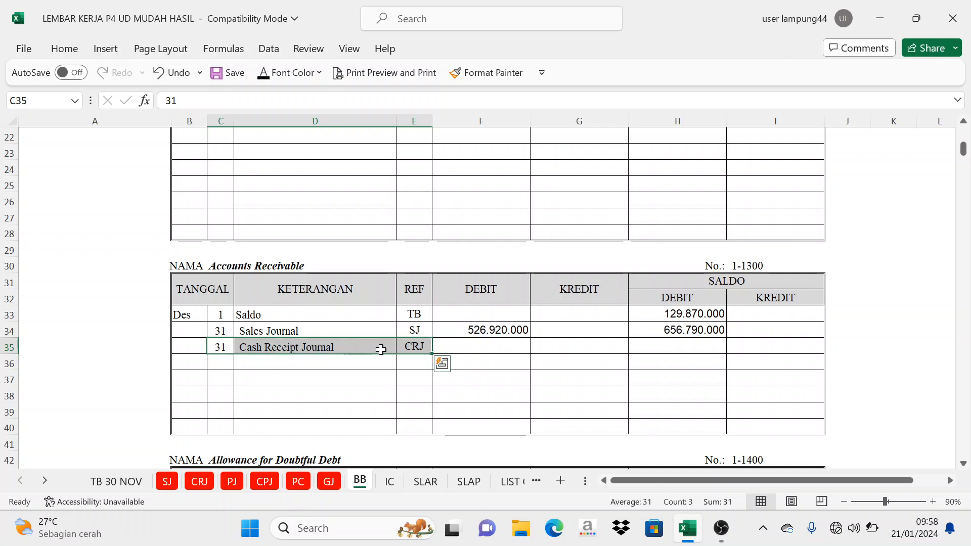
Show the Accounts Receivable credit amount in G35, linked to the CRJ recapitulation with =CRJ!M22, in black font
{"action": "left_click", "coordinate": [504, 349]}
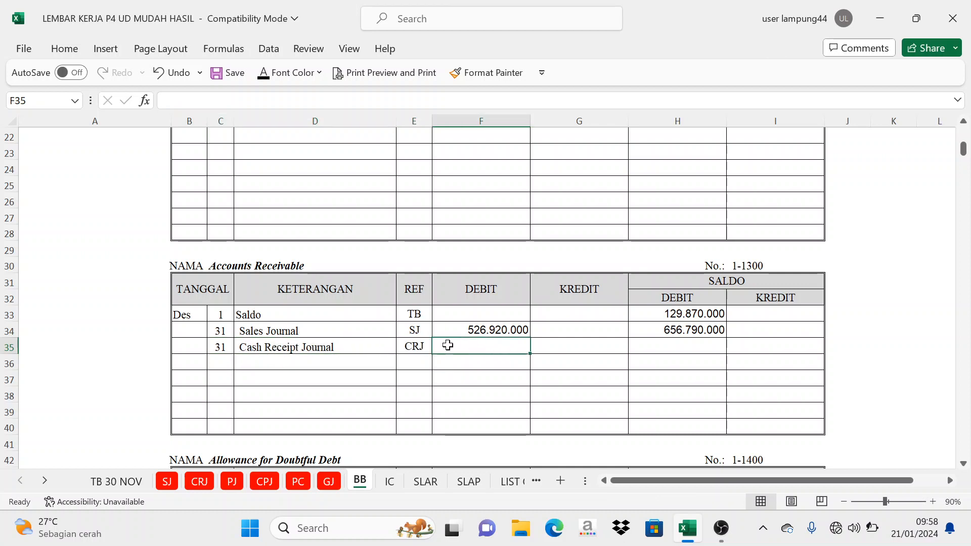
{"action": "left_click", "coordinate": [207, 481]}
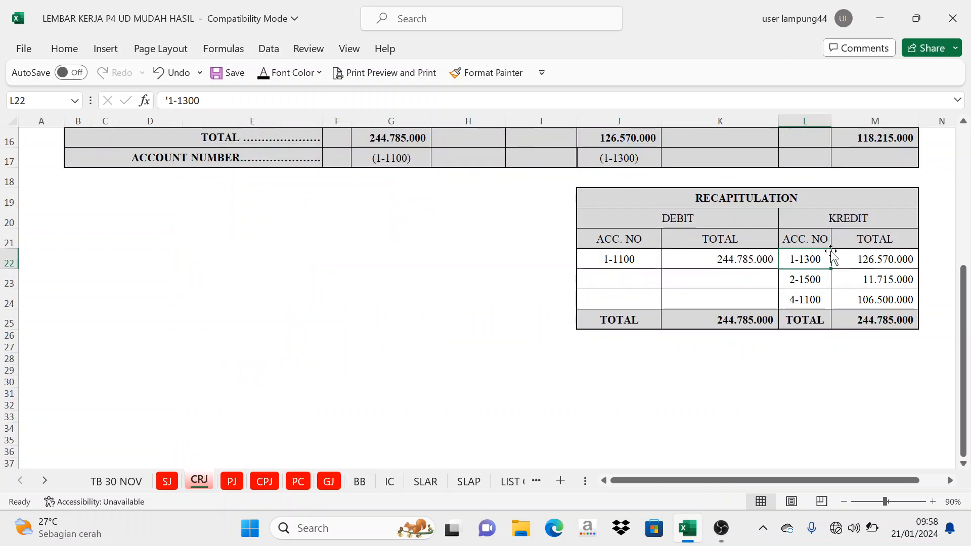
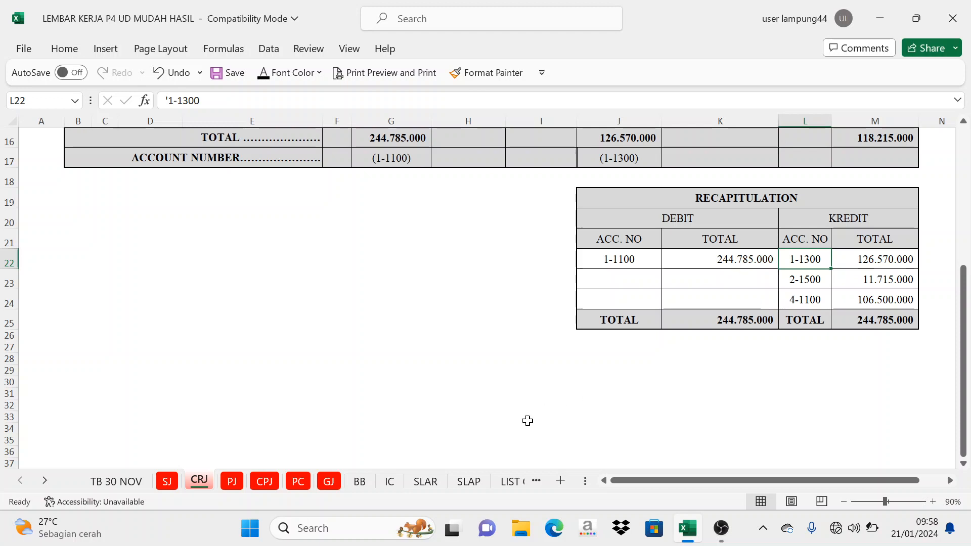
{"action": "left_click", "coordinate": [368, 481]}
{"action": "left_click_drag", "start_coordinate": [486, 299], "coordinate": [565, 288]}
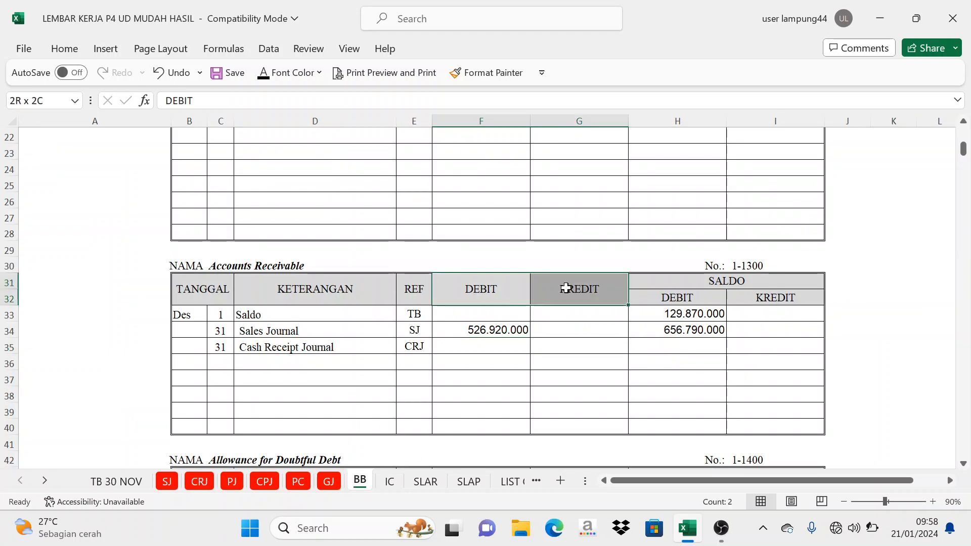
{"action": "left_click", "coordinate": [564, 347]}
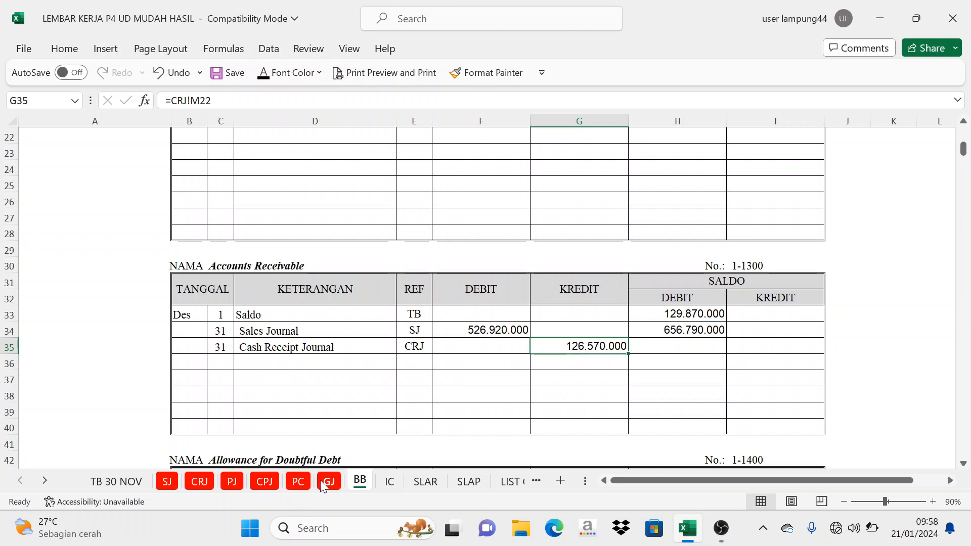
Examine the Accounts Receivable credit posting in G35 against the debit balances in column H to work out how the balance changes
{"action": "left_click", "coordinate": [737, 283]}
{"action": "left_click", "coordinate": [592, 351]}
{"action": "left_click", "coordinate": [708, 284]}
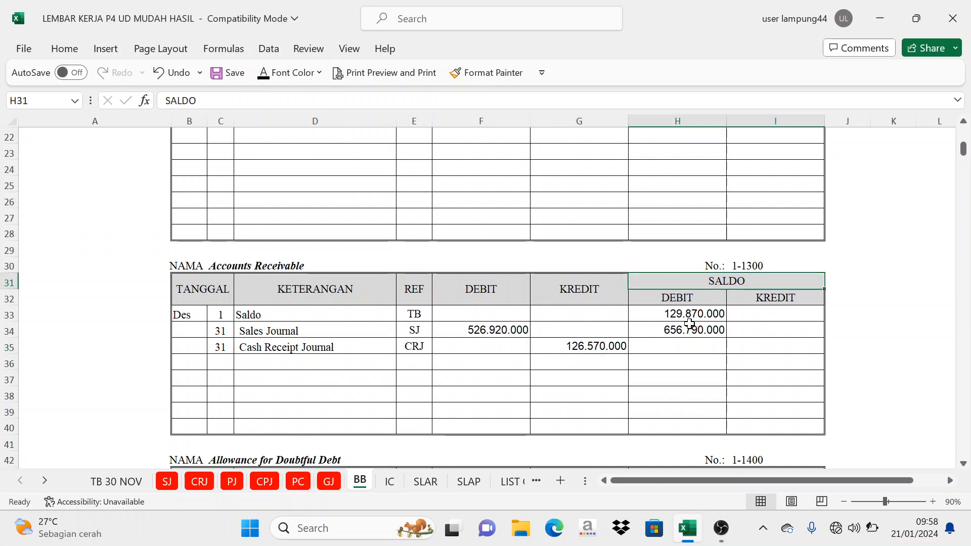
{"action": "left_click", "coordinate": [686, 329]}
{"action": "left_click", "coordinate": [682, 299]}
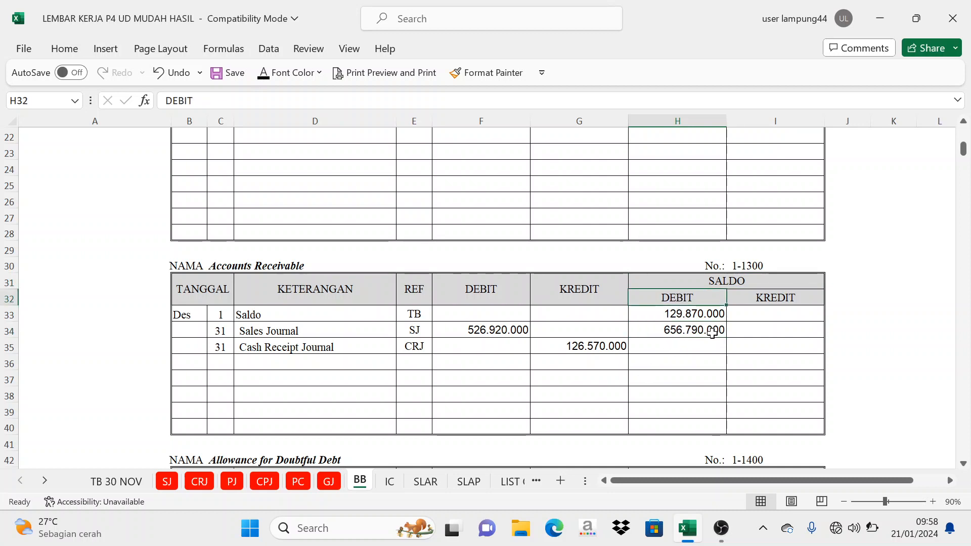
{"action": "left_click", "coordinate": [598, 302]}
{"action": "left_click", "coordinate": [592, 345]}
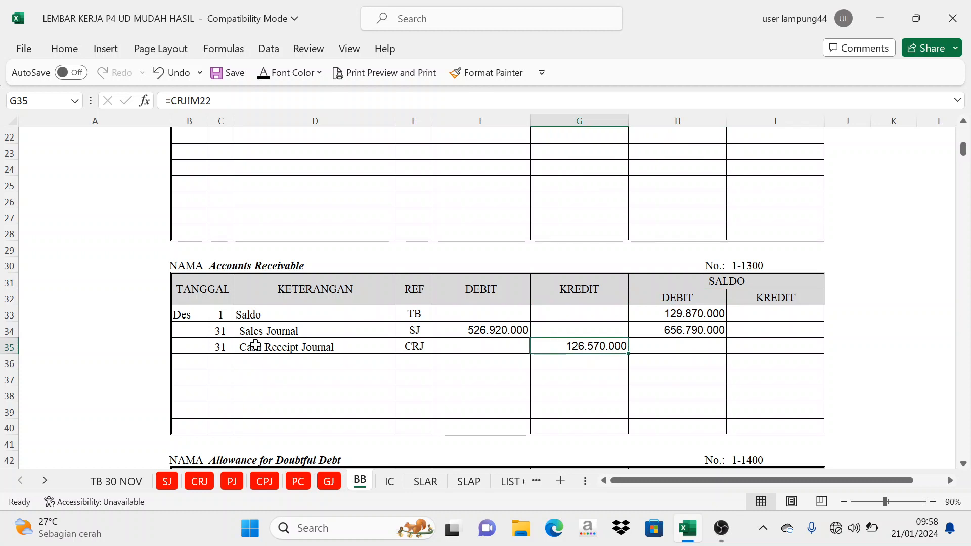
{"action": "left_click", "coordinate": [276, 346]}
{"action": "left_click", "coordinate": [573, 300]}
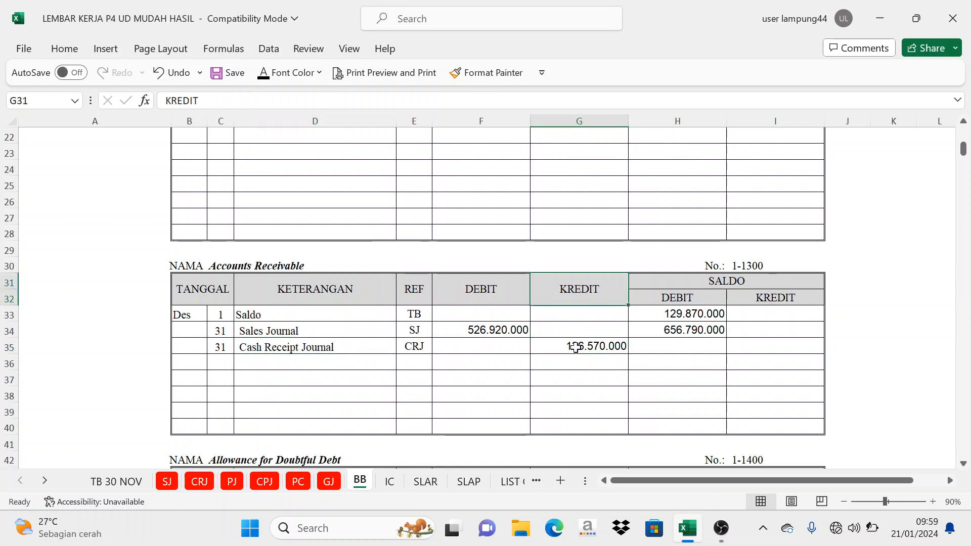
{"action": "left_click", "coordinate": [574, 348]}
{"action": "left_click", "coordinate": [676, 300]}
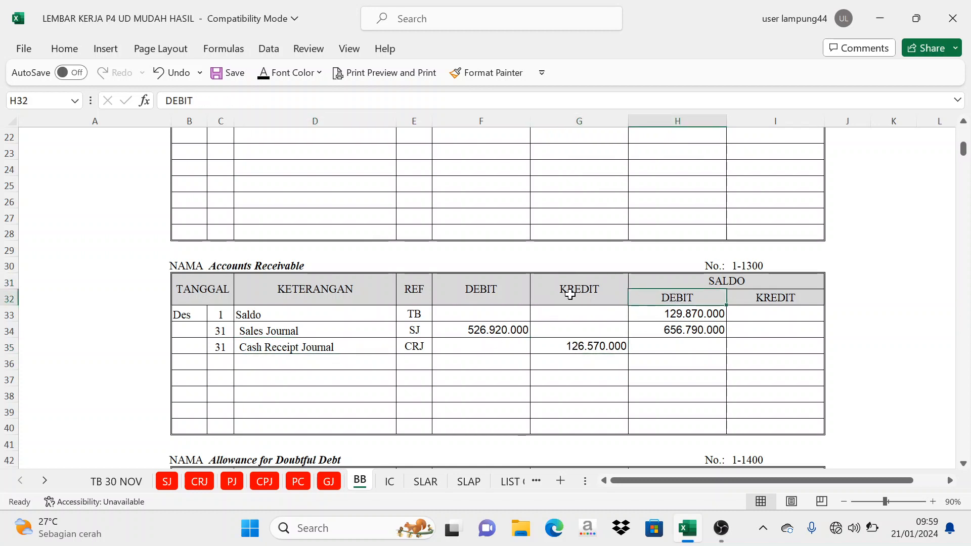
{"action": "left_click", "coordinate": [569, 290]}
{"action": "left_click", "coordinate": [592, 344]}
{"action": "left_click", "coordinate": [685, 299]}
{"action": "left_click", "coordinate": [673, 330]}
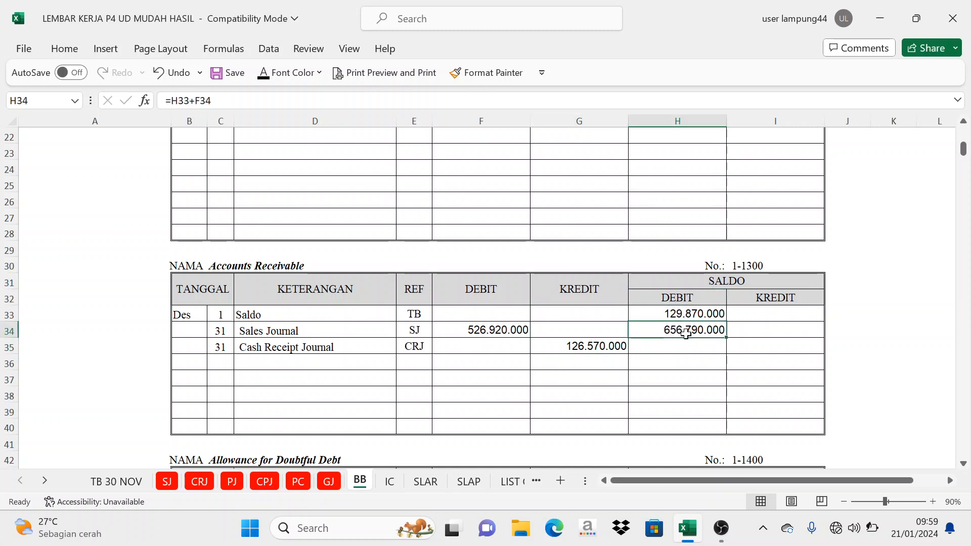
Show the Accounts Receivable debit balance in H35, calculated with =H34-G35, by applying black font
{"action": "left_click", "coordinate": [606, 288]}
{"action": "left_click", "coordinate": [599, 340]}
{"action": "left_click", "coordinate": [657, 342]}
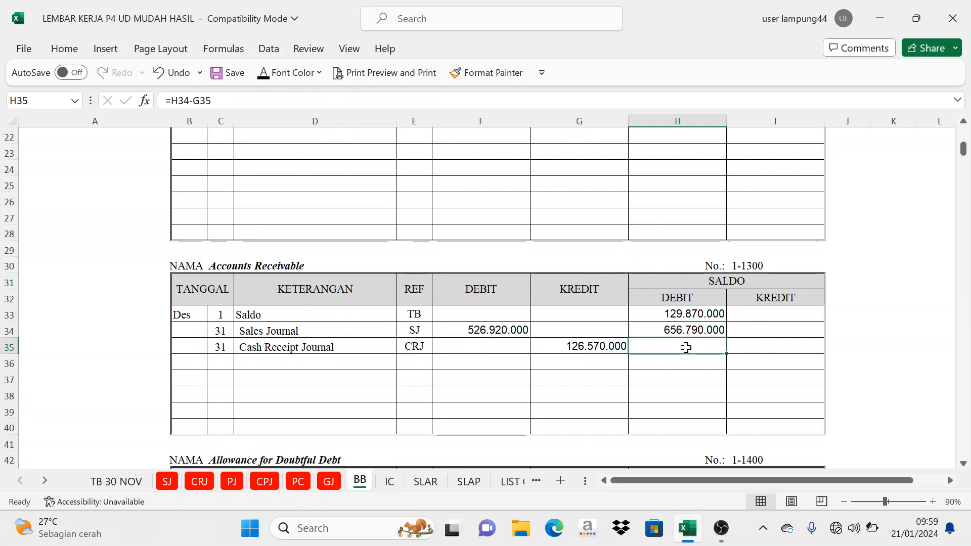
{"action": "left_click", "coordinate": [260, 81]}
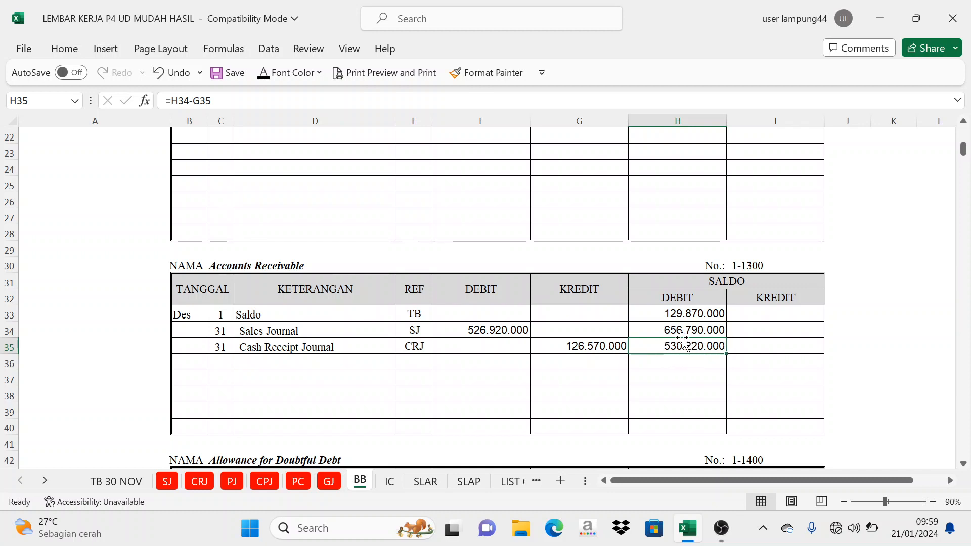
{"action": "key", "text": "Up"}
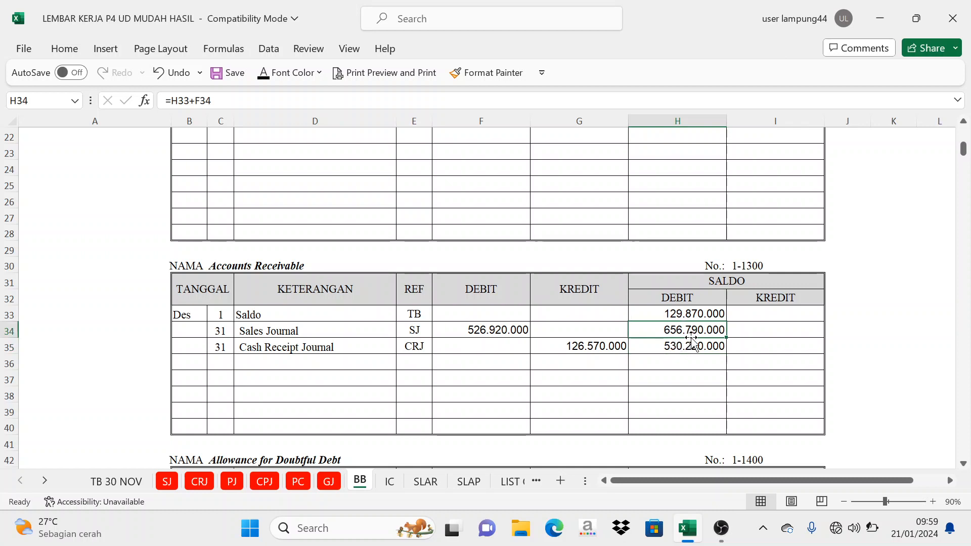
{"action": "left_click", "coordinate": [609, 347]}
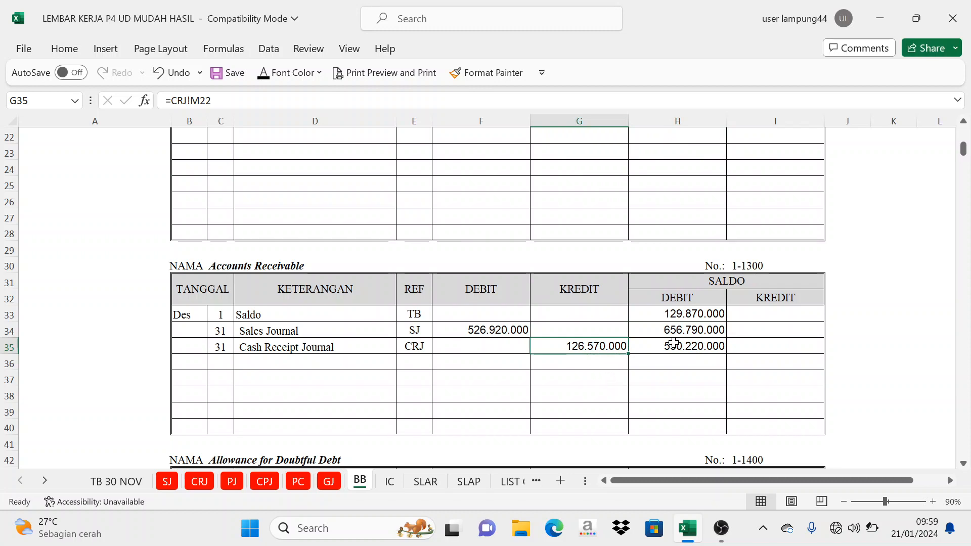
For CRJ credit account 4-1100, apply black font to C263:E263 in the Sales ledger to show 31, Cash Receipt Journal and CRJ
{"action": "left_click", "coordinate": [200, 481]}
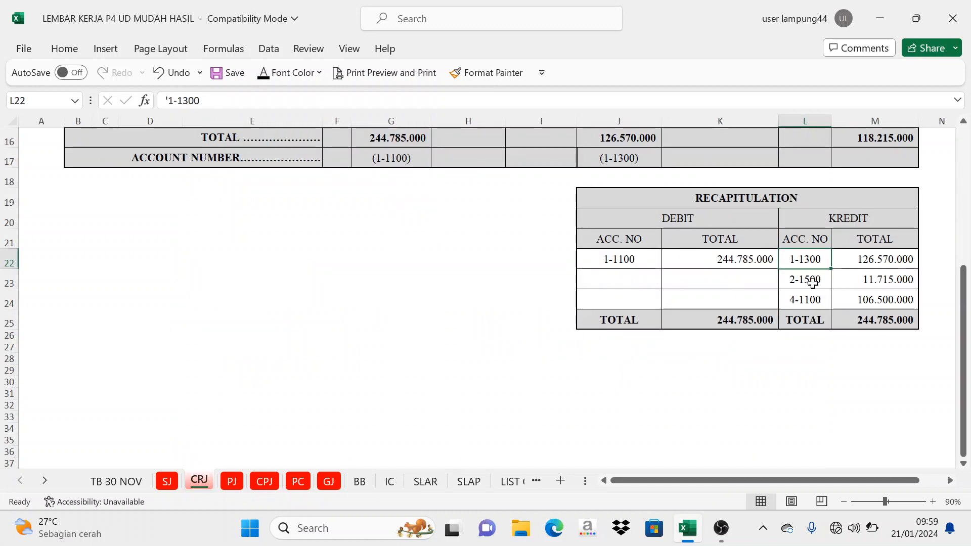
{"action": "left_click", "coordinate": [805, 302]}
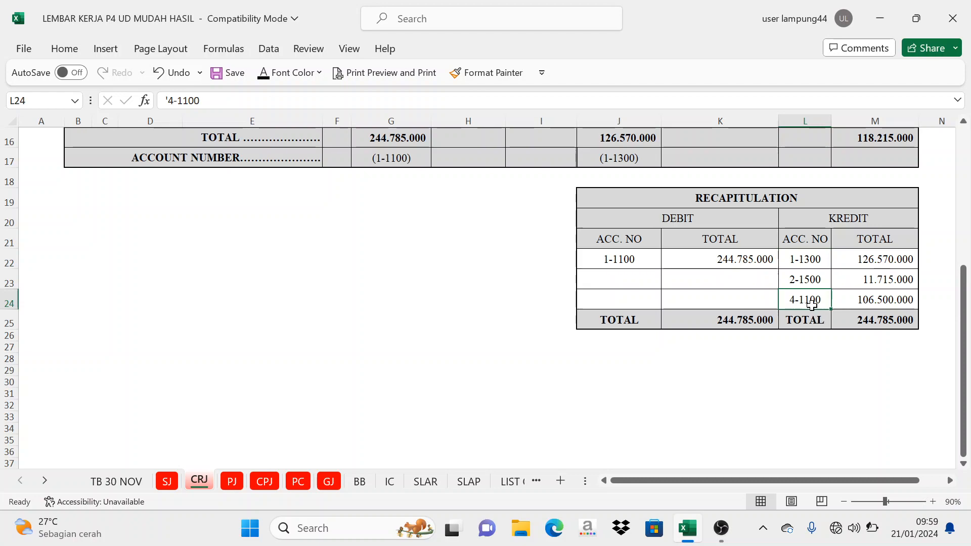
{"action": "left_click", "coordinate": [359, 482]}
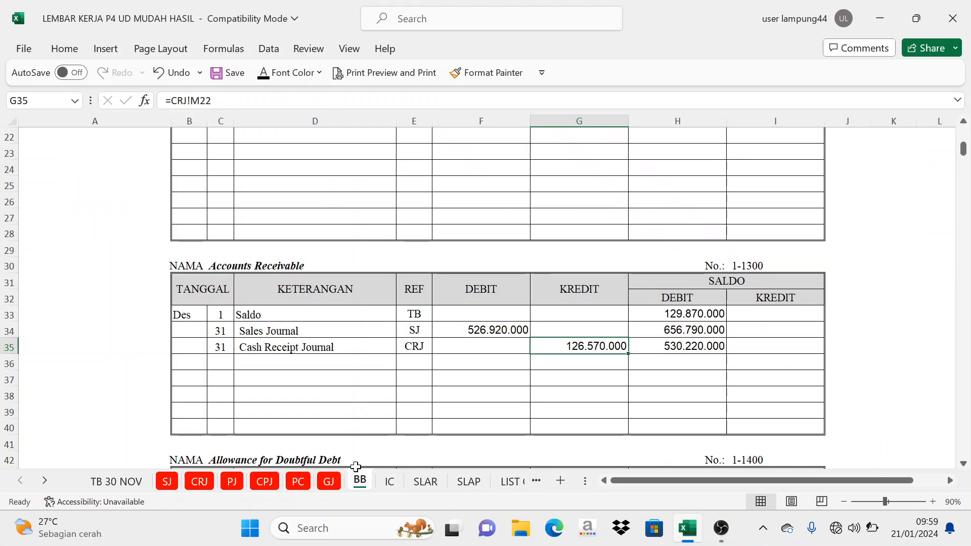
{"action": "scroll", "coordinate": [715, 333], "scroll_direction": "down", "scroll_amount": 20}
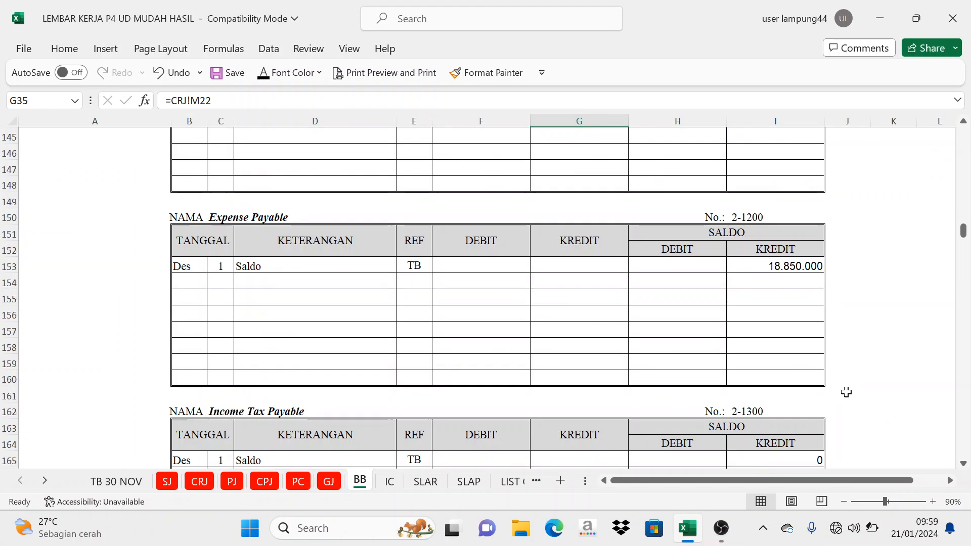
{"action": "scroll", "coordinate": [854, 394], "scroll_direction": "down", "scroll_amount": 20}
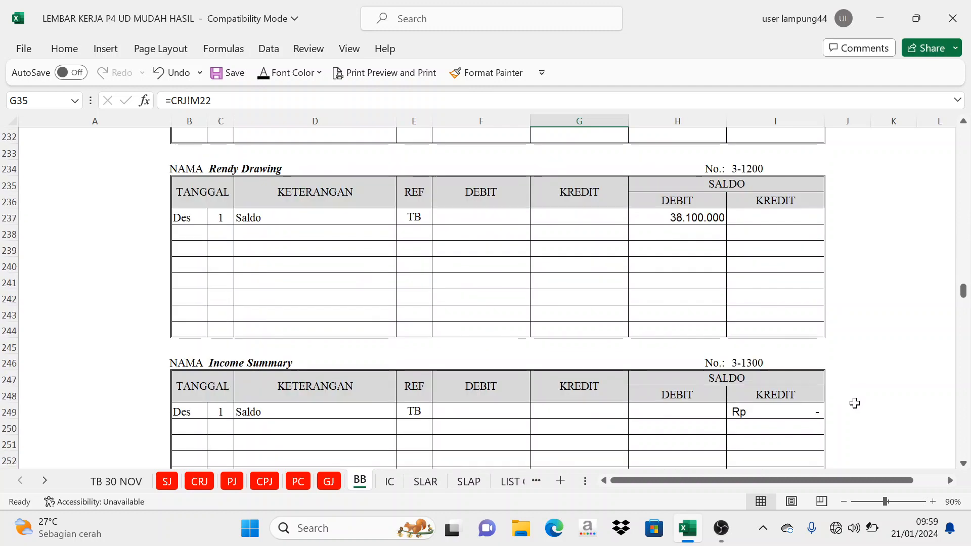
{"action": "scroll", "coordinate": [839, 394], "scroll_direction": "down", "scroll_amount": 2}
{"action": "scroll", "coordinate": [799, 329], "scroll_direction": "up", "scroll_amount": 1}
{"action": "left_click", "coordinate": [733, 269]}
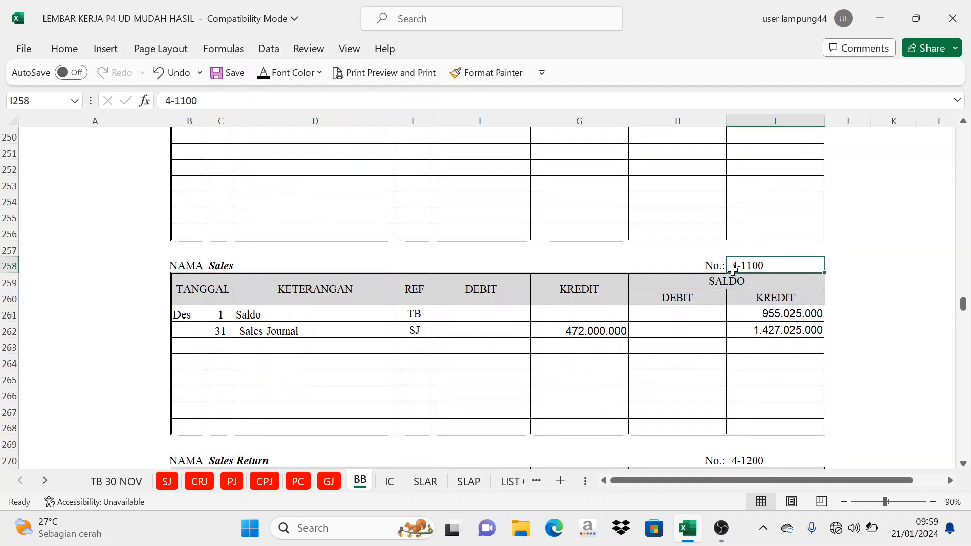
{"action": "left_click", "coordinate": [215, 266]}
{"action": "left_click_drag", "start_coordinate": [227, 347], "coordinate": [407, 349]}
{"action": "left_click", "coordinate": [263, 77]}
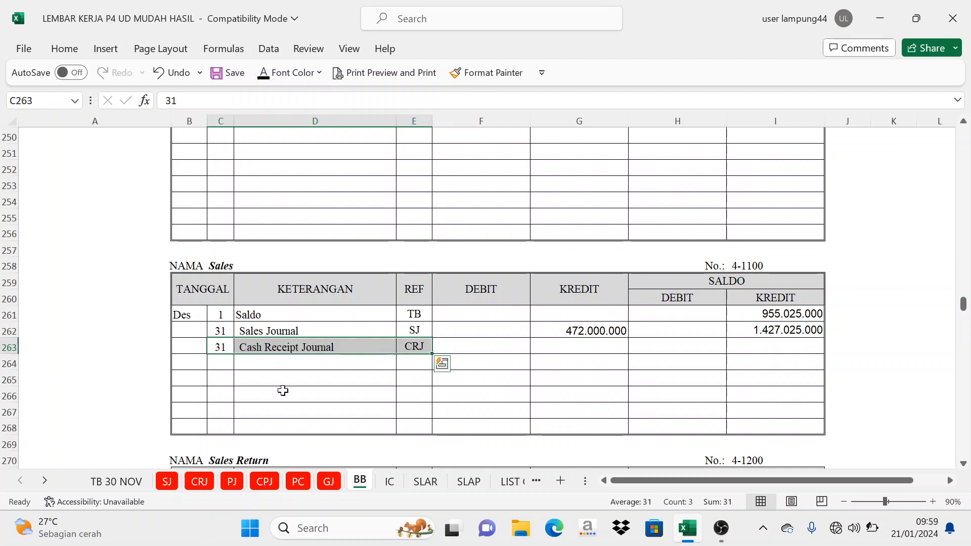
Show the Sales credit amount in G263, linked to the CRJ recapitulation with =CRJ!M24, in black font
{"action": "left_click", "coordinate": [209, 487]}
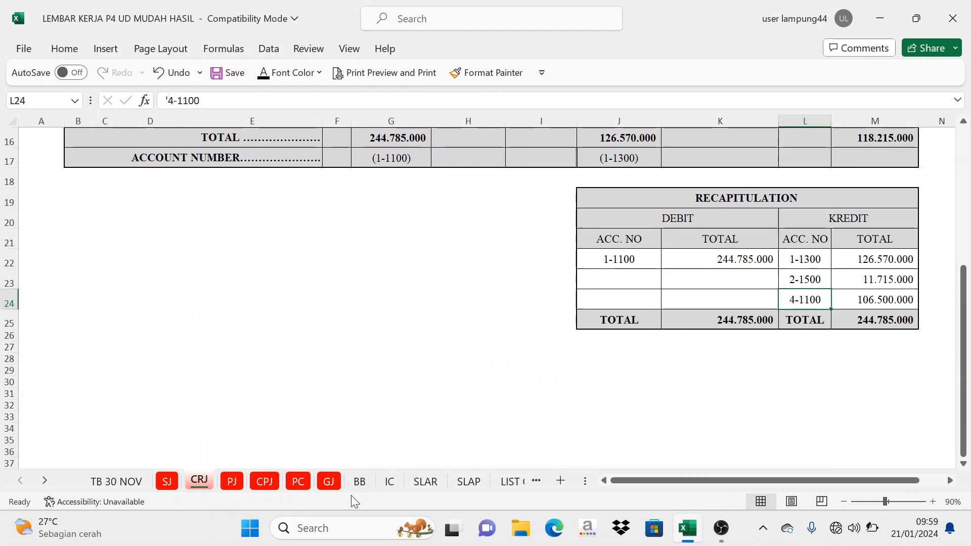
{"action": "left_click", "coordinate": [360, 482]}
{"action": "left_click", "coordinate": [556, 350]}
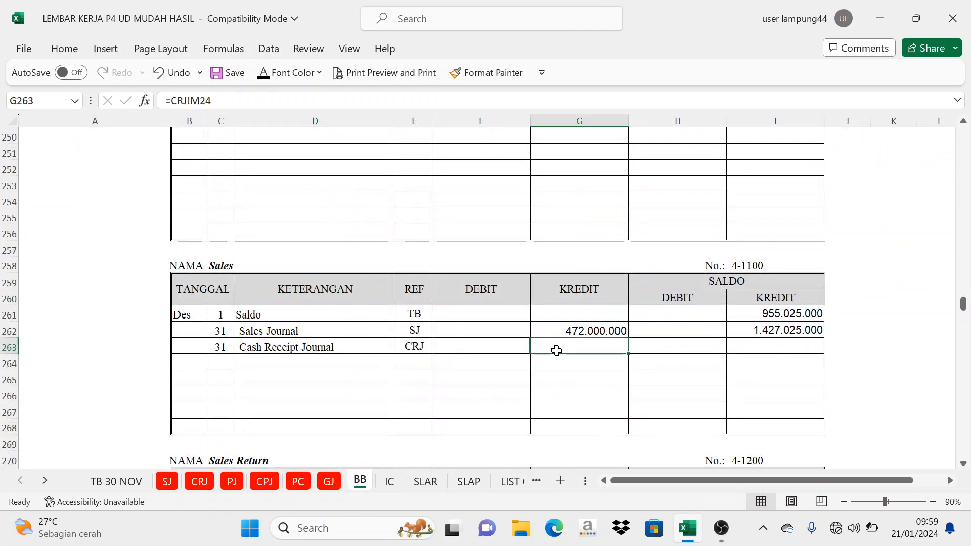
{"action": "left_click", "coordinate": [296, 74]}
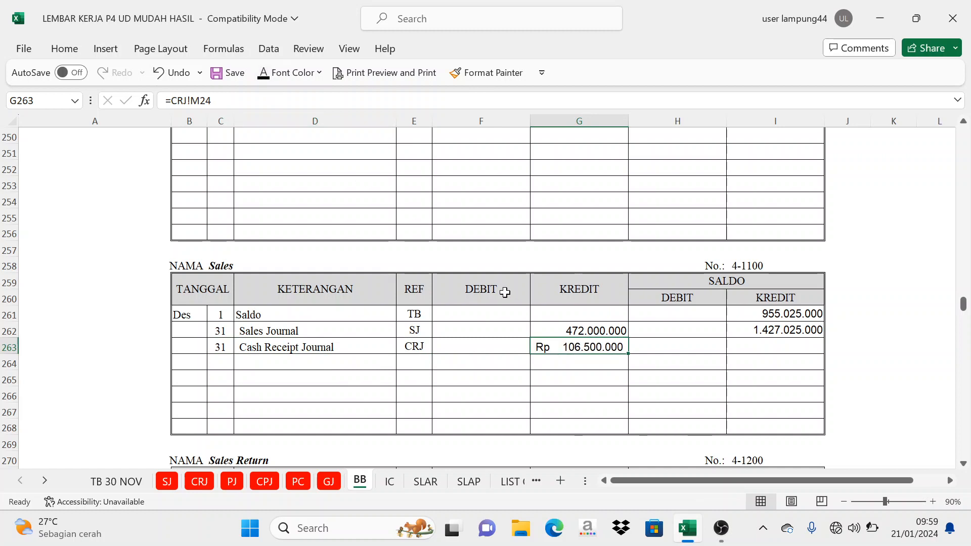
{"action": "left_click_drag", "start_coordinate": [505, 292], "coordinate": [580, 286]}
{"action": "left_click", "coordinate": [576, 348]}
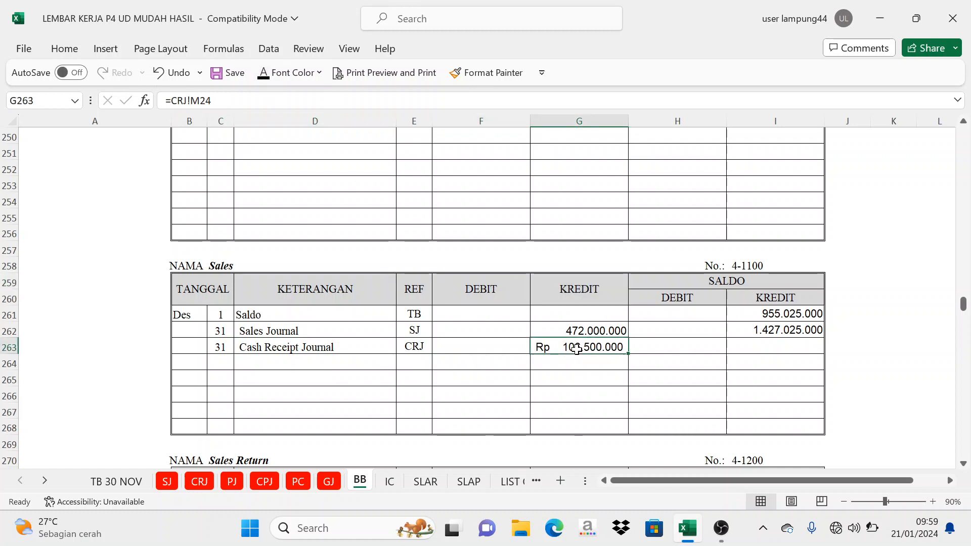
Compare the Sales credit posting in G263 with the account's credit balance column to determine how the balance changes
{"action": "left_click", "coordinate": [761, 297]}
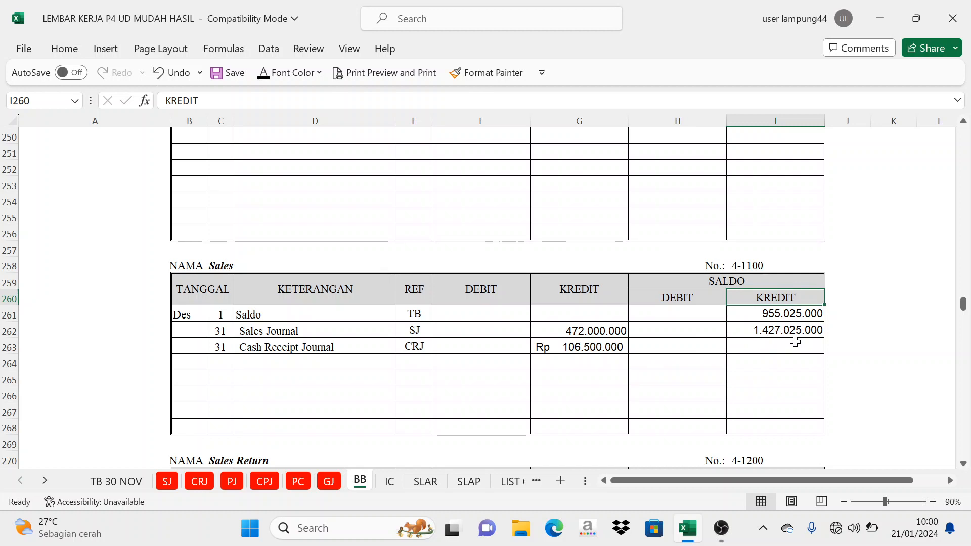
{"action": "left_click", "coordinate": [767, 329]}
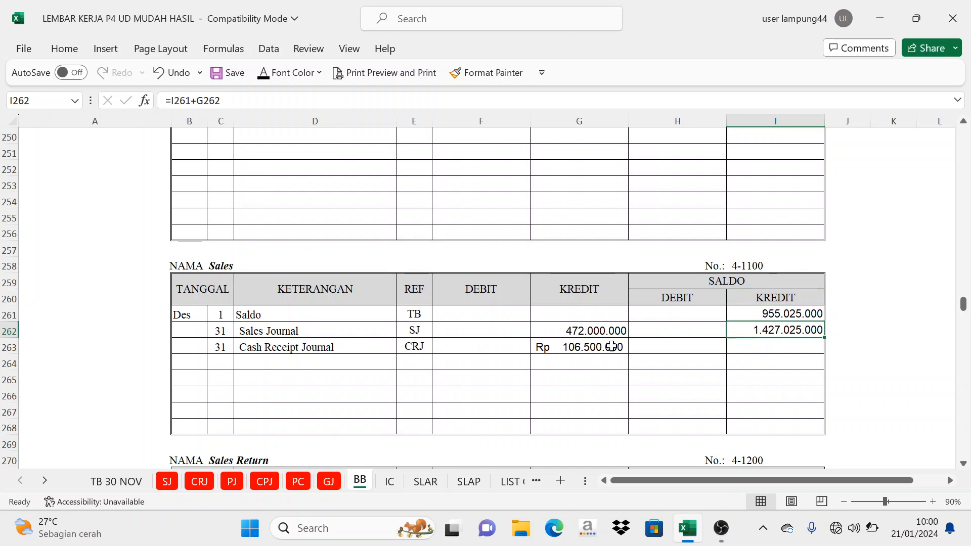
{"action": "left_click", "coordinate": [611, 346]}
{"action": "left_click", "coordinate": [330, 347]}
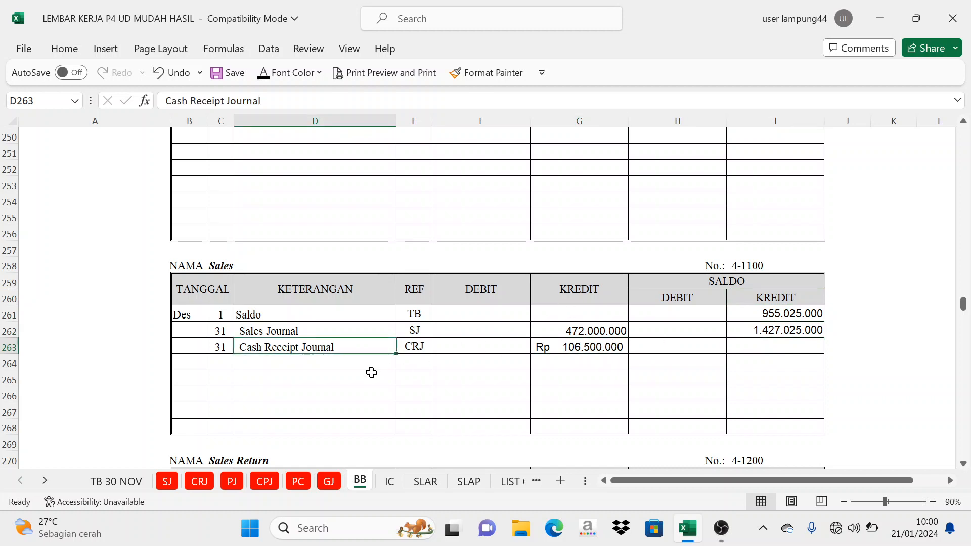
{"action": "left_click", "coordinate": [570, 291]}
{"action": "left_click", "coordinate": [571, 349]}
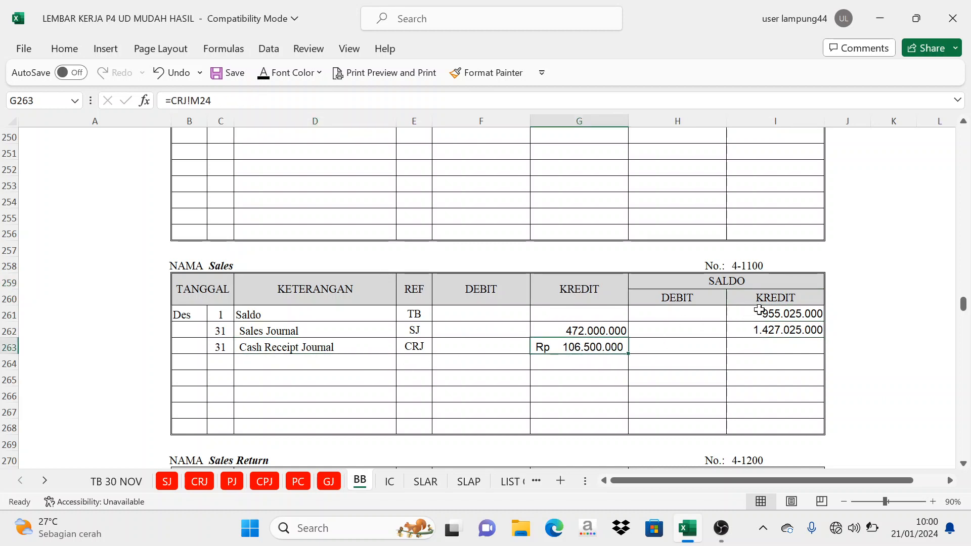
{"action": "left_click", "coordinate": [772, 304]}
{"action": "left_click", "coordinate": [616, 295]}
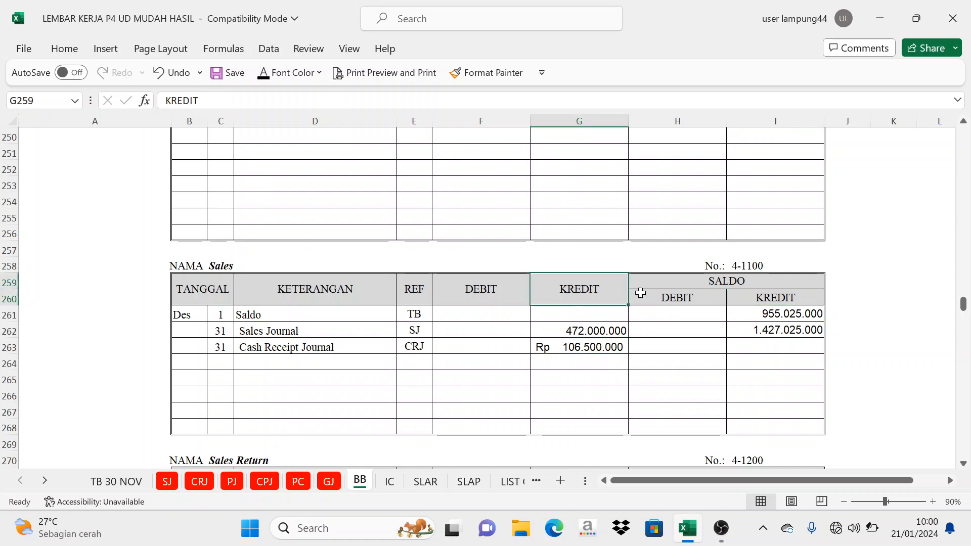
Show the Sales credit balance in I263, calculated with =I262+G263, by applying black font
{"action": "left_click", "coordinate": [760, 298]}
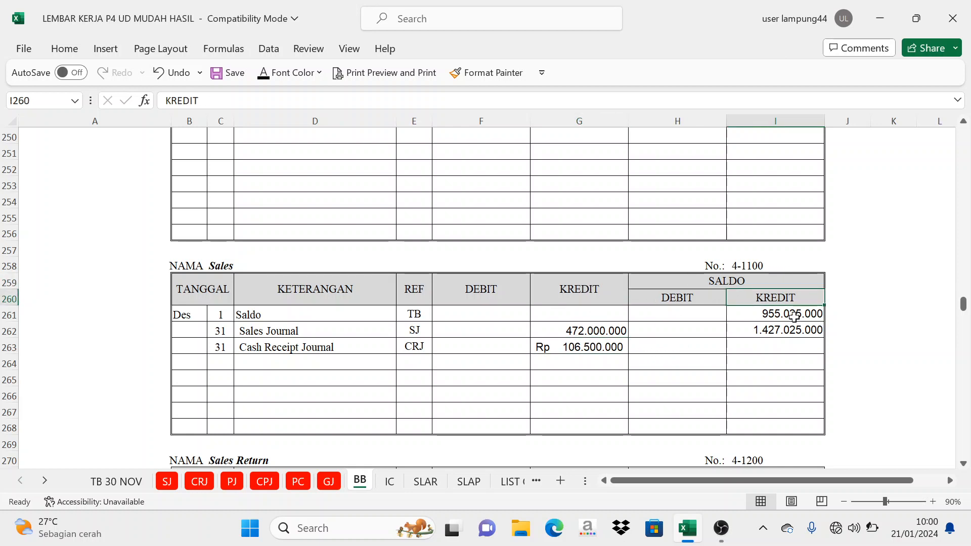
{"action": "left_click", "coordinate": [785, 330]}
{"action": "left_click", "coordinate": [775, 350]}
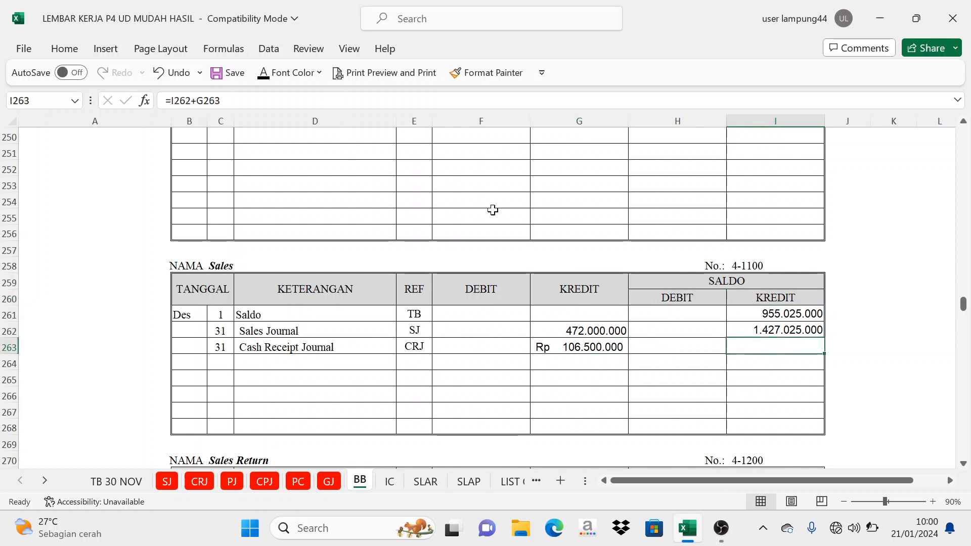
{"action": "left_click", "coordinate": [267, 80]}
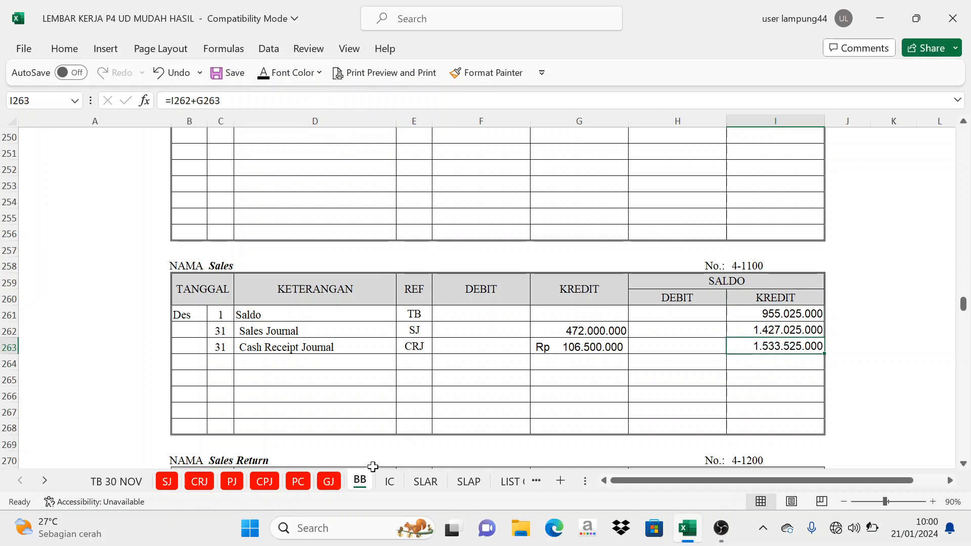
Review the debit and credit accounts in the Cash Receipt Journal recapitulation to check what has been posted
{"action": "left_click", "coordinate": [215, 481]}
{"action": "scroll", "coordinate": [738, 318], "scroll_direction": "up", "scroll_amount": 3}
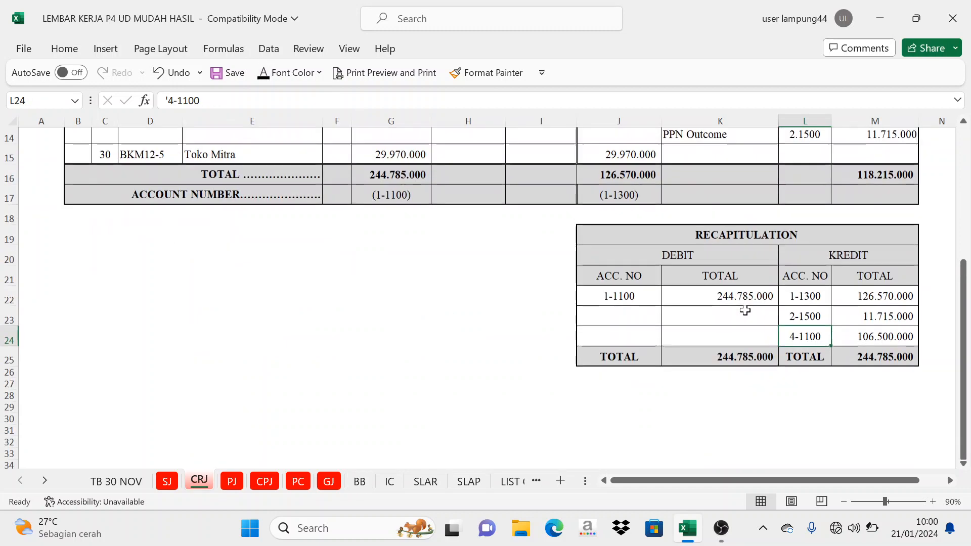
{"action": "scroll", "coordinate": [737, 320], "scroll_direction": "down", "scroll_amount": 2}
{"action": "left_click", "coordinate": [843, 310]}
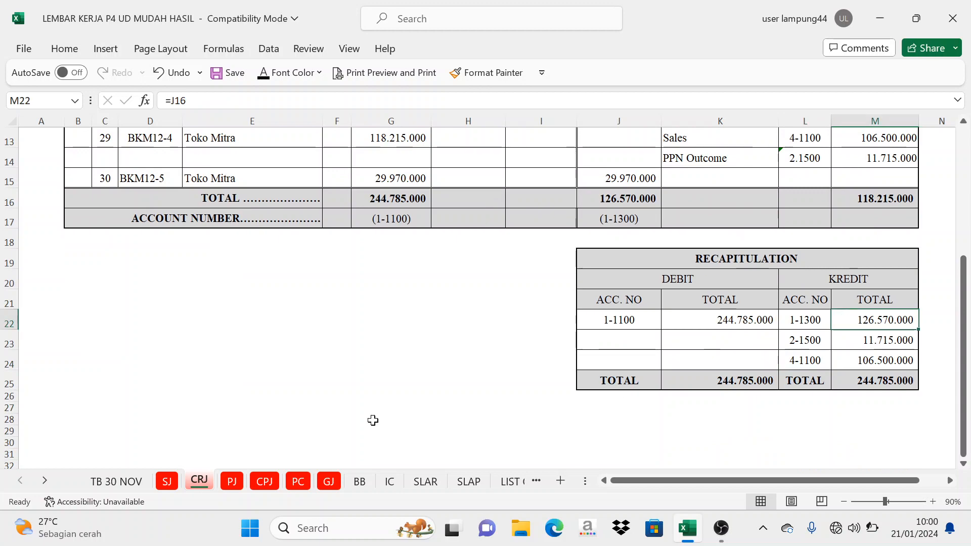
{"action": "scroll", "coordinate": [414, 375], "scroll_direction": "up", "scroll_amount": 4}
Open the Purchase Journal sheet and examine the debit accounts 1-1500, 2-1600 and 5-1200 in its recapitulation
{"action": "left_click", "coordinate": [231, 483]}
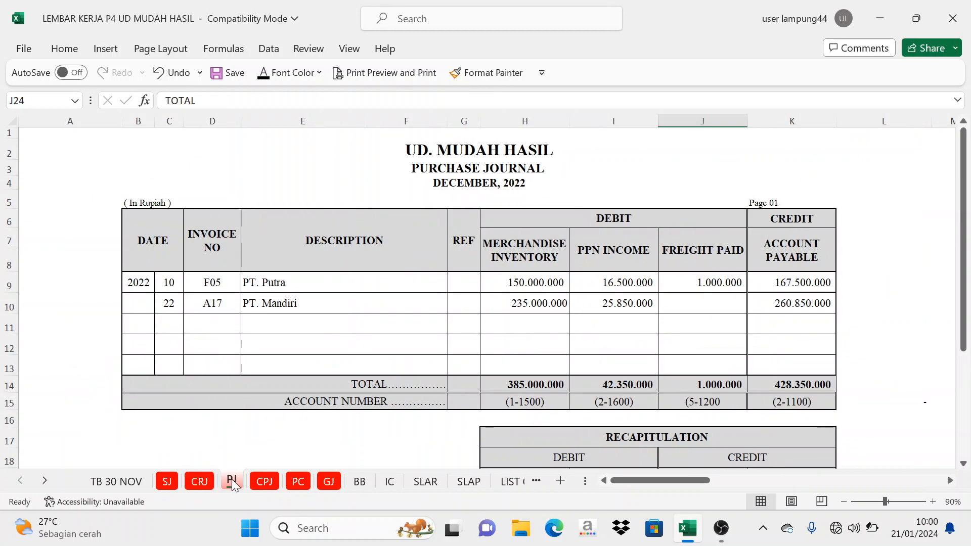
{"action": "scroll", "coordinate": [474, 353], "scroll_direction": "down", "scroll_amount": 4}
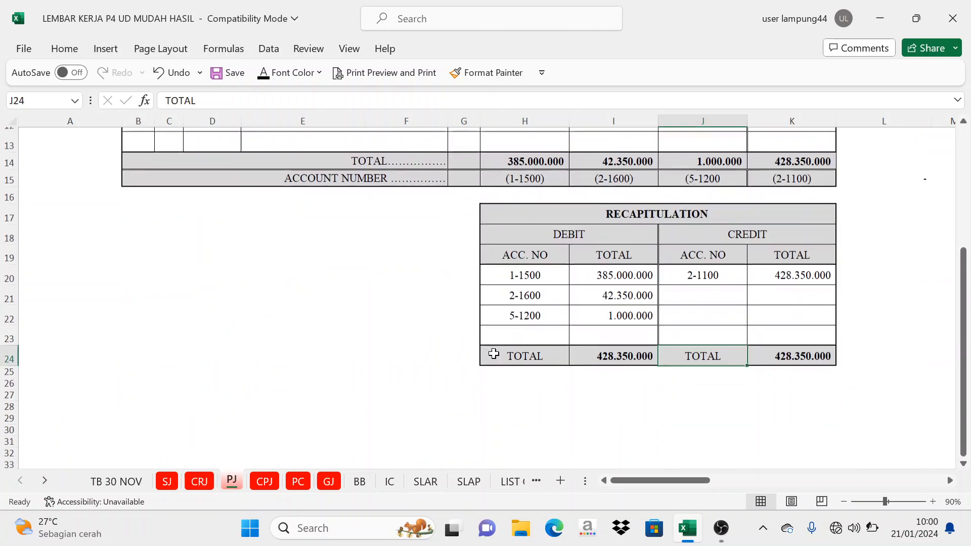
{"action": "scroll", "coordinate": [524, 353], "scroll_direction": "up", "scroll_amount": 4}
{"action": "scroll", "coordinate": [502, 347], "scroll_direction": "down", "scroll_amount": 1}
{"action": "scroll", "coordinate": [526, 352], "scroll_direction": "down", "scroll_amount": 3}
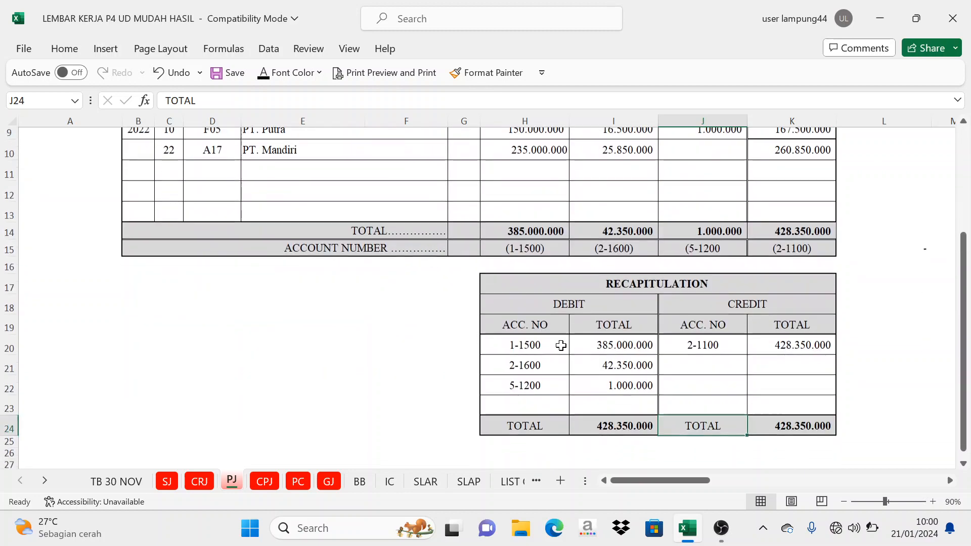
{"action": "left_click", "coordinate": [527, 278]}
{"action": "left_click", "coordinate": [526, 306]}
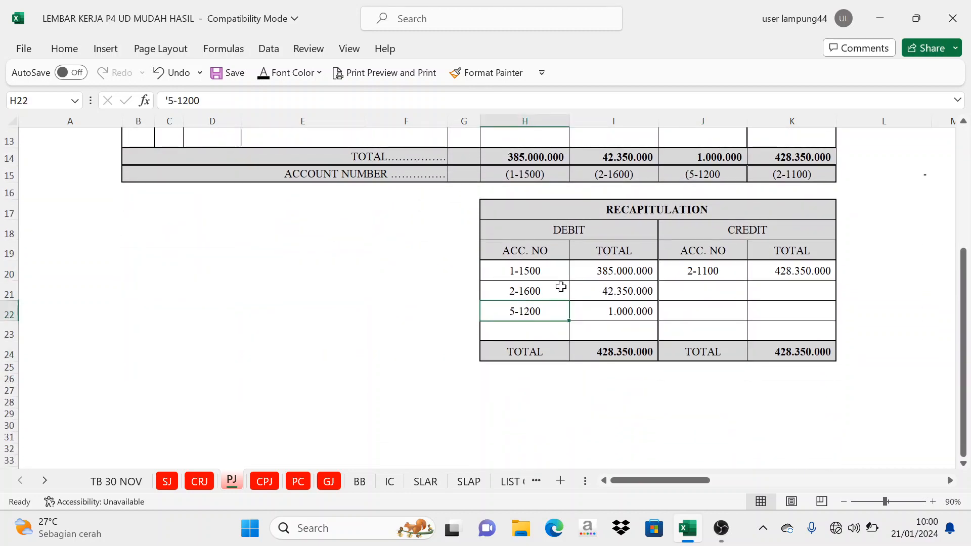
Review the credit account 2-1100 and the debit side of the Purchase Journal recapitulation, starting with account 1-1500
{"action": "left_click", "coordinate": [743, 235]}
{"action": "left_click", "coordinate": [718, 269]}
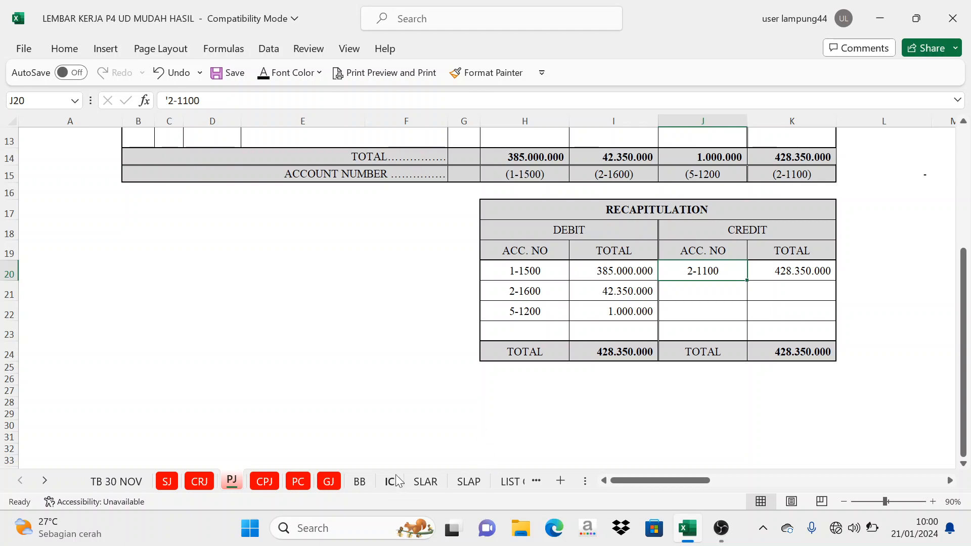
{"action": "left_click", "coordinate": [536, 275]}
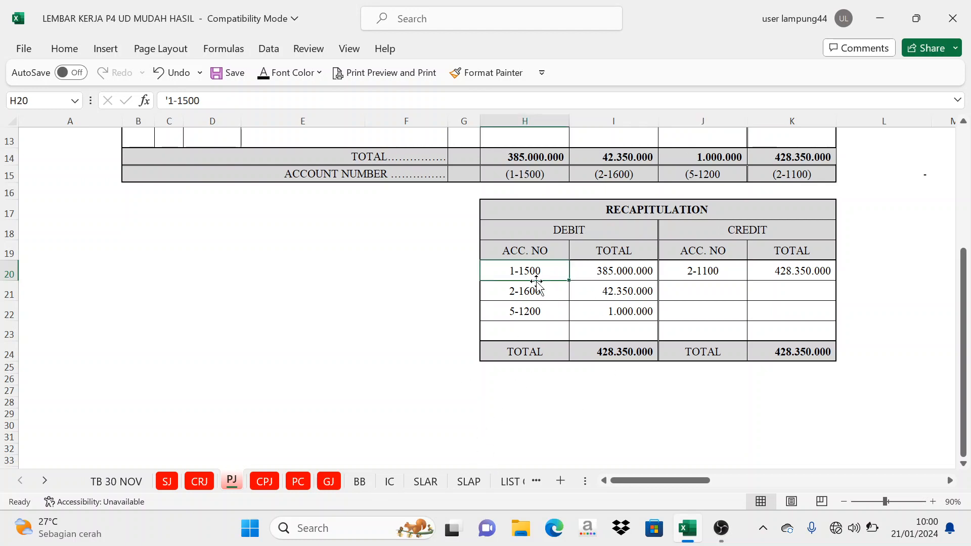
{"action": "left_click", "coordinate": [576, 233]}
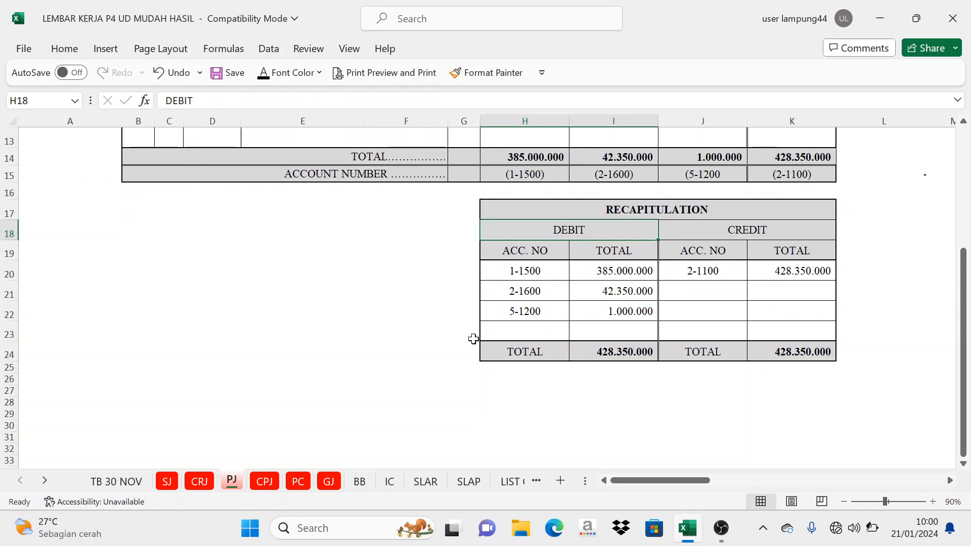
In the BB sheet's Merchandise Inventory account 1-1500, show date 31, Purchases Journal and reference PJ in C58:E58 by applying black font
{"action": "left_click", "coordinate": [359, 481]}
{"action": "left_click_drag", "start_coordinate": [963, 304], "coordinate": [969, 181]}
{"action": "scroll", "coordinate": [872, 225], "scroll_direction": "up", "scroll_amount": 5}
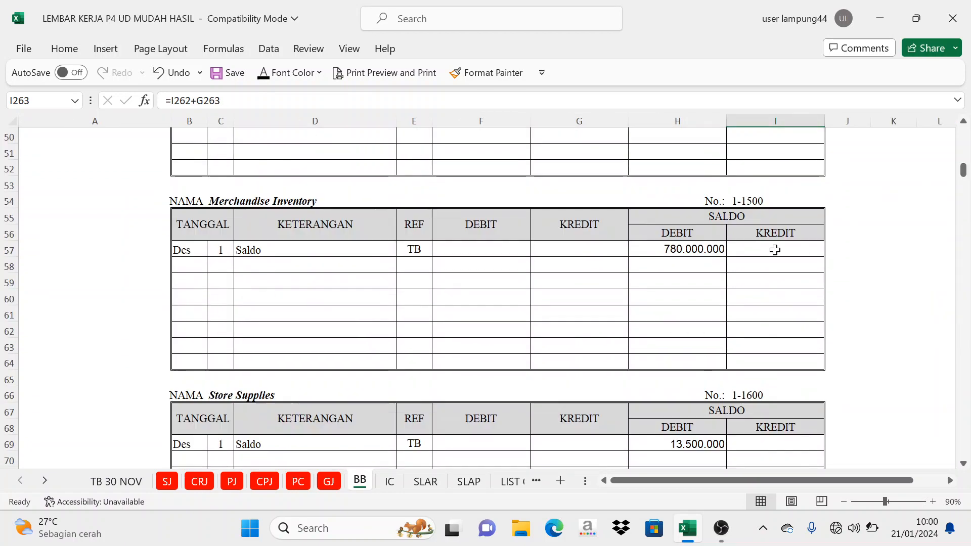
{"action": "left_click", "coordinate": [754, 201]}
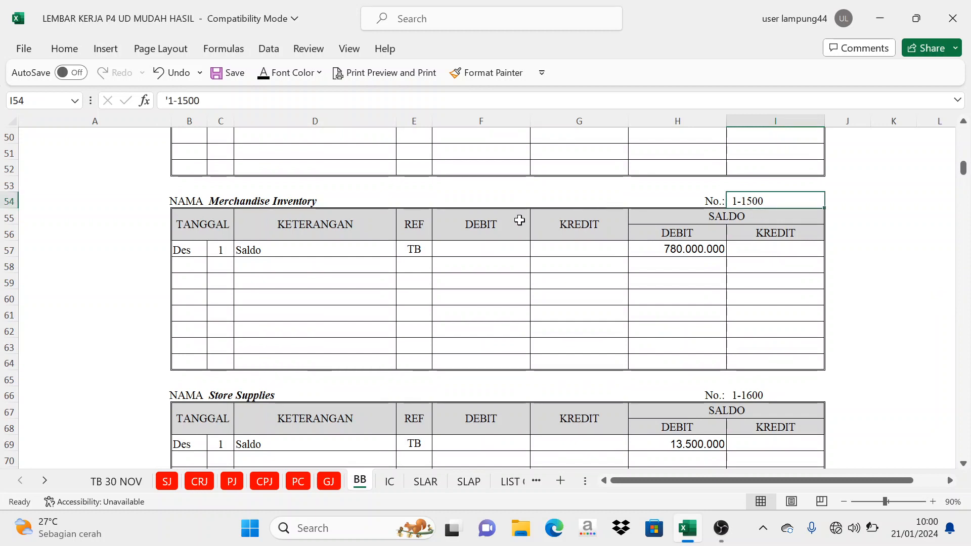
{"action": "left_click_drag", "start_coordinate": [219, 264], "coordinate": [414, 264]}
{"action": "left_click", "coordinate": [261, 76]}
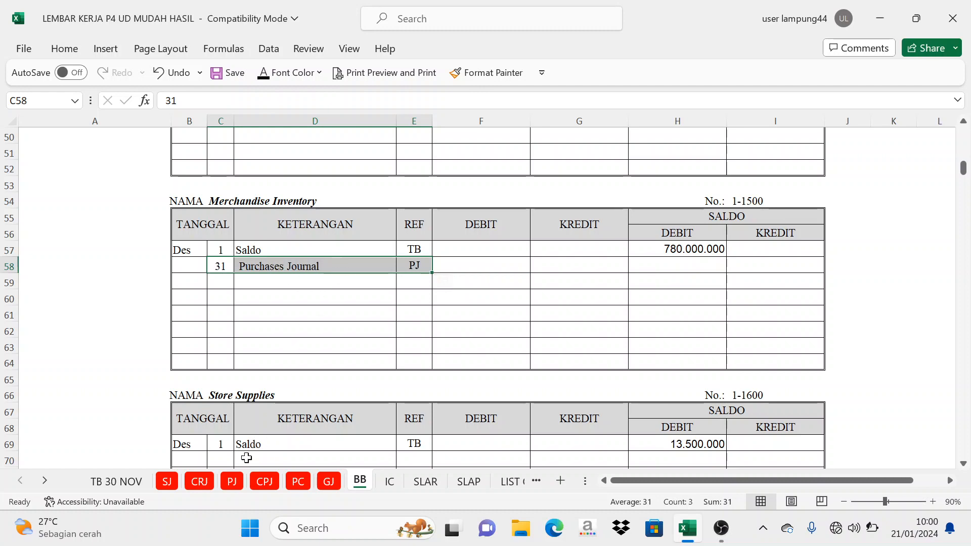
Check account 1-1500 in the Purchase Journal recapitulation and show its debit posting =PJ!I20 in F58 of the BB sheet in black font
{"action": "left_click", "coordinate": [232, 481]}
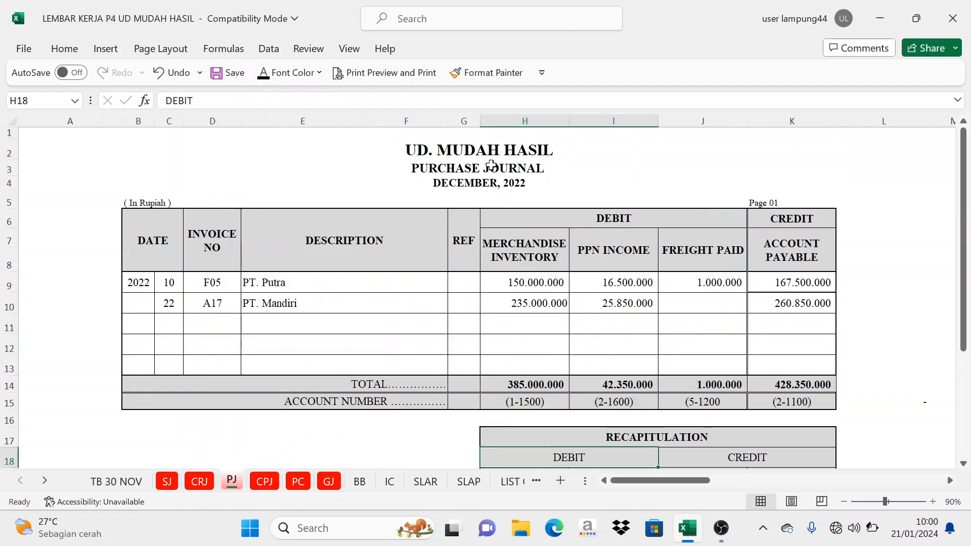
{"action": "left_click", "coordinate": [361, 481]}
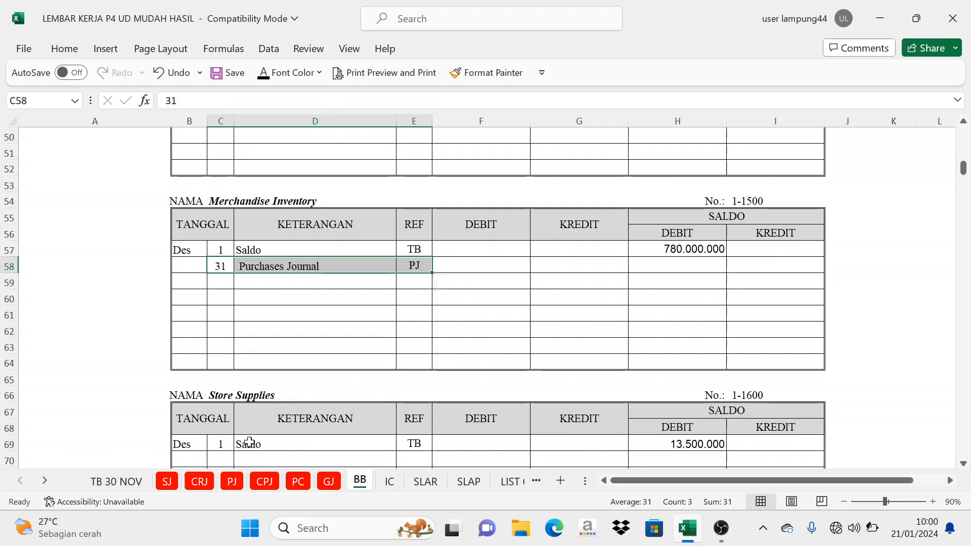
{"action": "left_click", "coordinate": [222, 483]}
{"action": "scroll", "coordinate": [556, 344], "scroll_direction": "down", "scroll_amount": 3}
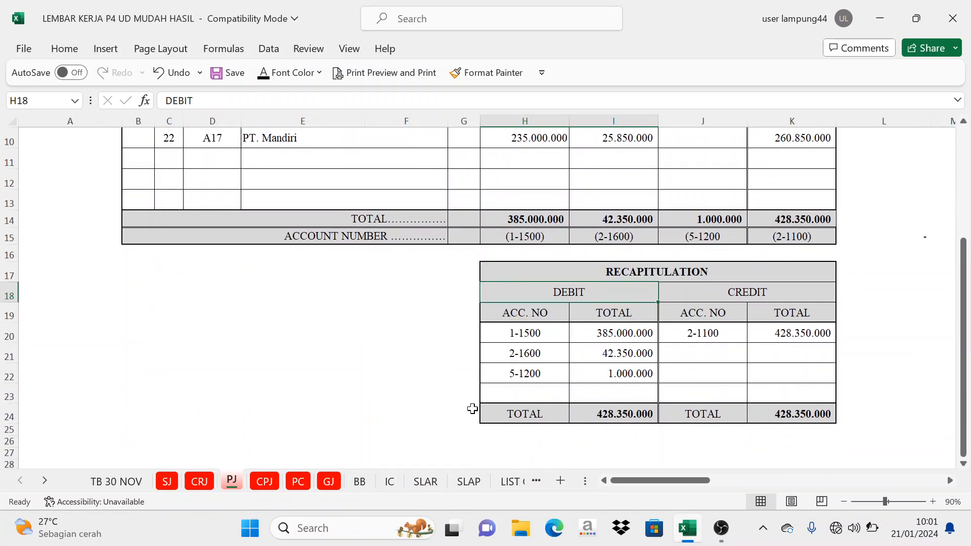
{"action": "left_click", "coordinate": [357, 484]}
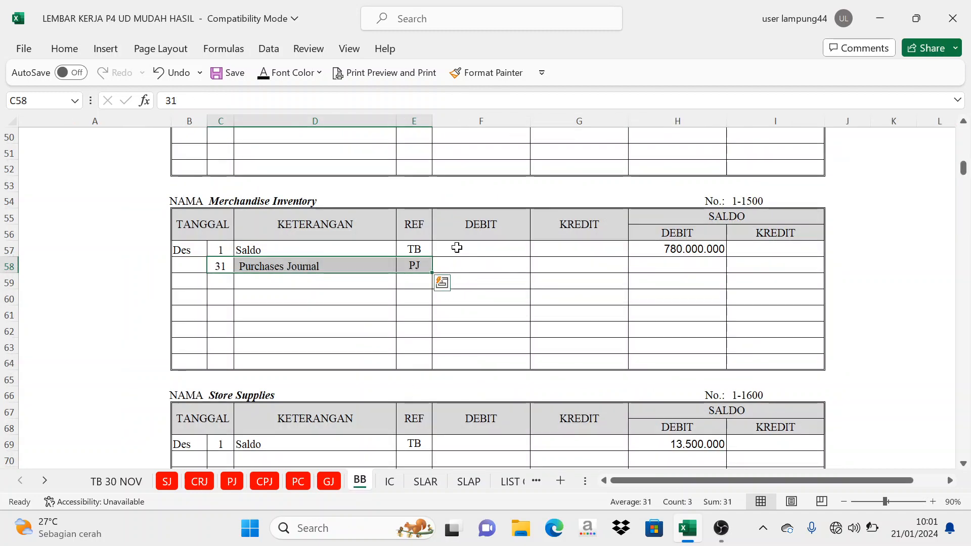
{"action": "left_click_drag", "start_coordinate": [461, 229], "coordinate": [572, 219]}
{"action": "left_click", "coordinate": [496, 265]}
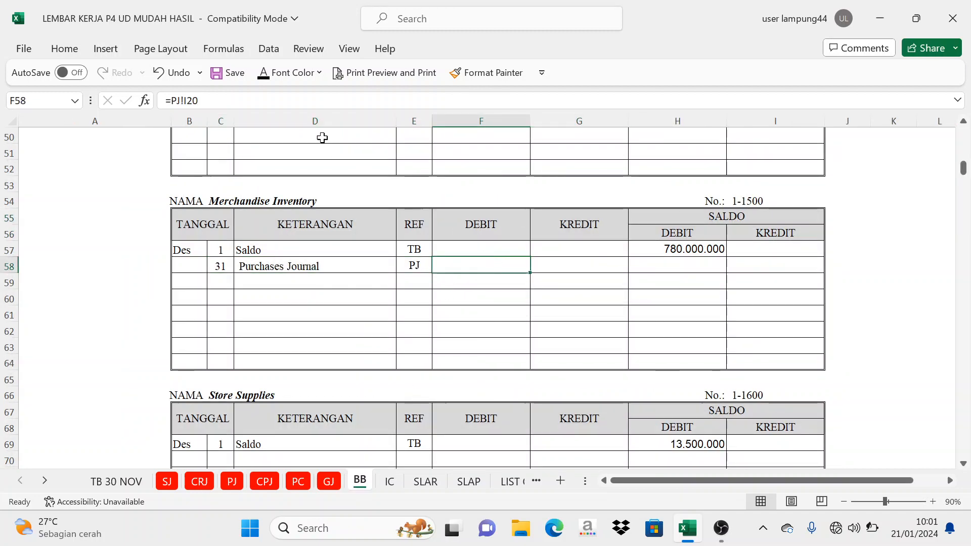
{"action": "left_click", "coordinate": [269, 76]}
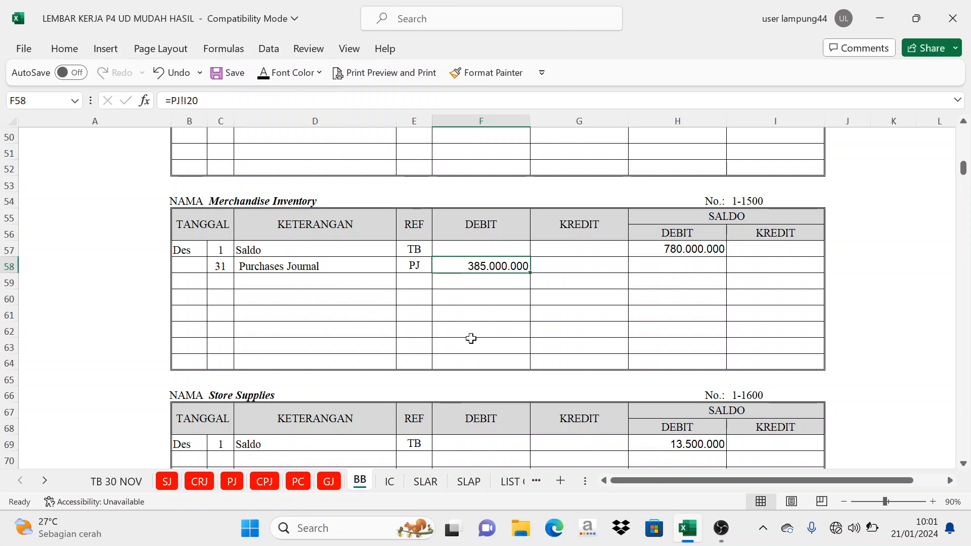
Compare the Merchandise Inventory debit posting with its debit balance and show the new balance =H57+F58 in H58 in black font
{"action": "left_click", "coordinate": [690, 234]}
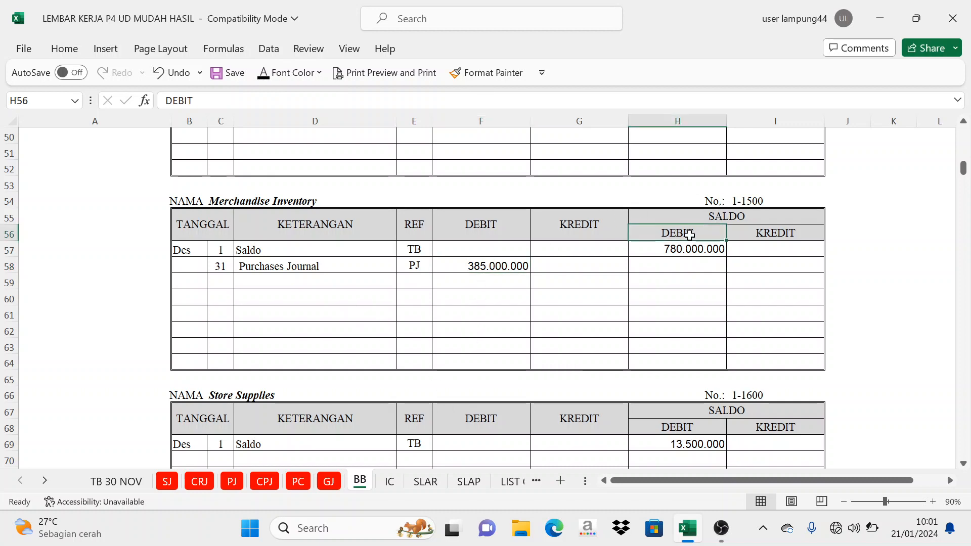
{"action": "left_click", "coordinate": [453, 228]}
{"action": "left_click", "coordinate": [332, 277]}
{"action": "left_click", "coordinate": [332, 265]}
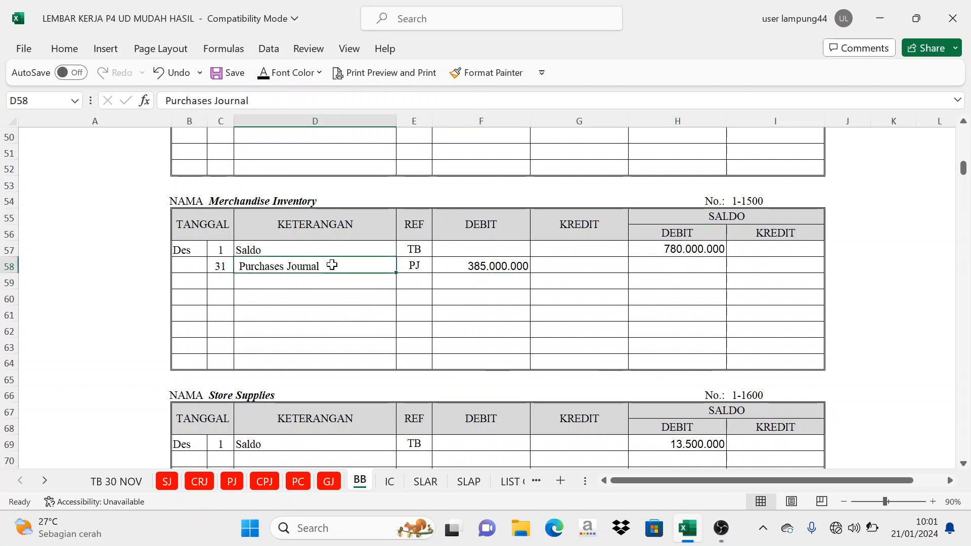
{"action": "left_click", "coordinate": [662, 229]}
{"action": "left_click", "coordinate": [524, 226]}
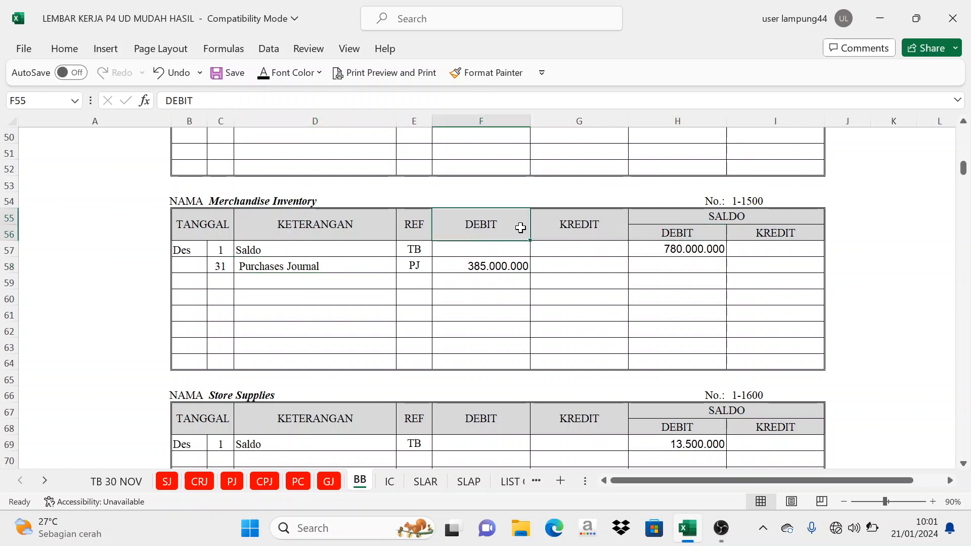
{"action": "left_click", "coordinate": [674, 266]}
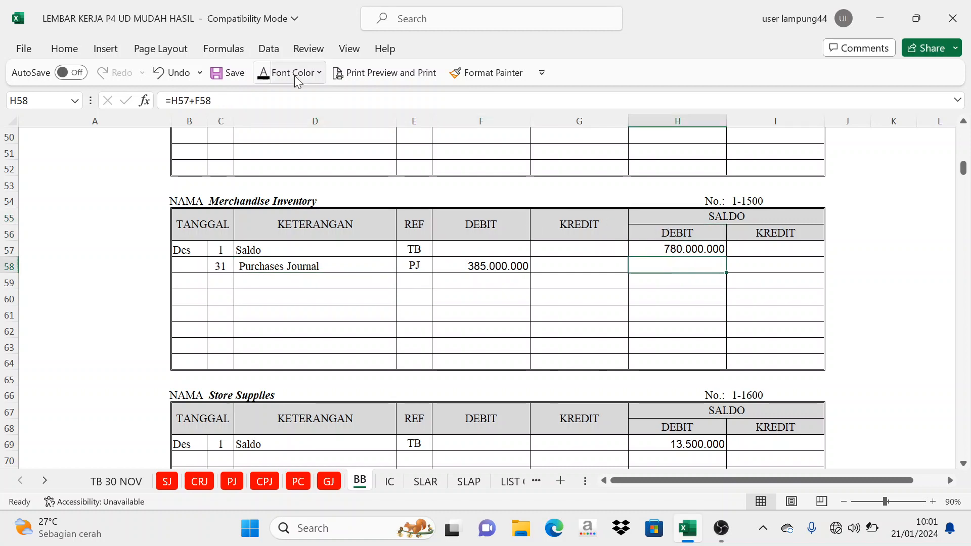
{"action": "left_click", "coordinate": [263, 75]}
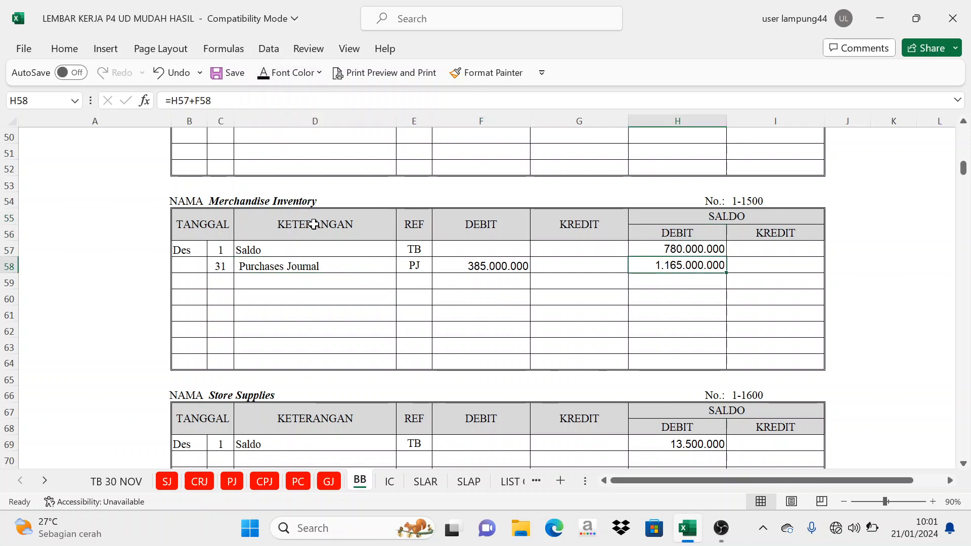
Look up debit account 2-1600 in the Purchase Journal recapitulation and show the 31, Purchases Journal, PJ entry in PPN Income's C202:E202 in black font
{"action": "left_click", "coordinate": [232, 480]}
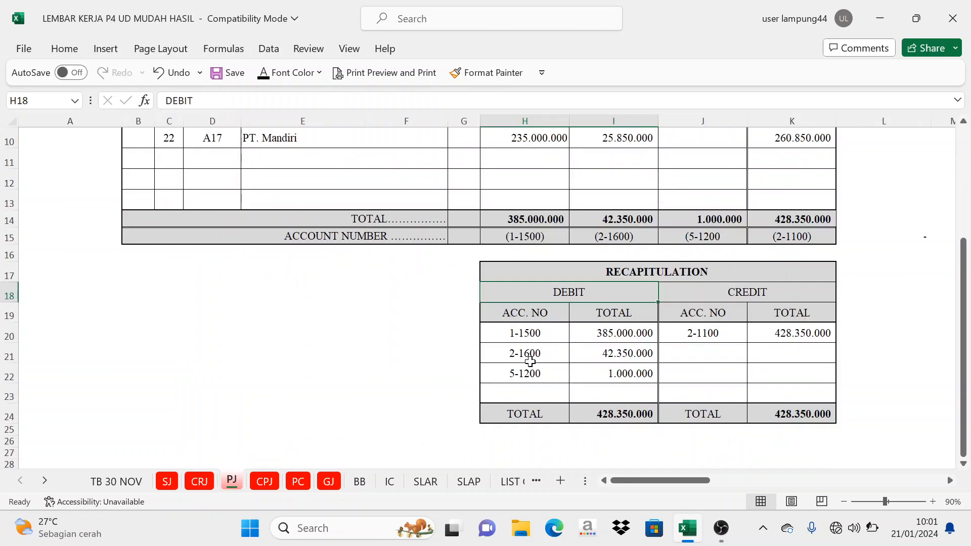
{"action": "left_click", "coordinate": [548, 353]}
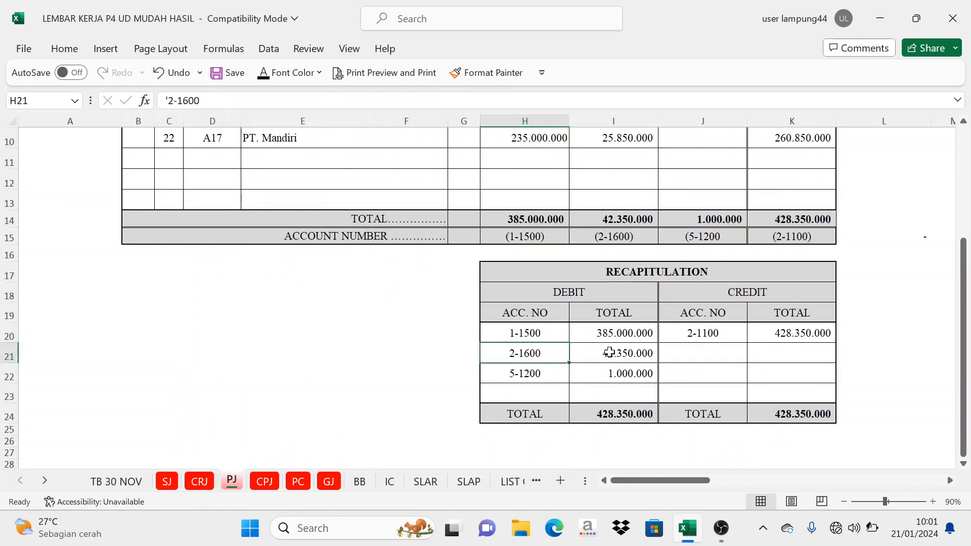
{"action": "left_click", "coordinate": [360, 481]}
{"action": "scroll", "coordinate": [715, 288], "scroll_direction": "down", "scroll_amount": 6}
{"action": "scroll", "coordinate": [882, 391], "scroll_direction": "down", "scroll_amount": 20}
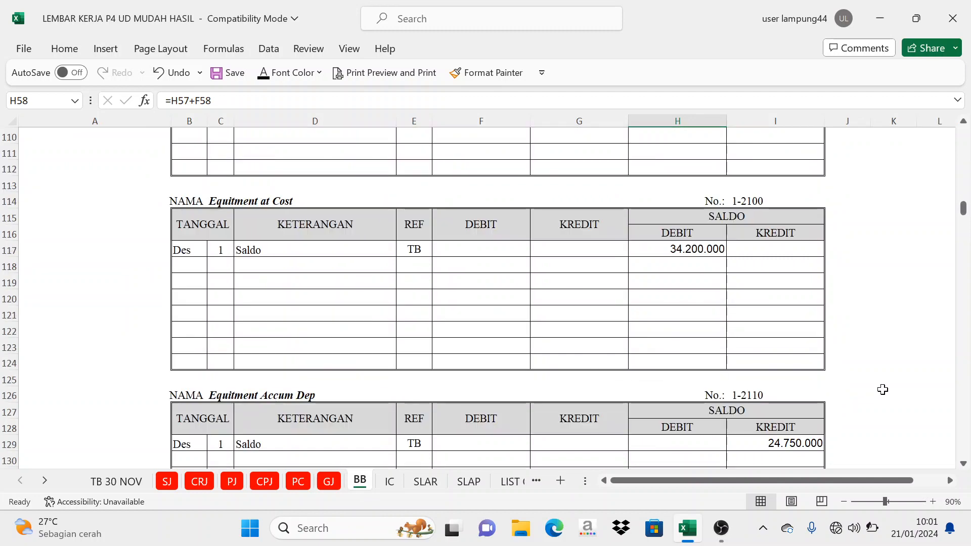
{"action": "scroll", "coordinate": [895, 392], "scroll_direction": "down", "scroll_amount": 6}
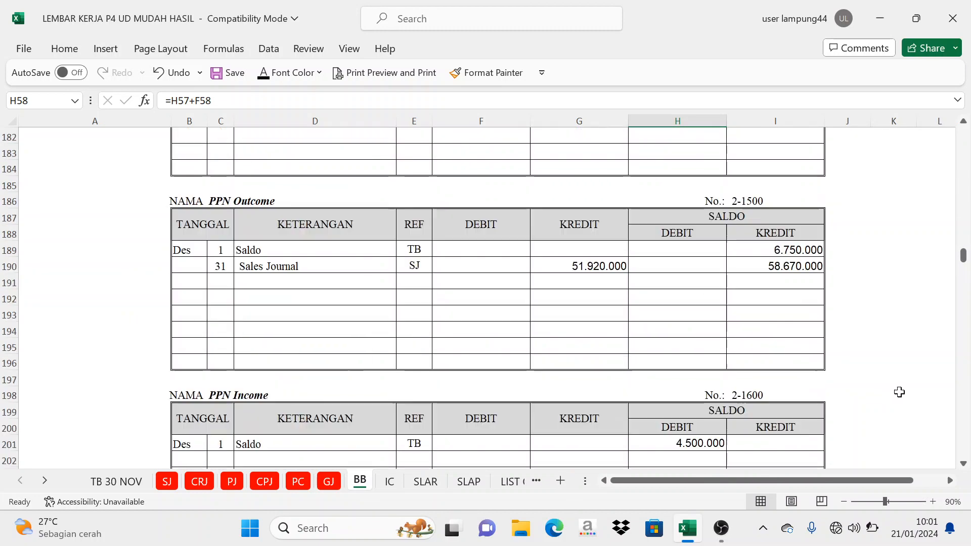
{"action": "scroll", "coordinate": [804, 263], "scroll_direction": "up", "scroll_amount": 1}
{"action": "left_click", "coordinate": [730, 249]}
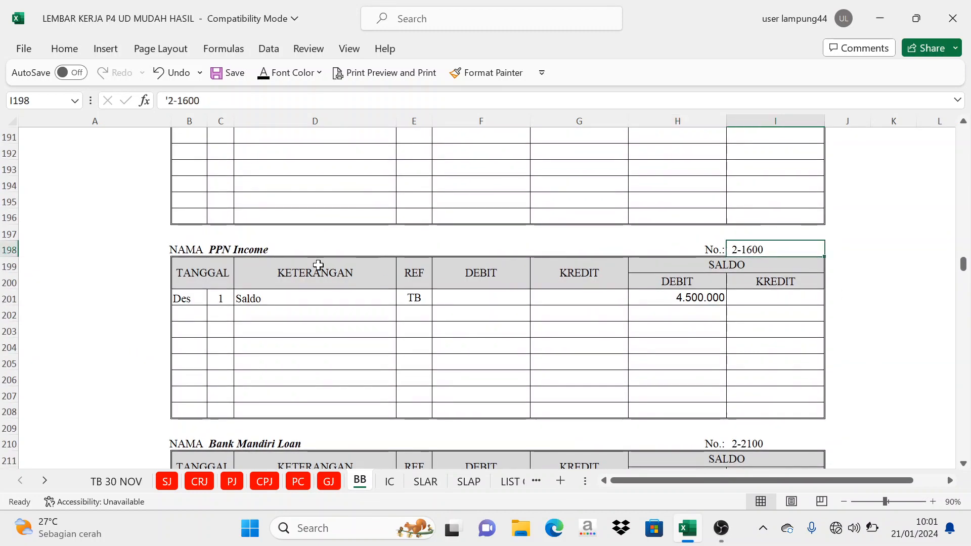
{"action": "left_click", "coordinate": [214, 249]}
{"action": "left_click_drag", "start_coordinate": [228, 319], "coordinate": [401, 317]}
{"action": "left_click", "coordinate": [264, 73]}
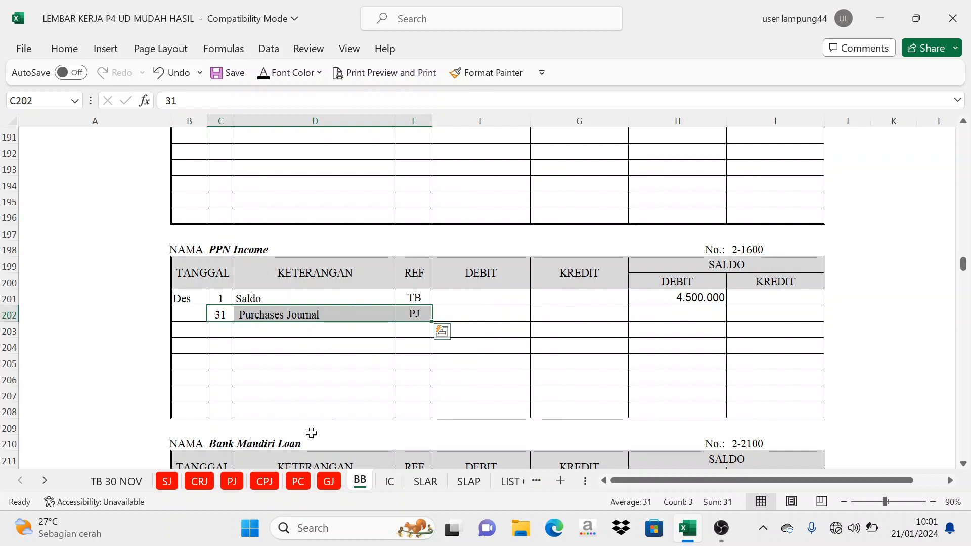
Check the 2-1600 total in the Purchase Journal recapitulation and show PPN Income's debit posting =PJ!I21 in F202 in black font
{"action": "left_click", "coordinate": [232, 481]}
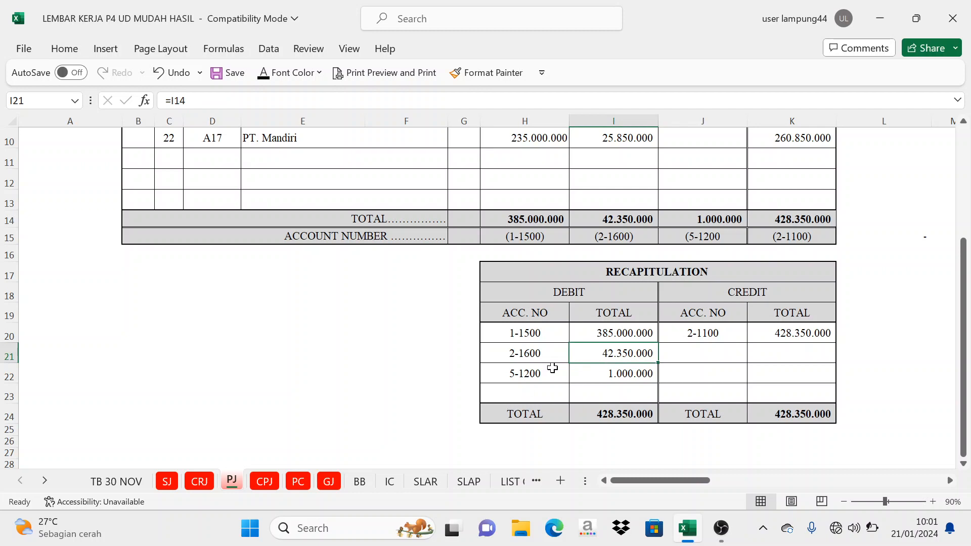
{"action": "left_click", "coordinate": [359, 481]}
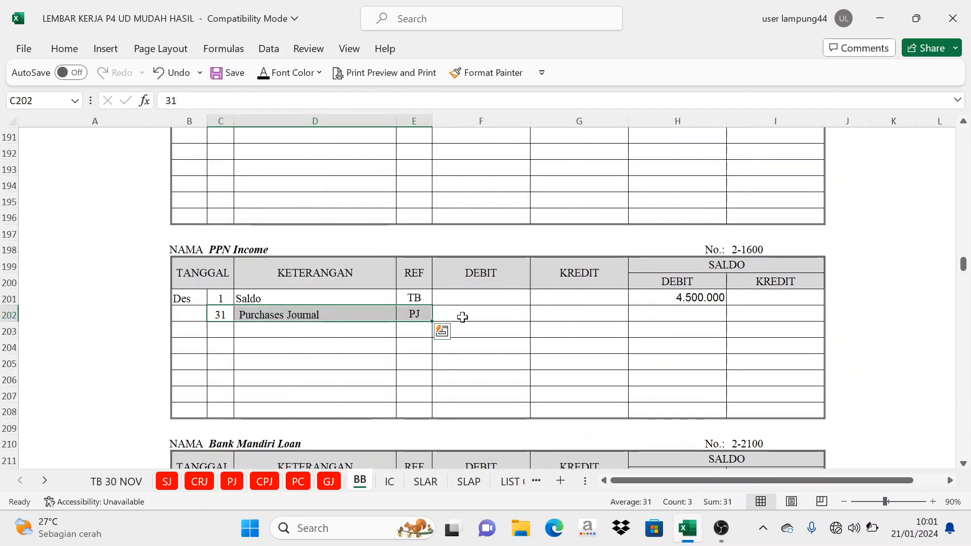
{"action": "left_click", "coordinate": [529, 275]}
{"action": "left_click_drag", "start_coordinate": [530, 276], "coordinate": [573, 274]}
{"action": "left_click", "coordinate": [474, 318]}
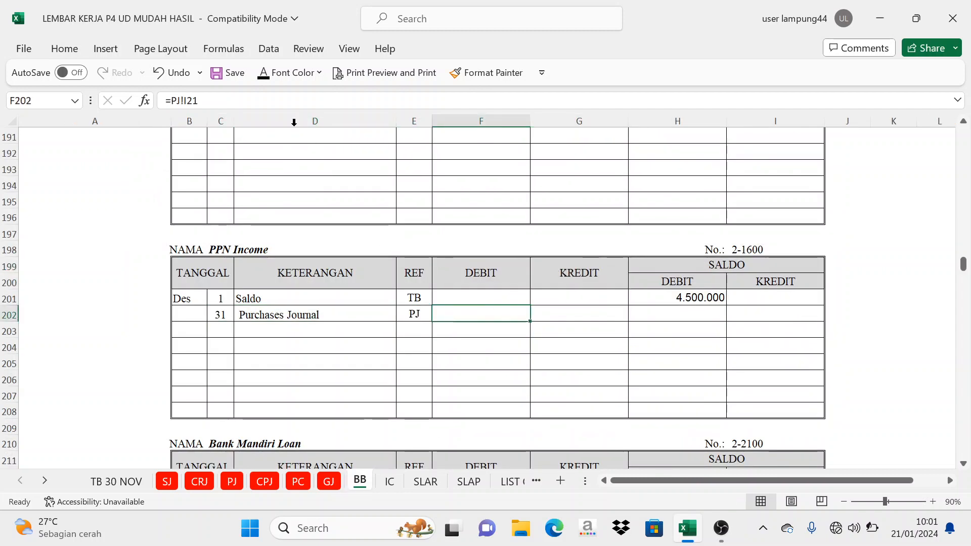
{"action": "left_click", "coordinate": [263, 73]}
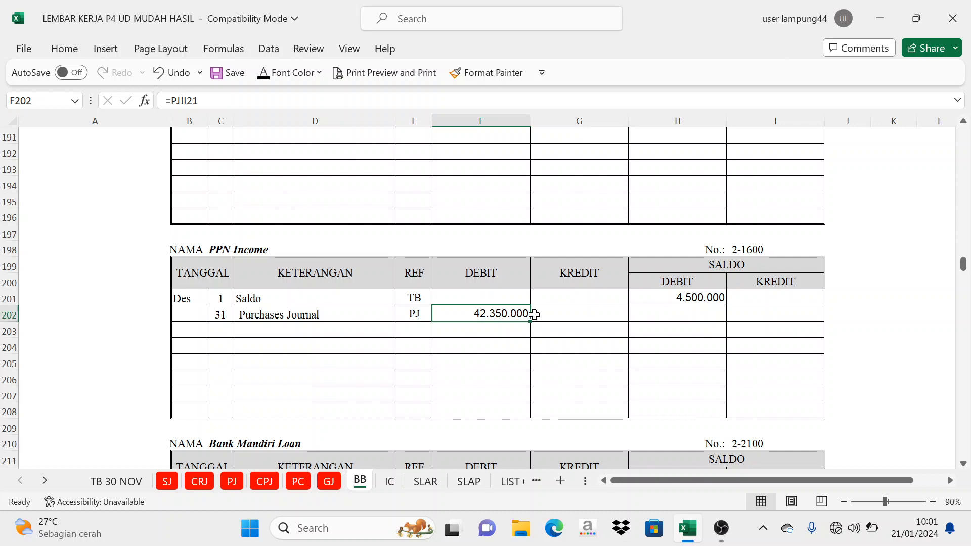
Compare the PPN Income debit posting in F202 with its debit balance and show the new balance =H201+F202 in H202 in black font
{"action": "left_click", "coordinate": [713, 265]}
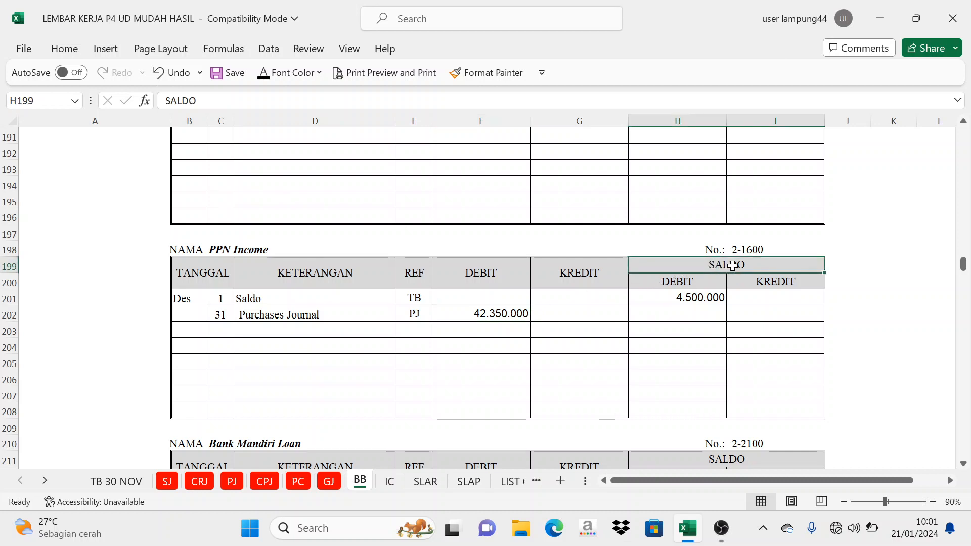
{"action": "left_click", "coordinate": [698, 295]}
{"action": "left_click", "coordinate": [697, 281]}
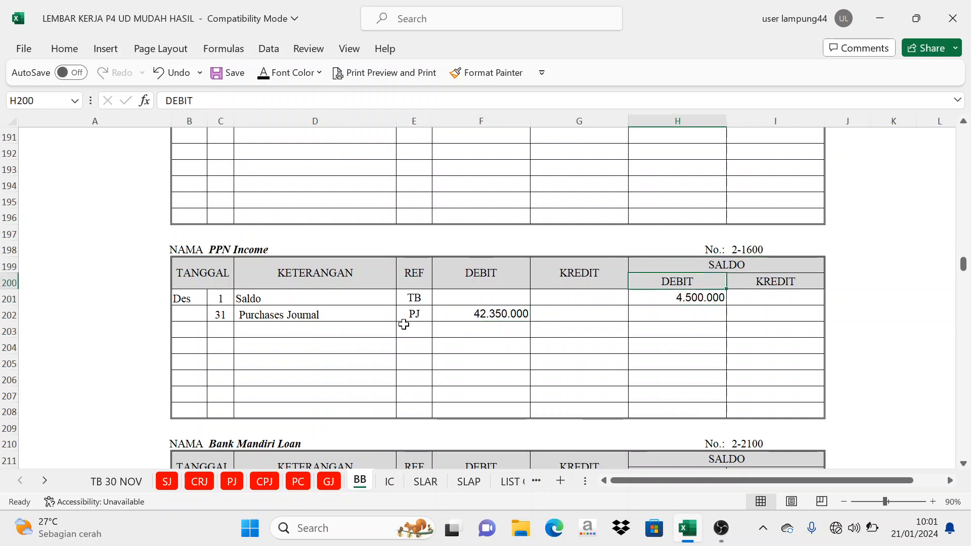
{"action": "left_click", "coordinate": [496, 317]}
{"action": "left_click", "coordinate": [490, 279]}
{"action": "left_click", "coordinate": [313, 319]}
{"action": "left_click", "coordinate": [450, 273]}
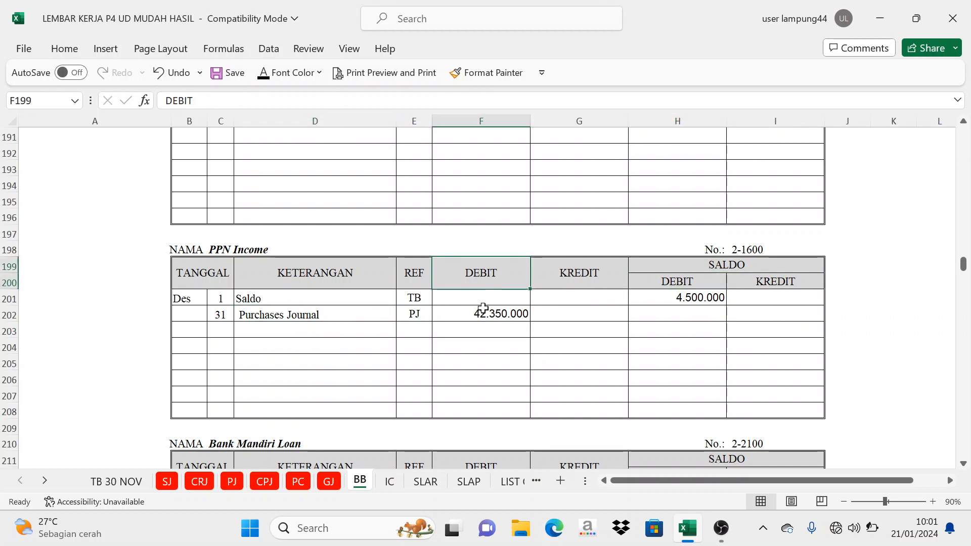
{"action": "left_click", "coordinate": [483, 311]}
{"action": "left_click", "coordinate": [677, 282]}
{"action": "left_click", "coordinate": [517, 313]}
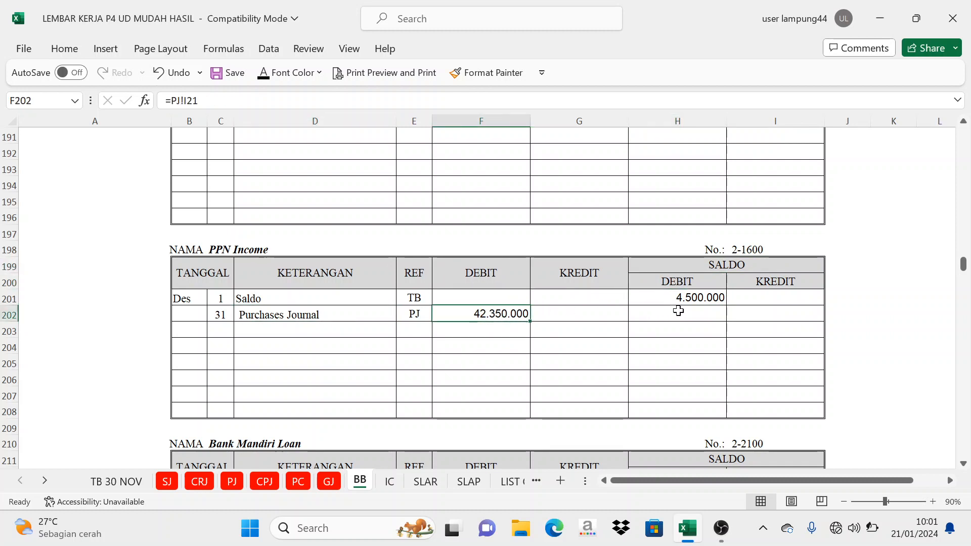
{"action": "left_click", "coordinate": [678, 310]}
{"action": "left_click", "coordinate": [263, 75]}
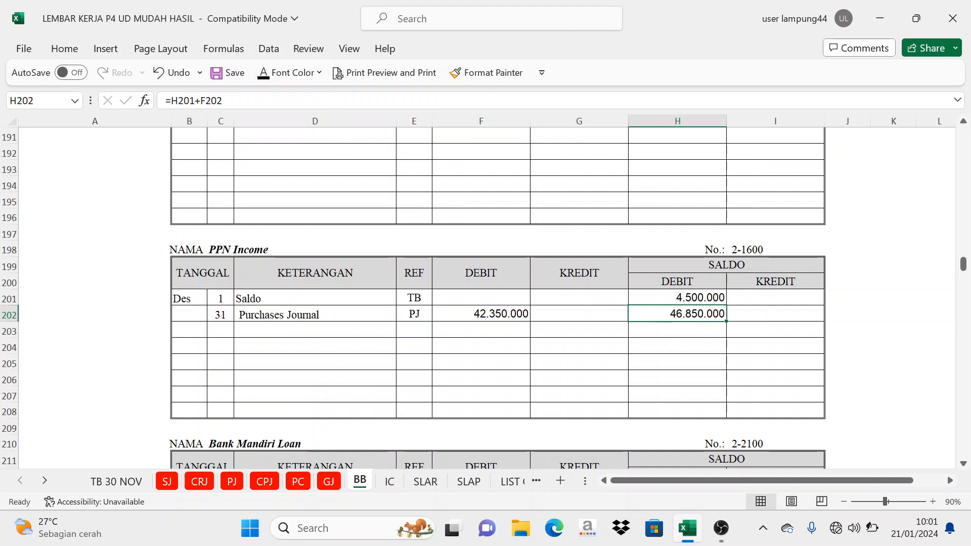
Look up debit account 5-1200 in the Purchase Journal recapitulation and show the 31, Purchases Journal, PJ entry in Freight Paid's C322:E322 in black font
{"action": "left_click", "coordinate": [233, 481]}
{"action": "left_click", "coordinate": [627, 369]}
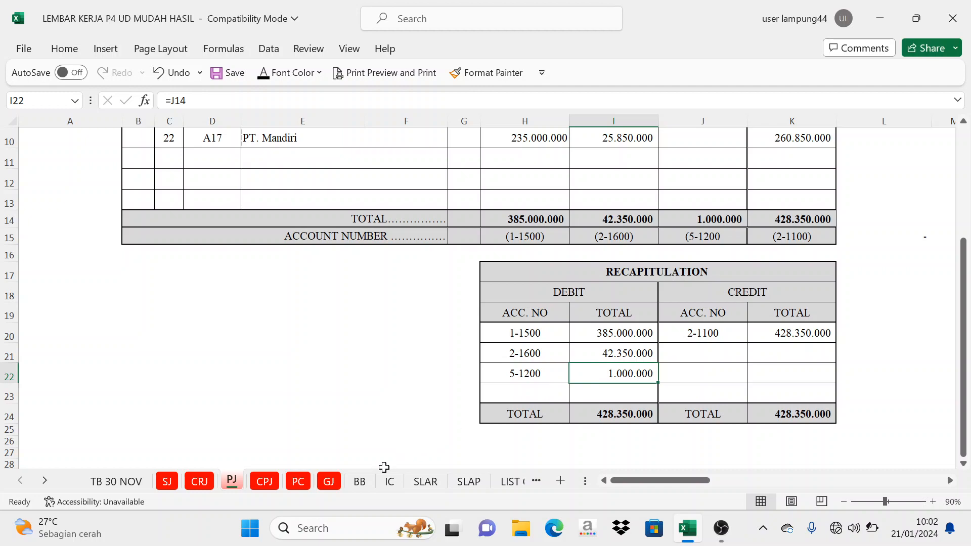
{"action": "left_click", "coordinate": [359, 481]}
{"action": "scroll", "coordinate": [953, 277], "scroll_direction": "down", "scroll_amount": 6}
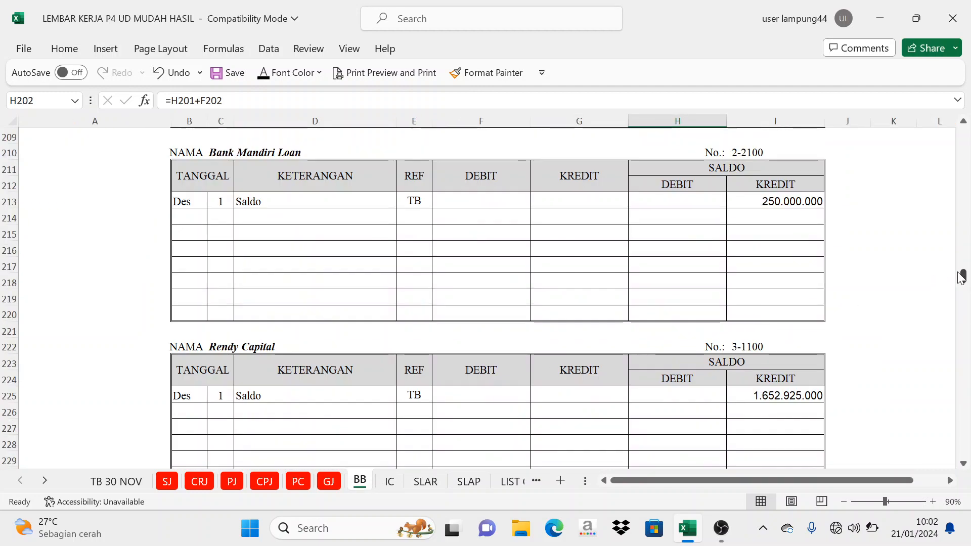
{"action": "left_click_drag", "start_coordinate": [962, 278], "coordinate": [960, 312]}
{"action": "scroll", "coordinate": [869, 362], "scroll_direction": "down", "scroll_amount": 17}
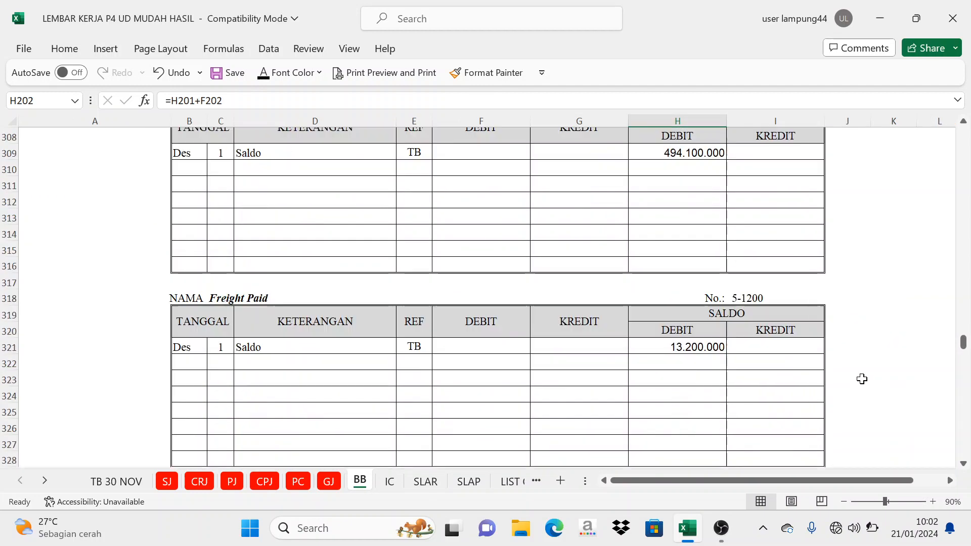
{"action": "left_click", "coordinate": [747, 297]}
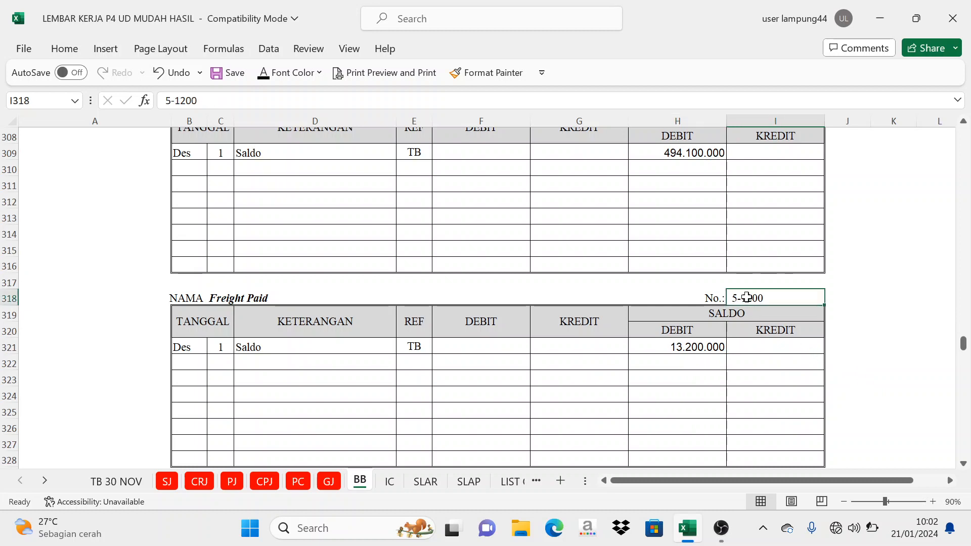
{"action": "left_click", "coordinate": [241, 300]}
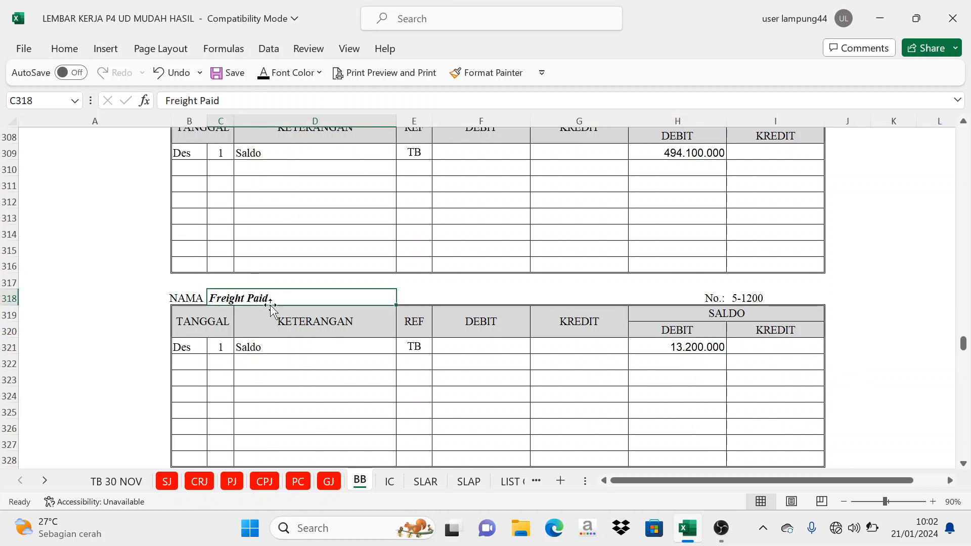
{"action": "scroll", "coordinate": [253, 310], "scroll_direction": "down", "scroll_amount": 1}
{"action": "left_click_drag", "start_coordinate": [225, 314], "coordinate": [412, 316]}
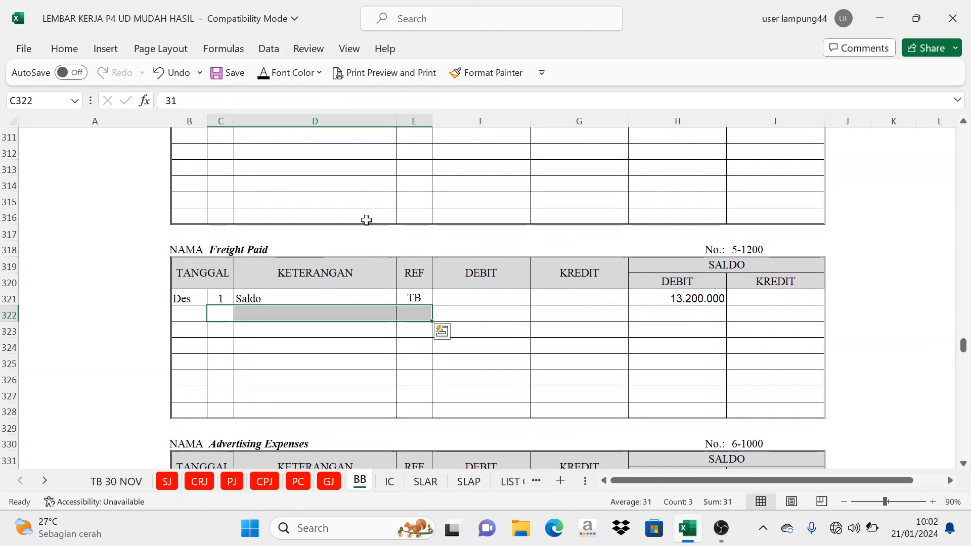
{"action": "left_click", "coordinate": [263, 79]}
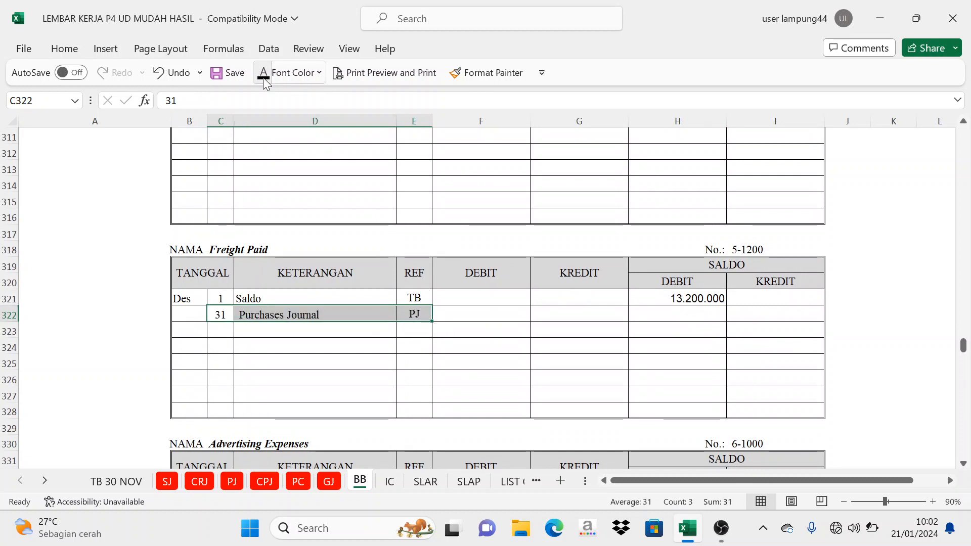
Check the 5-1200 total in the Purchase Journal recapitulation and show Freight Paid's debit posting =PJ!I22 in F322 in black font
{"action": "left_click", "coordinate": [494, 312]}
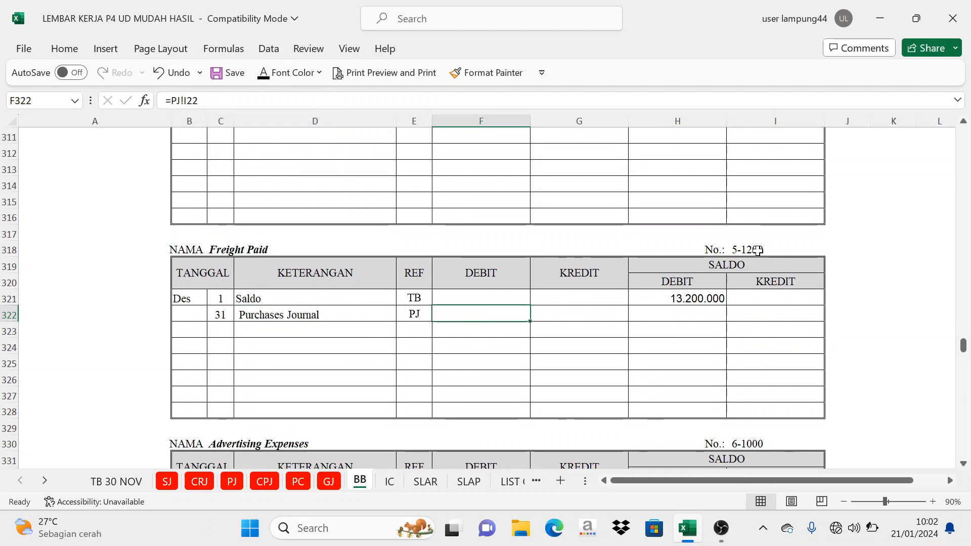
{"action": "left_click", "coordinate": [231, 480]}
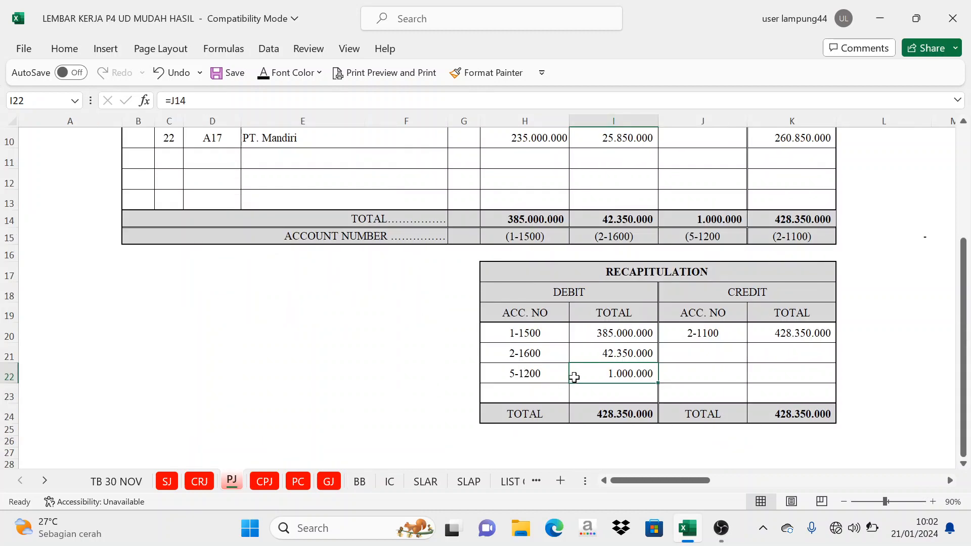
{"action": "left_click", "coordinate": [360, 482]}
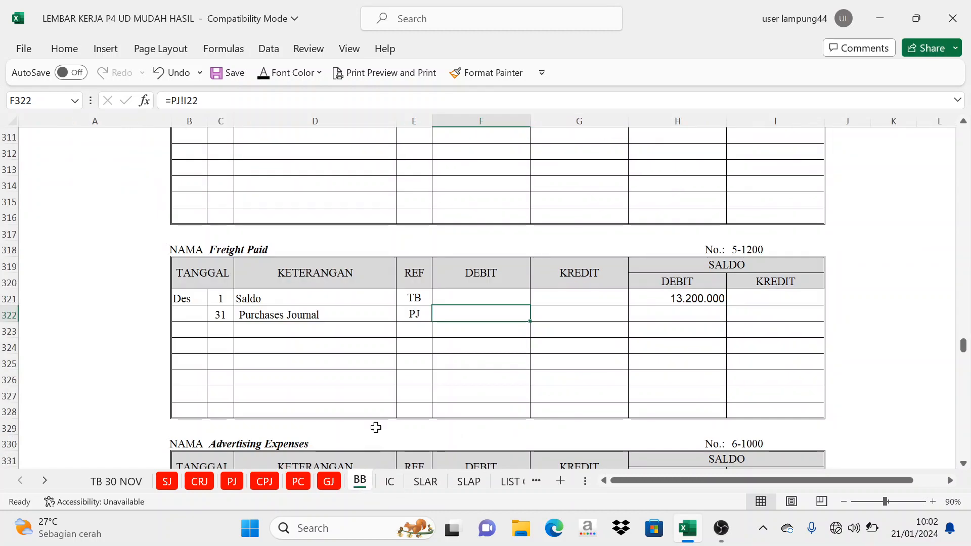
{"action": "left_click_drag", "start_coordinate": [457, 280], "coordinate": [575, 262]}
{"action": "left_click", "coordinate": [488, 313]}
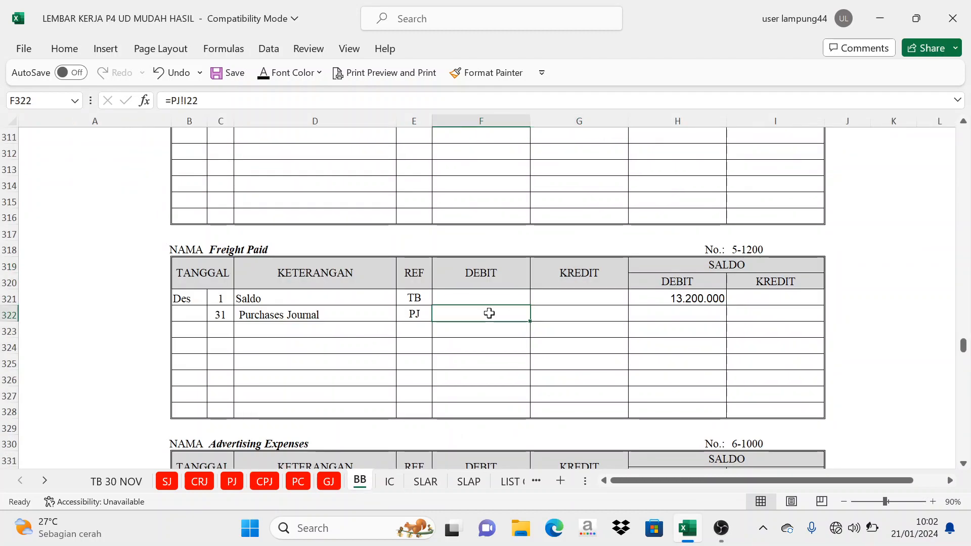
{"action": "left_click", "coordinate": [262, 80]}
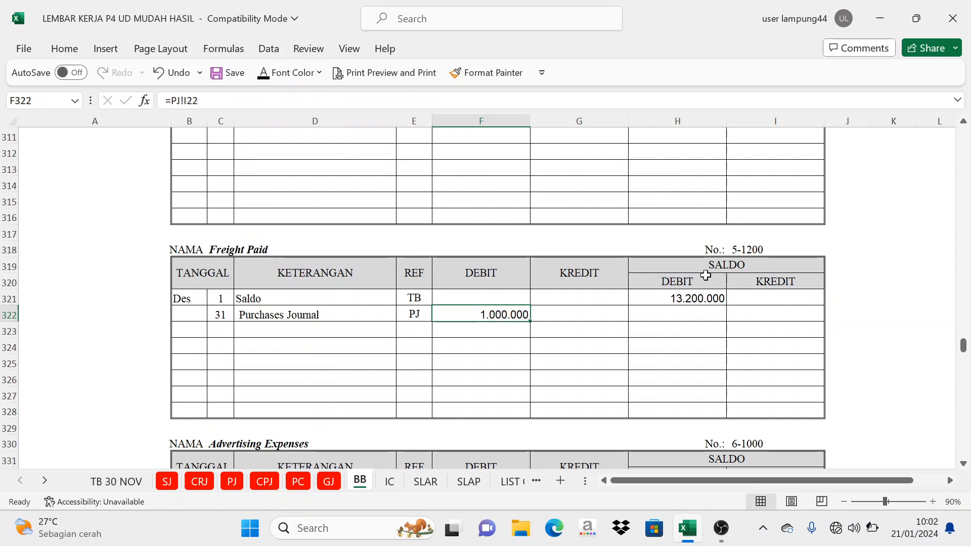
Compare the Freight Paid debit posting in F322 with its debit balance and show the new balance =H321+F322 in H322 in black font
{"action": "left_click", "coordinate": [720, 264]}
{"action": "left_click", "coordinate": [695, 297]}
{"action": "left_click", "coordinate": [693, 284]}
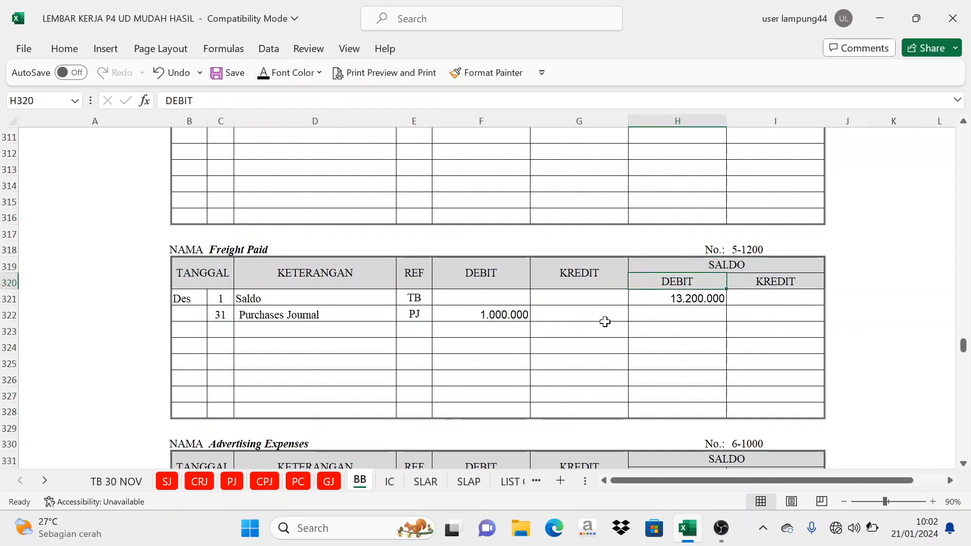
{"action": "left_click", "coordinate": [508, 318]}
{"action": "left_click", "coordinate": [689, 283]}
{"action": "left_click", "coordinate": [498, 281]}
{"action": "left_click", "coordinate": [675, 313]}
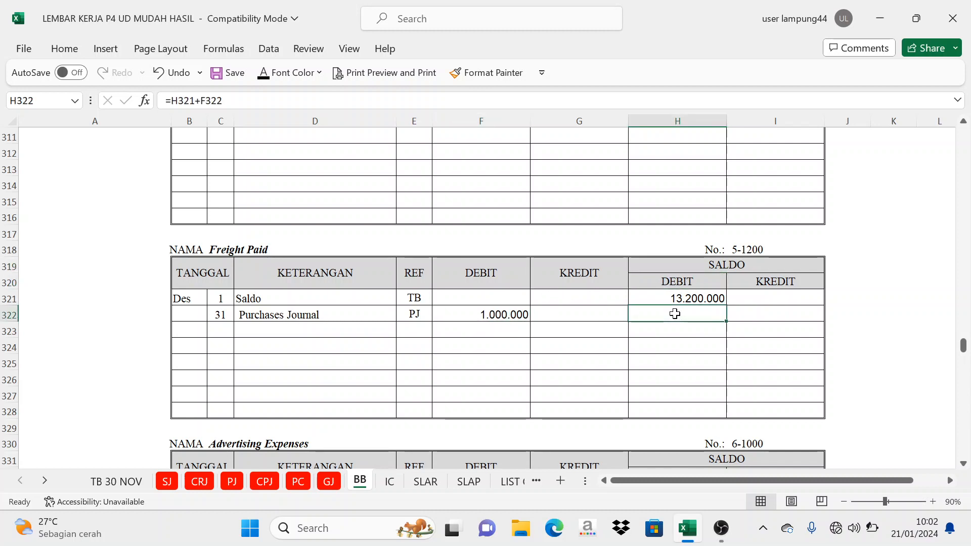
{"action": "left_click", "coordinate": [262, 75]}
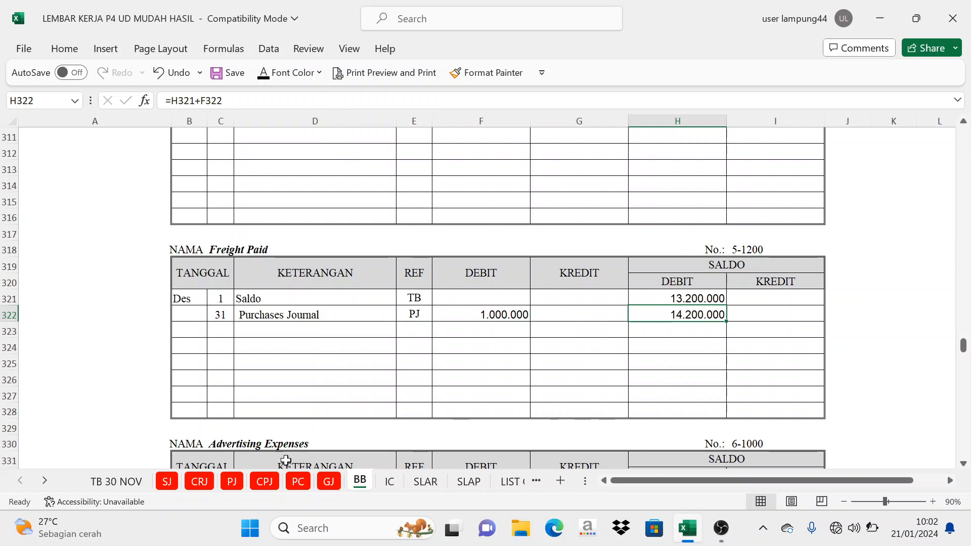
Look up credit account 2-1100 in the Purchase Journal recapitulation and show the 31, Purchases Journal, PJ entry in Accounts Payable's C142:E142 in black font
{"action": "left_click", "coordinate": [232, 481]}
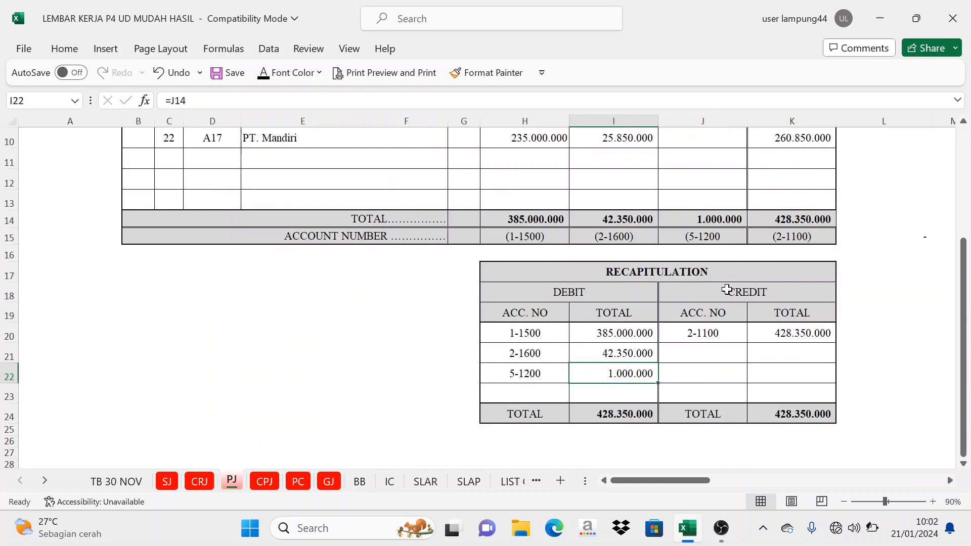
{"action": "left_click_drag", "start_coordinate": [727, 290], "coordinate": [726, 356]}
{"action": "left_click", "coordinate": [743, 294]}
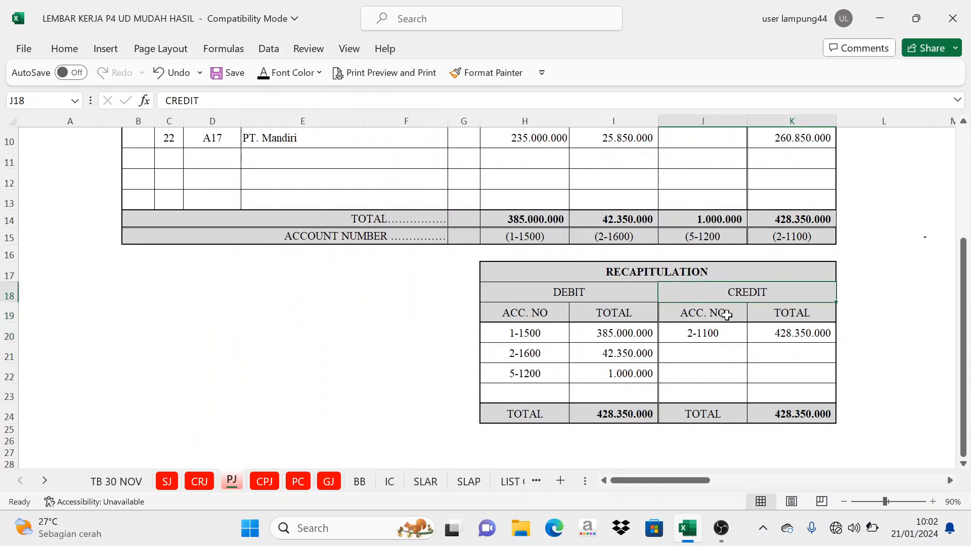
{"action": "left_click", "coordinate": [704, 337]}
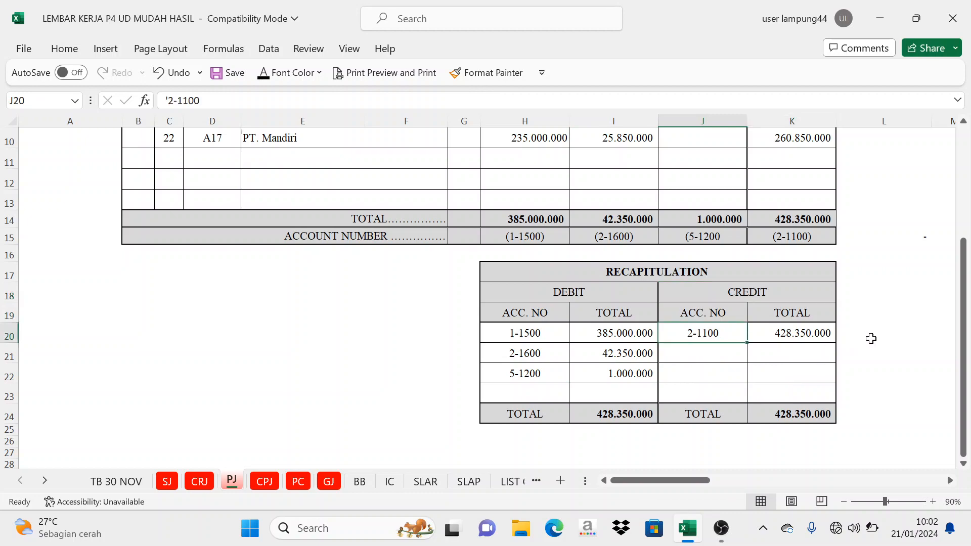
{"action": "left_click", "coordinate": [357, 482]}
{"action": "left_click_drag", "start_coordinate": [964, 364], "coordinate": [967, 264]}
{"action": "scroll", "coordinate": [806, 223], "scroll_direction": "up", "scroll_amount": 17}
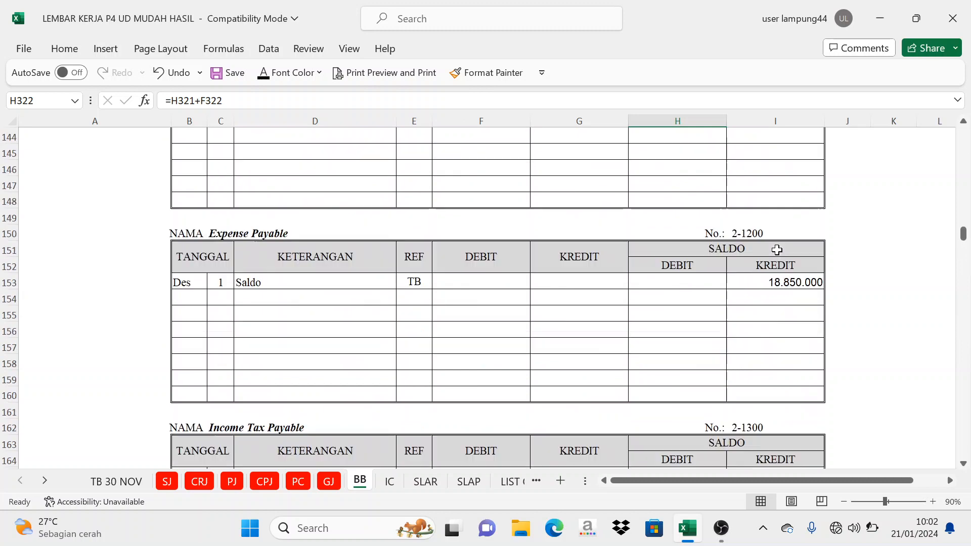
{"action": "left_click", "coordinate": [742, 235]}
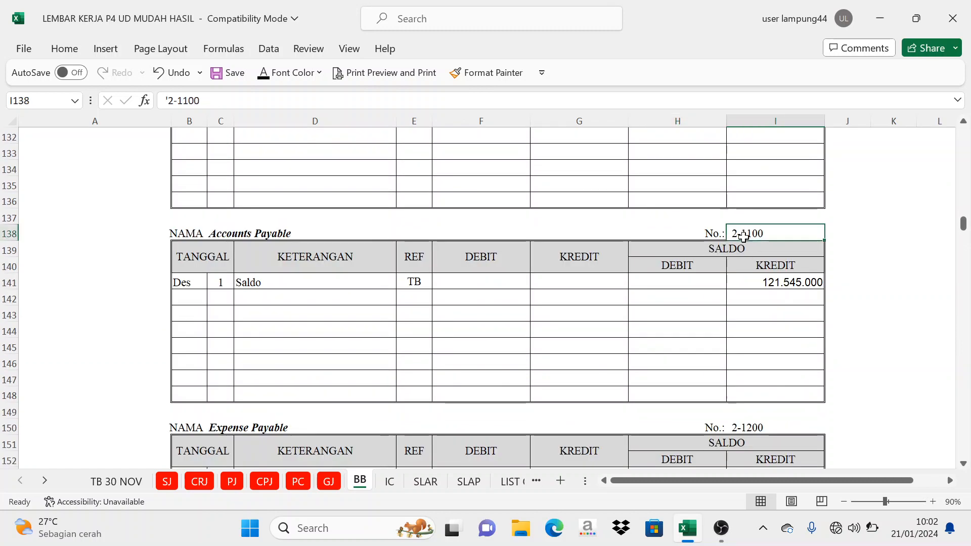
{"action": "left_click", "coordinate": [251, 236]}
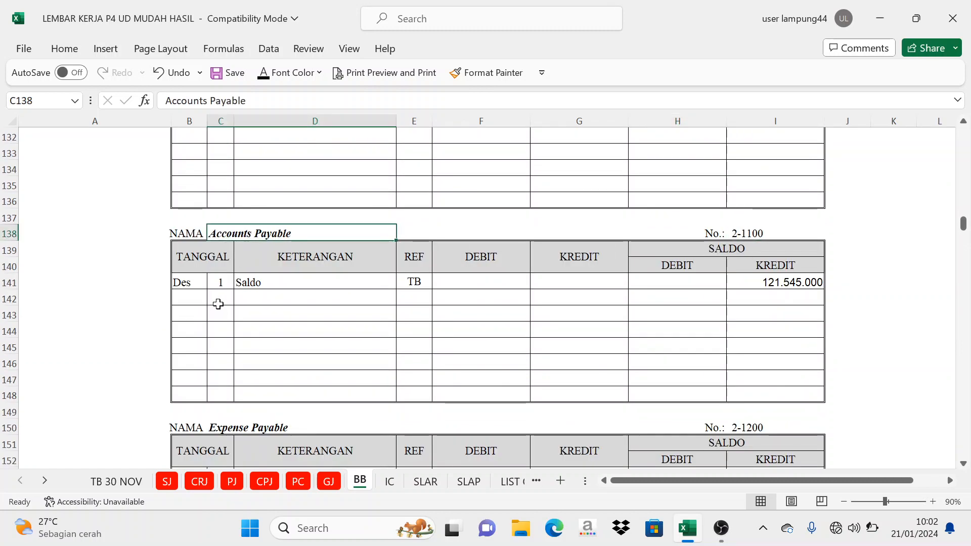
{"action": "left_click_drag", "start_coordinate": [217, 301], "coordinate": [404, 298]}
{"action": "left_click", "coordinate": [264, 73]}
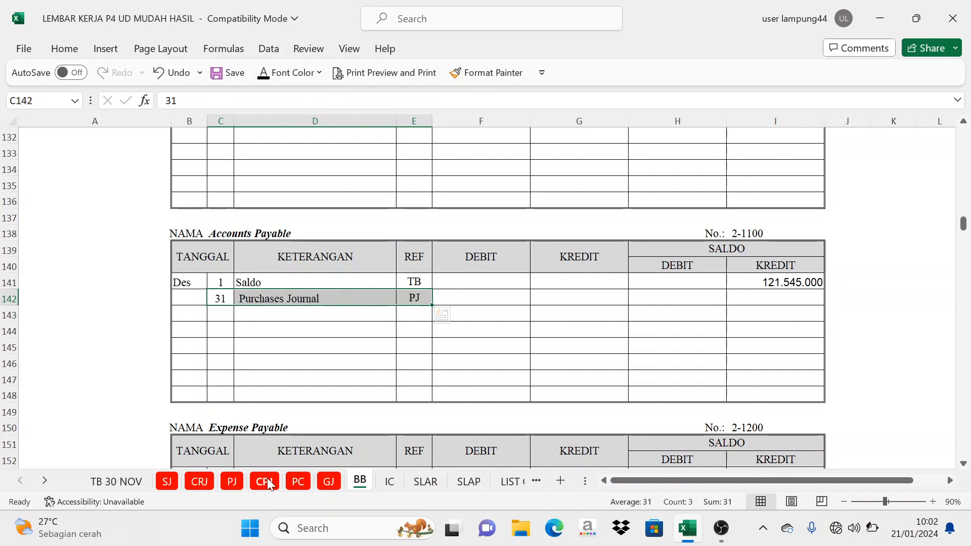
Check the 2-1100 credit total in the Purchase Journal recapitulation and show Accounts Payable's credit posting =PJ!K20 in G142 in black font
{"action": "left_click", "coordinate": [237, 480]}
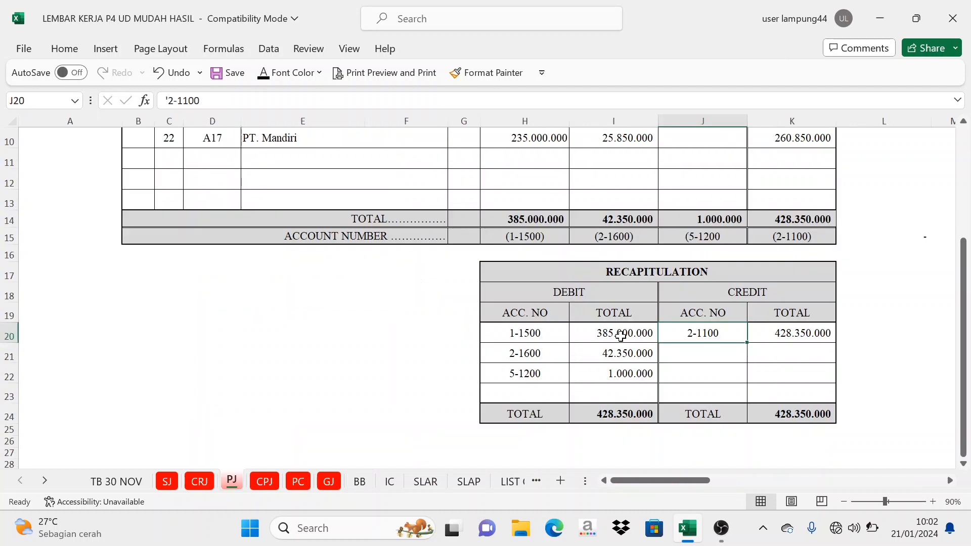
{"action": "left_click", "coordinate": [791, 333]}
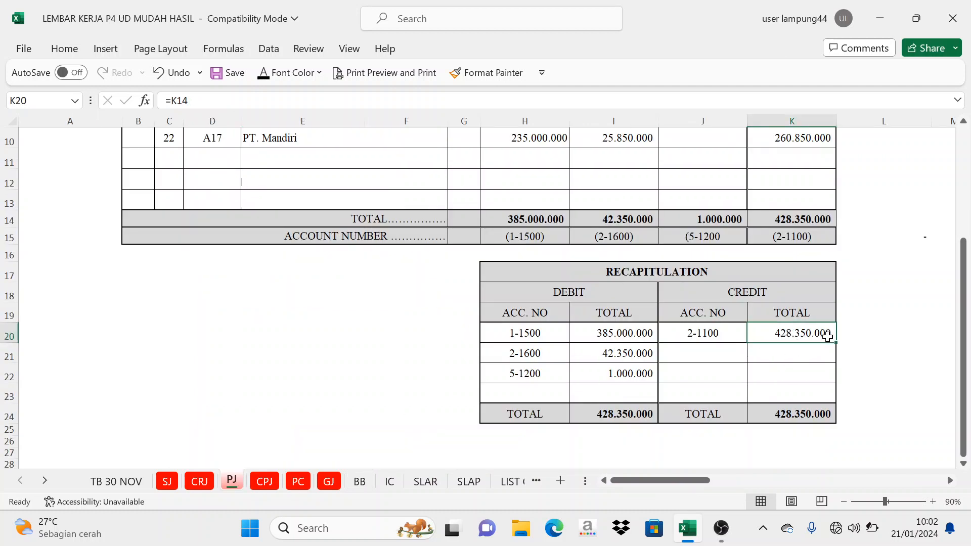
{"action": "left_click", "coordinate": [360, 481]}
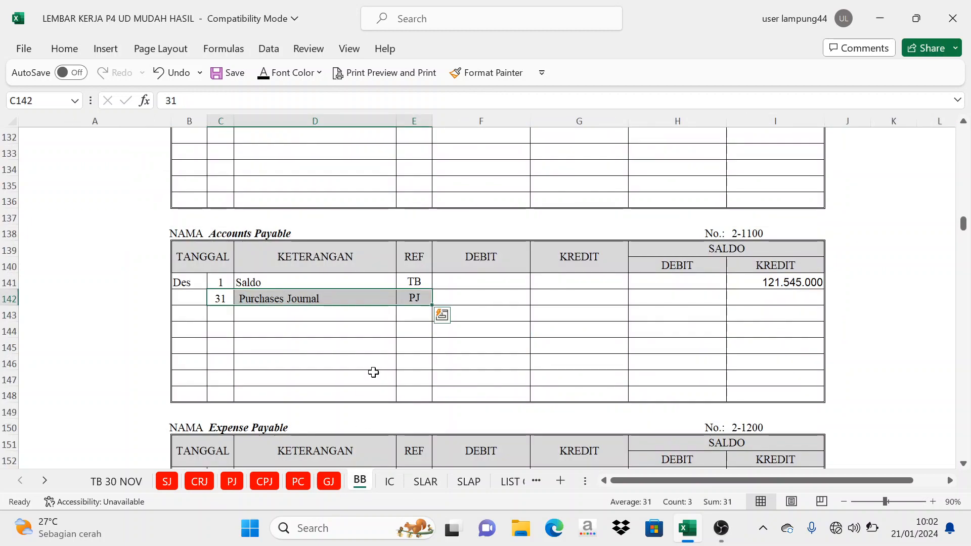
{"action": "left_click_drag", "start_coordinate": [491, 257], "coordinate": [559, 253]}
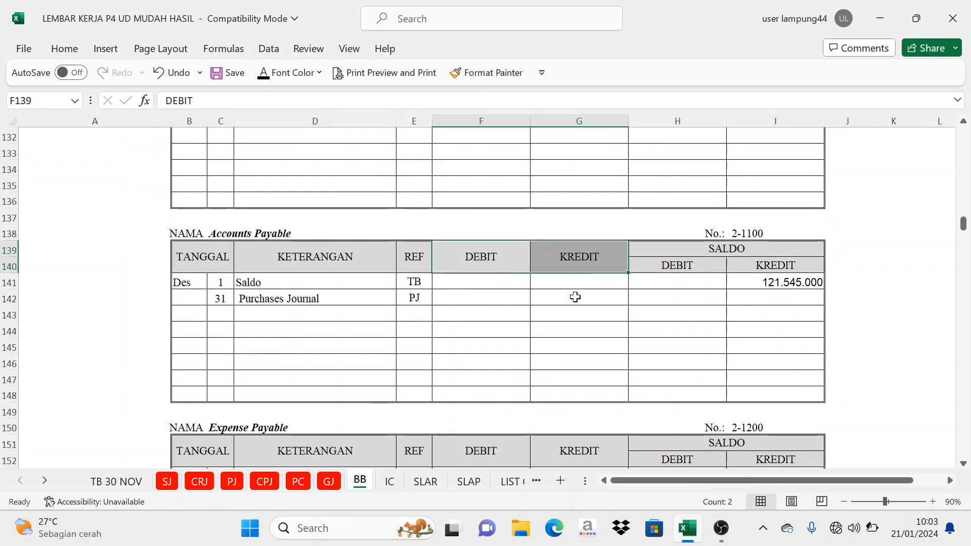
{"action": "left_click", "coordinate": [574, 297]}
{"action": "left_click", "coordinate": [262, 73]}
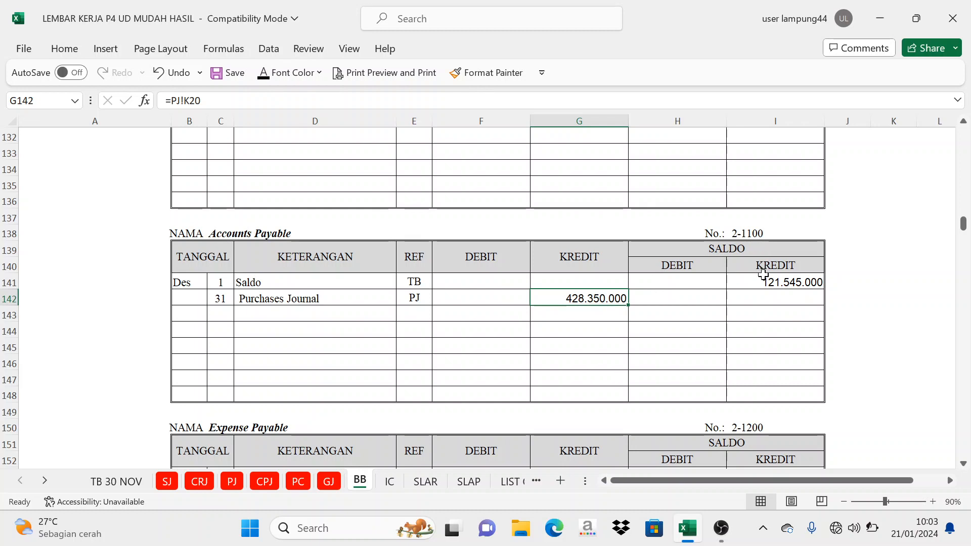
Compare the Accounts Payable credit posting in G142 with its credit balance and show the new balance =I141+G142 in I142 in black font
{"action": "left_click", "coordinate": [785, 278]}
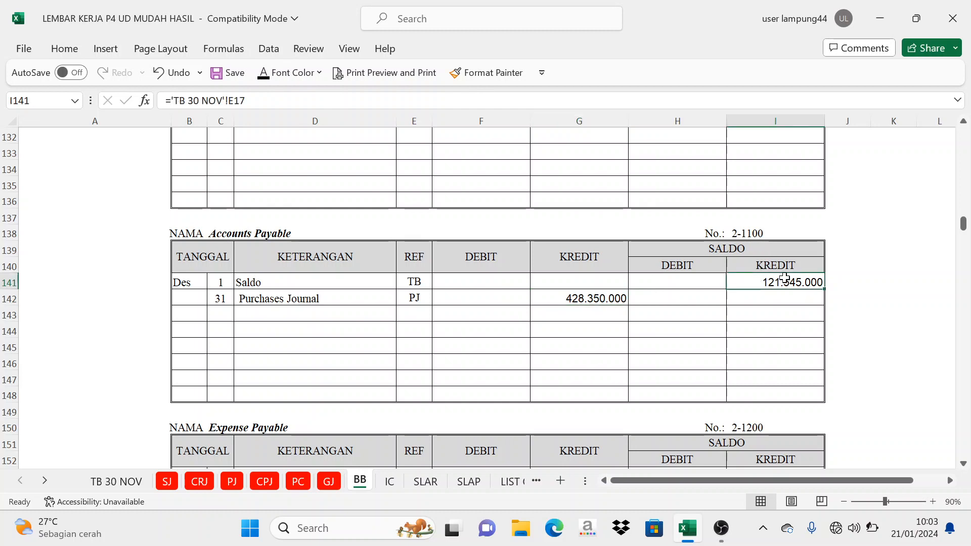
{"action": "left_click", "coordinate": [301, 302]}
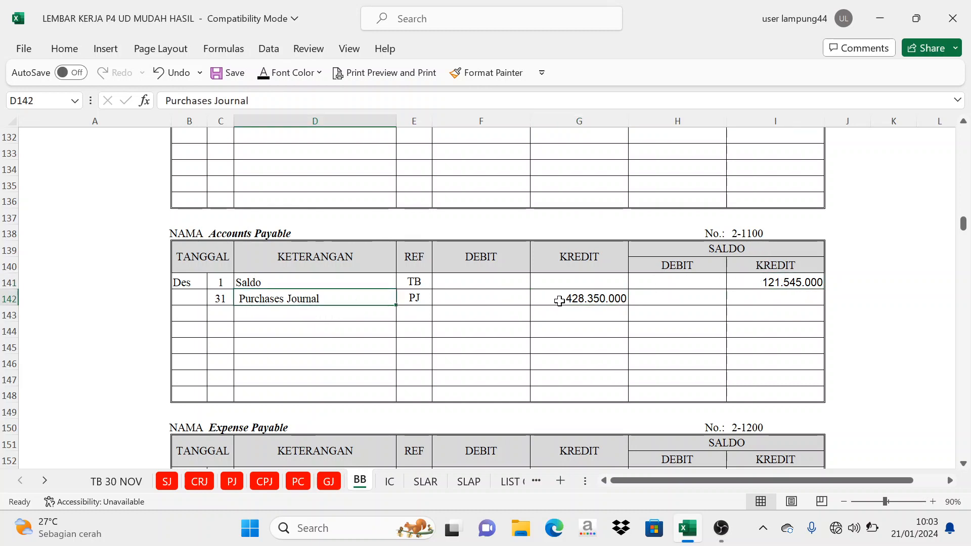
{"action": "left_click", "coordinate": [586, 248]}
{"action": "left_click", "coordinate": [587, 286]}
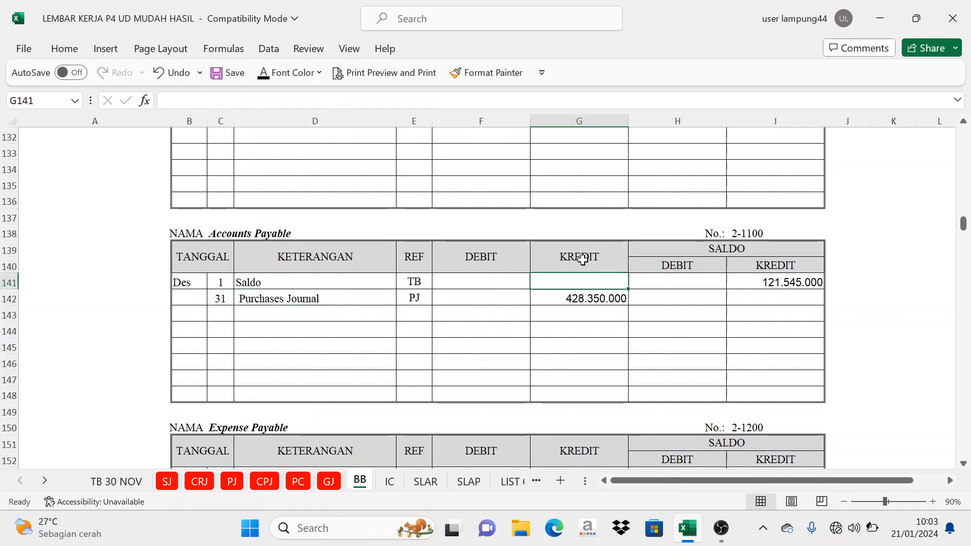
{"action": "left_click", "coordinate": [583, 262]}
{"action": "left_click", "coordinate": [759, 269]}
{"action": "left_click", "coordinate": [581, 298]}
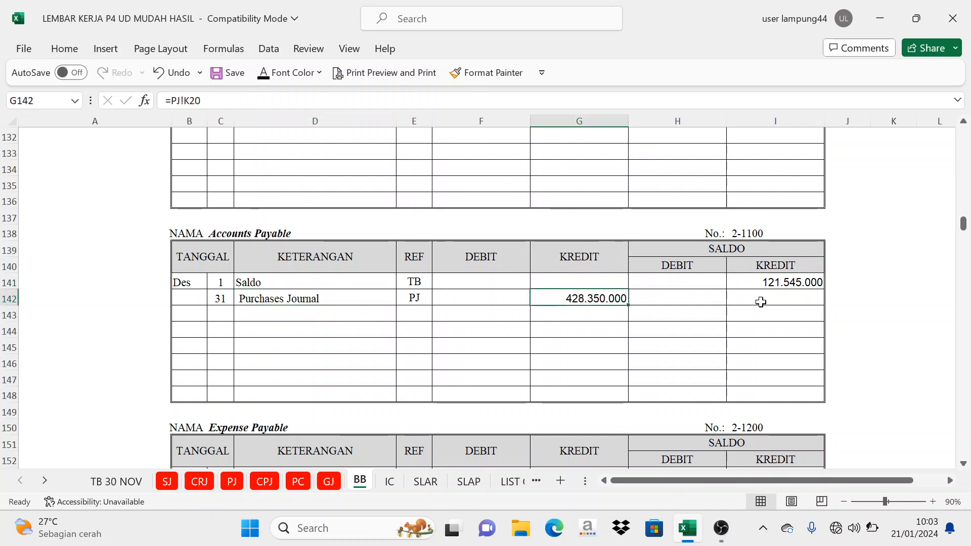
{"action": "left_click", "coordinate": [761, 301]}
{"action": "left_click", "coordinate": [263, 72]}
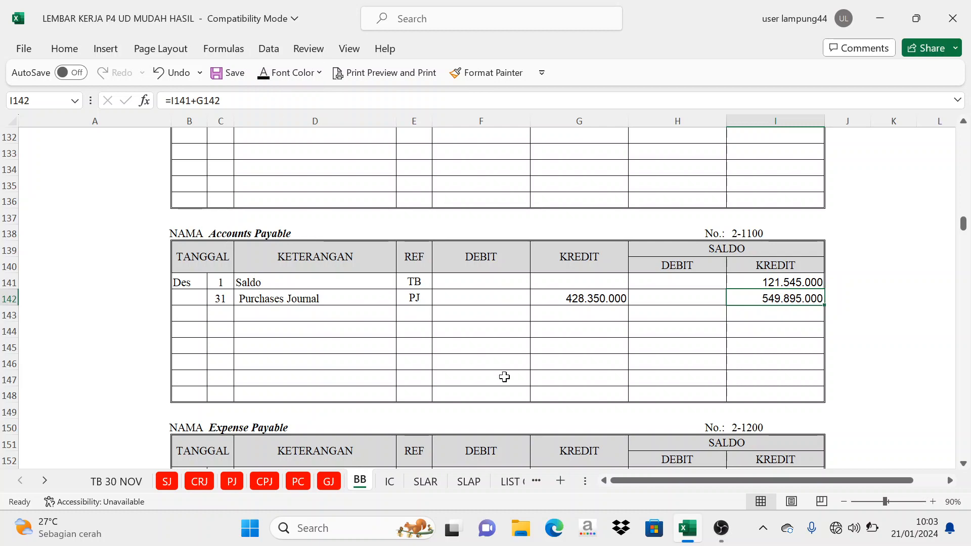
Review the Purchase, Sales and Cash Receipt Journals, and examine the Cash Payment, Petty Cash and General Journals for the remaining ledger postings
{"action": "left_click", "coordinate": [232, 480]}
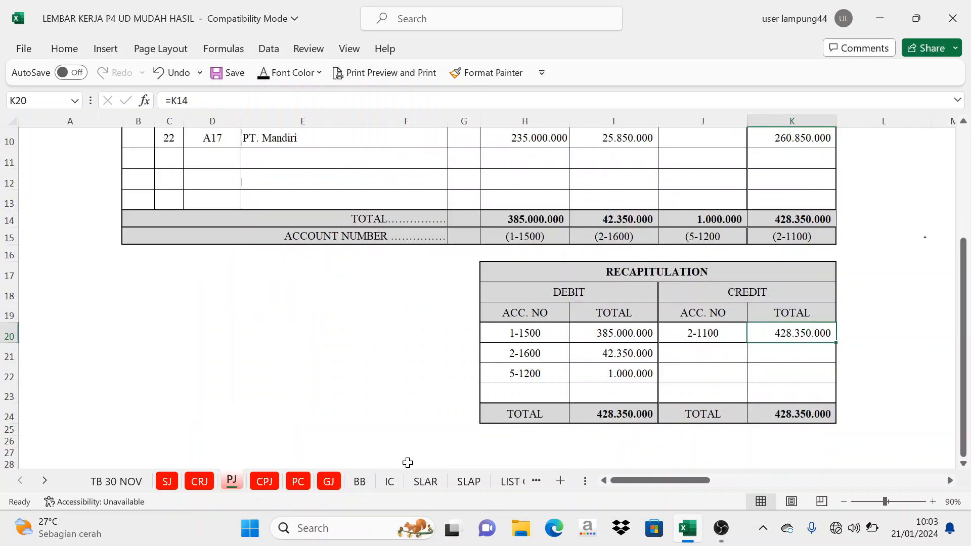
{"action": "scroll", "coordinate": [408, 462], "scroll_direction": "up", "scroll_amount": 3}
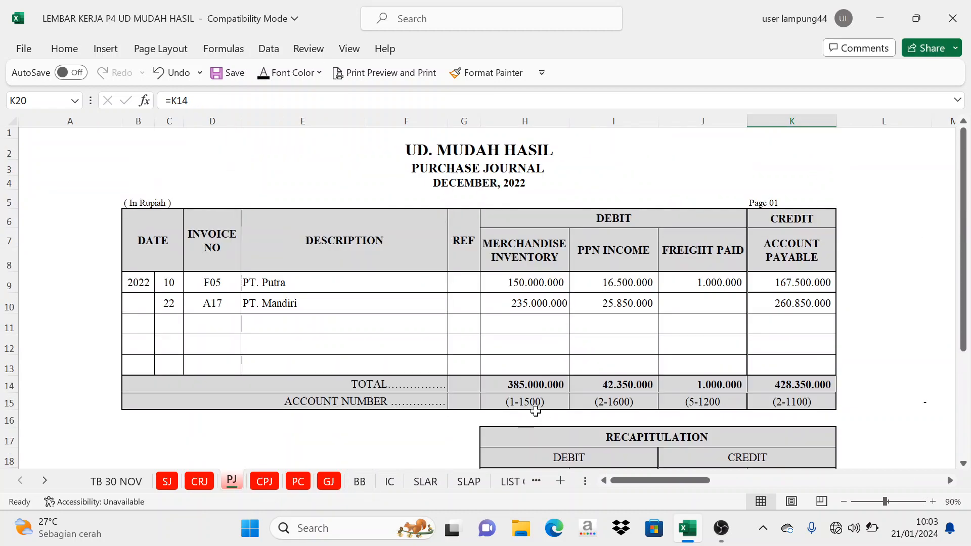
{"action": "left_click", "coordinate": [167, 482]}
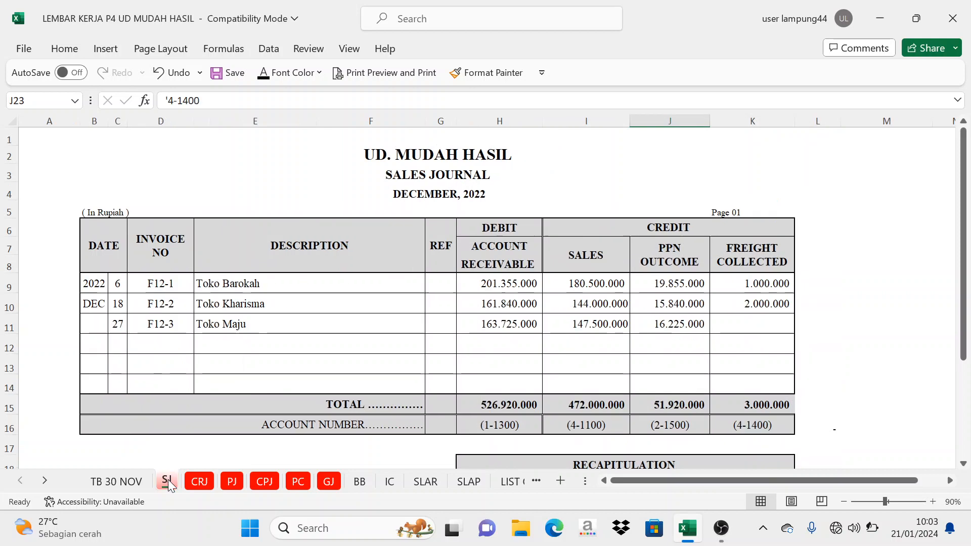
{"action": "left_click", "coordinate": [205, 483]}
{"action": "left_click", "coordinate": [231, 481]}
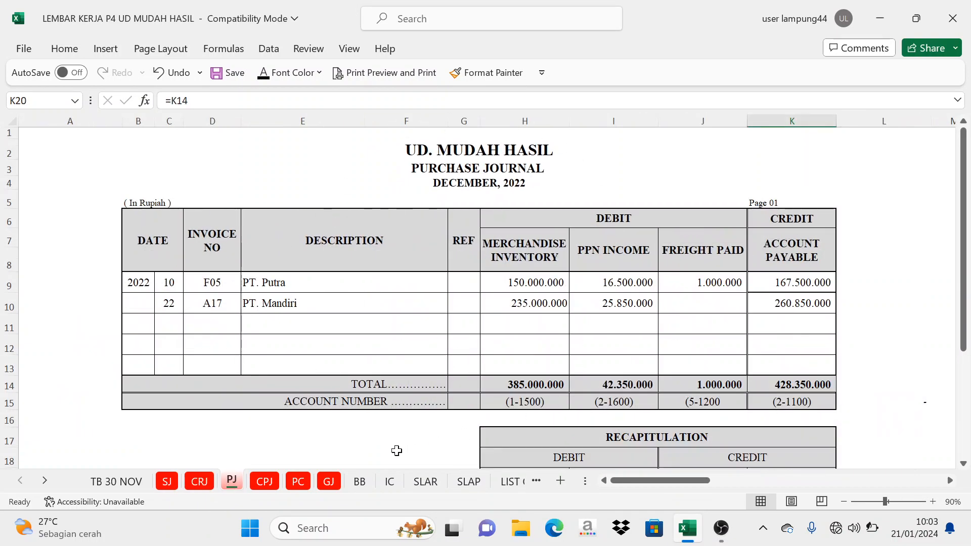
{"action": "left_click", "coordinate": [360, 482]}
{"action": "scroll", "coordinate": [722, 245], "scroll_direction": "up", "scroll_amount": 9}
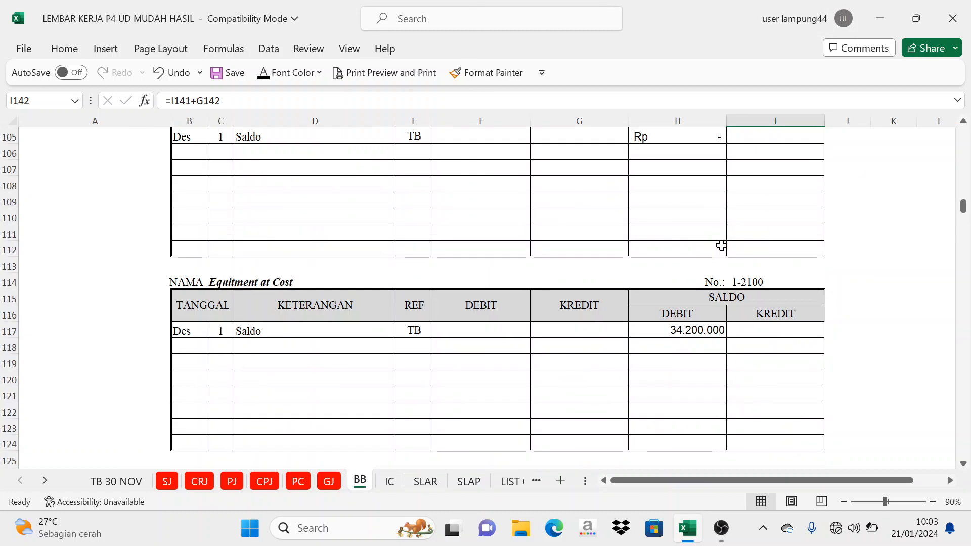
{"action": "scroll", "coordinate": [600, 280], "scroll_direction": "down", "scroll_amount": 2}
{"action": "left_click", "coordinate": [265, 480]}
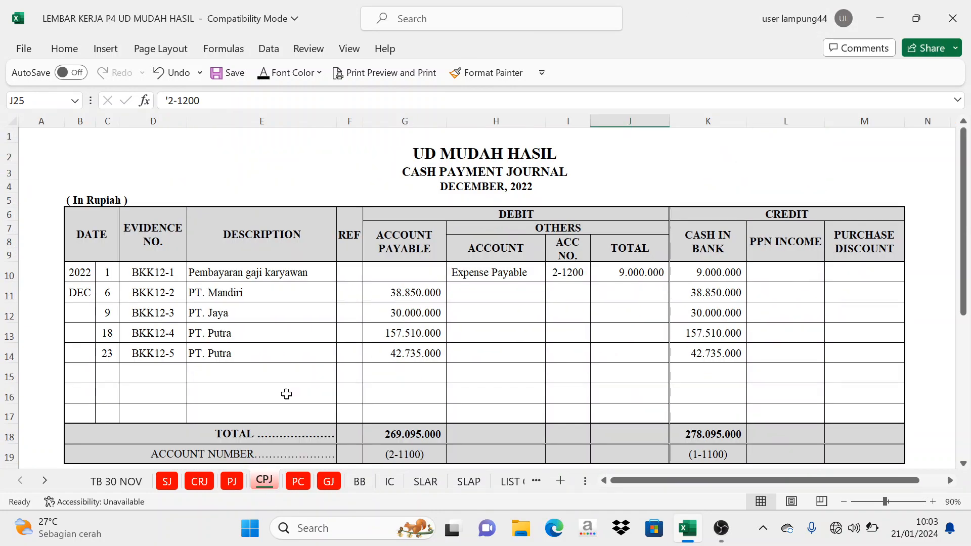
{"action": "left_click", "coordinate": [299, 481]}
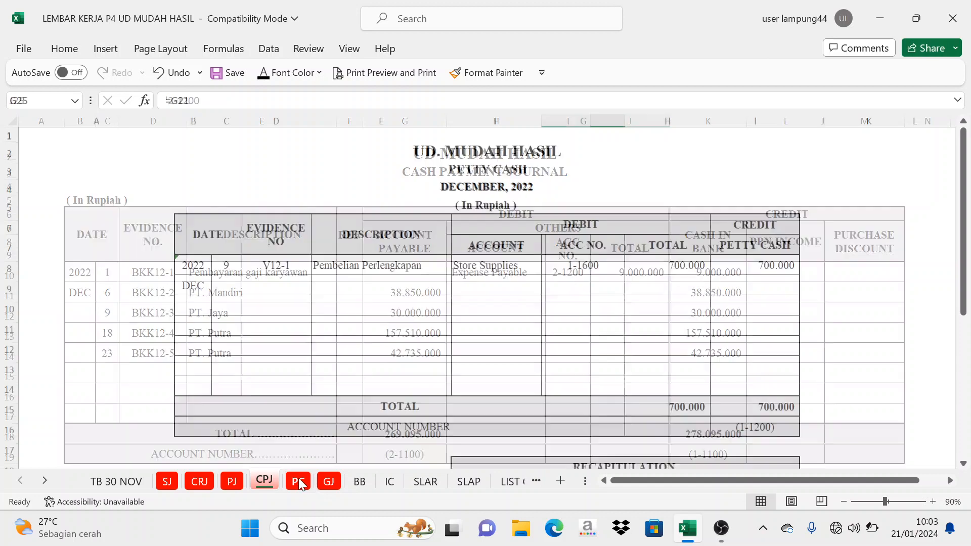
{"action": "scroll", "coordinate": [349, 404], "scroll_direction": "down", "scroll_amount": 3}
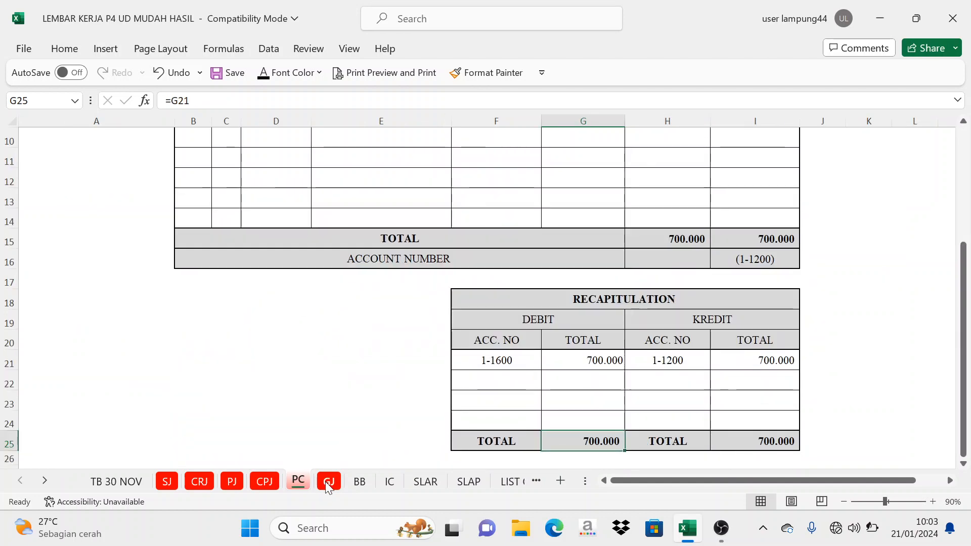
{"action": "left_click", "coordinate": [329, 480]}
{"action": "scroll", "coordinate": [402, 285], "scroll_direction": "down", "scroll_amount": 9}
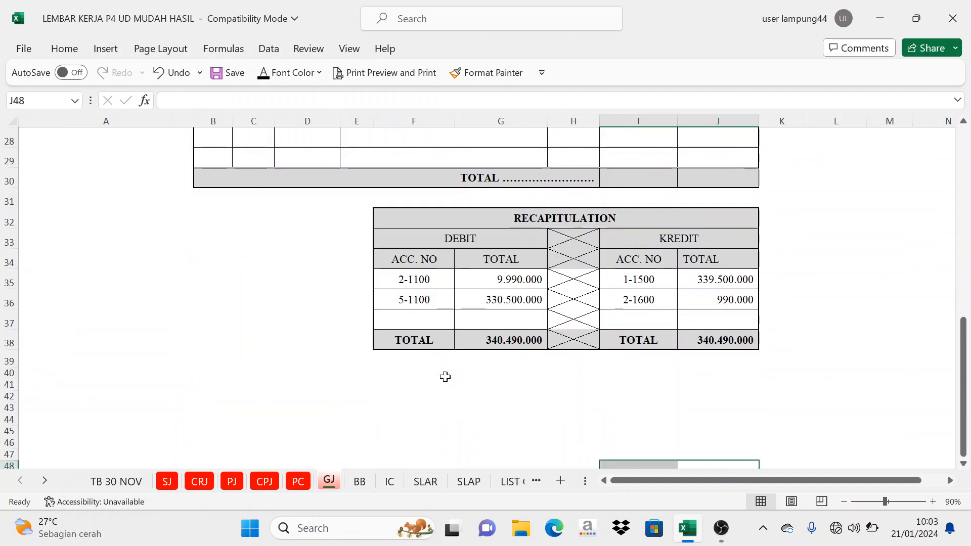
{"action": "scroll", "coordinate": [444, 376], "scroll_direction": "up", "scroll_amount": 8}
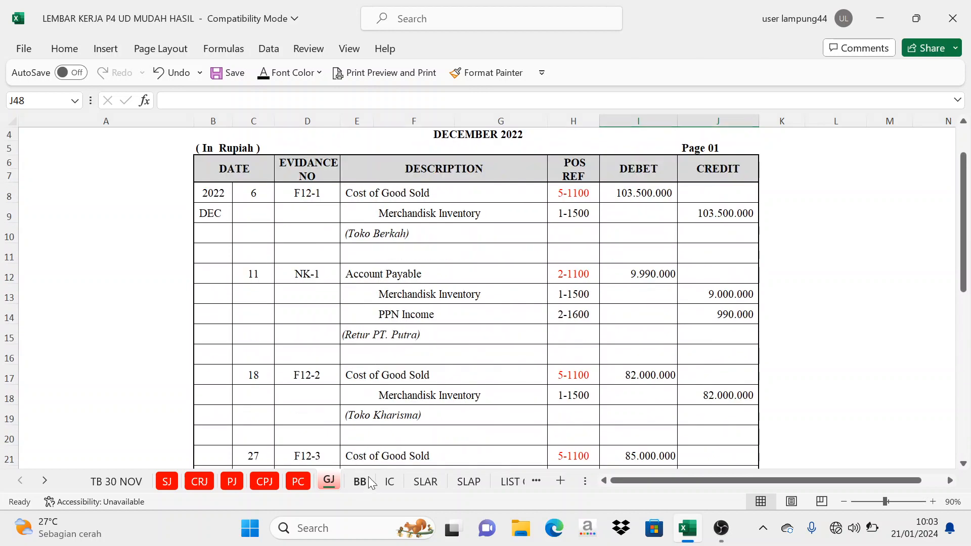
Set the font of the entire BB general ledger sheet to black to show all remaining journal postings and balances
{"action": "left_click", "coordinate": [359, 481]}
{"action": "scroll", "coordinate": [359, 400], "scroll_direction": "up", "scroll_amount": 14}
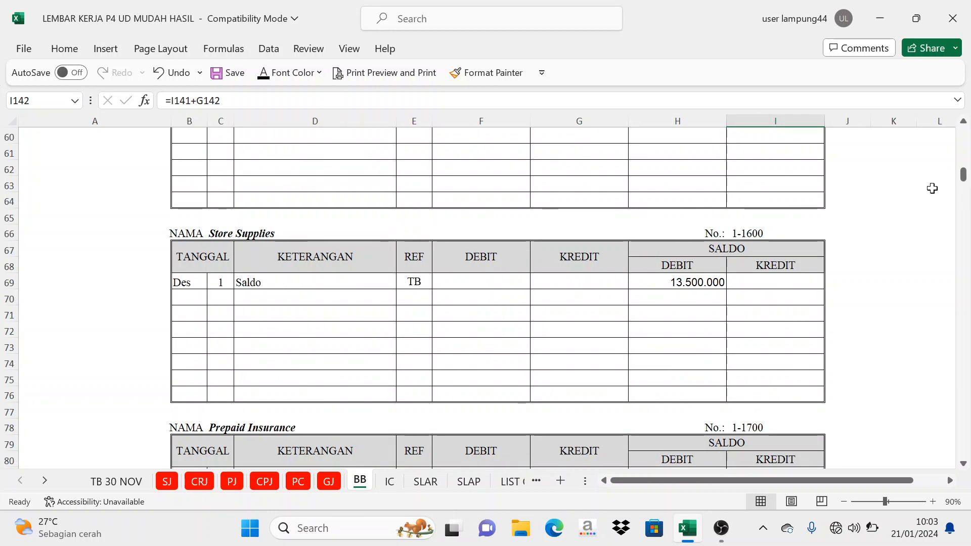
{"action": "scroll", "coordinate": [963, 175], "scroll_direction": "up", "scroll_amount": 20}
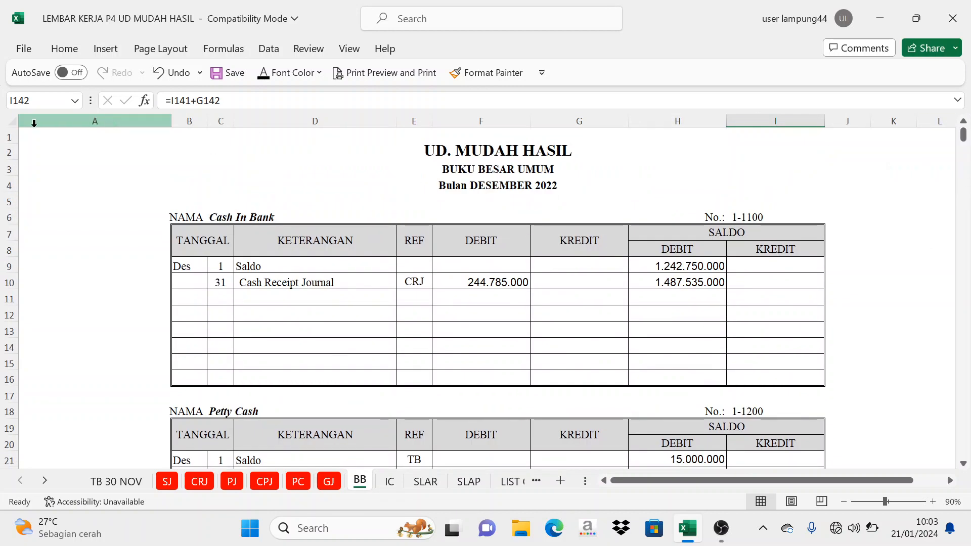
{"action": "left_click", "coordinate": [5, 122]}
{"action": "left_click", "coordinate": [263, 76]}
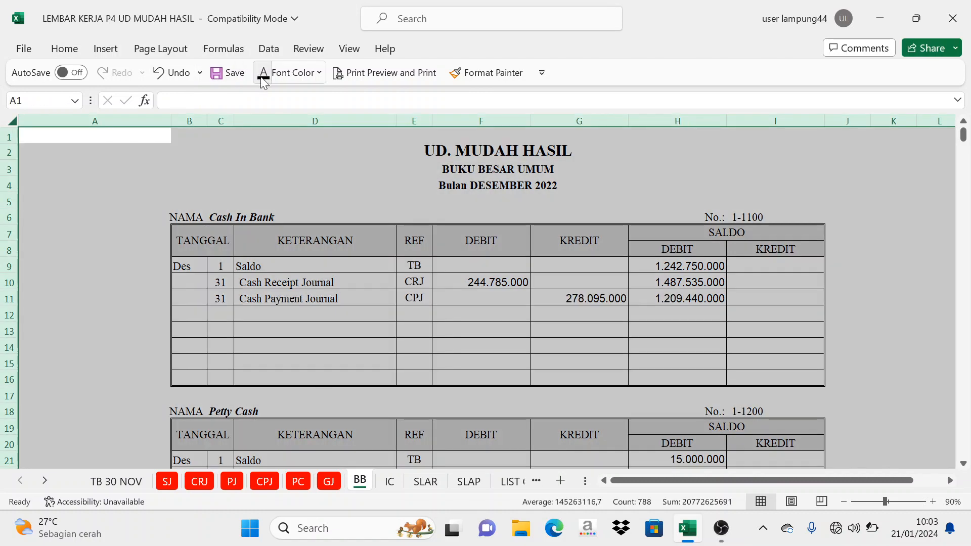
{"action": "left_click", "coordinate": [284, 234]}
Review the posted general ledger accounts from Cash In Bank down to the capital accounts and revisit the source journals
{"action": "scroll", "coordinate": [371, 353], "scroll_direction": "down", "scroll_amount": 13}
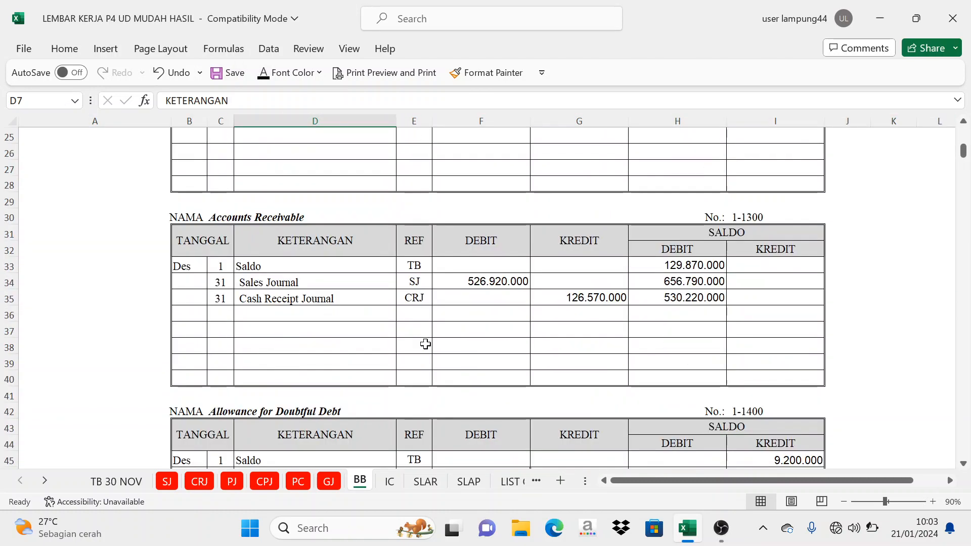
{"action": "scroll", "coordinate": [427, 346], "scroll_direction": "down", "scroll_amount": 20}
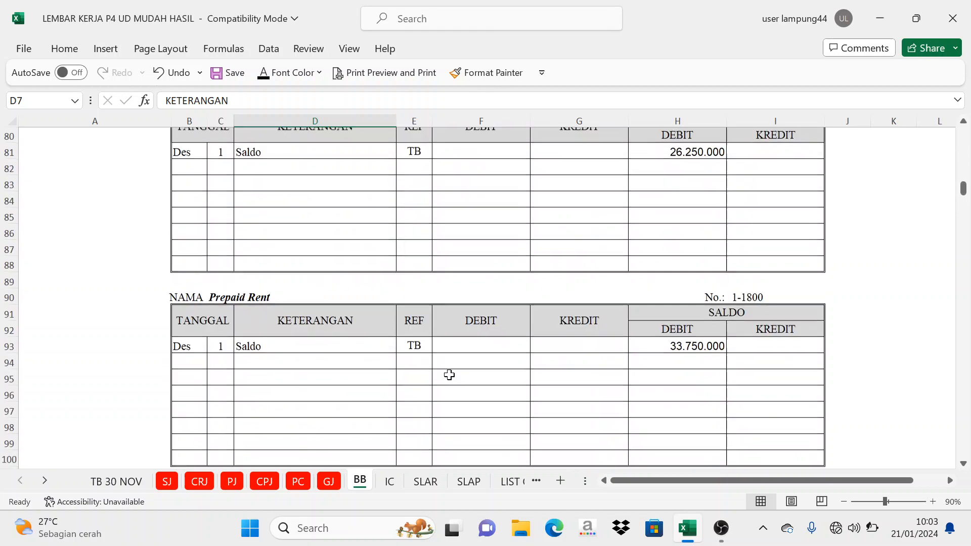
{"action": "scroll", "coordinate": [451, 375], "scroll_direction": "down", "scroll_amount": 20}
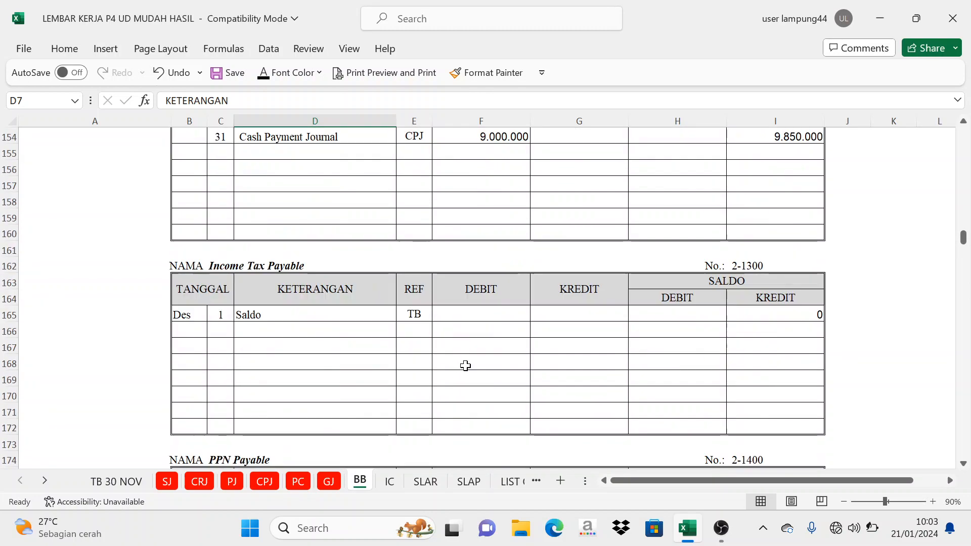
{"action": "scroll", "coordinate": [470, 367], "scroll_direction": "down", "scroll_amount": 18}
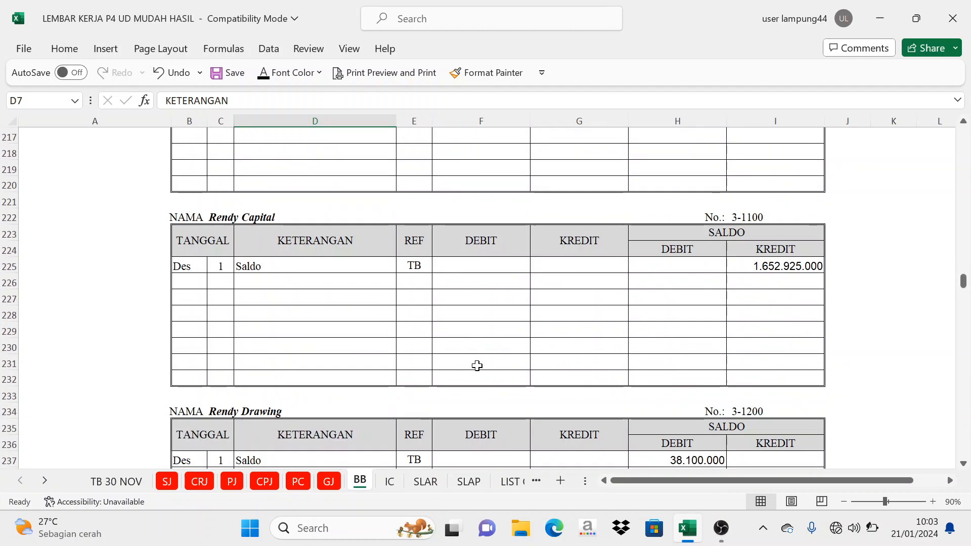
{"action": "scroll", "coordinate": [480, 365], "scroll_direction": "up", "scroll_amount": 12}
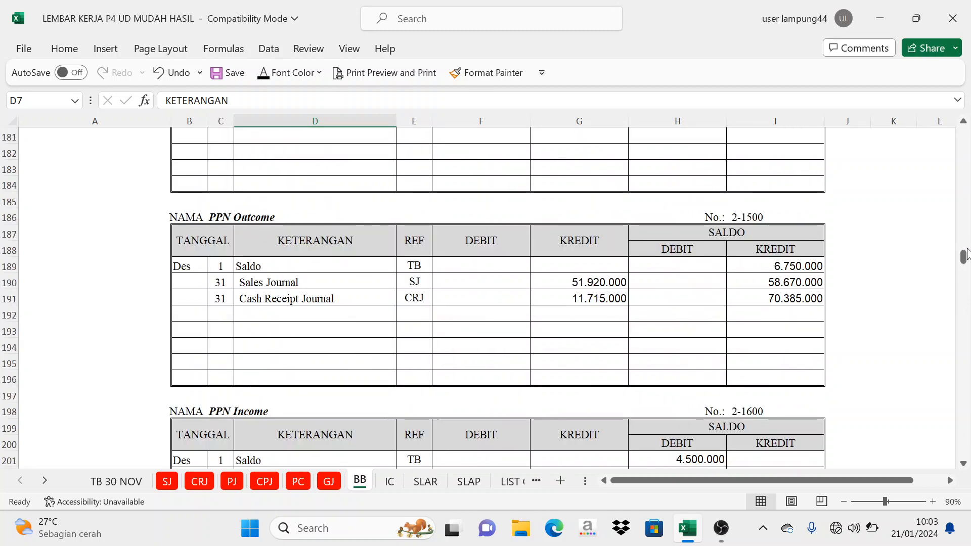
{"action": "left_click_drag", "start_coordinate": [963, 260], "coordinate": [964, 132]}
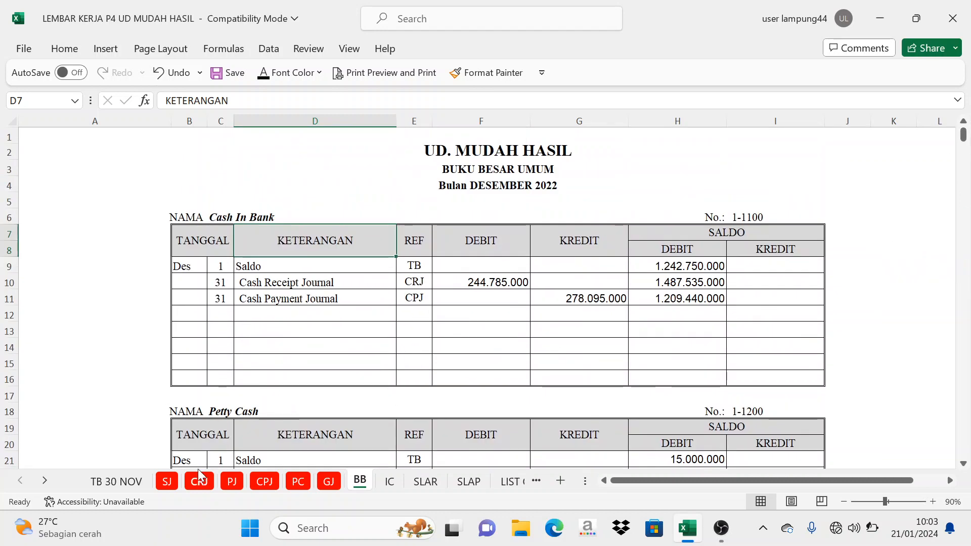
{"action": "left_click", "coordinate": [329, 486]}
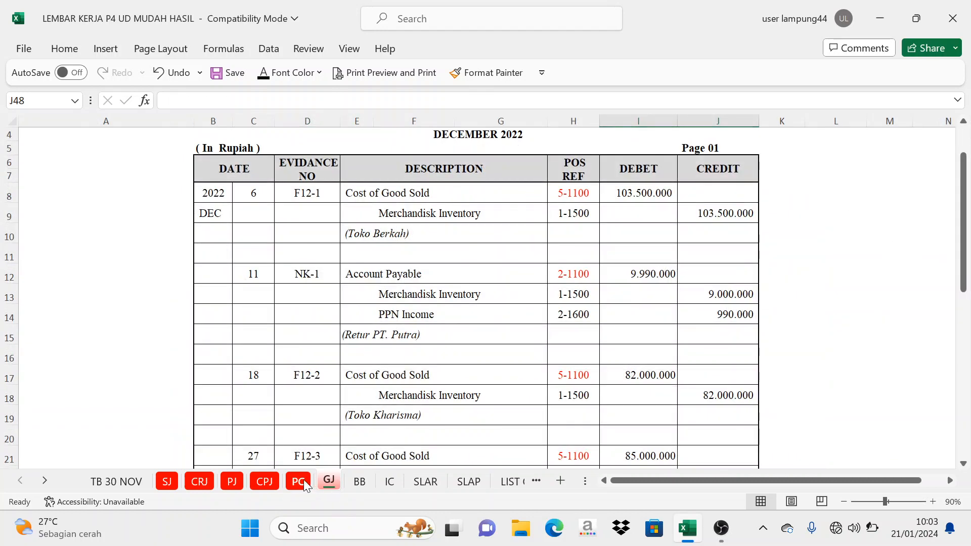
{"action": "left_click", "coordinate": [265, 482]}
{"action": "left_click", "coordinate": [232, 482]}
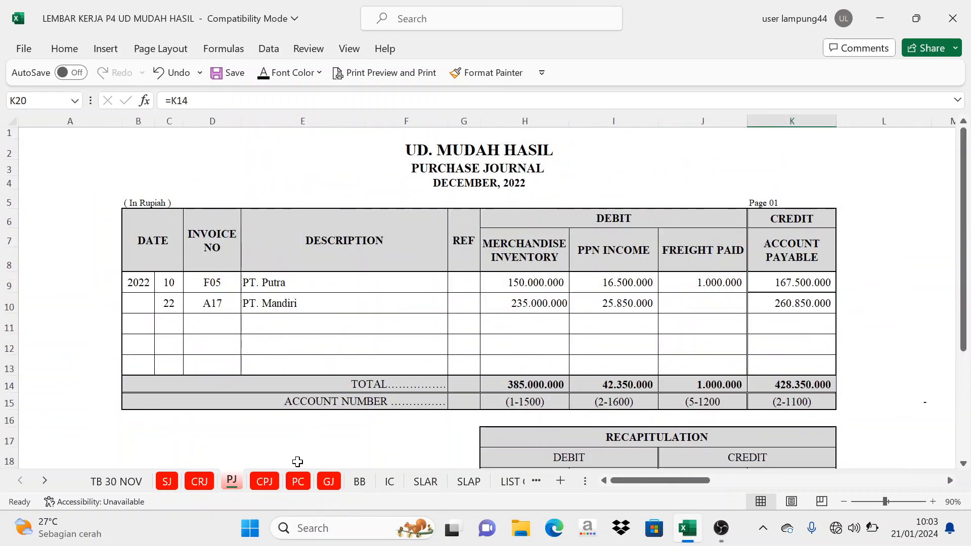
{"action": "left_click", "coordinate": [360, 483]}
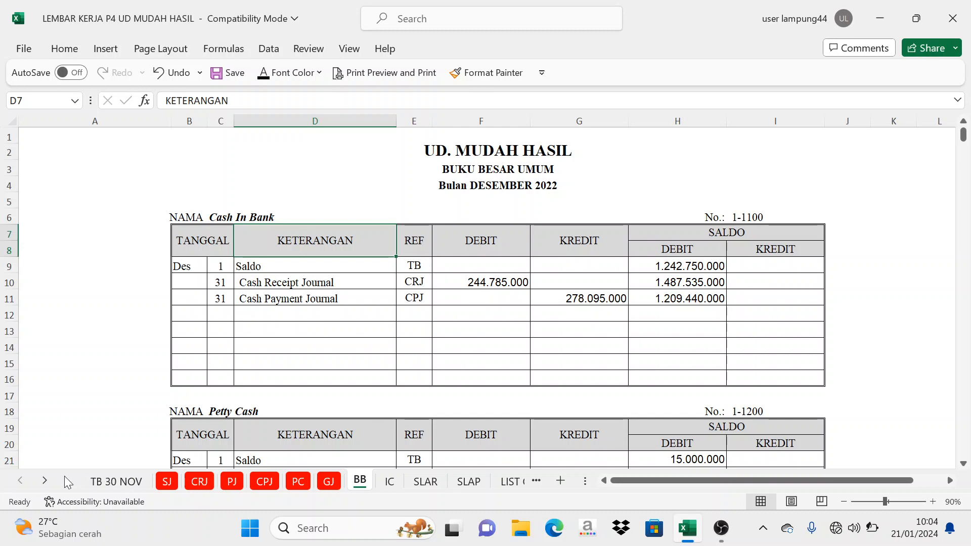
Move the BB sheet to directly before the NS 31 sheet
{"action": "left_click", "coordinate": [44, 481]}
{"action": "left_click", "coordinate": [44, 481]}
{"action": "left_click", "coordinate": [44, 481]}
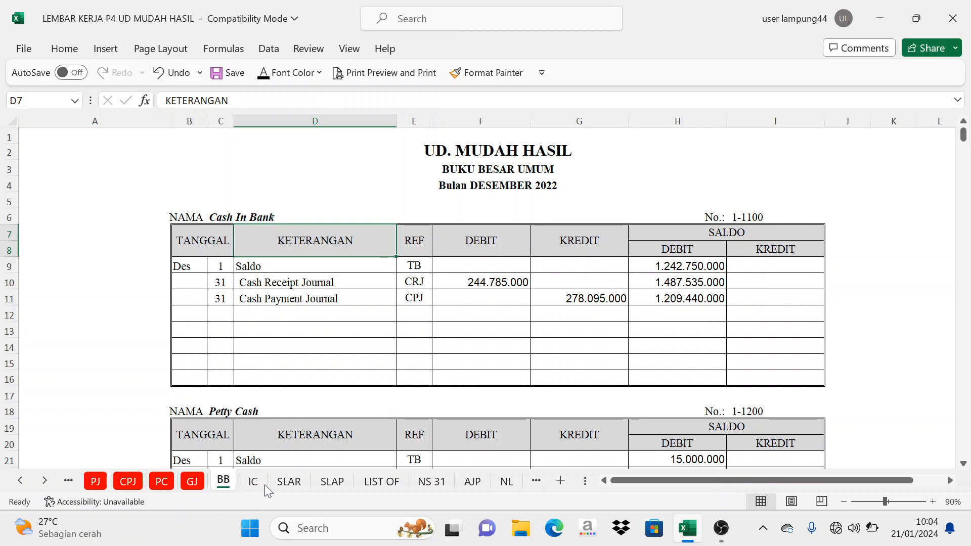
{"action": "left_click_drag", "start_coordinate": [268, 489], "coordinate": [411, 483]}
Examine the Merchandise Inventory and Cash in Bank debit cells in the NS 31 trial balance and Cash In Bank's balance in the general ledger
{"action": "left_click", "coordinate": [426, 483]}
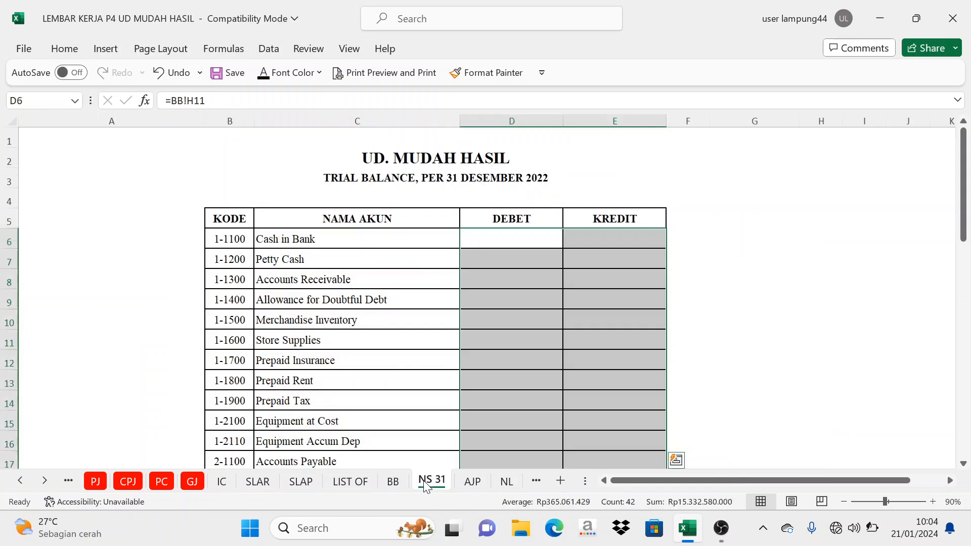
{"action": "left_click", "coordinate": [492, 318]}
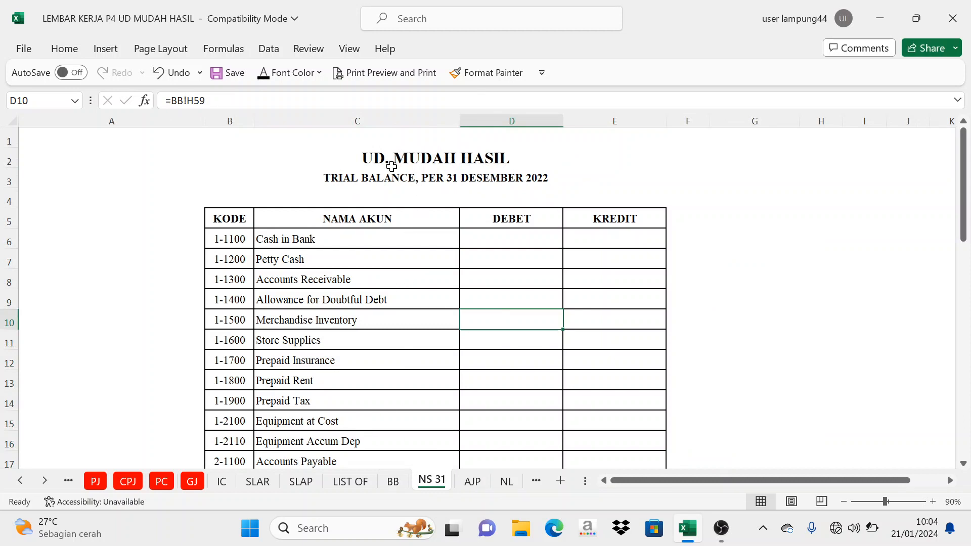
{"action": "left_click", "coordinate": [522, 236]}
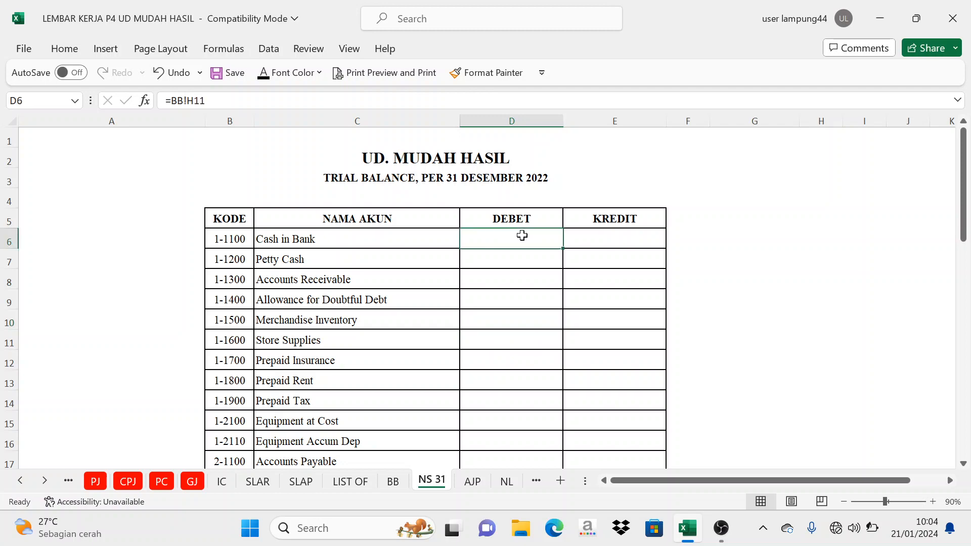
{"action": "left_click", "coordinate": [393, 482]}
{"action": "left_click", "coordinate": [691, 283]}
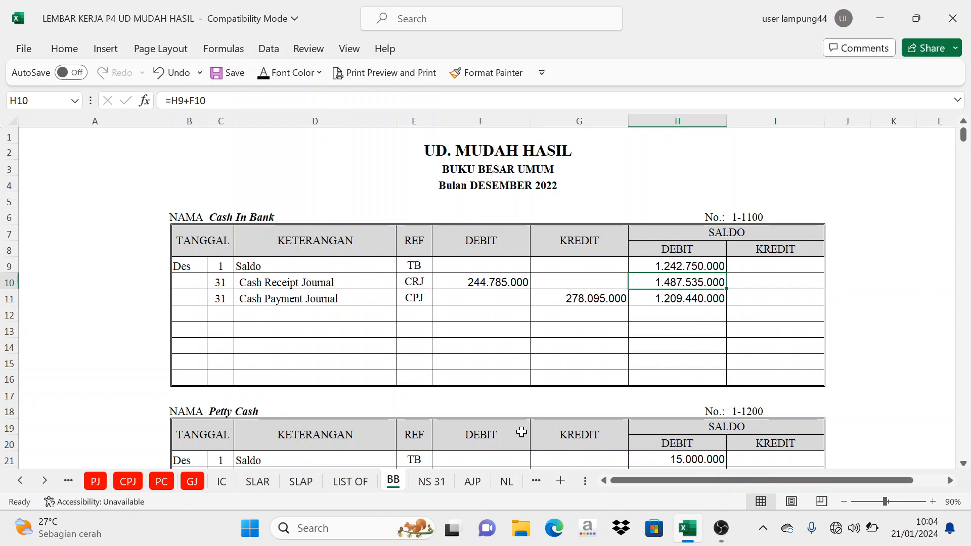
{"action": "left_click", "coordinate": [434, 481]}
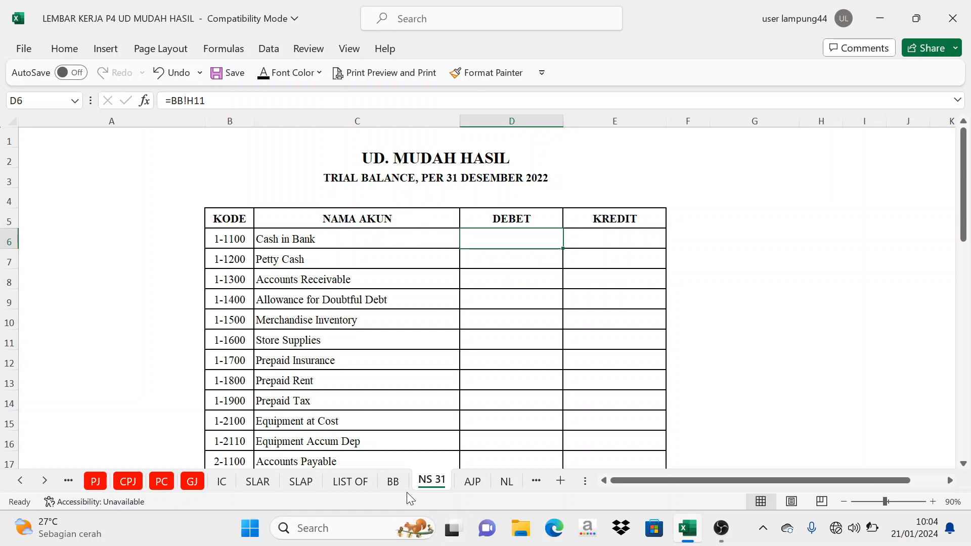
Browse the general ledger accounts and examine Cash In Bank's final debit balance in H11 as the source for the trial balance
{"action": "left_click", "coordinate": [394, 482]}
{"action": "scroll", "coordinate": [416, 253], "scroll_direction": "down", "scroll_amount": 5}
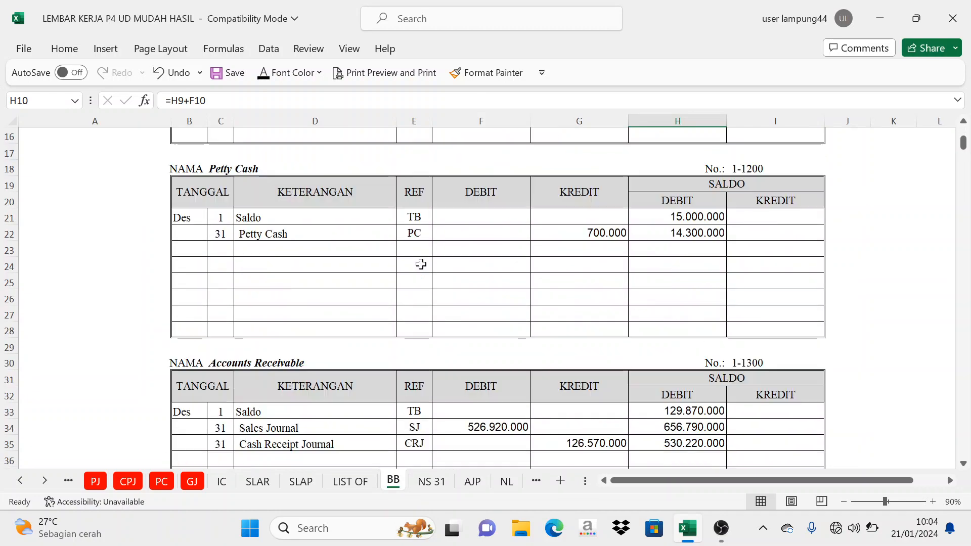
{"action": "scroll", "coordinate": [428, 293], "scroll_direction": "down", "scroll_amount": 18}
{"action": "scroll", "coordinate": [444, 324], "scroll_direction": "up", "scroll_amount": 6}
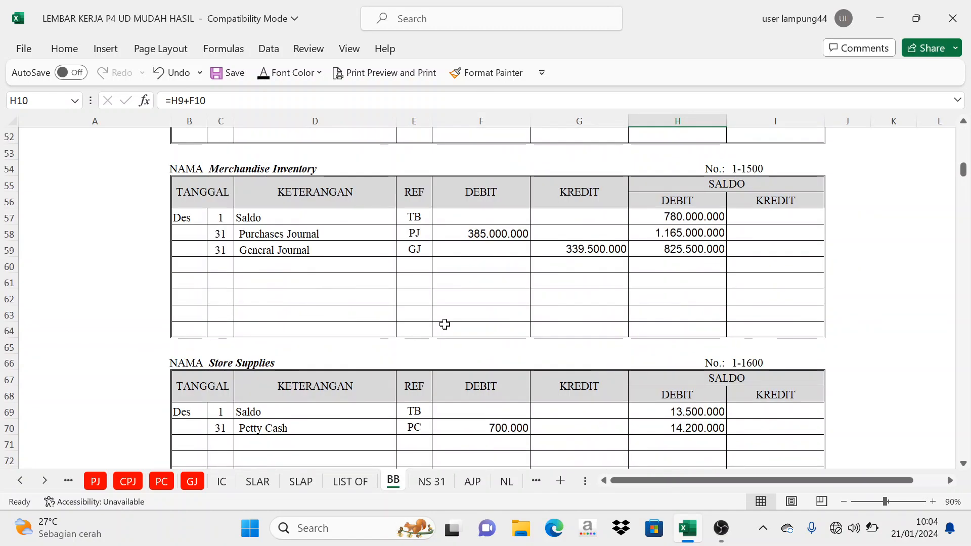
{"action": "scroll", "coordinate": [444, 324], "scroll_direction": "up", "scroll_amount": 17}
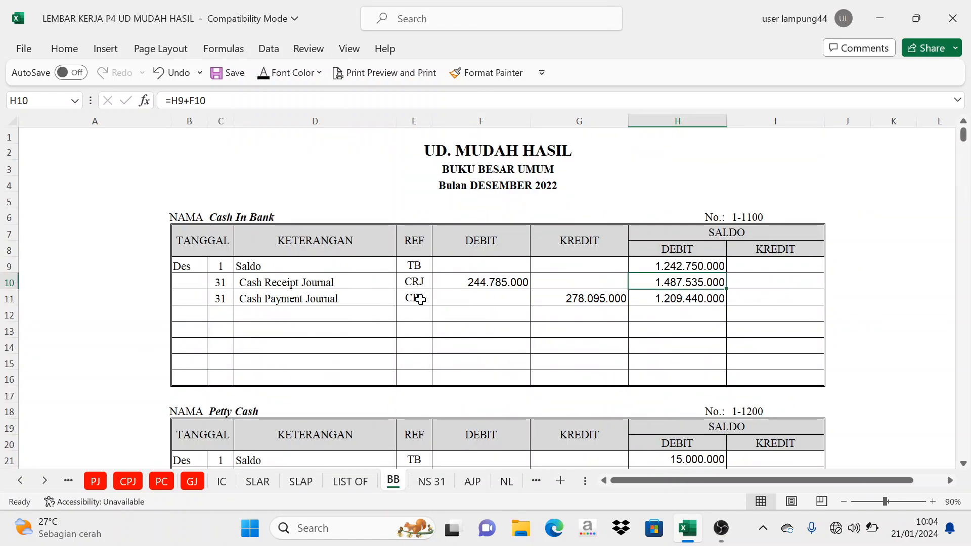
{"action": "left_click", "coordinate": [242, 218]}
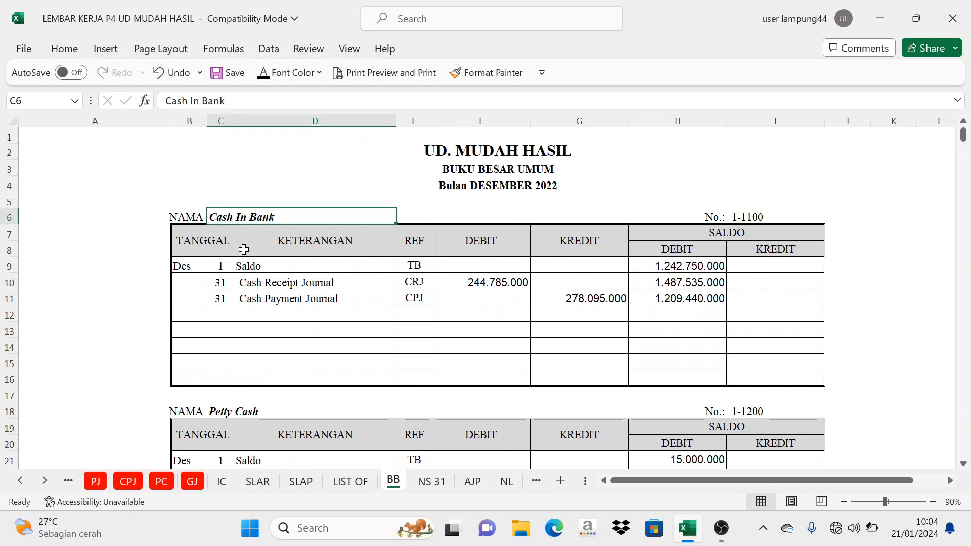
{"action": "left_click", "coordinate": [239, 298]}
{"action": "left_click", "coordinate": [694, 248]}
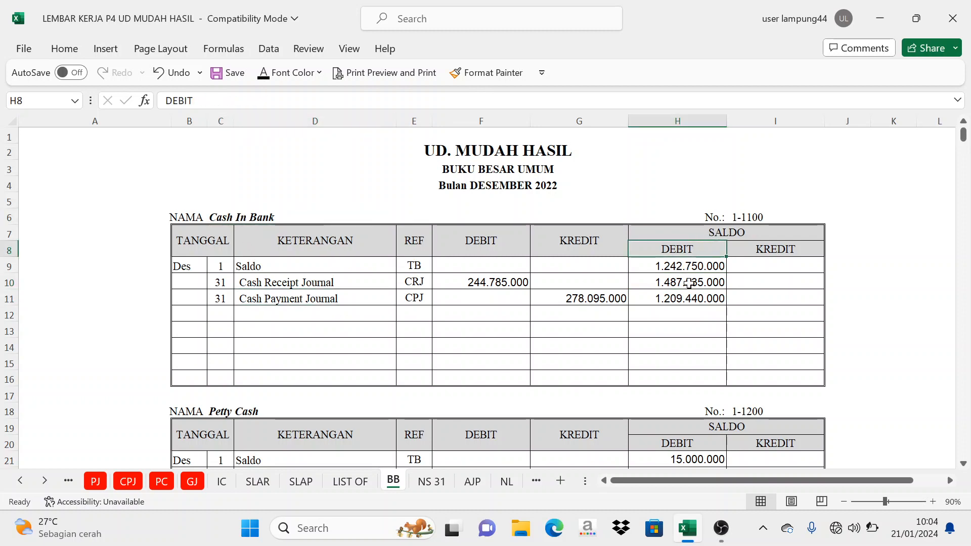
{"action": "left_click", "coordinate": [686, 301]}
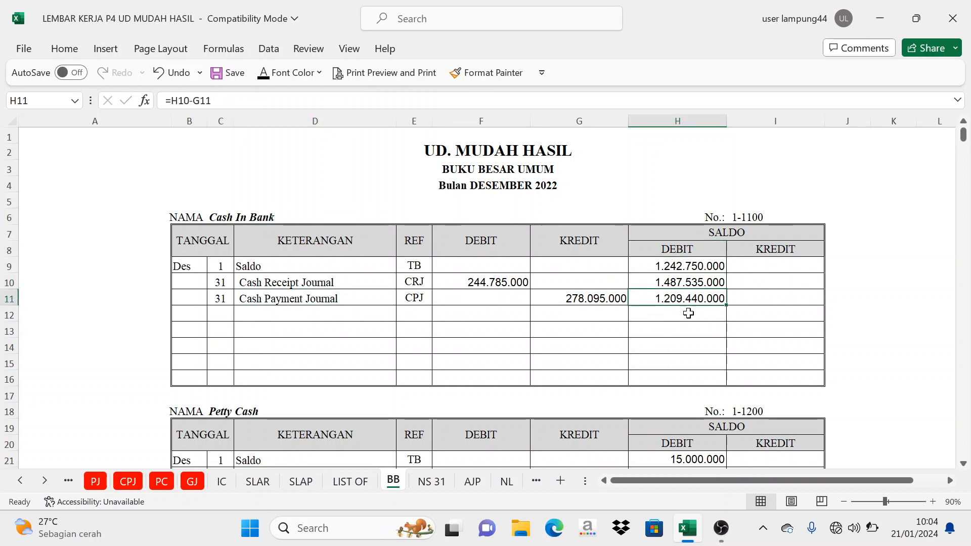
{"action": "left_click", "coordinate": [701, 243]}
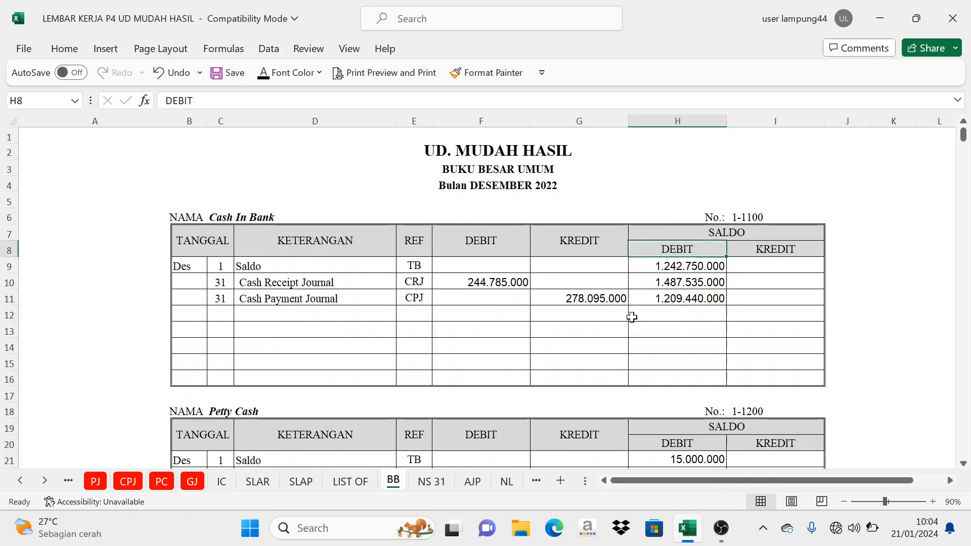
Check Petty Cash's final debit balance in the BB ledger and show its linked D7 amount in the NS 31 trial balance with black font
{"action": "left_click", "coordinate": [438, 481]}
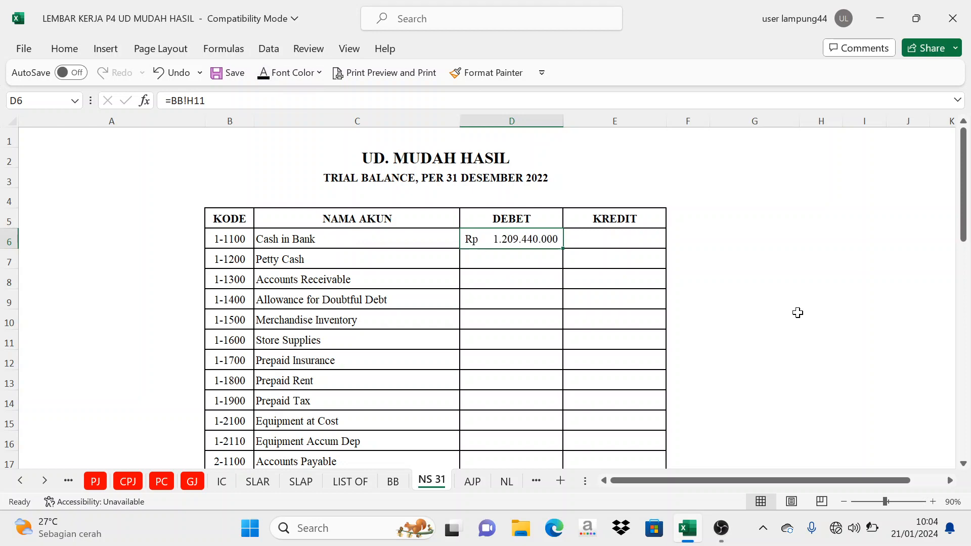
{"action": "left_click", "coordinate": [330, 260]}
{"action": "left_click", "coordinate": [498, 256]}
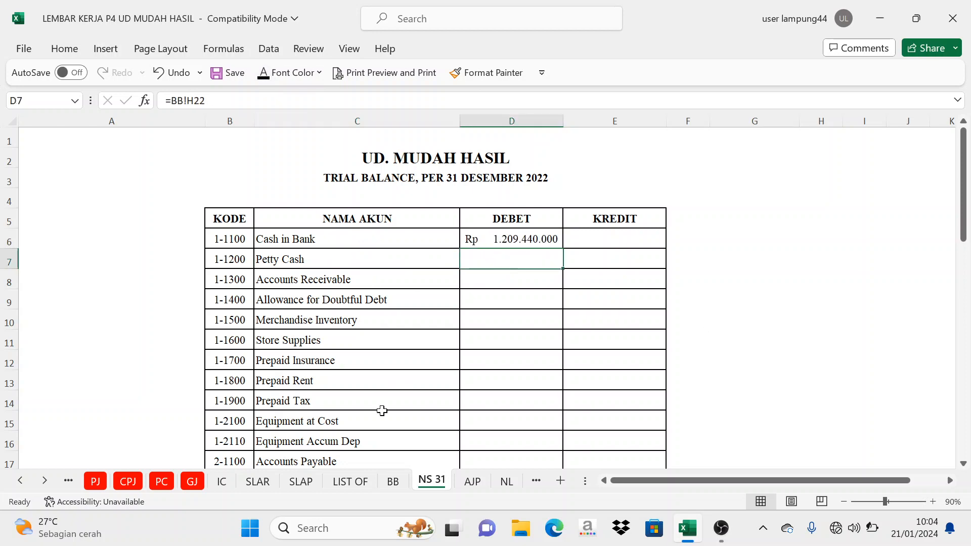
{"action": "left_click", "coordinate": [393, 481]}
{"action": "scroll", "coordinate": [431, 318], "scroll_direction": "down", "scroll_amount": 3}
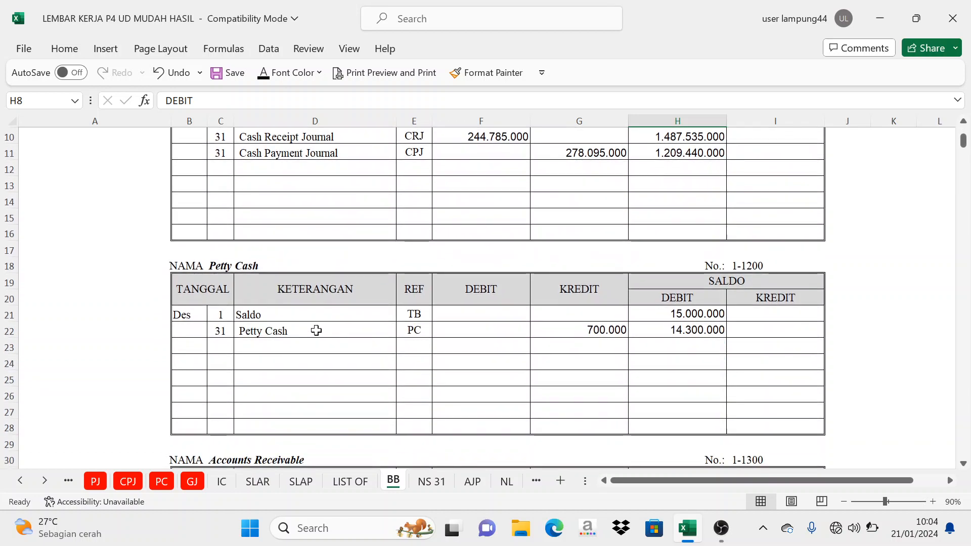
{"action": "left_click", "coordinate": [228, 331]}
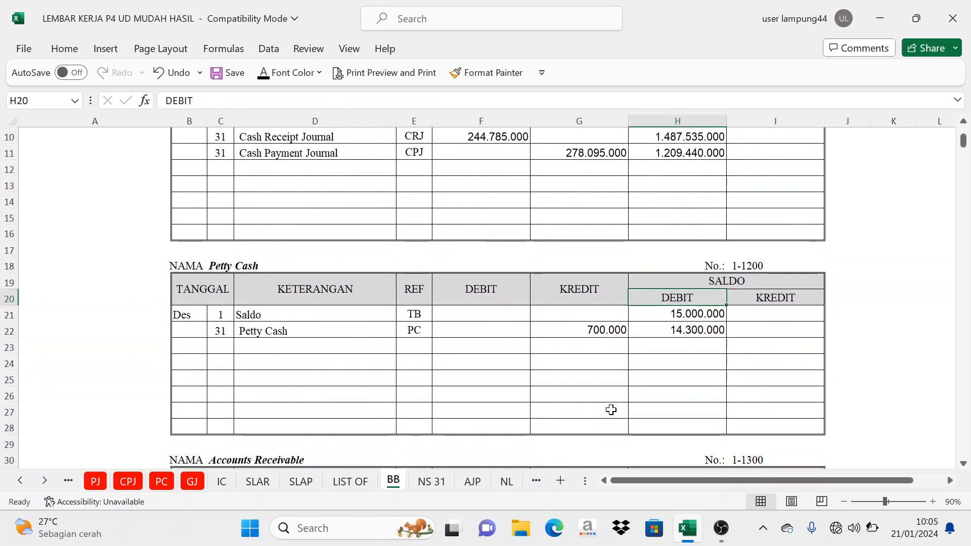
{"action": "left_click", "coordinate": [444, 483]}
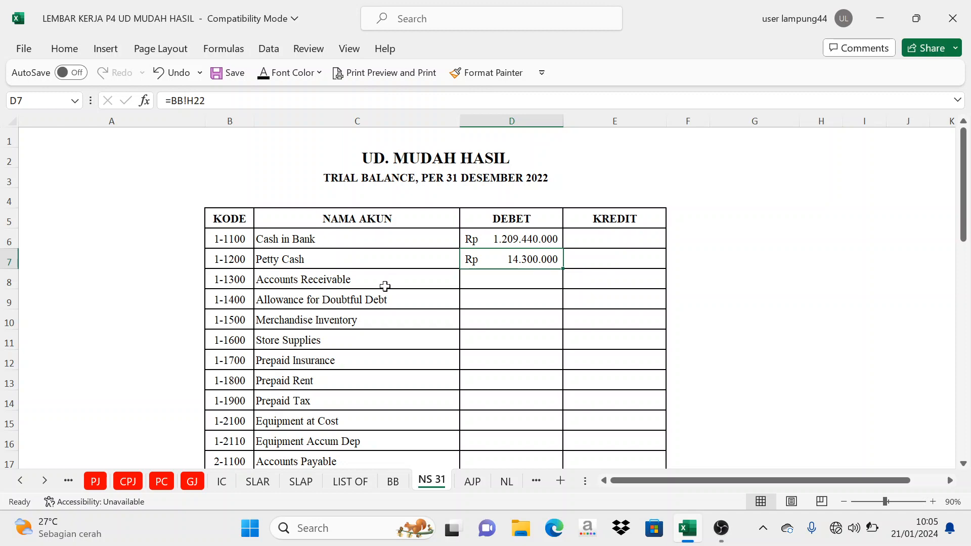
Trace Accounts Receivable's final debit balance to BB cell H35 and make its linked amount in NS 31 cell D8 visible with black font
{"action": "left_click", "coordinate": [393, 483]}
{"action": "scroll", "coordinate": [580, 301], "scroll_direction": "down", "scroll_amount": 5}
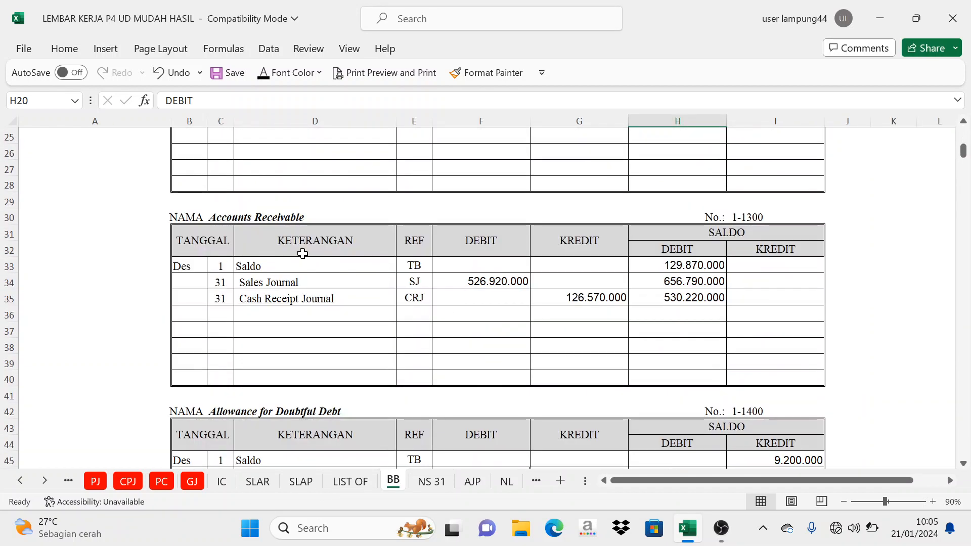
{"action": "left_click", "coordinate": [247, 296]}
{"action": "left_click", "coordinate": [678, 248]}
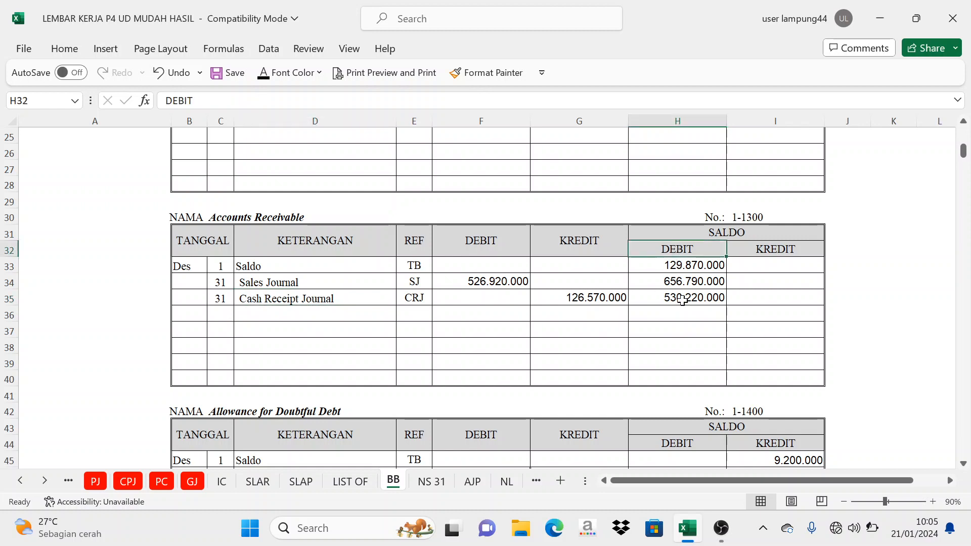
{"action": "left_click", "coordinate": [679, 297]}
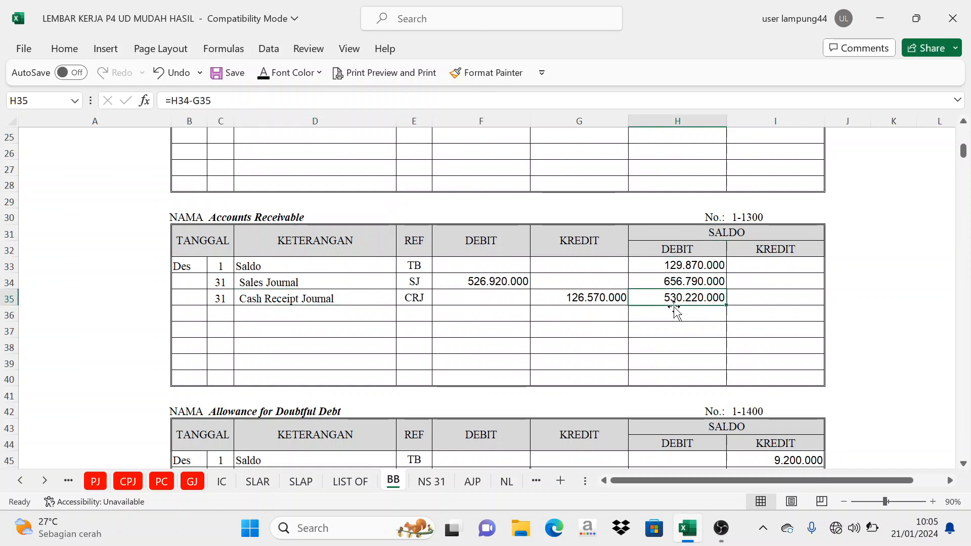
{"action": "left_click", "coordinate": [445, 481]}
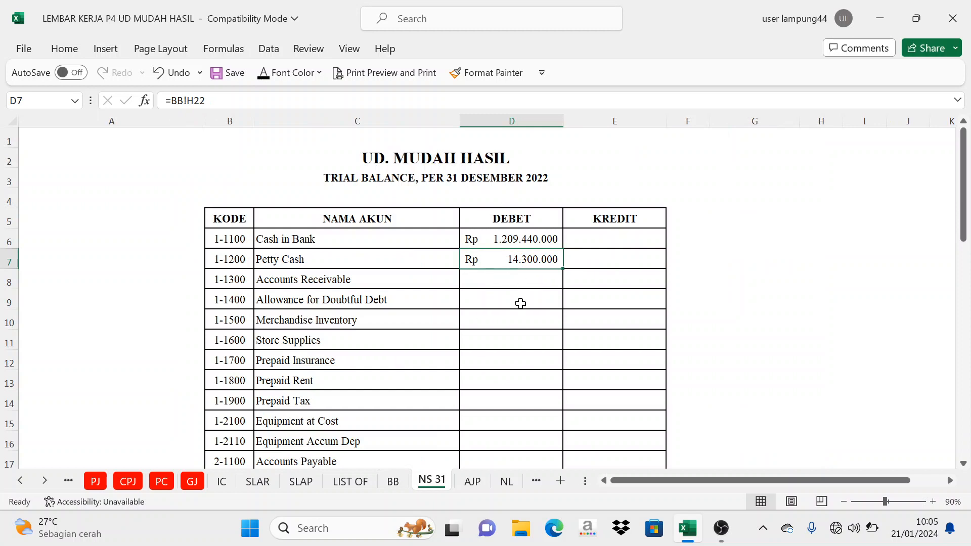
{"action": "left_click", "coordinate": [511, 273]}
{"action": "left_click", "coordinate": [262, 76]}
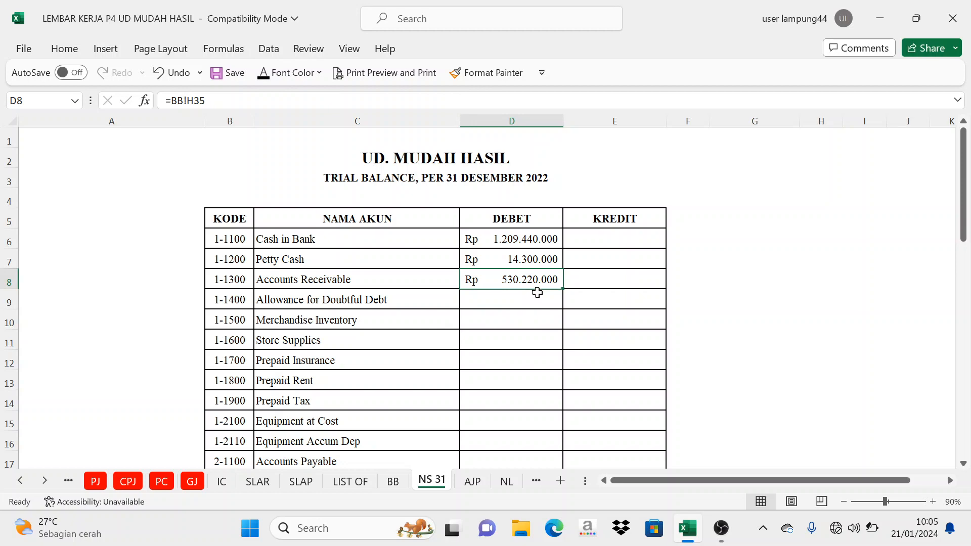
Locate Allowance for Doubtful Debt's credit balance in the BB ledger and turn the linked amount in NS 31 cell E9 black
{"action": "left_click", "coordinate": [392, 483]}
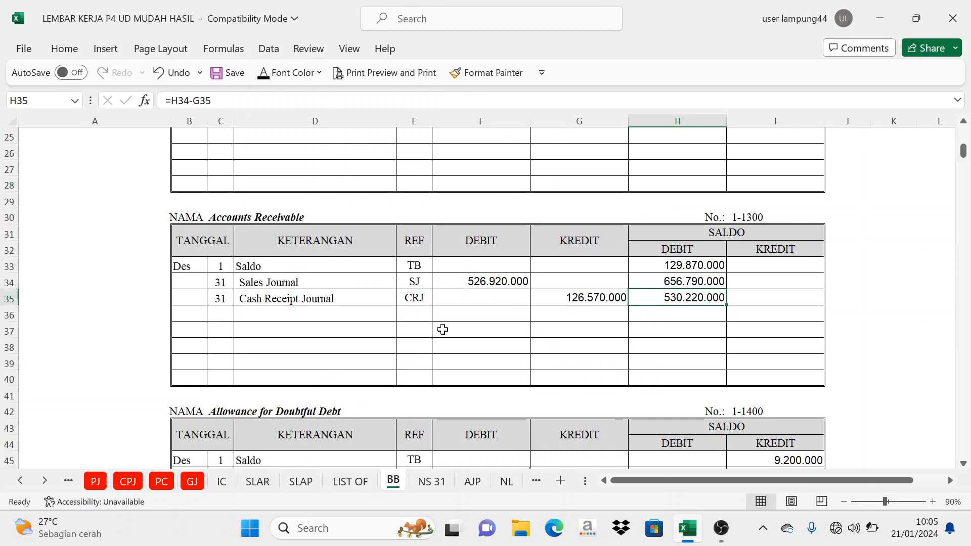
{"action": "scroll", "coordinate": [530, 334], "scroll_direction": "down", "scroll_amount": 3}
{"action": "left_click", "coordinate": [304, 262]}
{"action": "scroll", "coordinate": [397, 304], "scroll_direction": "down", "scroll_amount": 1}
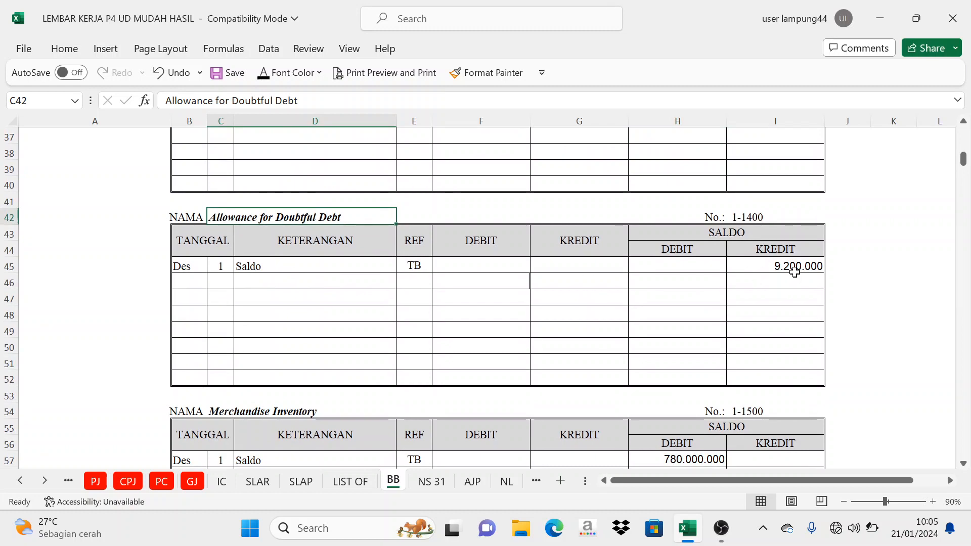
{"action": "left_click", "coordinate": [431, 481]}
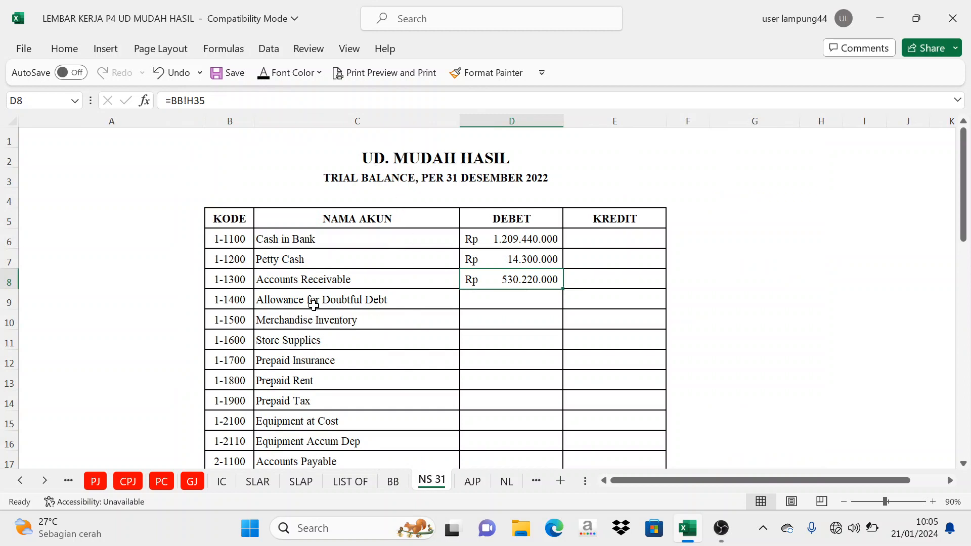
{"action": "left_click", "coordinate": [313, 304]}
{"action": "left_click", "coordinate": [597, 303]}
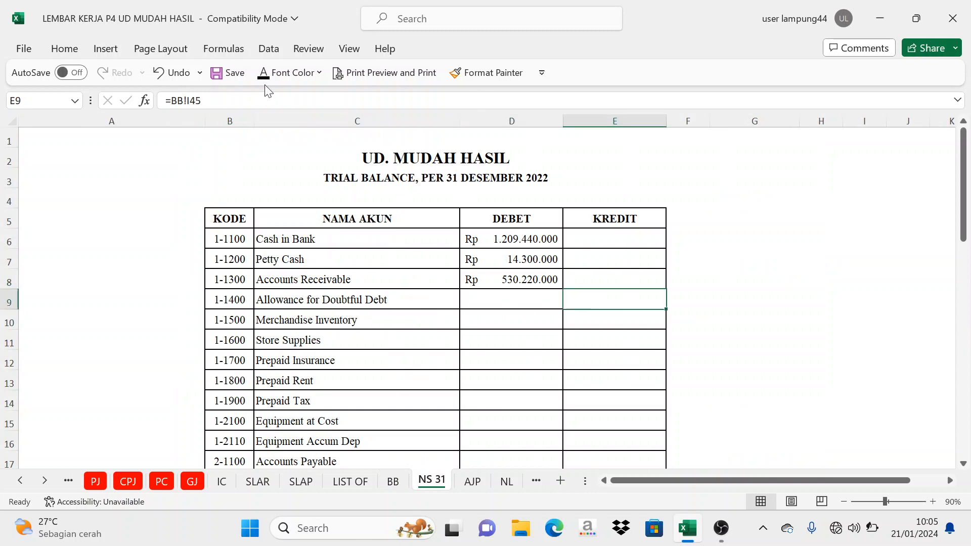
{"action": "left_click", "coordinate": [275, 74]}
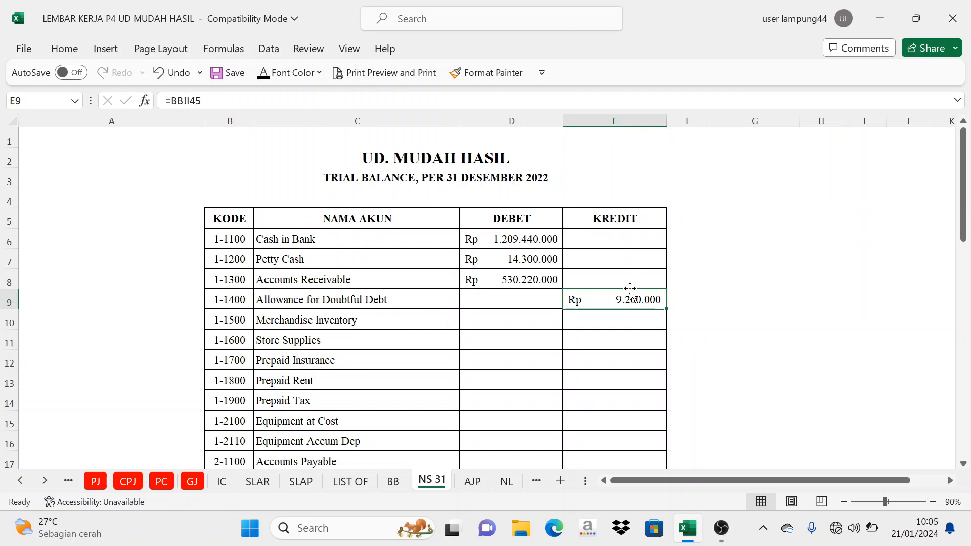
Examine Merchandise Inventory's final debit balance in BB cell H59 and the matching debit cell D10 in the NS 31 trial balance
{"action": "left_click", "coordinate": [393, 481]}
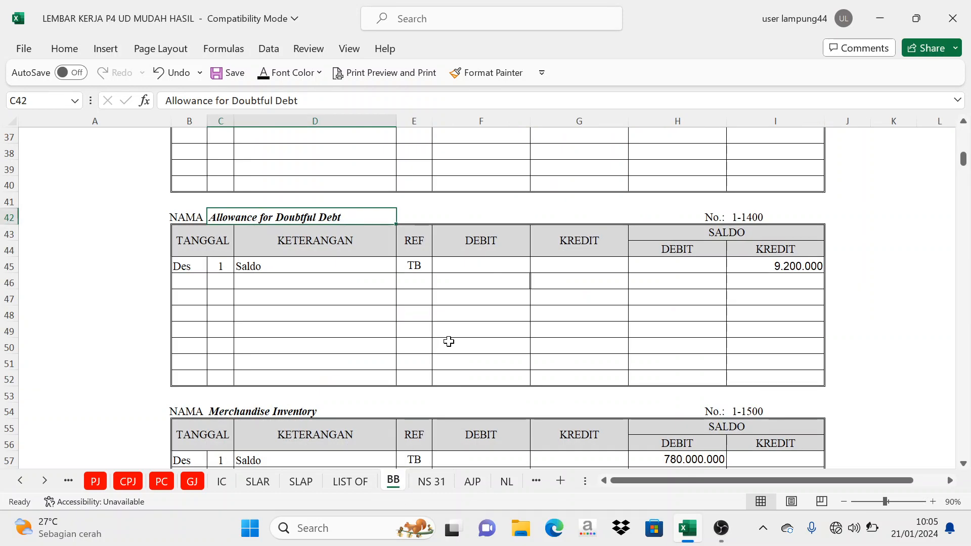
{"action": "scroll", "coordinate": [505, 354], "scroll_direction": "down", "scroll_amount": 2}
{"action": "scroll", "coordinate": [523, 369], "scroll_direction": "down", "scroll_amount": 2}
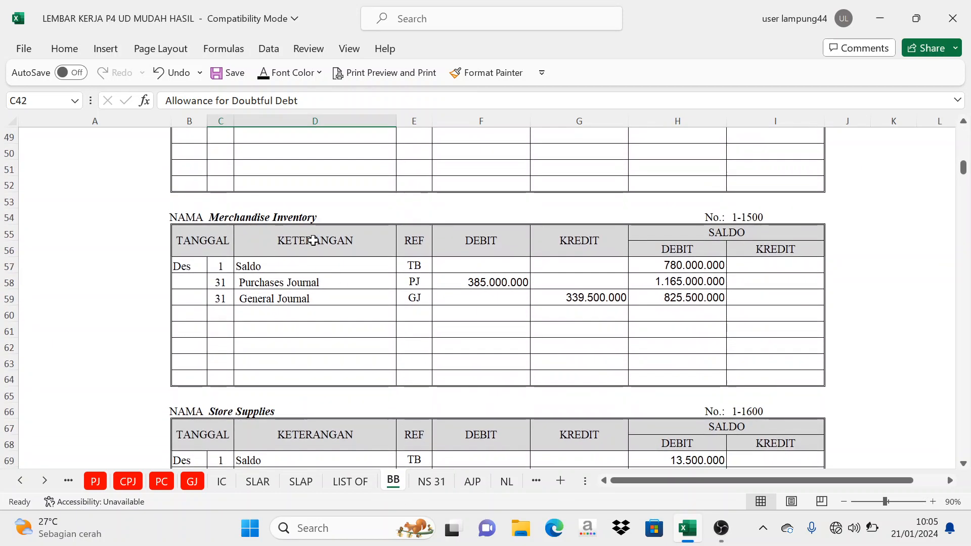
{"action": "left_click", "coordinate": [688, 217]}
{"action": "scroll", "coordinate": [672, 302], "scroll_direction": "down", "scroll_amount": 2}
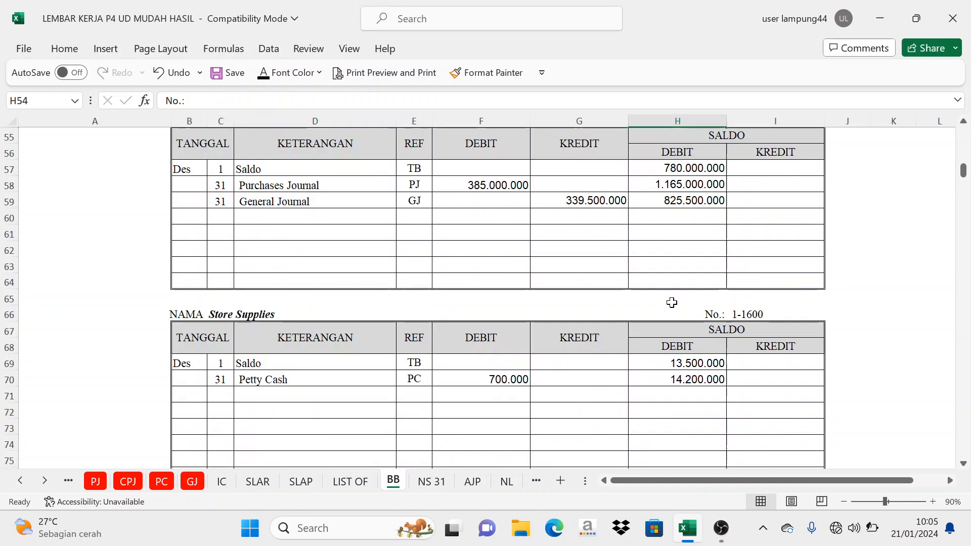
{"action": "left_click", "coordinate": [670, 201]}
{"action": "left_click", "coordinate": [431, 481]}
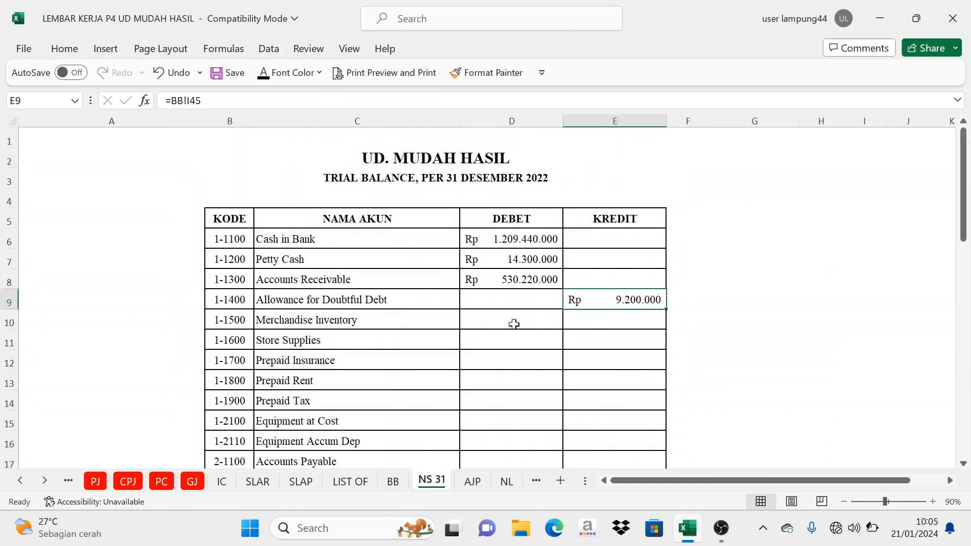
{"action": "left_click", "coordinate": [505, 333]}
{"action": "left_click", "coordinate": [506, 320]}
Examine the Equipment Accum Dep credit balance in BB and browse the remaining ledger accounts against the NS 31 trial balance
{"action": "left_click", "coordinate": [393, 481]}
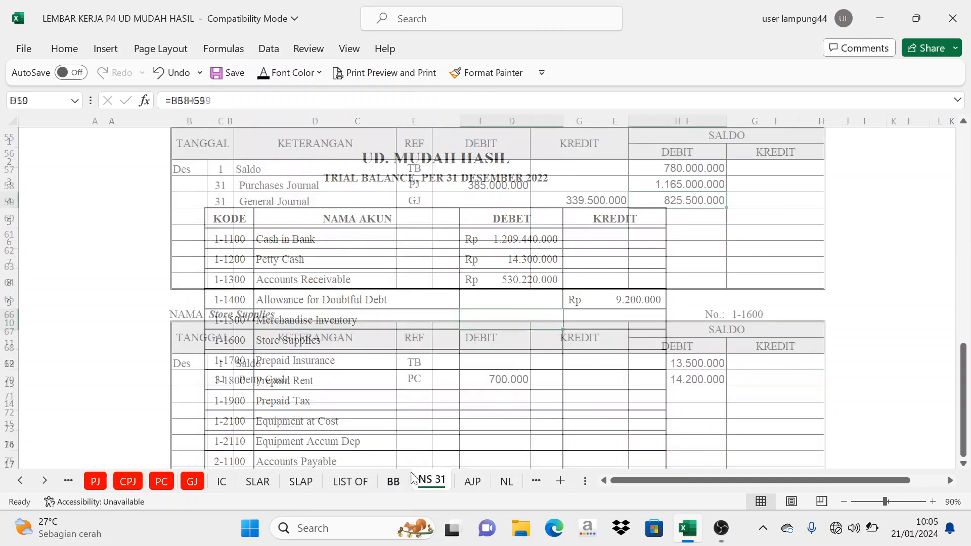
{"action": "scroll", "coordinate": [684, 373], "scroll_direction": "down", "scroll_amount": 5}
{"action": "scroll", "coordinate": [685, 373], "scroll_direction": "down", "scroll_amount": 15}
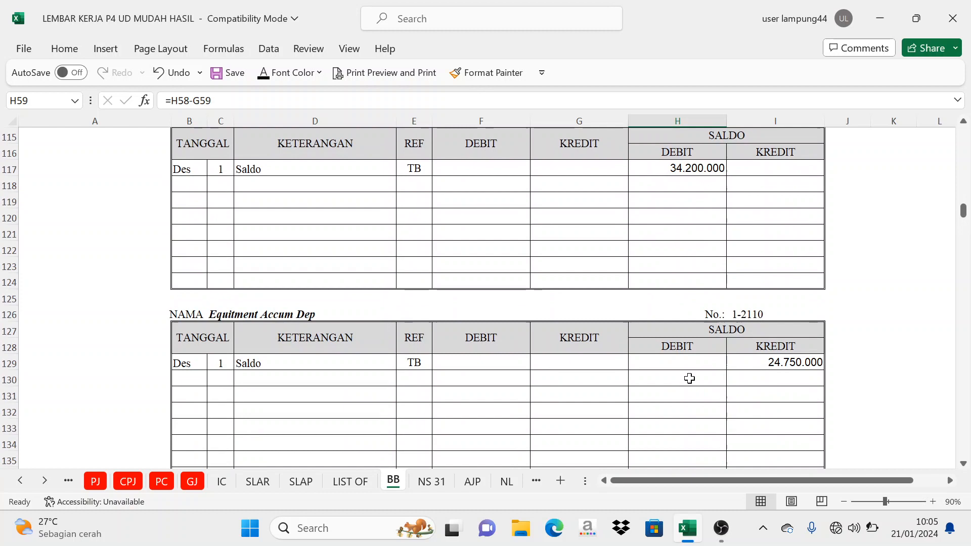
{"action": "left_click", "coordinate": [743, 362]}
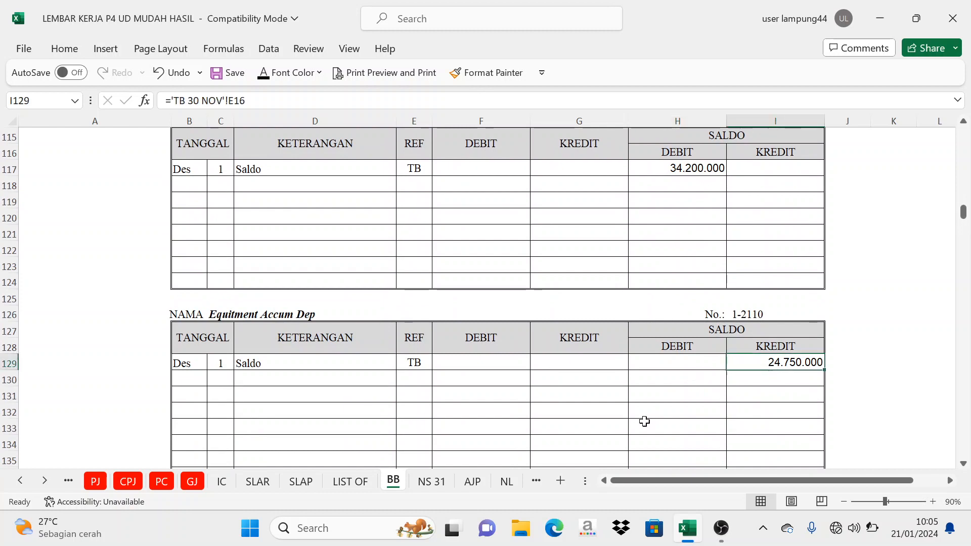
{"action": "left_click", "coordinate": [430, 482]}
{"action": "left_click", "coordinate": [622, 347]}
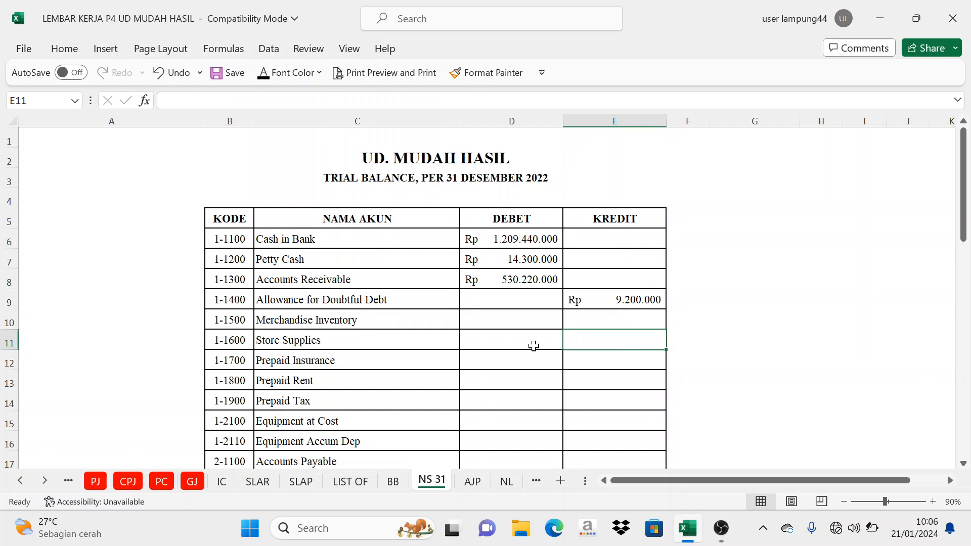
{"action": "left_click", "coordinate": [392, 482]}
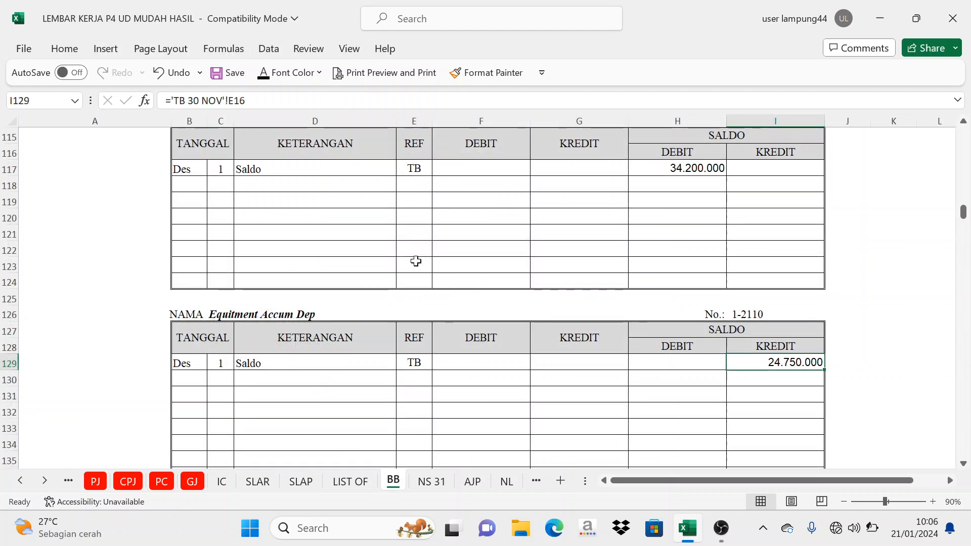
{"action": "scroll", "coordinate": [441, 270], "scroll_direction": "down", "scroll_amount": 20}
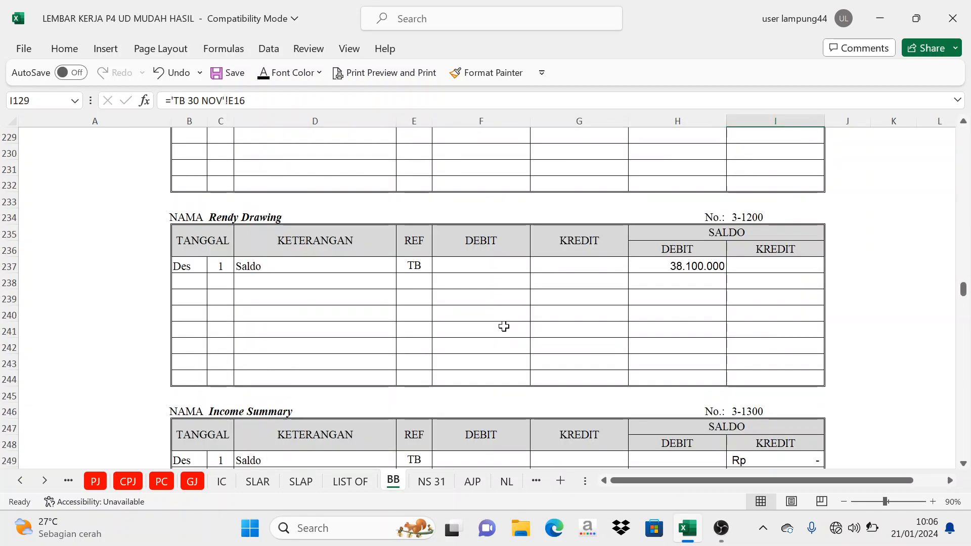
{"action": "scroll", "coordinate": [502, 327], "scroll_direction": "up", "scroll_amount": 8}
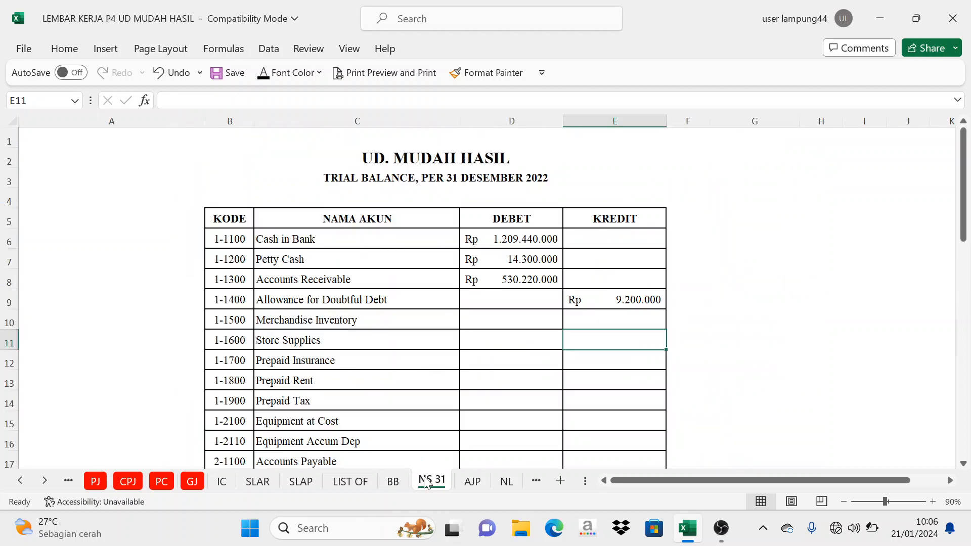
Apply black font to the entire NS 31 sheet so every linked debit and credit amount is visible
{"action": "left_click", "coordinate": [432, 482]}
{"action": "left_click", "coordinate": [12, 122]}
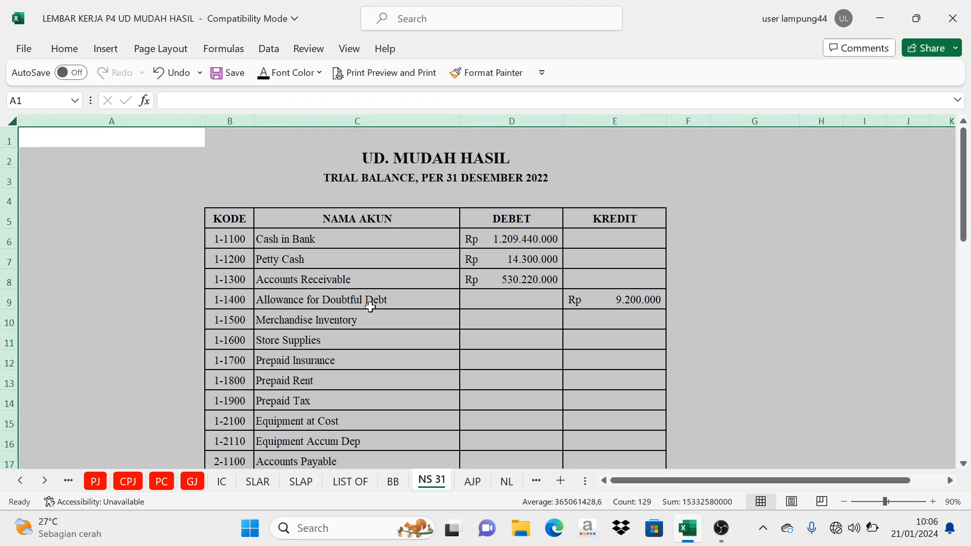
{"action": "left_click", "coordinate": [370, 307]}
Review the NS 31 trial balance's debit and credit amounts from Cash in Bank down to the Jumlah row
{"action": "left_click_drag", "start_coordinate": [523, 242], "coordinate": [616, 405]}
{"action": "scroll", "coordinate": [542, 347], "scroll_direction": "up", "scroll_amount": 10}
{"action": "left_click", "coordinate": [523, 298]}
{"action": "scroll", "coordinate": [512, 314], "scroll_direction": "down", "scroll_amount": 4}
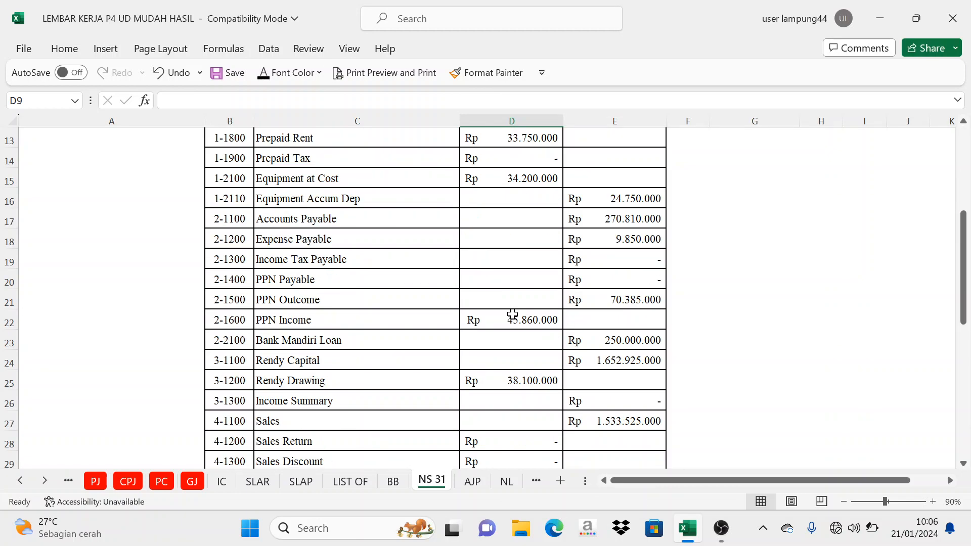
{"action": "scroll", "coordinate": [512, 315], "scroll_direction": "down", "scroll_amount": 6}
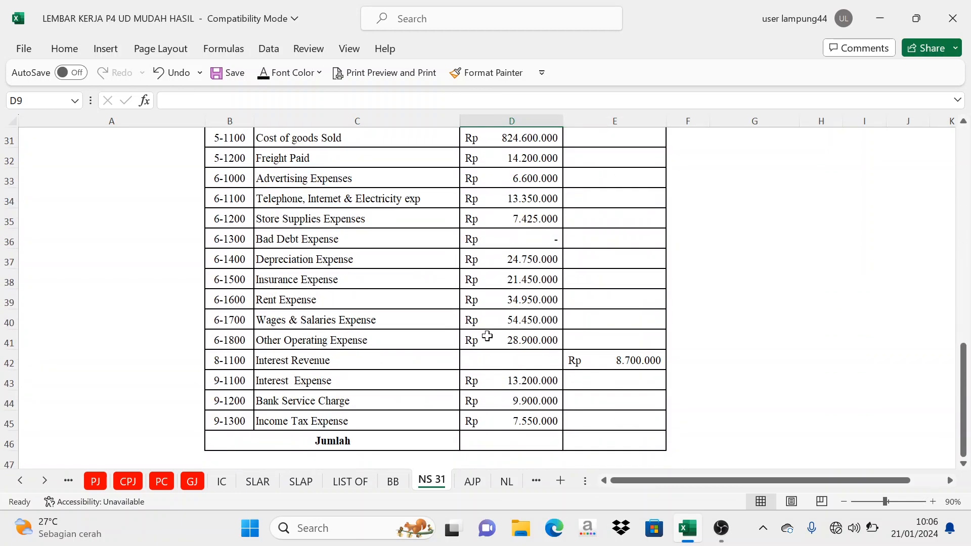
{"action": "scroll", "coordinate": [487, 336], "scroll_direction": "down", "scroll_amount": 1}
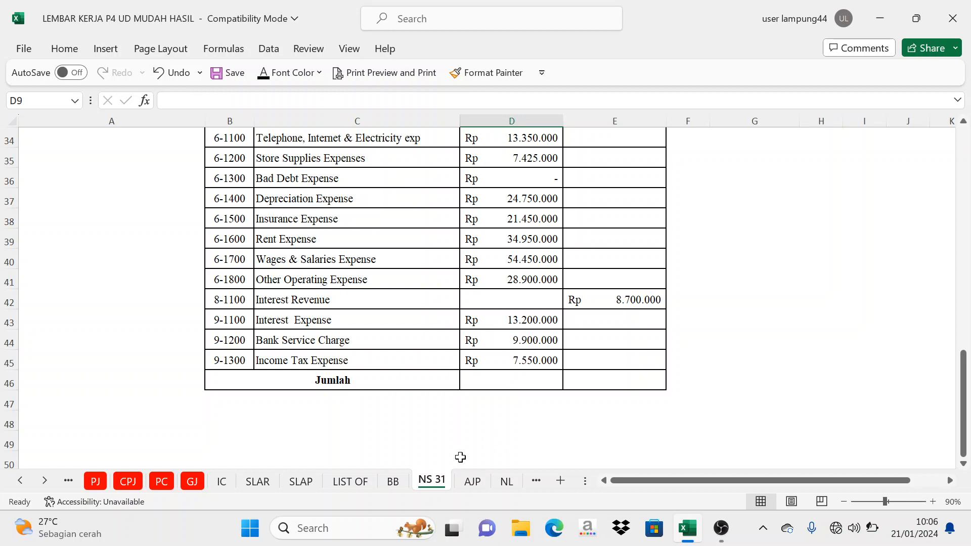
Revisit the BB ledger balances and review the matching debit and credit amounts in NS 31 range D6:E18 and below
{"action": "left_click", "coordinate": [393, 481]}
{"action": "scroll", "coordinate": [483, 340], "scroll_direction": "up", "scroll_amount": 20}
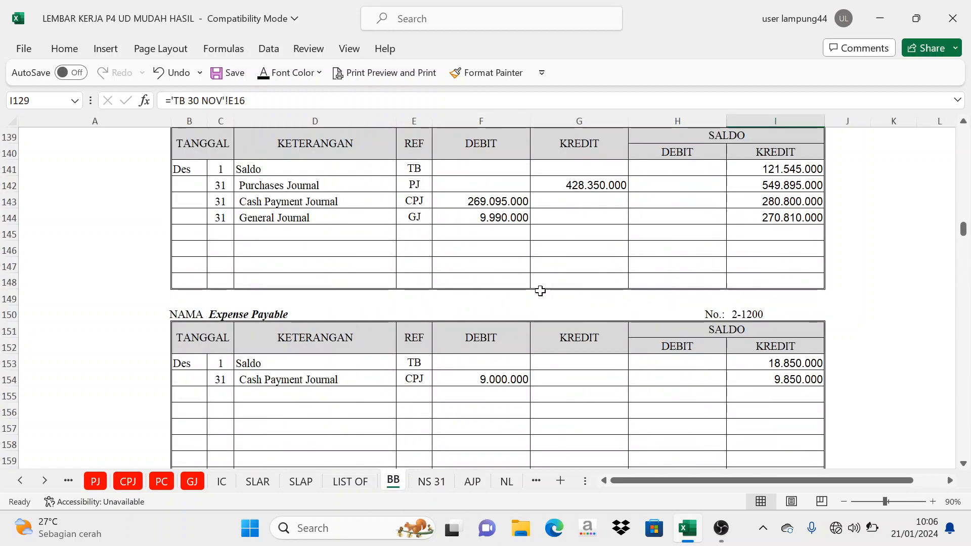
{"action": "scroll", "coordinate": [540, 290], "scroll_direction": "up", "scroll_amount": 13}
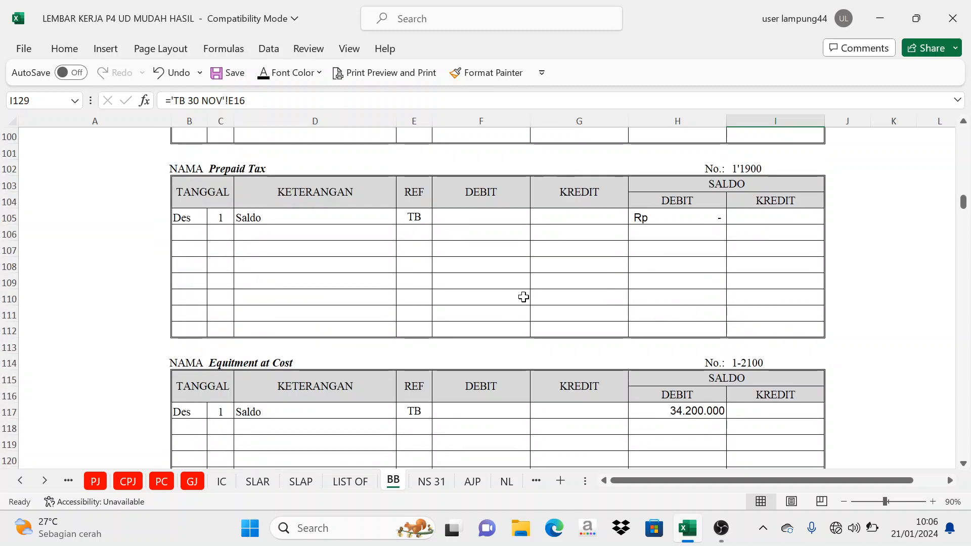
{"action": "scroll", "coordinate": [523, 296], "scroll_direction": "up", "scroll_amount": 17}
{"action": "scroll", "coordinate": [550, 296], "scroll_direction": "down", "scroll_amount": 6}
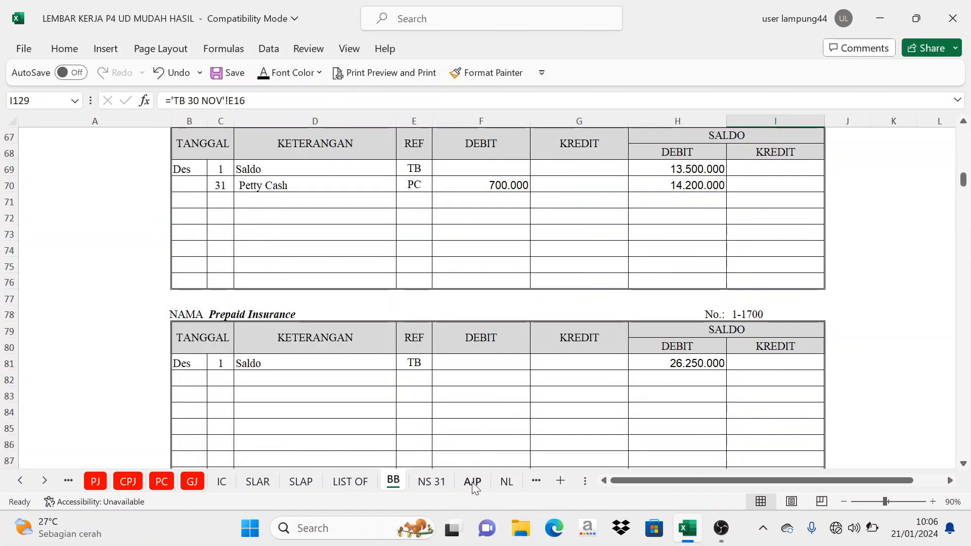
{"action": "left_click", "coordinate": [444, 482]}
{"action": "scroll", "coordinate": [526, 212], "scroll_direction": "up", "scroll_amount": 10}
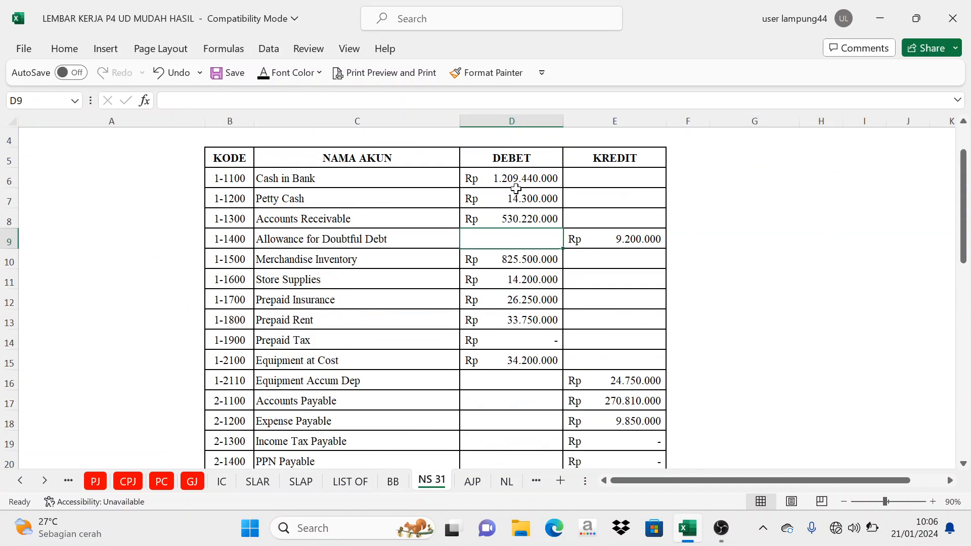
{"action": "left_click_drag", "start_coordinate": [516, 188], "coordinate": [576, 421]}
{"action": "scroll", "coordinate": [562, 383], "scroll_direction": "down", "scroll_amount": 3}
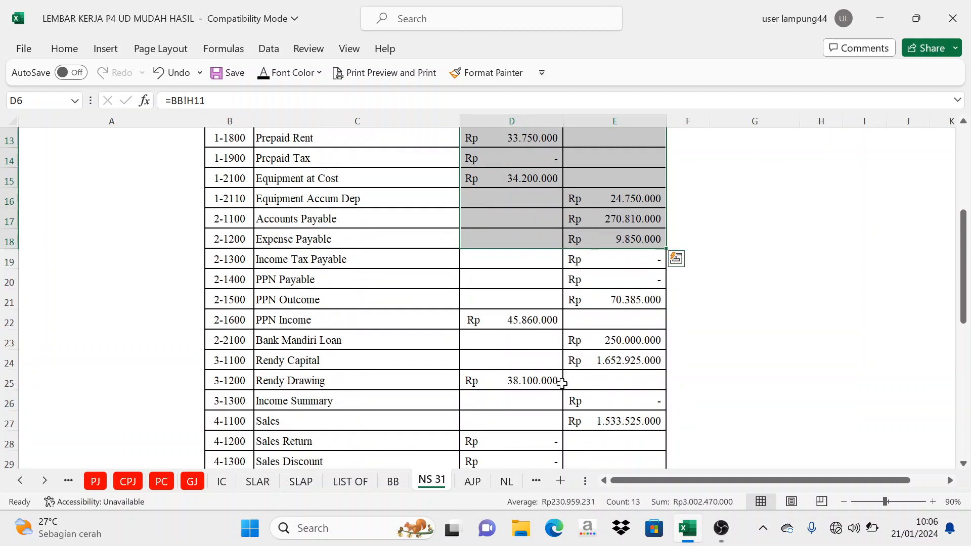
Apply black font to the debit and credit totals in the Jumlah row, D46:E46
{"action": "scroll", "coordinate": [561, 382], "scroll_direction": "up", "scroll_amount": 4}
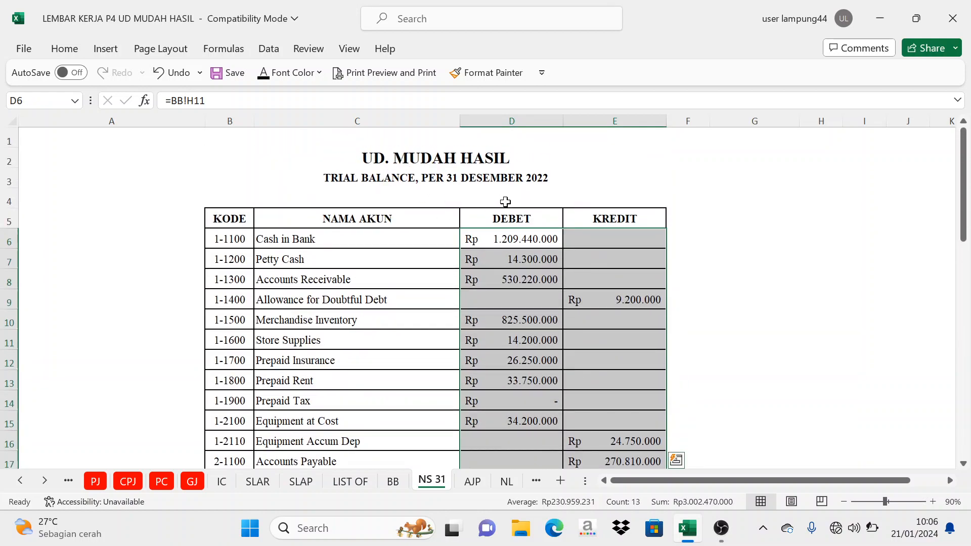
{"action": "scroll", "coordinate": [514, 204], "scroll_direction": "down", "scroll_amount": 13}
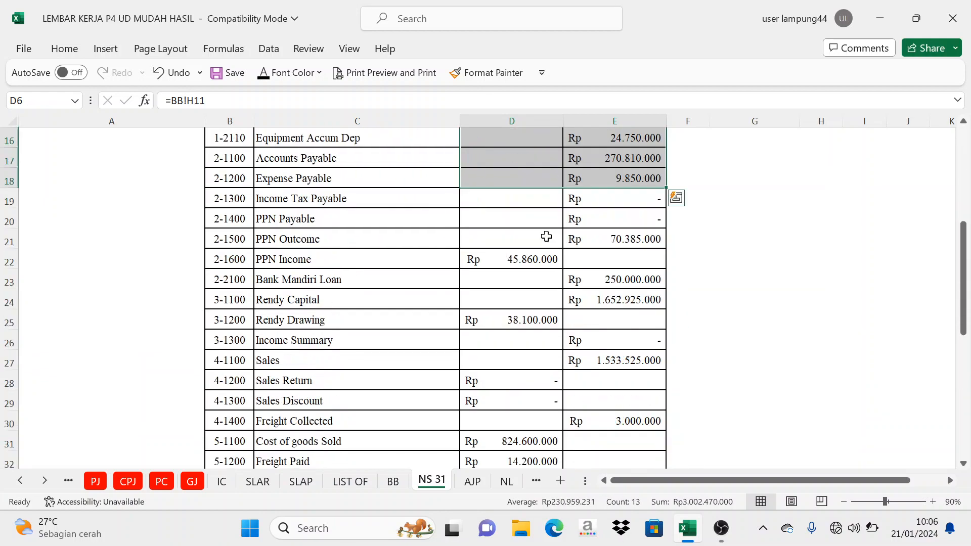
{"action": "left_click_drag", "start_coordinate": [524, 254], "coordinate": [624, 262]}
{"action": "left_click", "coordinate": [265, 81]}
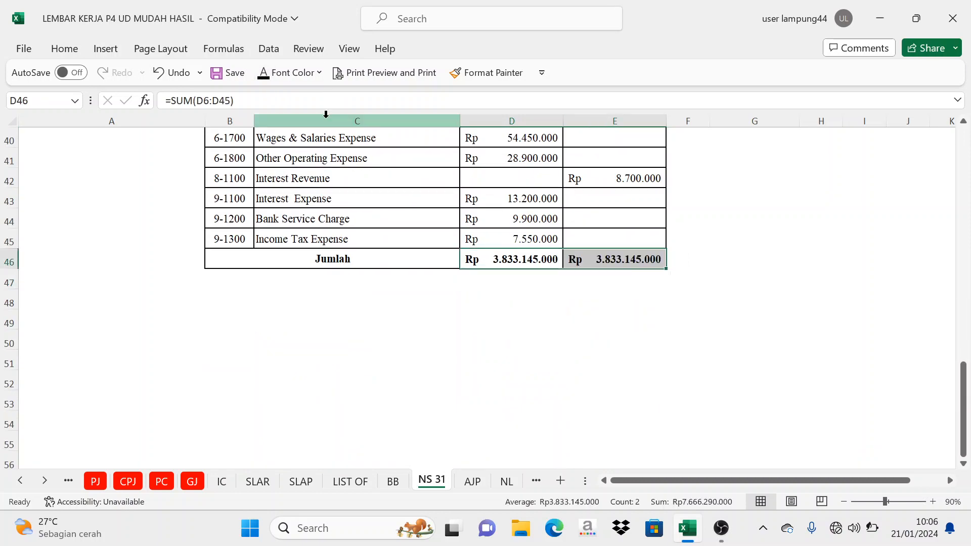
{"action": "left_click", "coordinate": [602, 202]}
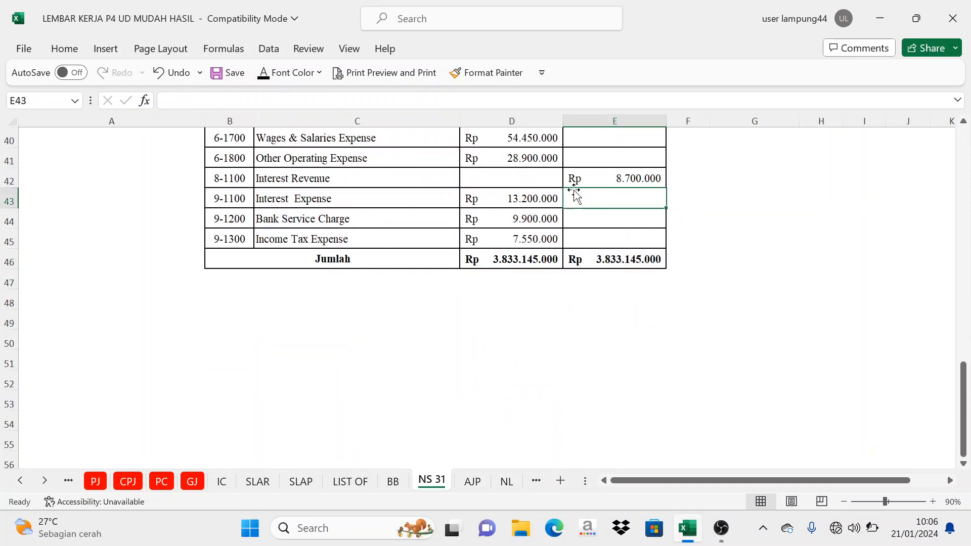
Compare the Jumlah row's debit total in D46 with its credit total in E46, including their SUM formulas
{"action": "left_click", "coordinate": [500, 262]}
{"action": "left_click", "coordinate": [629, 262]}
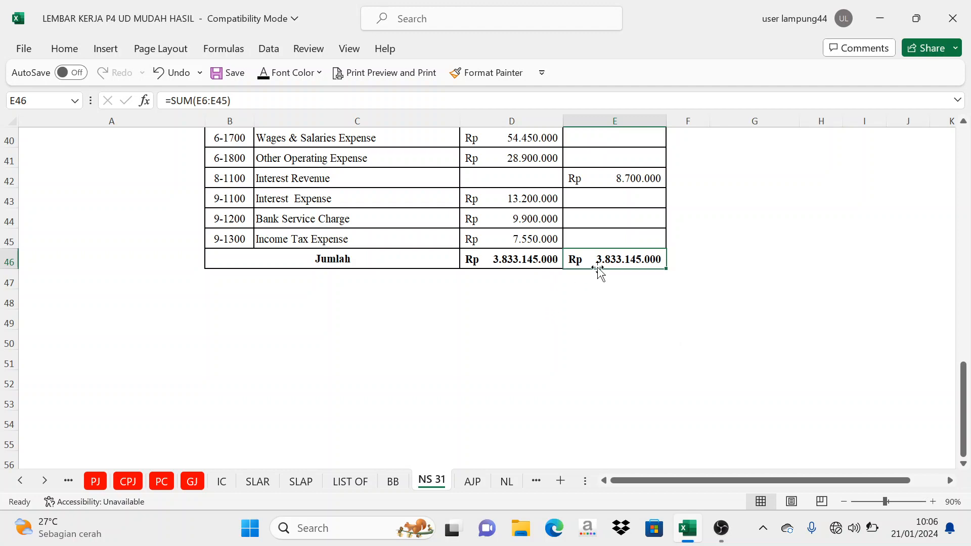
{"action": "left_click", "coordinate": [655, 277]}
{"action": "scroll", "coordinate": [642, 298], "scroll_direction": "up", "scroll_amount": 13}
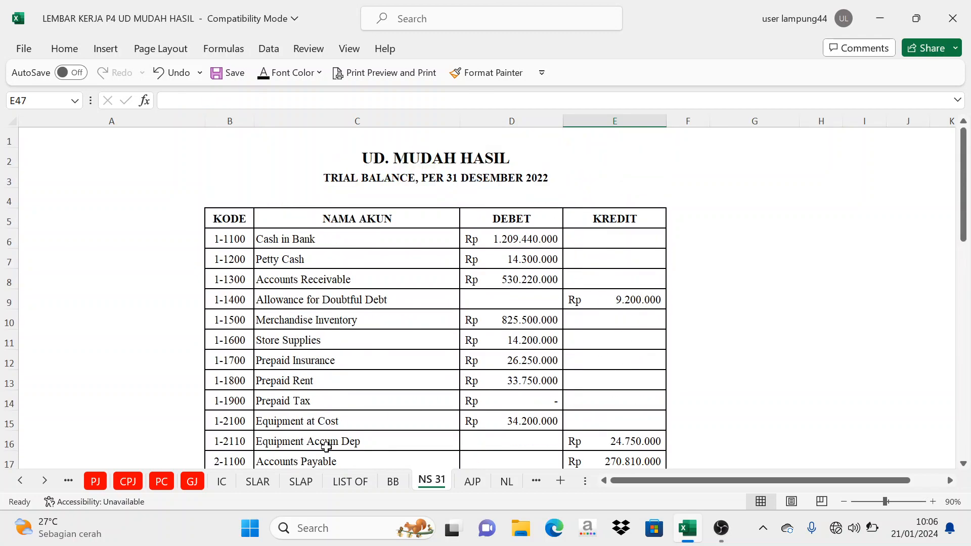
Review the PJ, CPJ and PC journals and the BB ledger from Cash In Bank, and return to the NS 31 trial balance
{"action": "left_click", "coordinate": [393, 481]}
{"action": "left_click", "coordinate": [95, 482]}
{"action": "left_click", "coordinate": [128, 481]}
{"action": "left_click", "coordinate": [166, 481]}
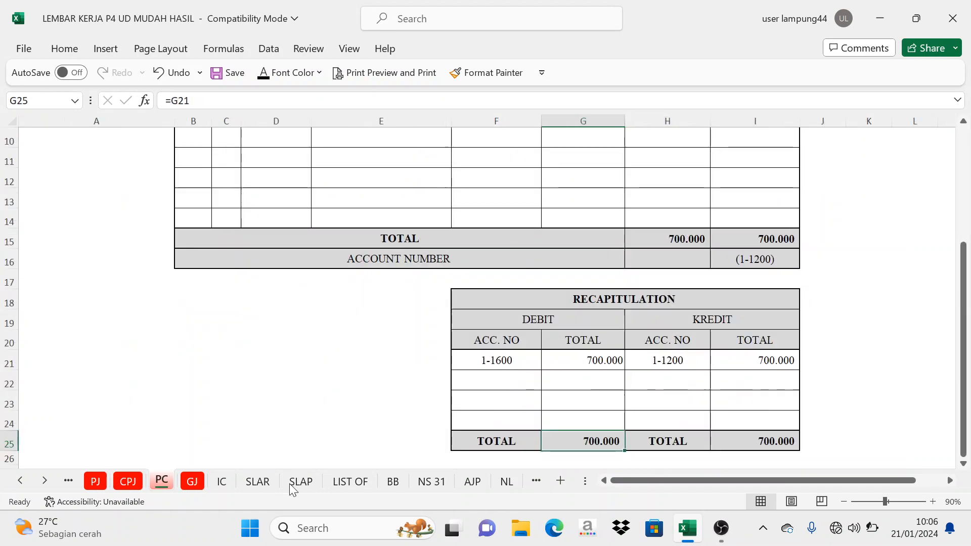
{"action": "left_click", "coordinate": [393, 482]}
{"action": "scroll", "coordinate": [495, 457], "scroll_direction": "up", "scroll_amount": 6}
{"action": "scroll", "coordinate": [495, 457], "scroll_direction": "up", "scroll_amount": 16}
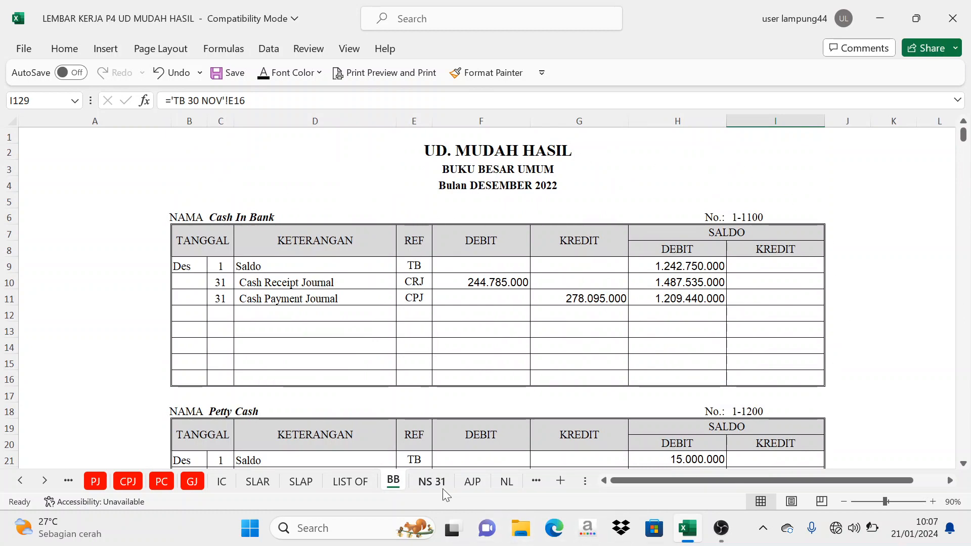
{"action": "left_click", "coordinate": [432, 481]}
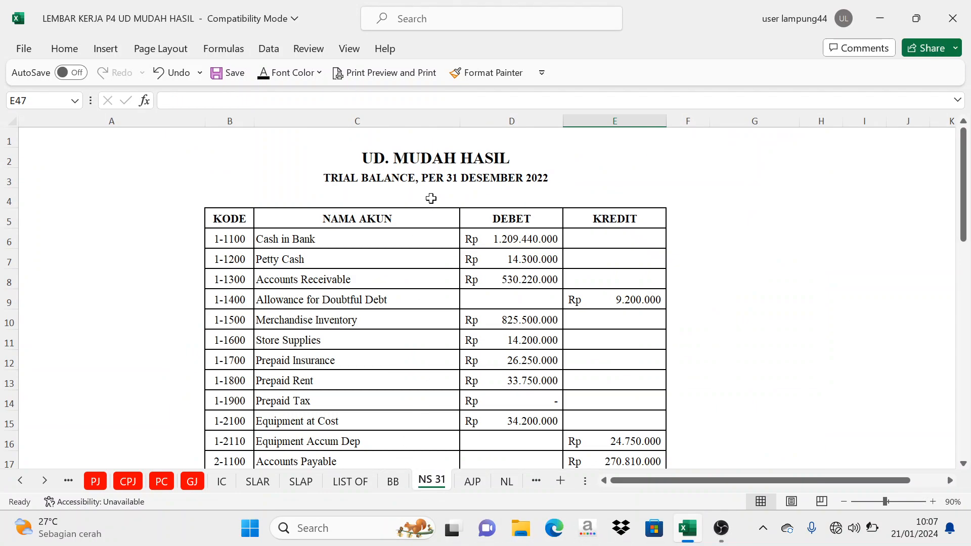